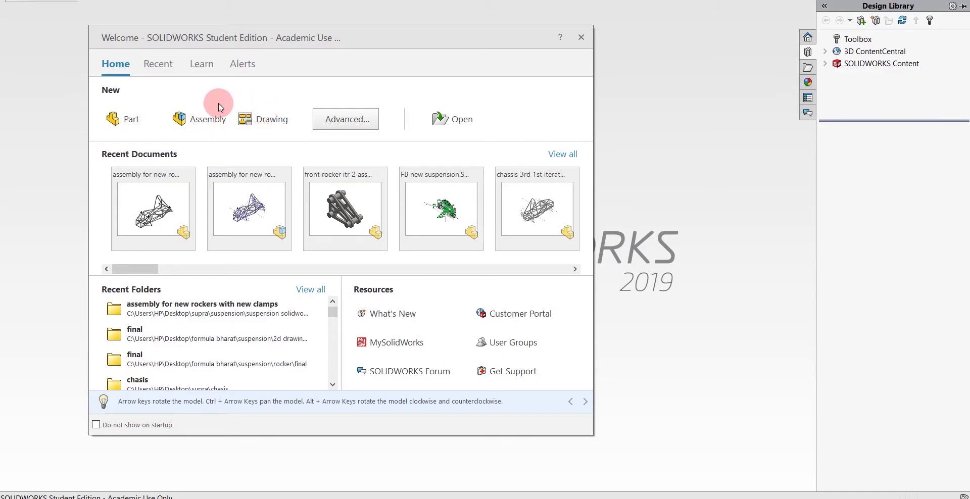
- Create a new part document and check its unit system options
{"action": "left_click", "coordinate": [135, 118]}
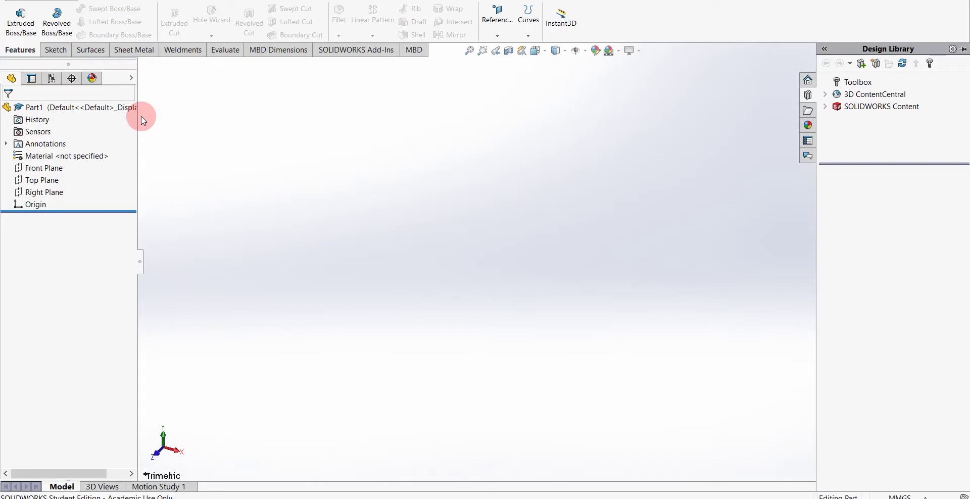
{"action": "left_click", "coordinate": [658, 238]}
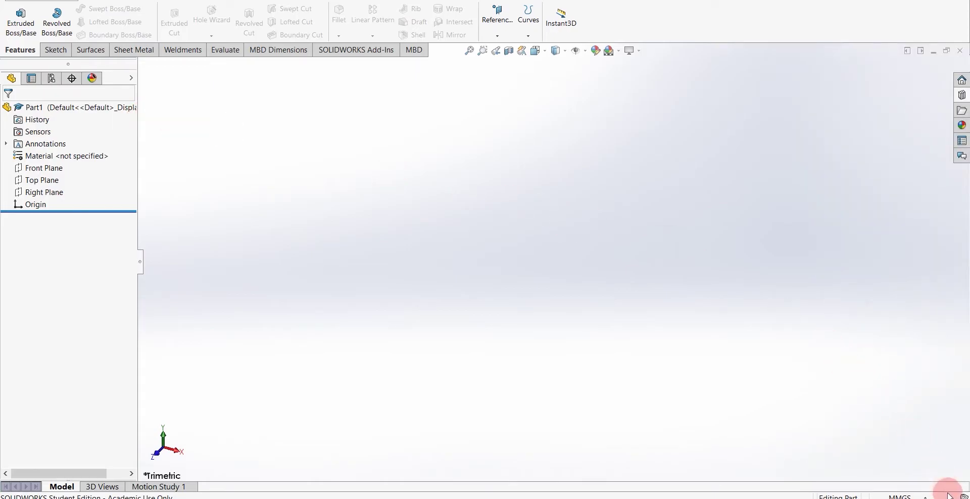
{"action": "left_click", "coordinate": [909, 496]}
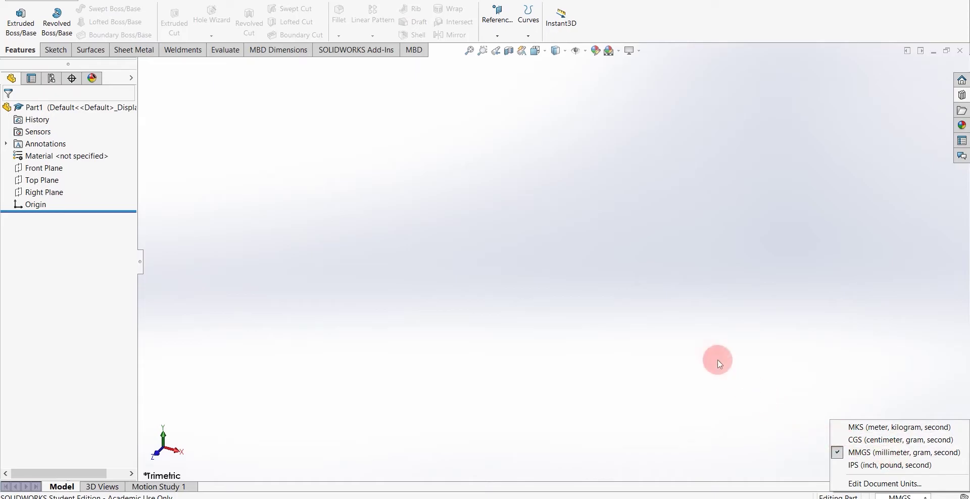
{"action": "left_click", "coordinate": [704, 350]}
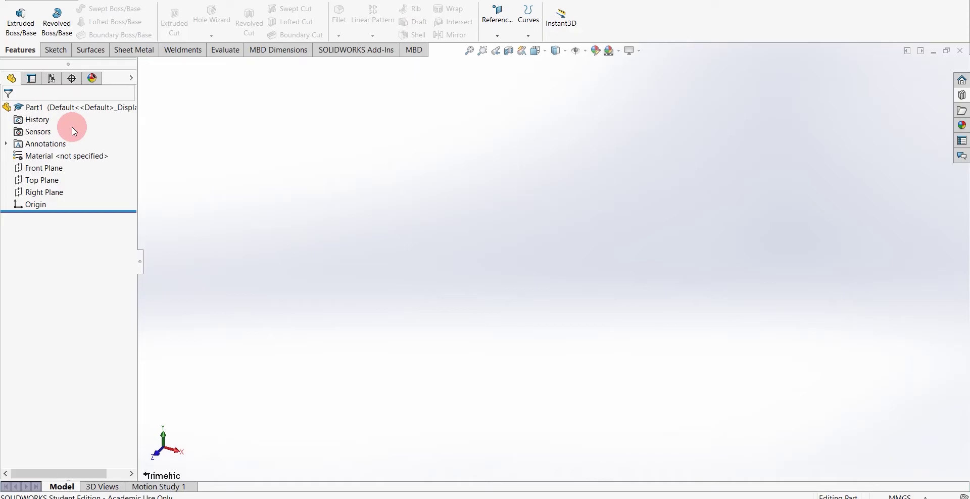
- Preview the Front, Top and Right reference planes one after another
{"action": "left_click", "coordinate": [62, 171]}
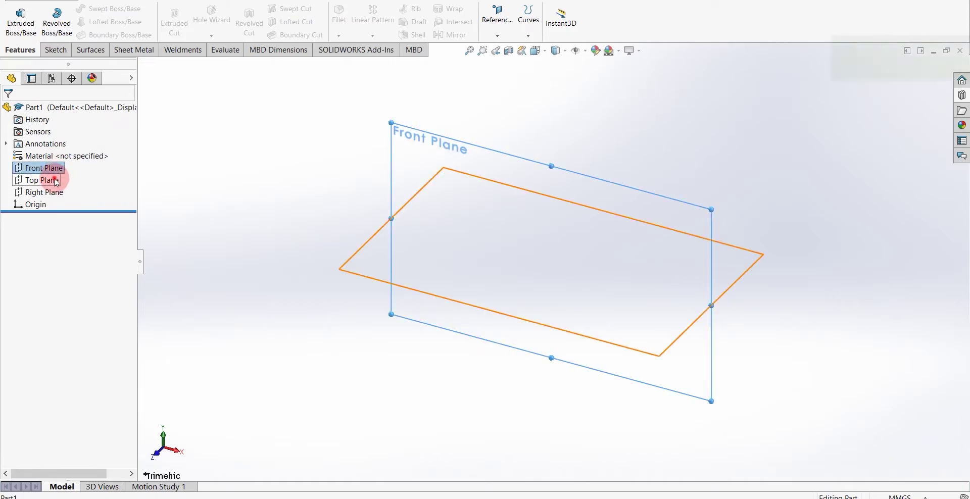
{"action": "left_click", "coordinate": [56, 180]}
{"action": "left_click", "coordinate": [62, 192]}
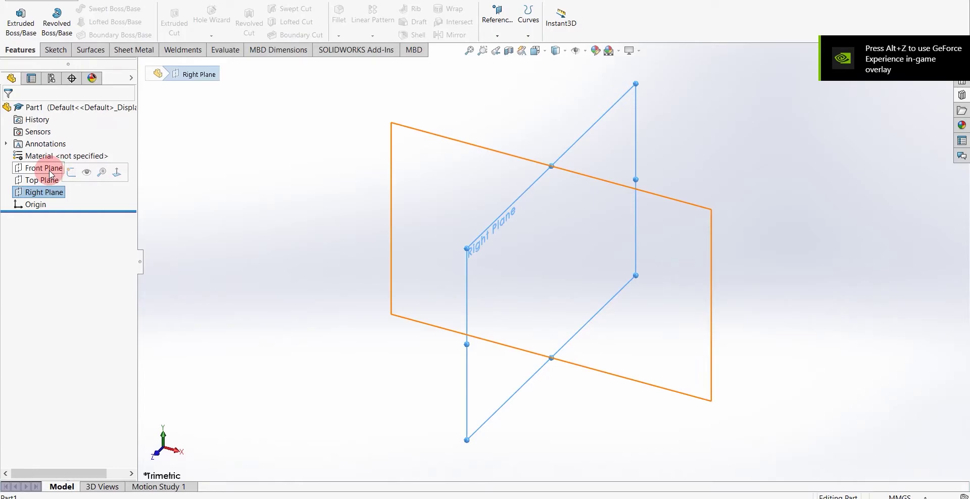
{"action": "right_click", "coordinate": [51, 174]}
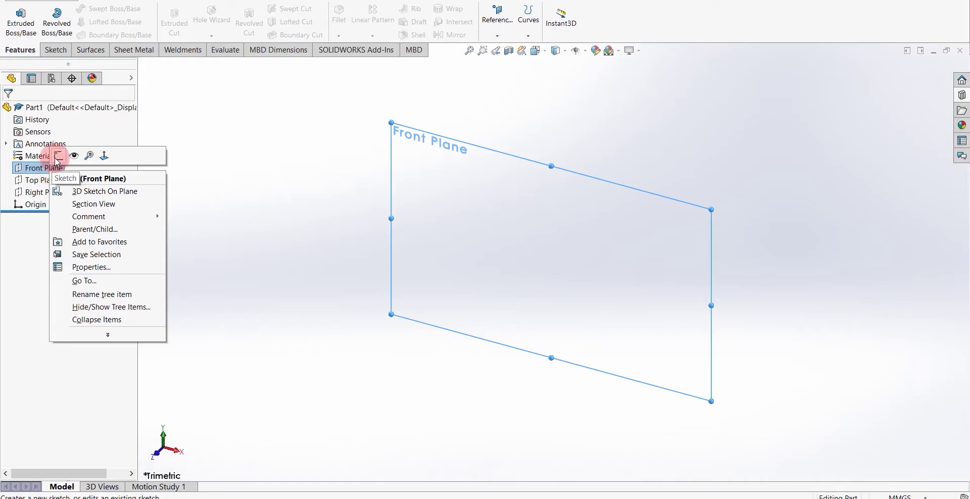
{"action": "left_click", "coordinate": [56, 158]}
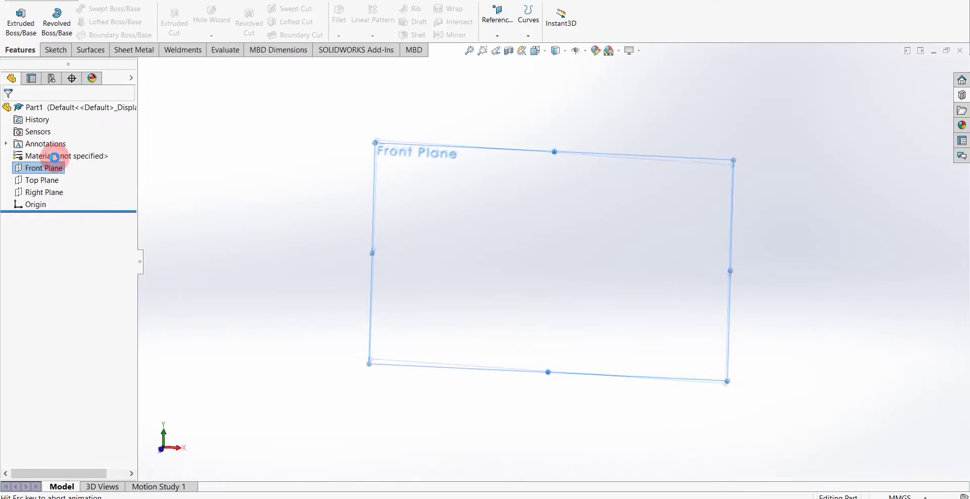
{"action": "left_click", "coordinate": [923, 71]}
- Start a new sketch on the Front Plane
{"action": "left_click", "coordinate": [36, 168]}
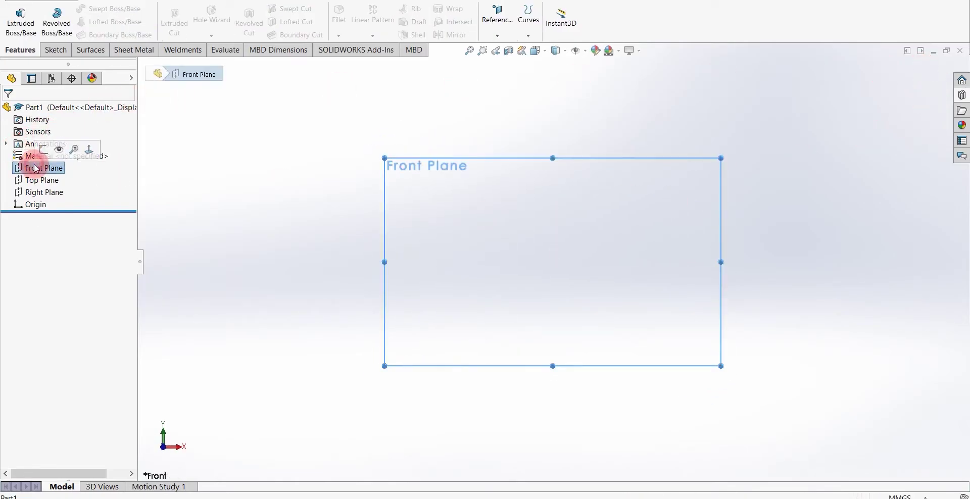
{"action": "left_click", "coordinate": [55, 50]}
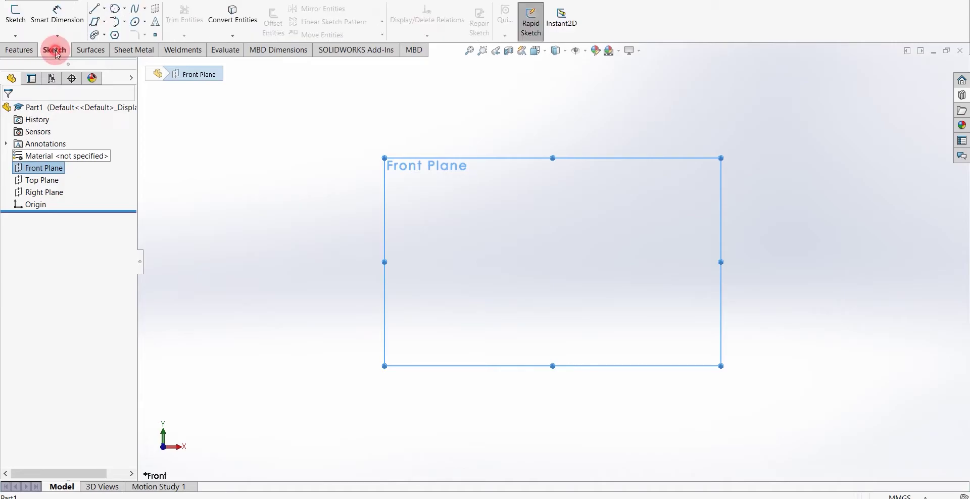
{"action": "left_click", "coordinate": [15, 18]}
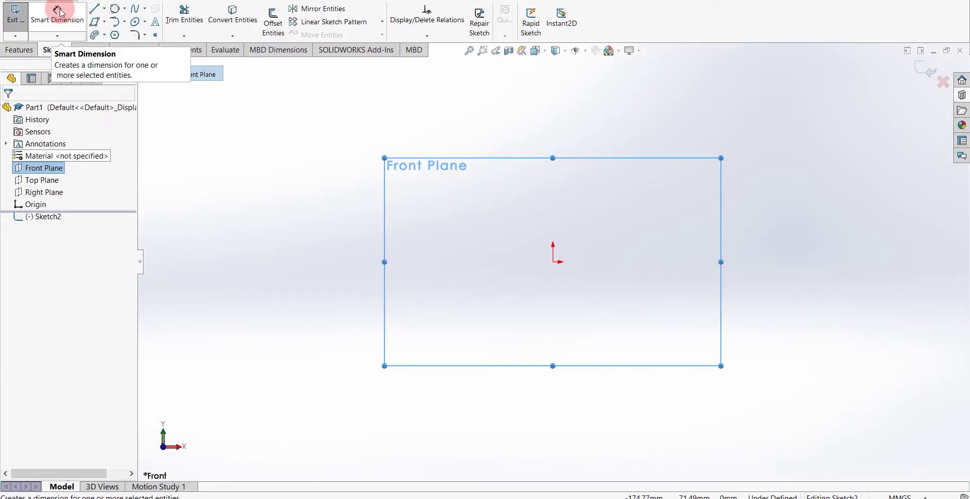
- Sketch a slanted line about 83 mm long from the origin at about 118°, and undo it
{"action": "left_click", "coordinate": [107, 10]}
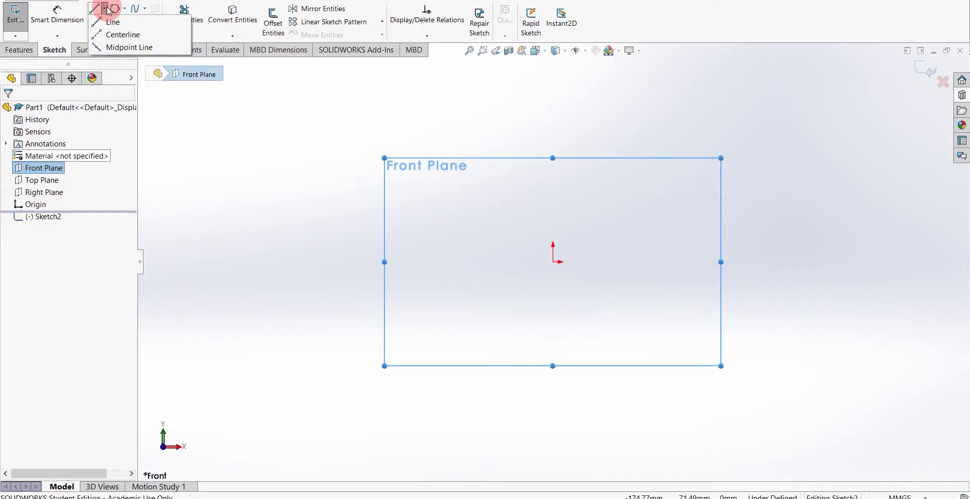
{"action": "left_click", "coordinate": [109, 23]}
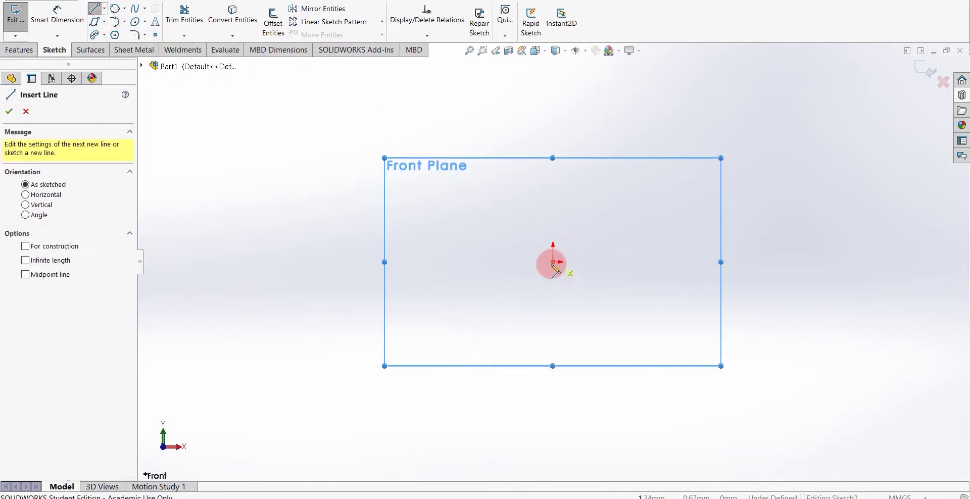
{"action": "left_click", "coordinate": [552, 262]}
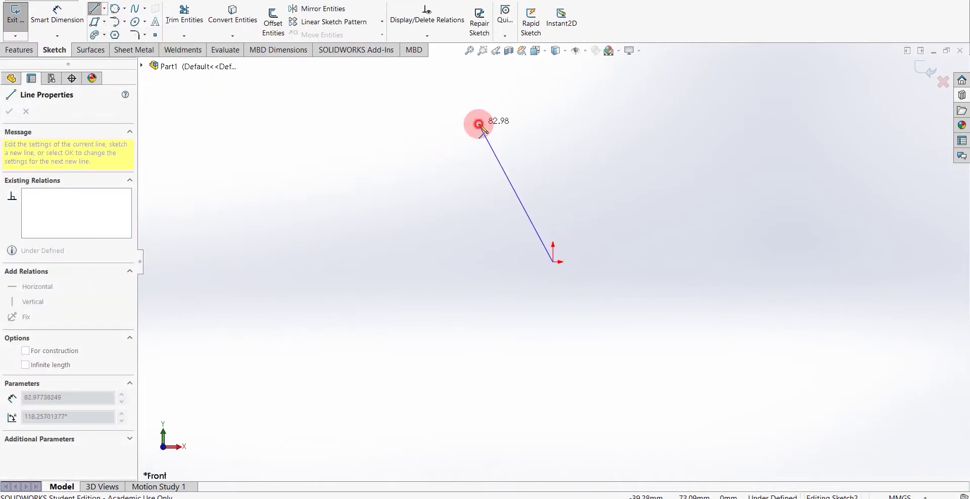
{"action": "left_click", "coordinate": [478, 125]}
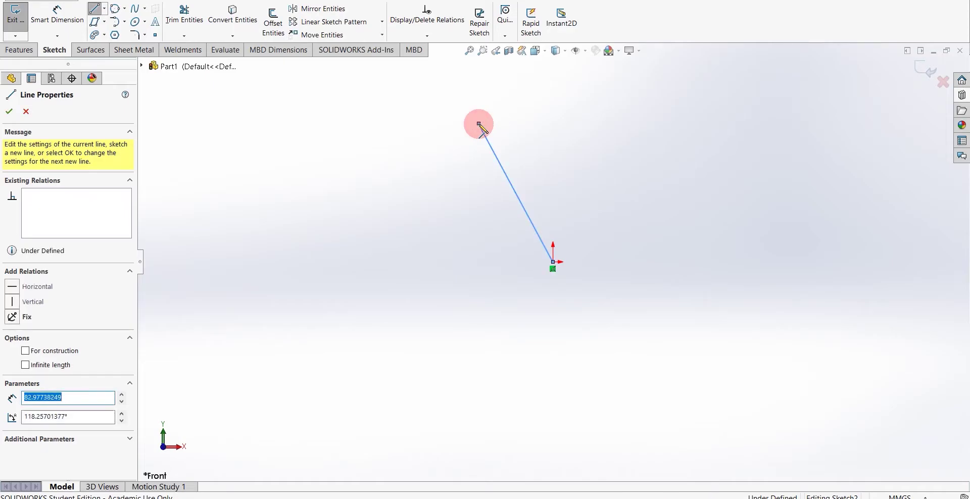
{"action": "key", "text": "Escape"}
{"action": "key", "text": "ctrl+z"}
- Sketch a vertical centerline upward from the origin, and remove it again
{"action": "left_click", "coordinate": [103, 10]}
{"action": "left_click", "coordinate": [109, 34]}
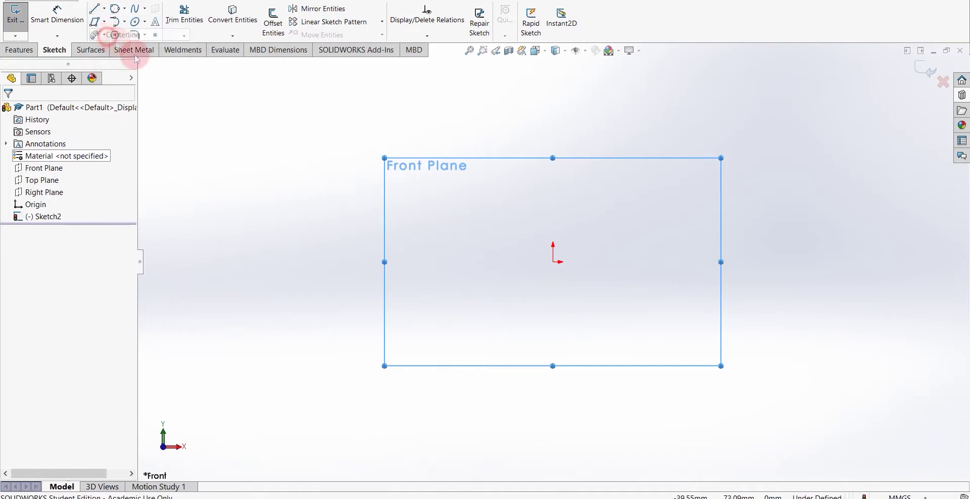
{"action": "left_click", "coordinate": [553, 262]}
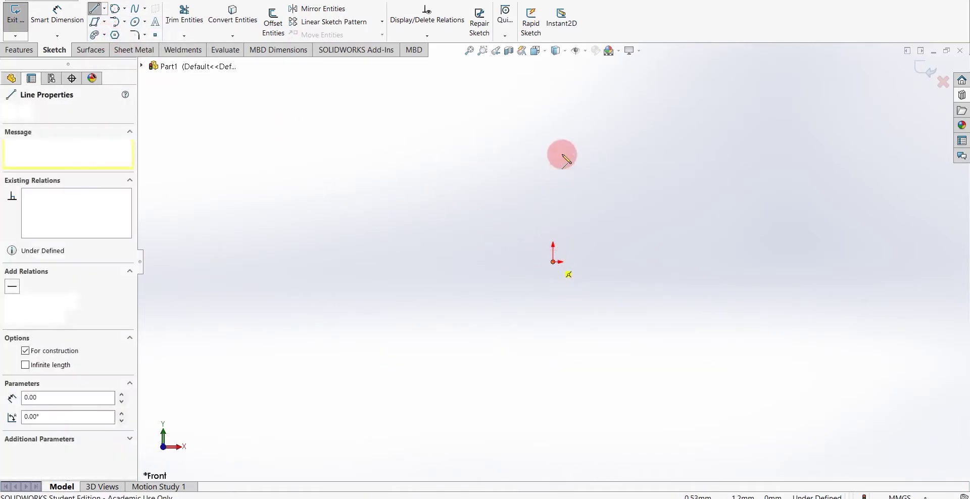
{"action": "left_click", "coordinate": [550, 123]}
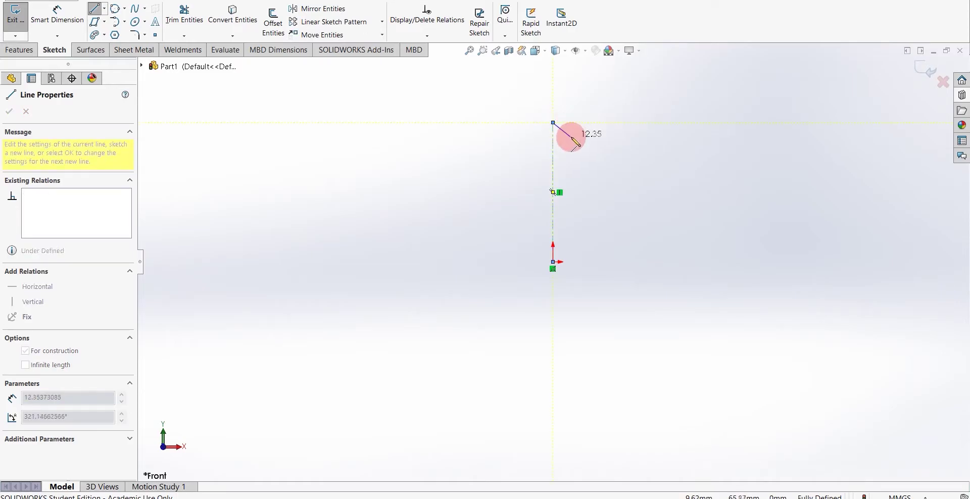
{"action": "key", "text": "Escape"}
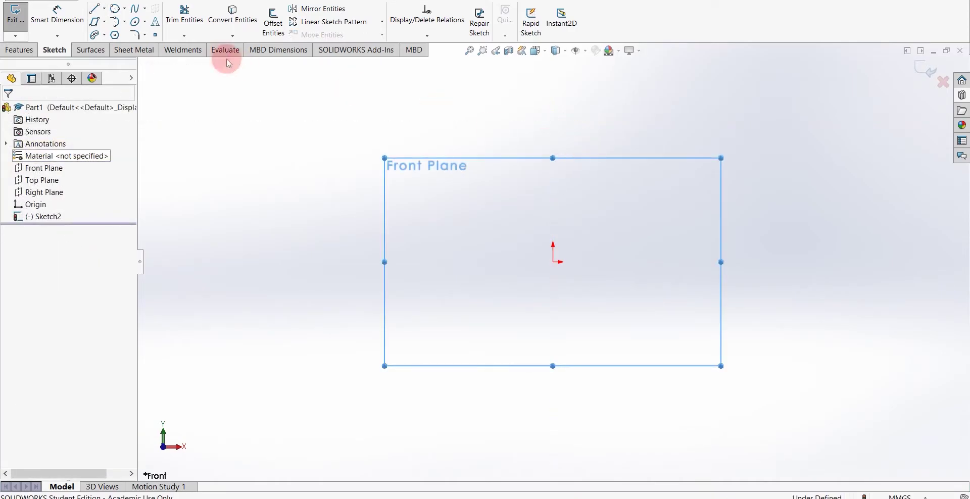
- Sketch a horizontal midpoint line centred directly above the origin, and undo it
{"action": "left_click", "coordinate": [104, 8]}
{"action": "left_click", "coordinate": [115, 47]}
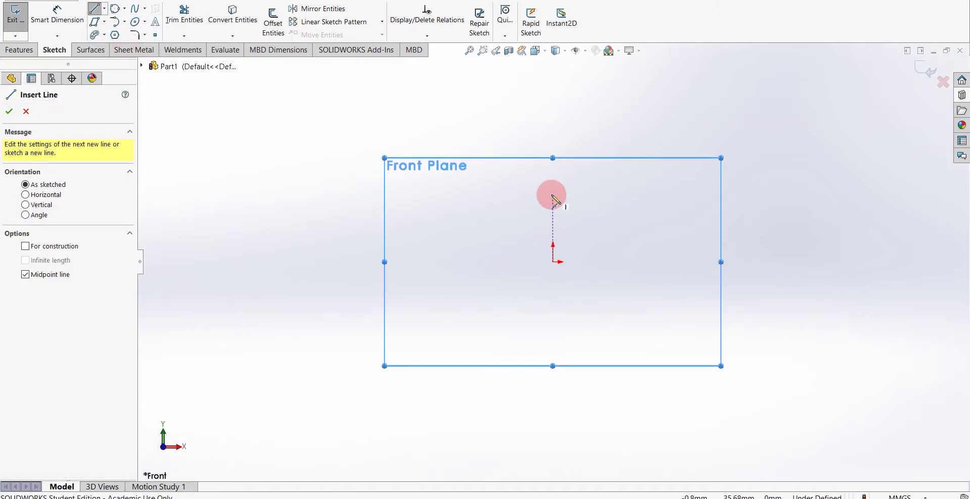
{"action": "left_click", "coordinate": [553, 195]}
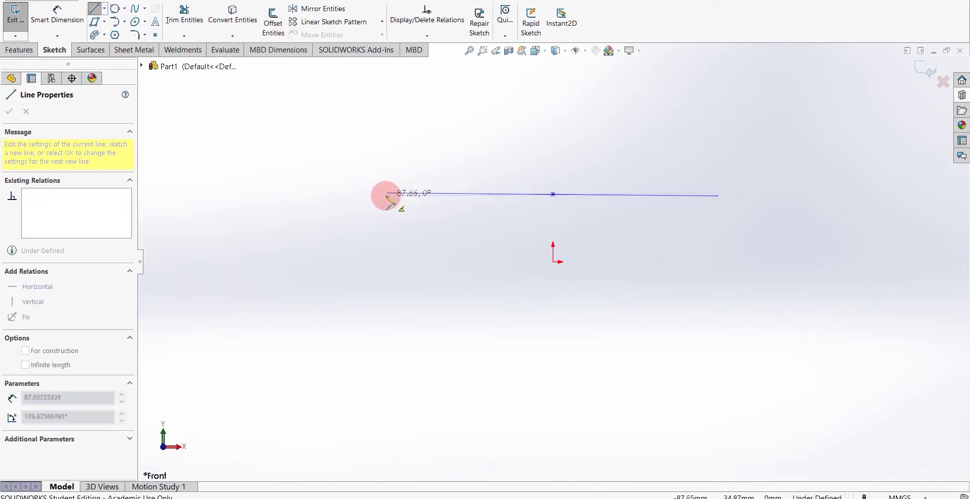
{"action": "left_click", "coordinate": [352, 197]}
{"action": "key", "text": "Escape"}
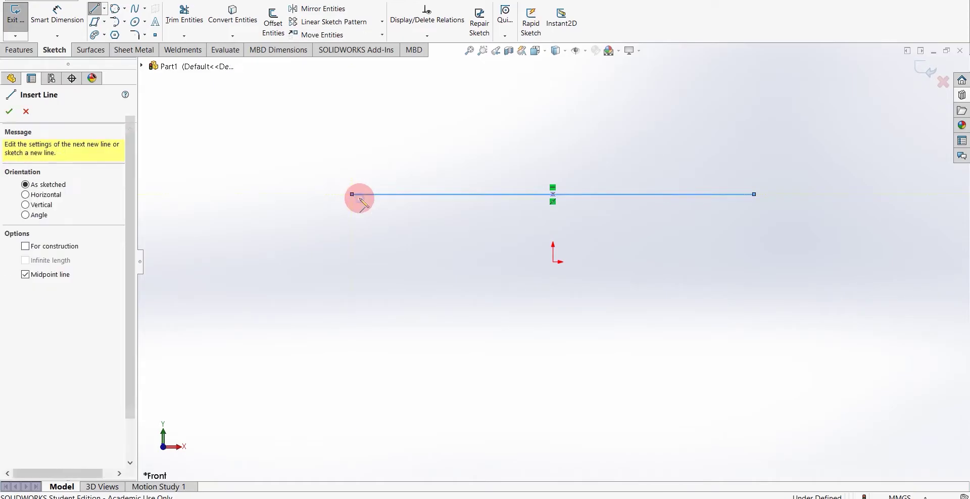
{"action": "key", "text": "ctrl+z"}
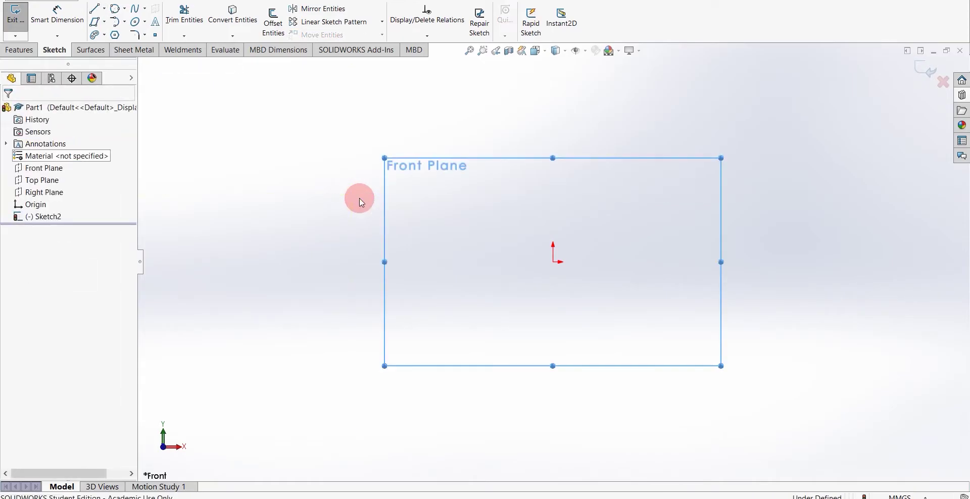
- Sketch a centre-point circle of about 100 mm radius on the origin, and undo it
{"action": "left_click", "coordinate": [124, 9]}
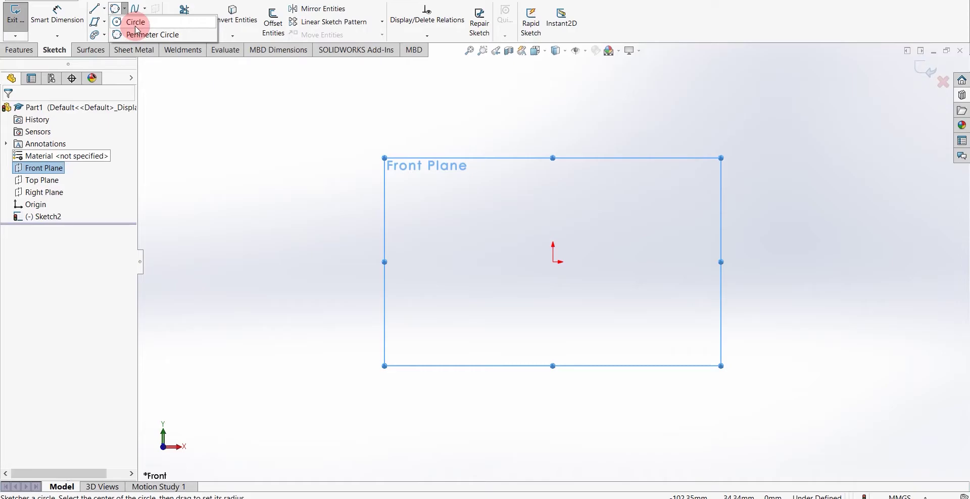
{"action": "left_click", "coordinate": [135, 25]}
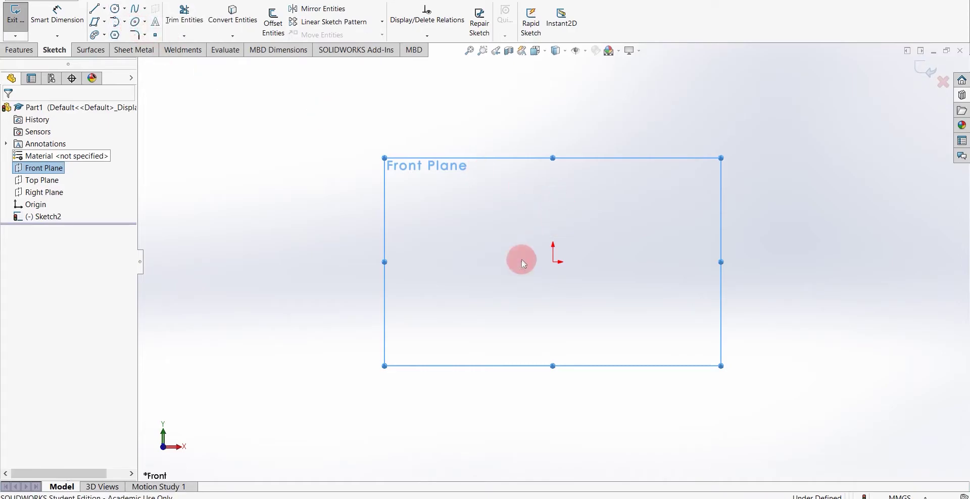
{"action": "mouse_move", "coordinate": [556, 262]}
{"action": "left_mouse_down"}
{"action": "mouse_move", "coordinate": [589, 166]}
{"action": "mouse_move", "coordinate": [617, 136]}
{"action": "mouse_move", "coordinate": [609, 114]}
{"action": "mouse_move", "coordinate": [483, 90]}
{"action": "mouse_move", "coordinate": [449, 98]}
{"action": "mouse_move", "coordinate": [476, 96]}
{"action": "left_mouse_up"}
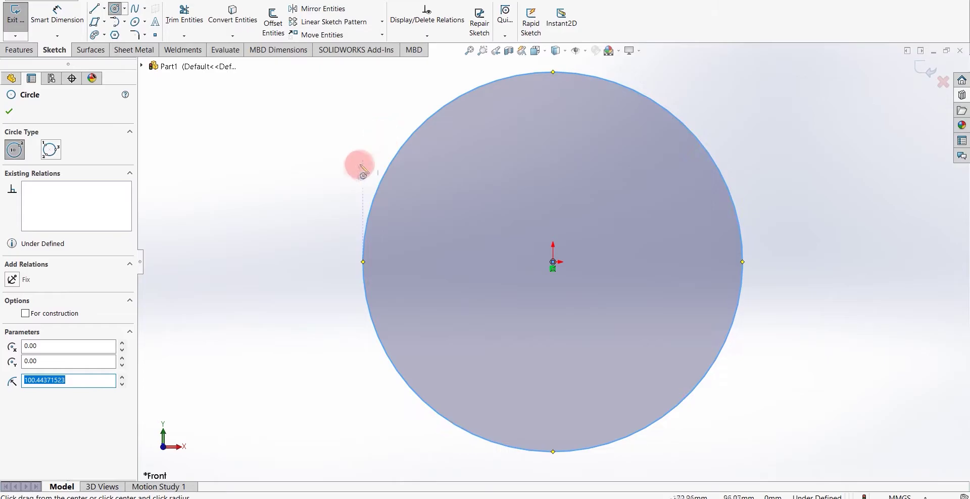
{"action": "key", "text": "Escape"}
{"action": "key", "text": "ctrl+z"}
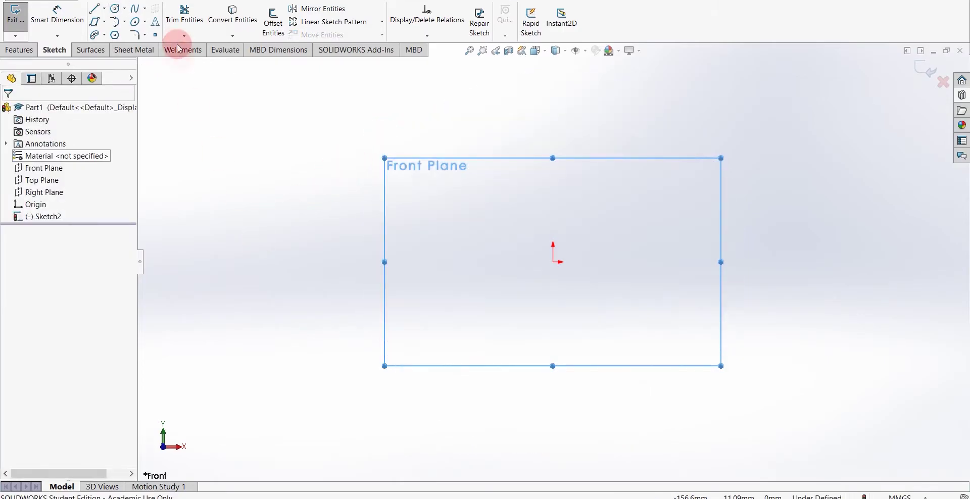
- Sketch a three-point perimeter circle of about 61 mm radius around the origin, and undo it
{"action": "left_click", "coordinate": [124, 9]}
{"action": "left_click", "coordinate": [129, 34]}
{"action": "left_click", "coordinate": [456, 298]}
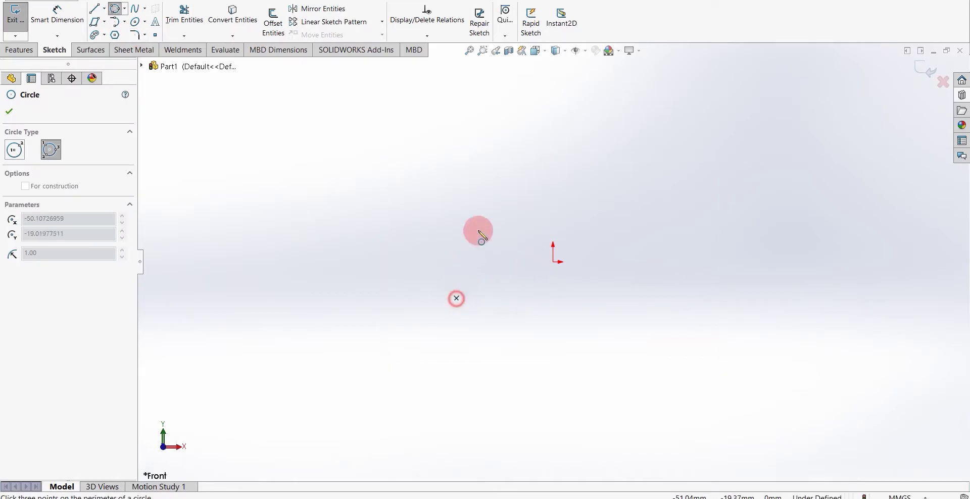
{"action": "left_click", "coordinate": [564, 120]}
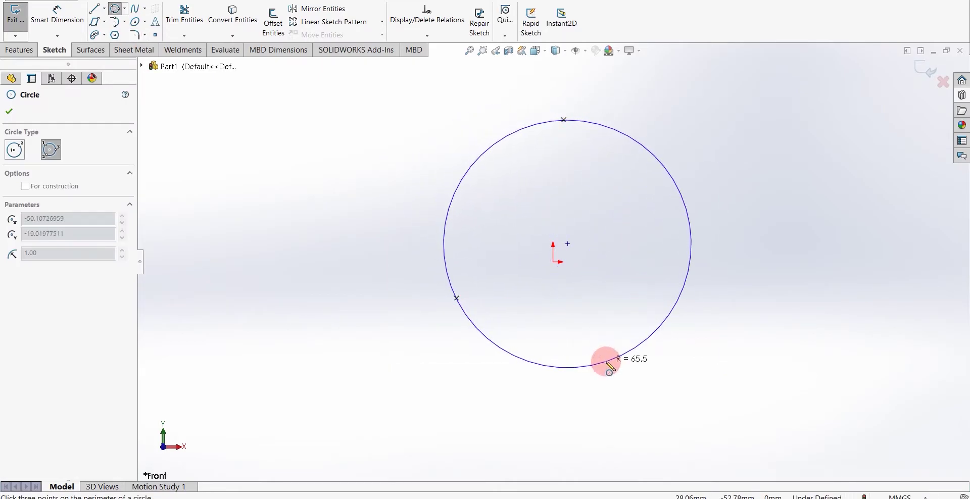
{"action": "left_click", "coordinate": [606, 335]}
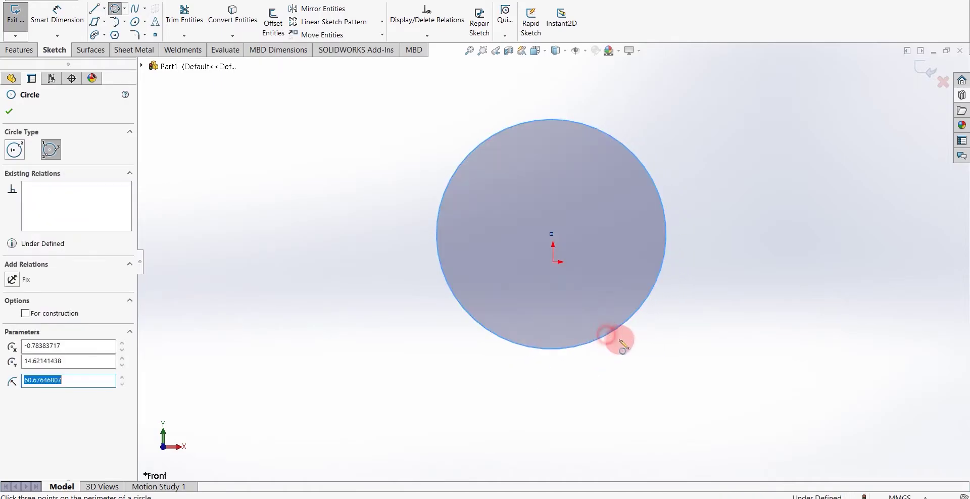
{"action": "key", "text": "ctrl+z"}
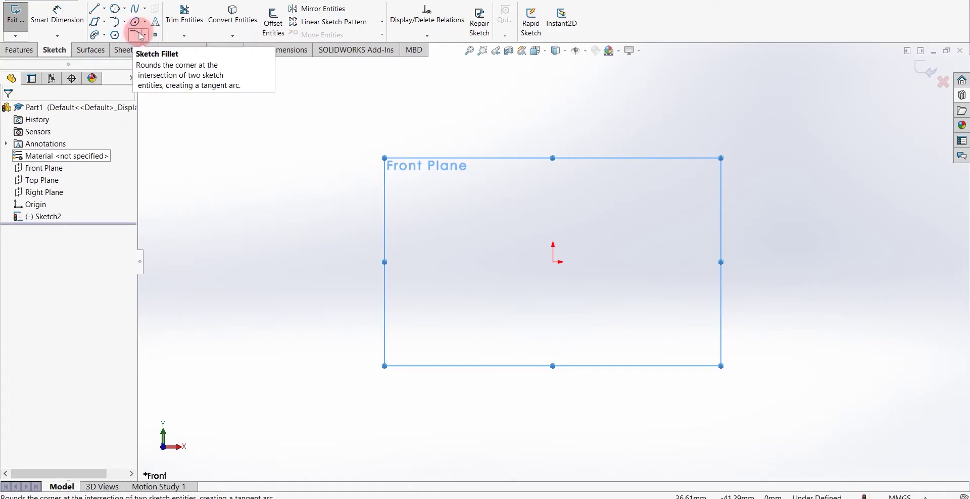
- Sketch a corner rectangle about 142 mm wide and 94 mm high around the origin
{"action": "left_click", "coordinate": [104, 22]}
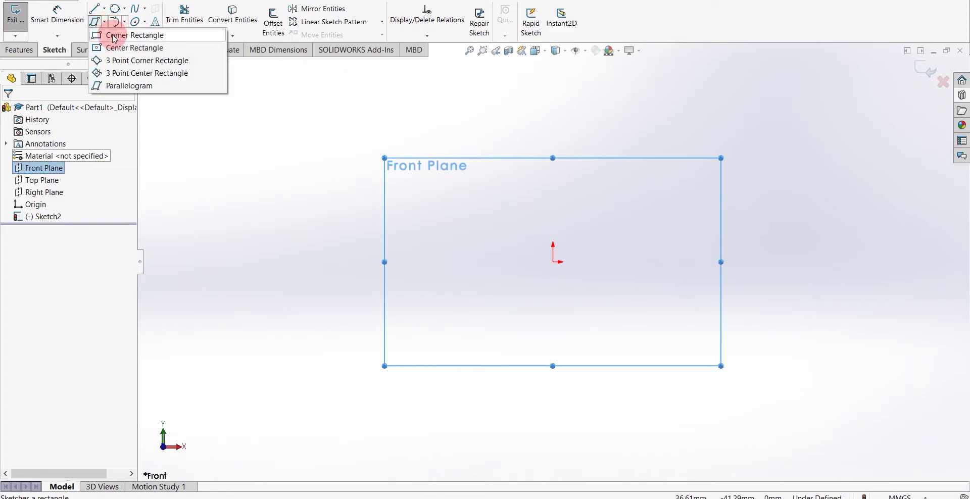
{"action": "left_click", "coordinate": [113, 35]}
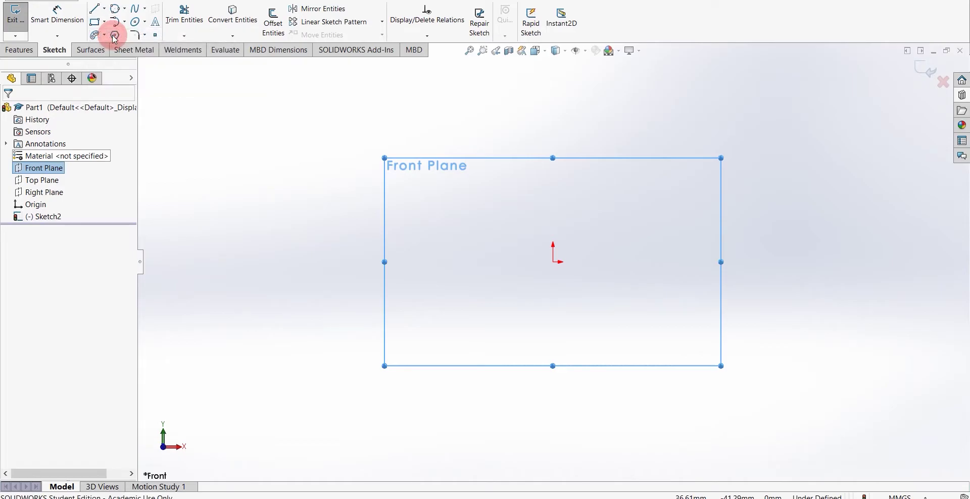
{"action": "left_click", "coordinate": [415, 331]}
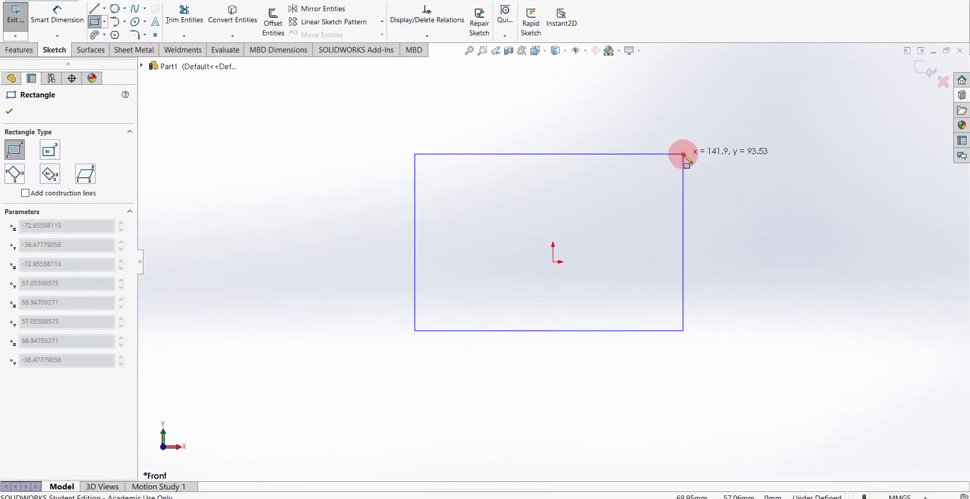
{"action": "left_click", "coordinate": [683, 154]}
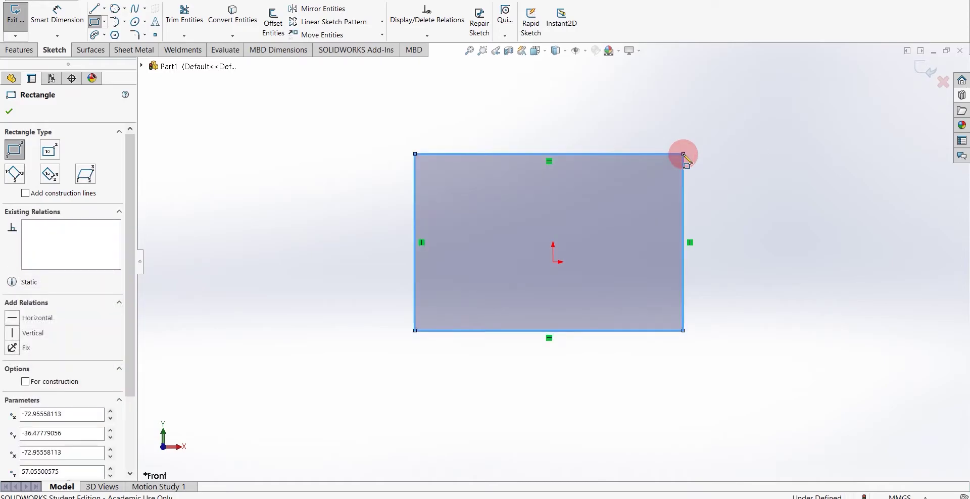
- Undo the corner rectangle and sketch a center rectangle about 215 mm wide and 90 mm high on the origin
{"action": "key", "text": "ctrl+z"}
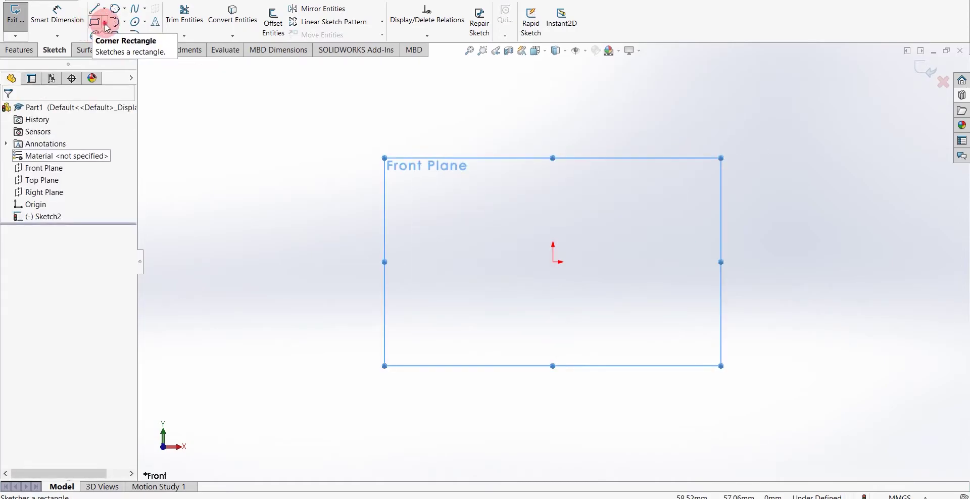
{"action": "left_click", "coordinate": [104, 22]}
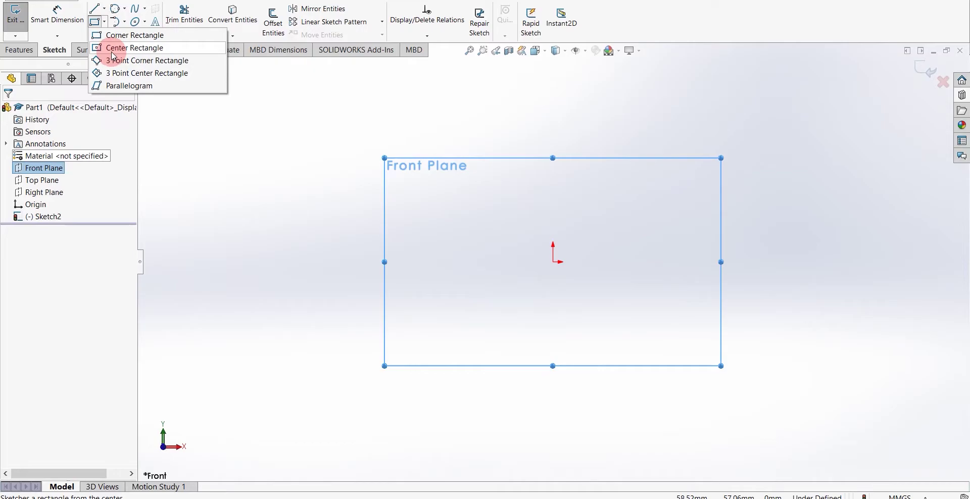
{"action": "left_click", "coordinate": [112, 50]}
{"action": "left_click_drag", "start_coordinate": [551, 273], "coordinate": [351, 347]}
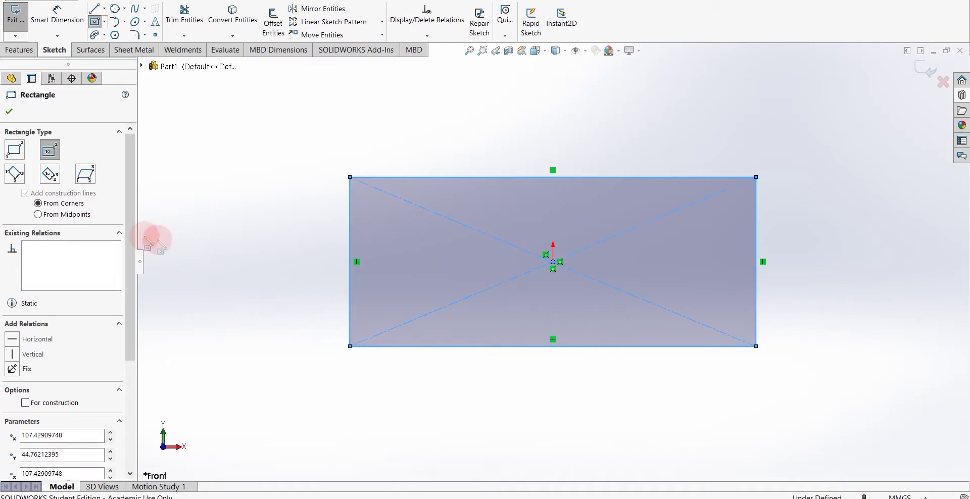
{"action": "left_click", "coordinate": [239, 206]}
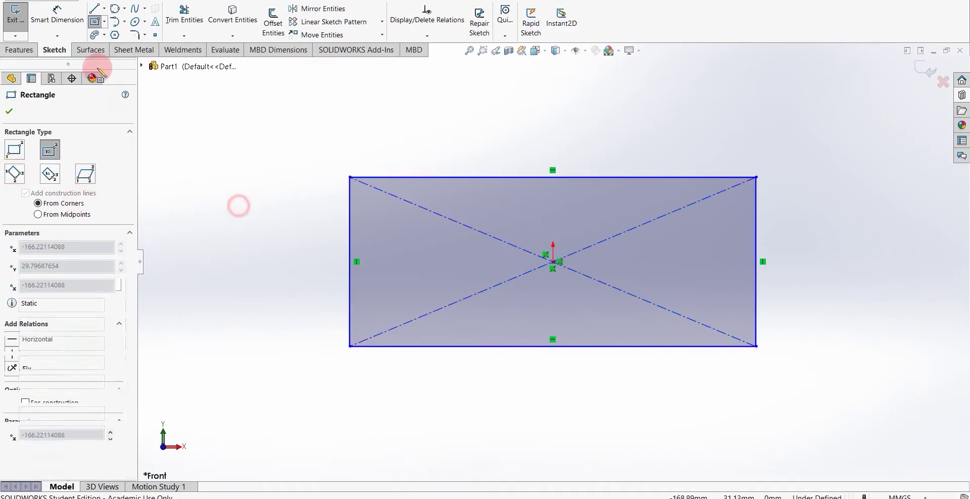
- Sketch a tilted three-point corner rectangle above the center rectangle, and clear both rectangles from the sketch
{"action": "left_click", "coordinate": [105, 23]}
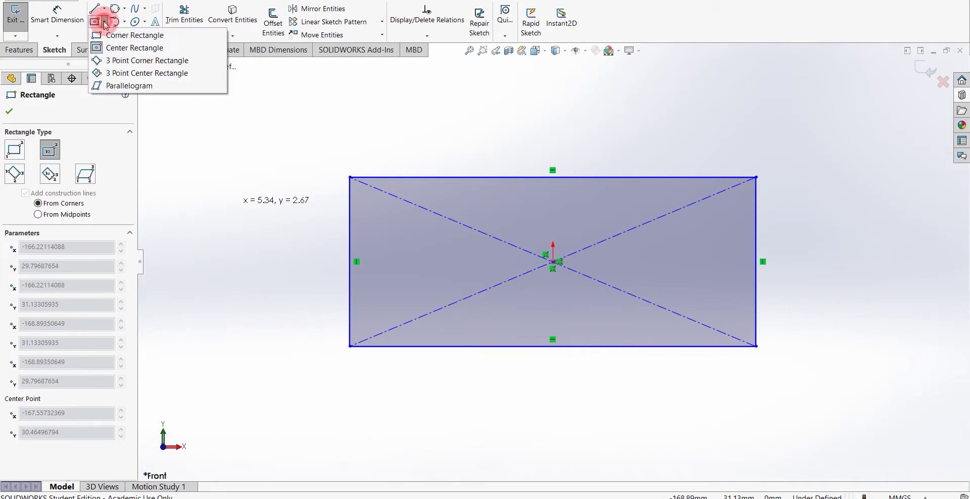
{"action": "left_click", "coordinate": [110, 65]}
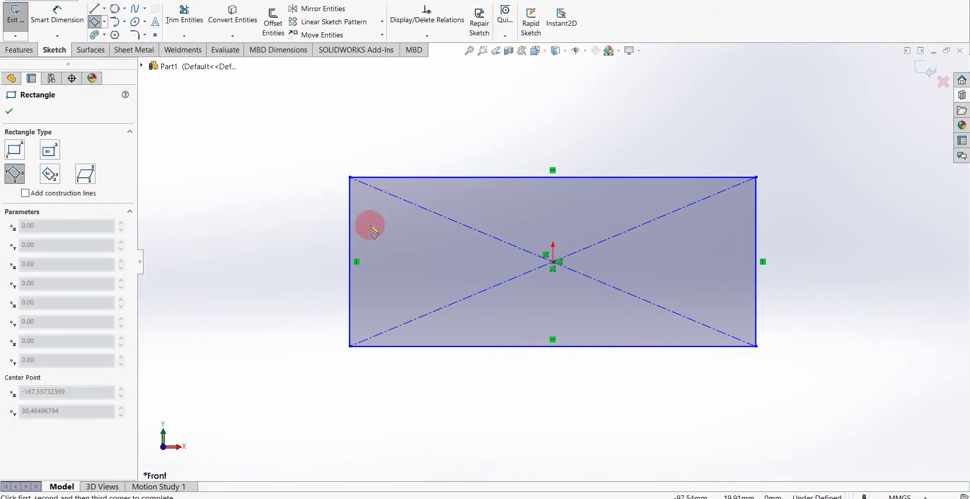
{"action": "scroll", "coordinate": [415, 123], "scroll_direction": "up", "scroll_amount": 4}
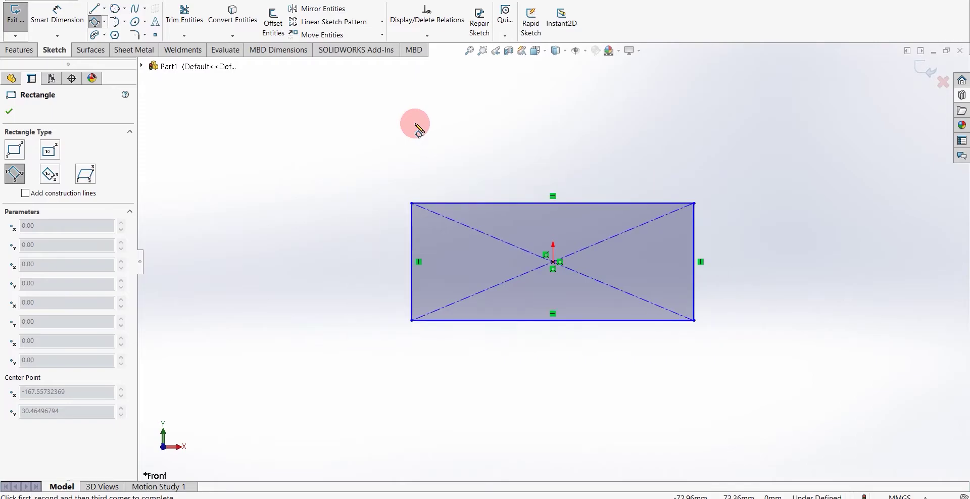
{"action": "scroll", "coordinate": [481, 80], "scroll_direction": "down", "scroll_amount": 3}
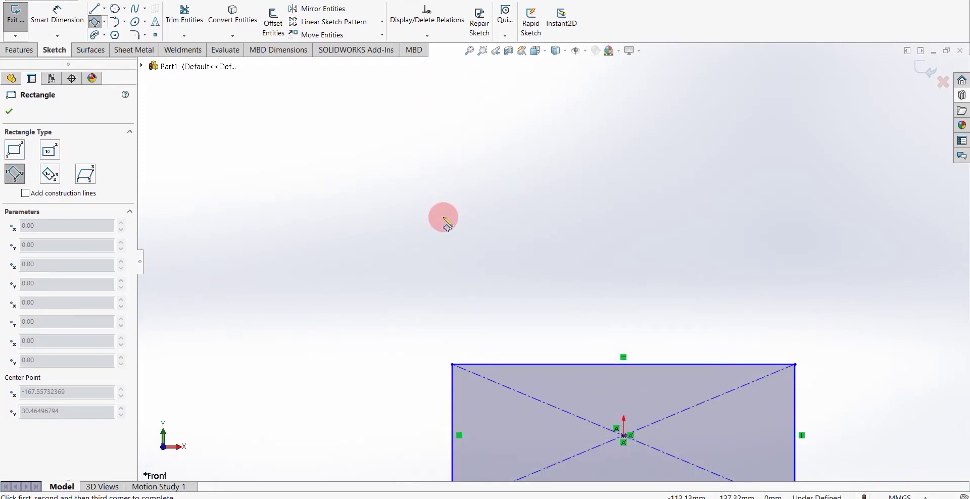
{"action": "left_click_drag", "start_coordinate": [443, 217], "coordinate": [725, 97]}
{"action": "left_click", "coordinate": [726, 97]}
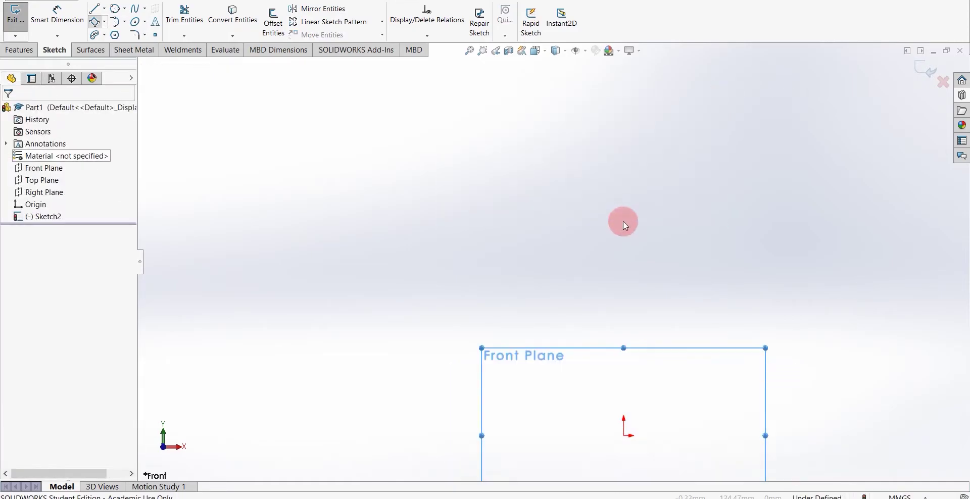
{"action": "left_click", "coordinate": [94, 2]}
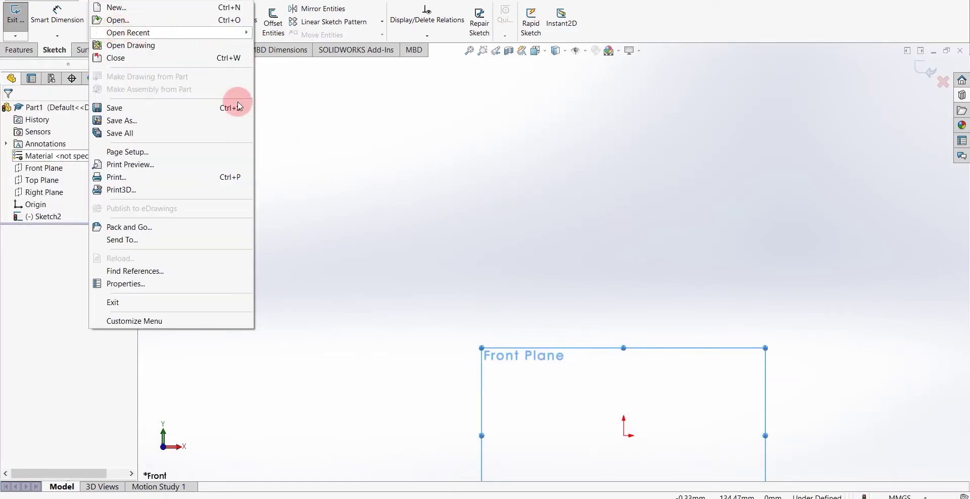
{"action": "left_click", "coordinate": [514, 142]}
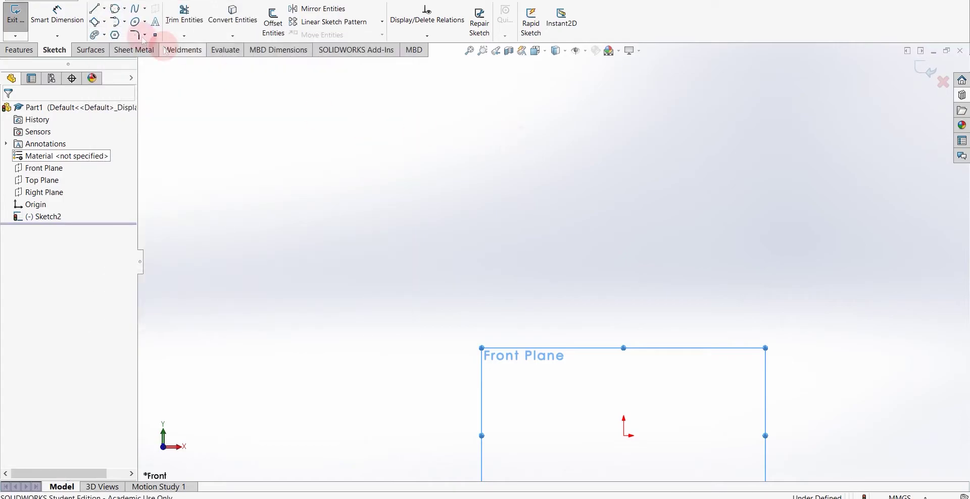
- Sketch a centerpoint arc around the origin with about 163 mm radius and a 73° span, and delete it
{"action": "left_click", "coordinate": [127, 22]}
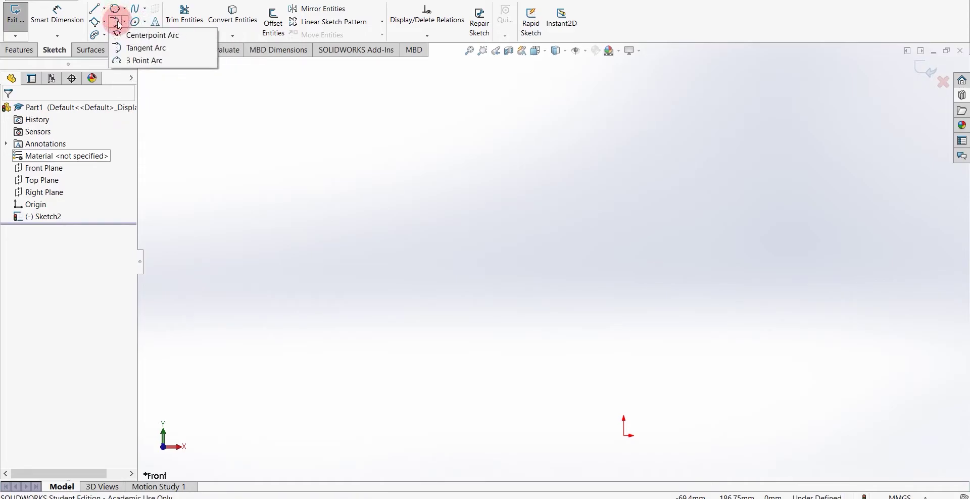
{"action": "left_click", "coordinate": [121, 34]}
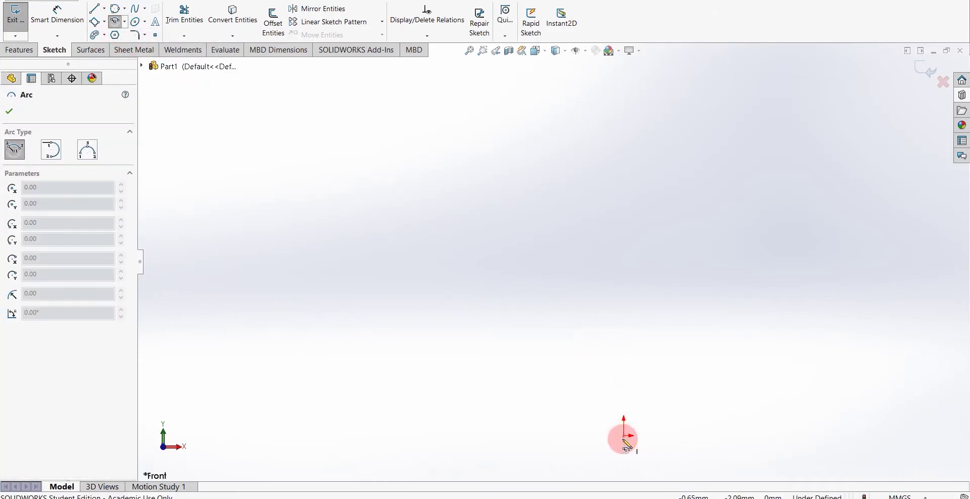
{"action": "left_click_drag", "start_coordinate": [624, 435], "coordinate": [475, 222]}
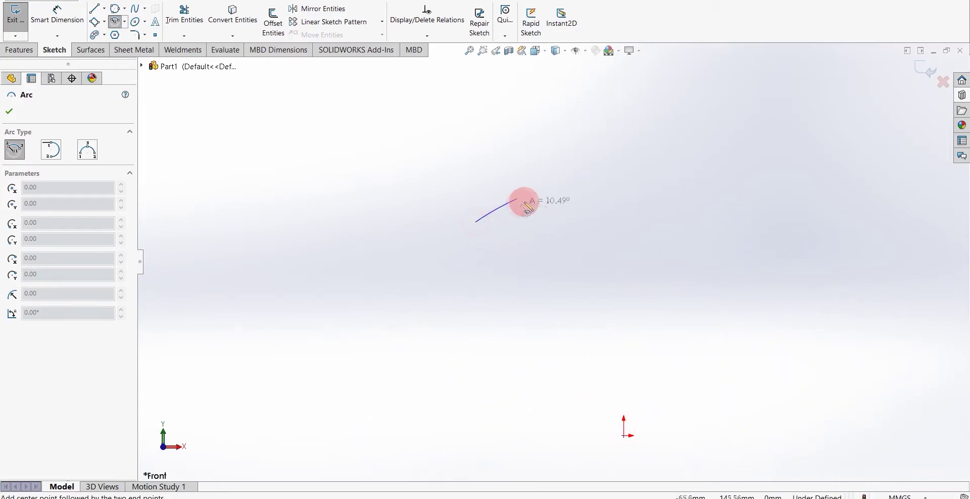
{"action": "left_click", "coordinate": [794, 221]}
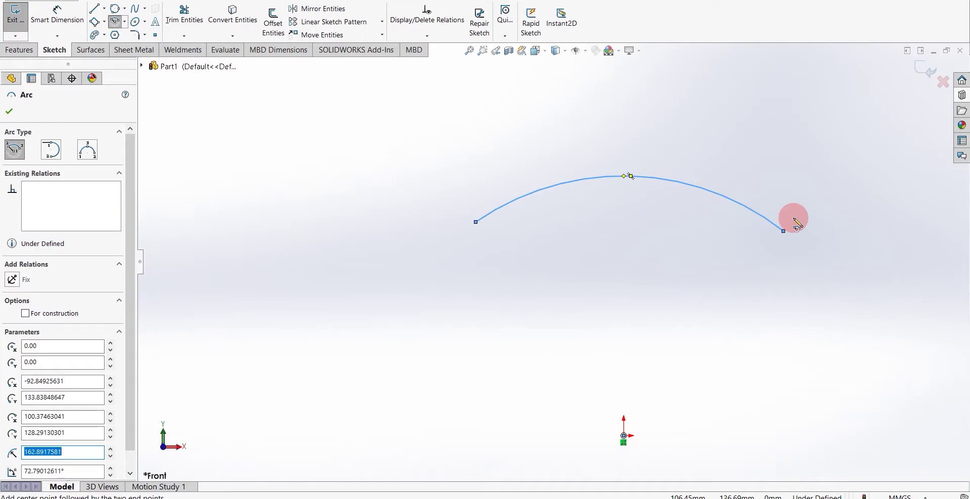
{"action": "key", "text": "Delete"}
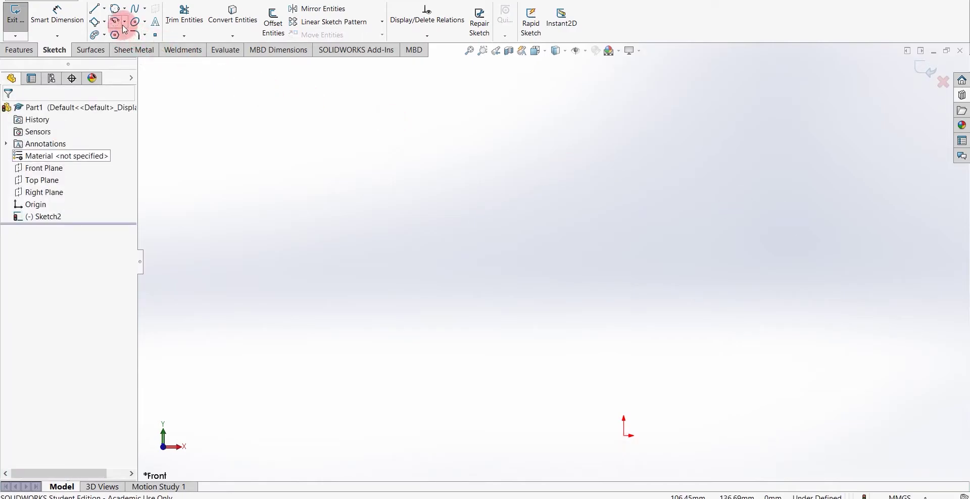
- Sketch a tilted three-point corner rectangle about 124 mm long and 90 mm wide, up and to the left of the origin
{"action": "left_click", "coordinate": [124, 23]}
{"action": "left_click", "coordinate": [128, 48]}
{"action": "key", "text": "Escape"}
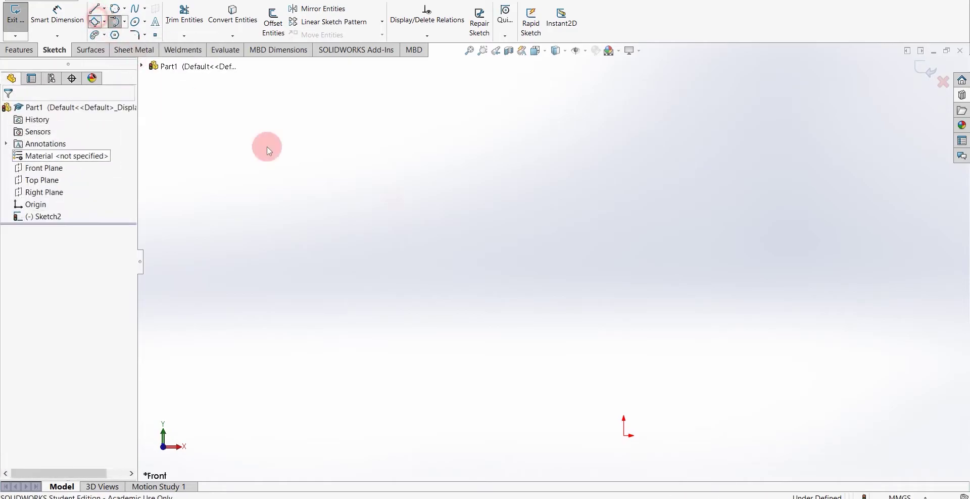
{"action": "left_click", "coordinate": [400, 179]}
{"action": "left_click", "coordinate": [558, 296]}
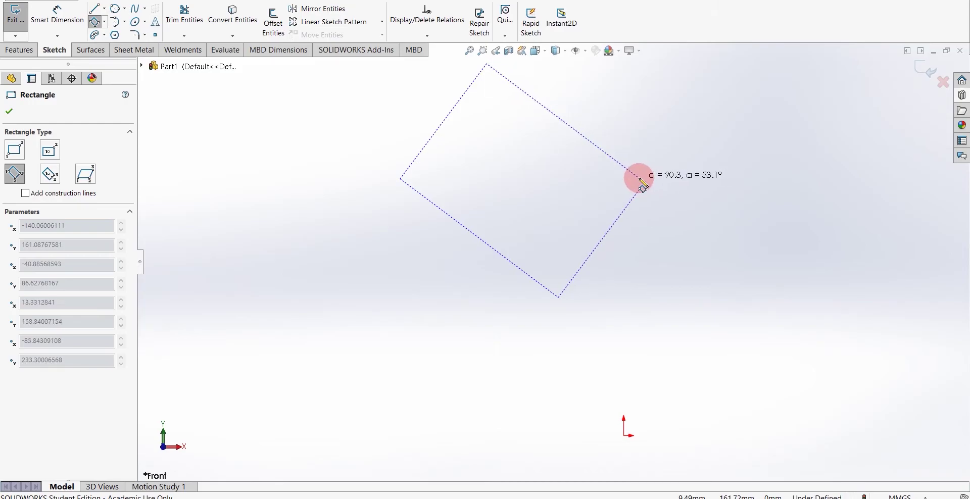
{"action": "left_click", "coordinate": [641, 186]}
{"action": "left_click_drag", "start_coordinate": [645, 182], "coordinate": [558, 297]}
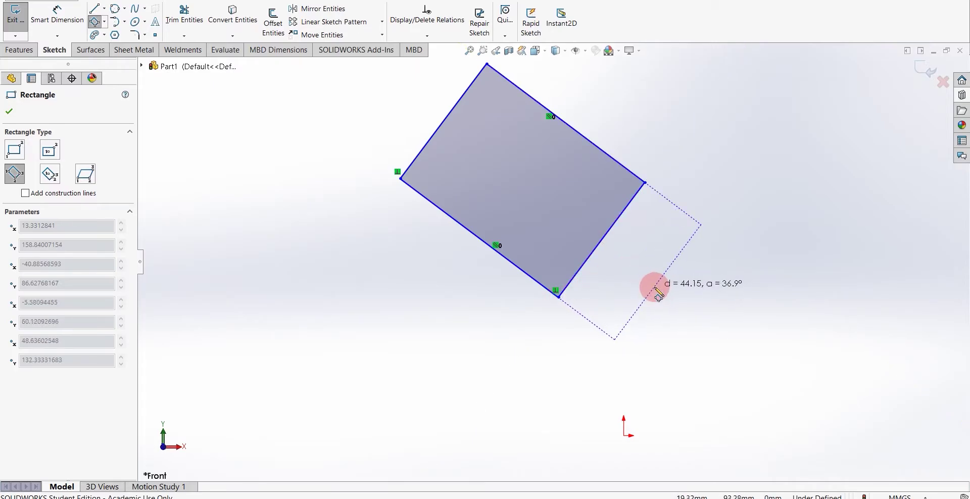
{"action": "key", "text": "Escape"}
- Join the two corners of the rectangle's lower-right side with an outward tangent arc, and undo both the arc and the rectangle
{"action": "left_click", "coordinate": [115, 21]}
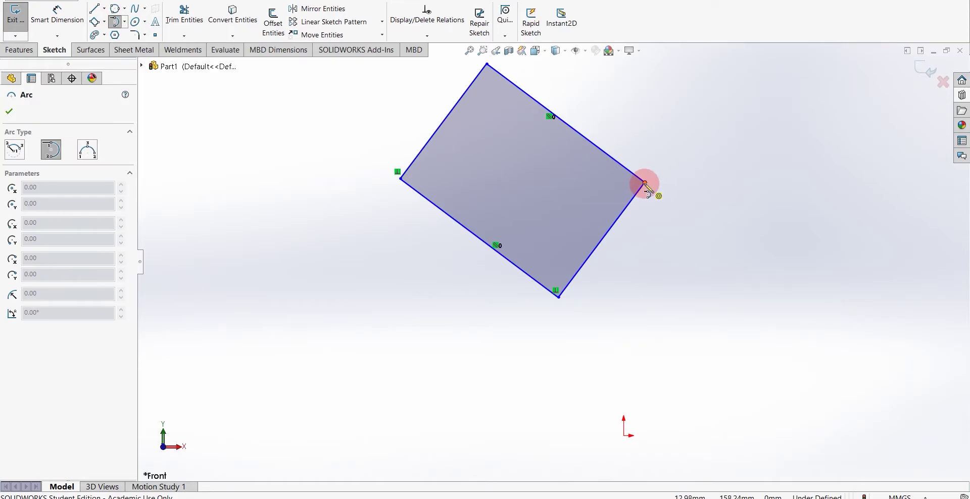
{"action": "left_click_drag", "start_coordinate": [644, 183], "coordinate": [559, 297]}
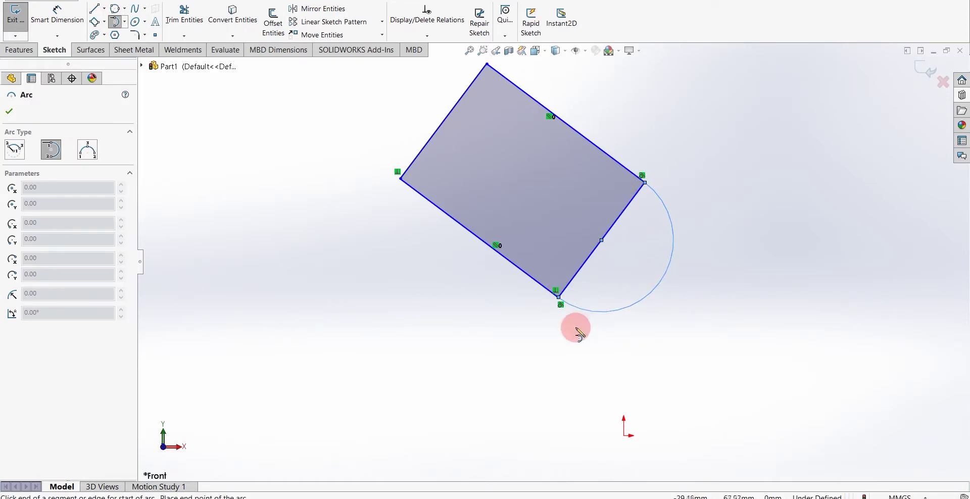
{"action": "scroll", "coordinate": [561, 311], "scroll_direction": "down", "scroll_amount": 5}
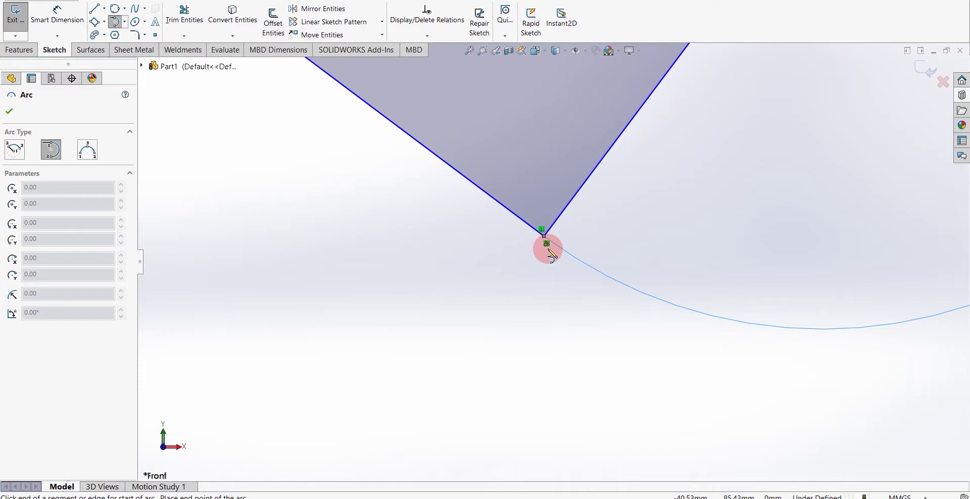
{"action": "scroll", "coordinate": [551, 255], "scroll_direction": "up", "scroll_amount": 4}
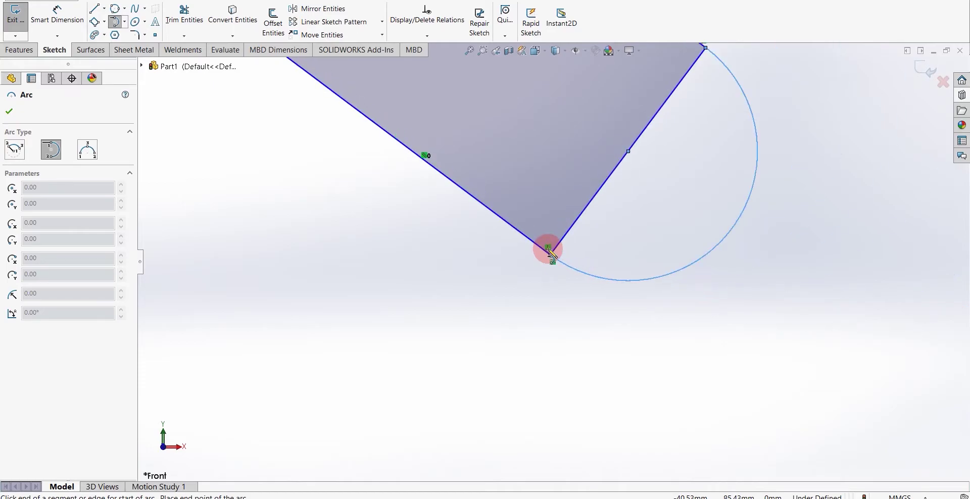
{"action": "scroll", "coordinate": [555, 260], "scroll_direction": "up", "scroll_amount": 2}
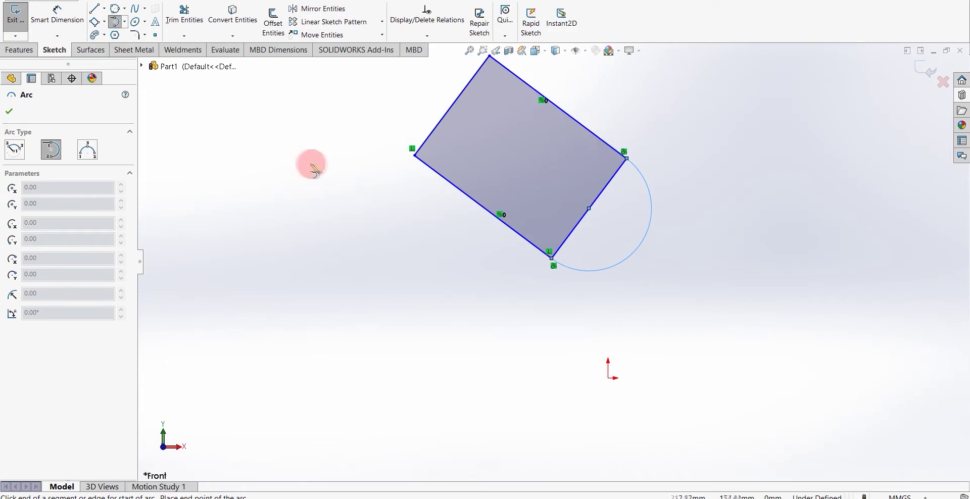
{"action": "key", "text": "Escape"}
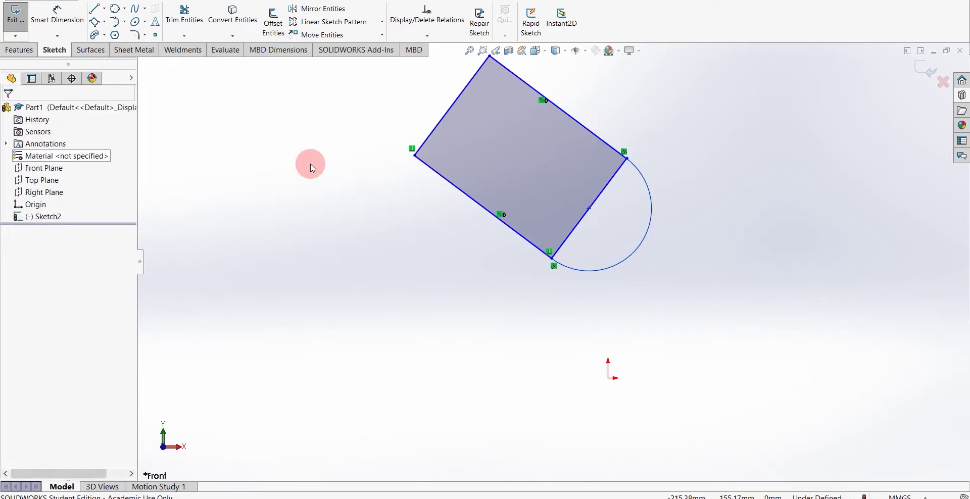
{"action": "key", "text": "ctrl+z"}
{"action": "key", "text": "ctrl+z"}
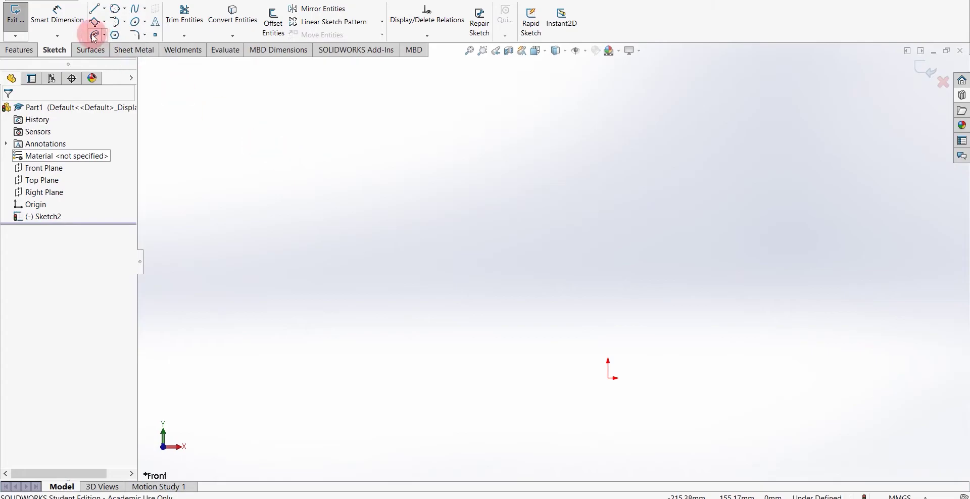
- Sketch a horizontal ellipse above the origin with radii of about 112 mm and 27 mm, and delete it
{"action": "left_click", "coordinate": [135, 25]}
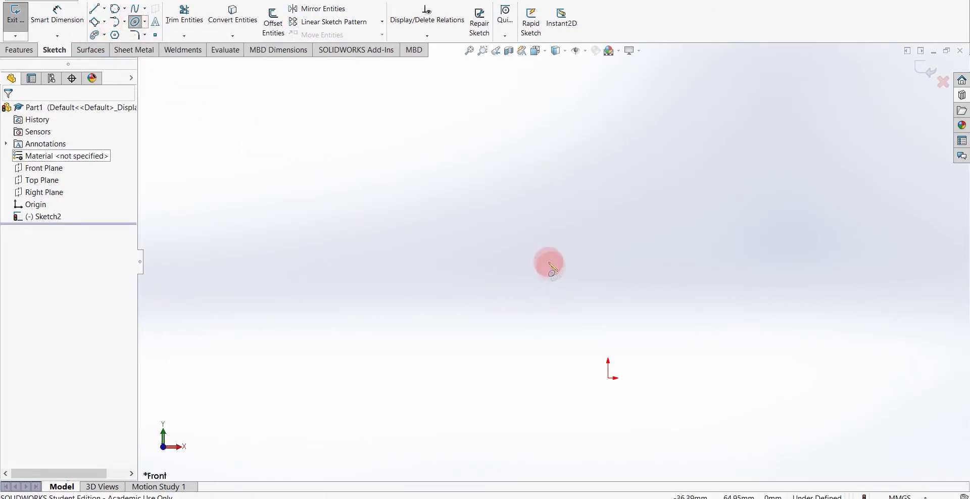
{"action": "left_click", "coordinate": [547, 259]}
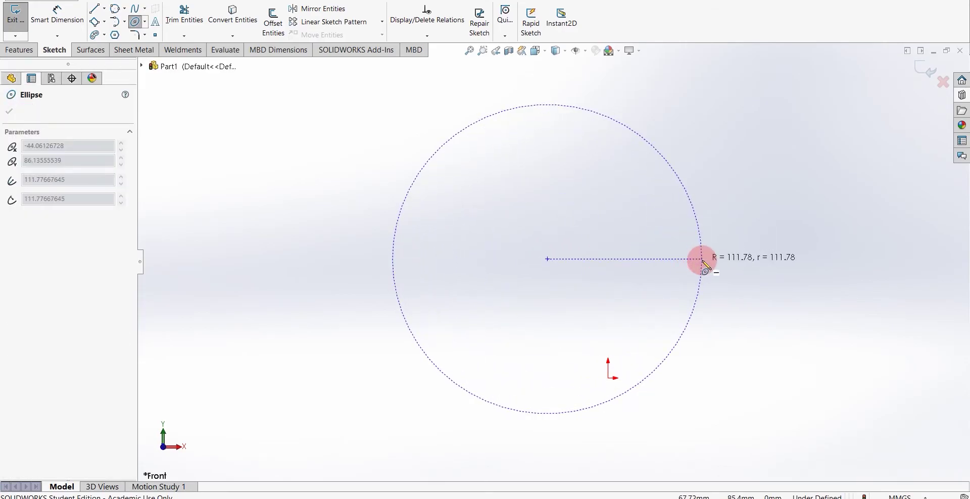
{"action": "left_click", "coordinate": [702, 260]}
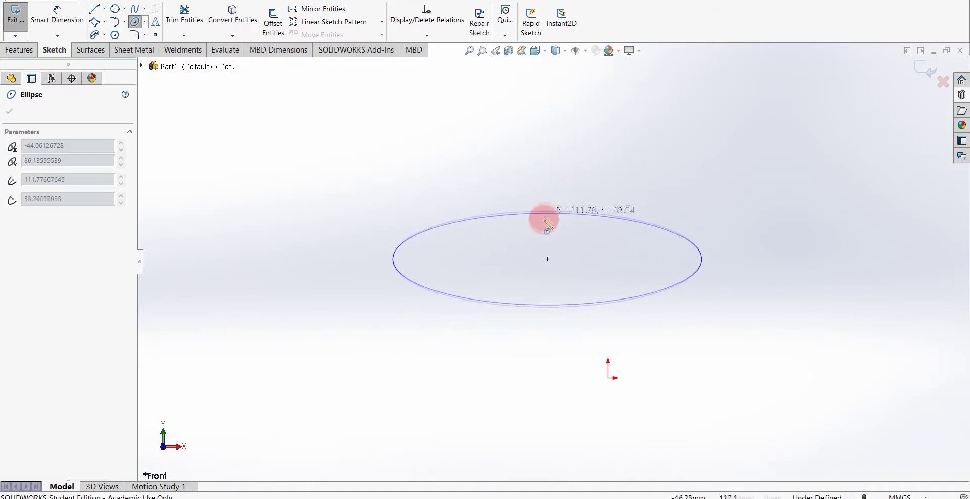
{"action": "left_click", "coordinate": [544, 222]}
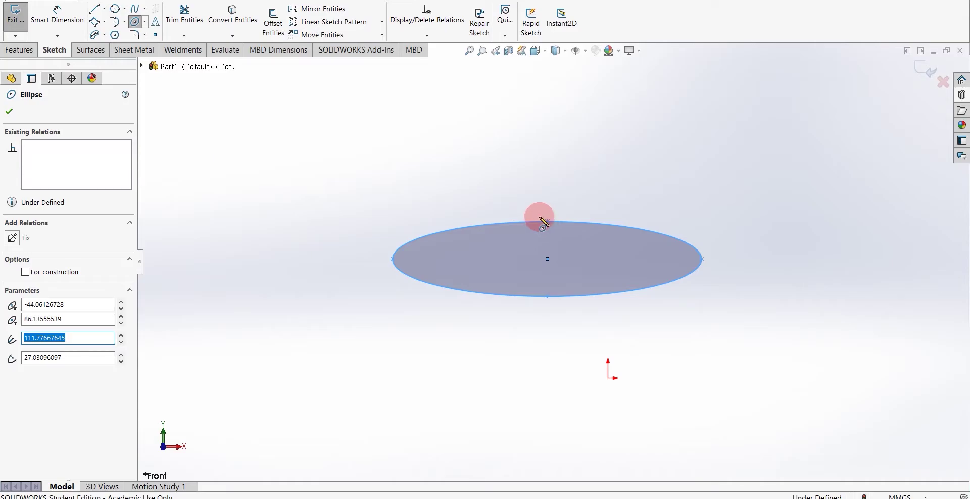
{"action": "key", "text": "Escape"}
{"action": "key", "text": "Delete"}
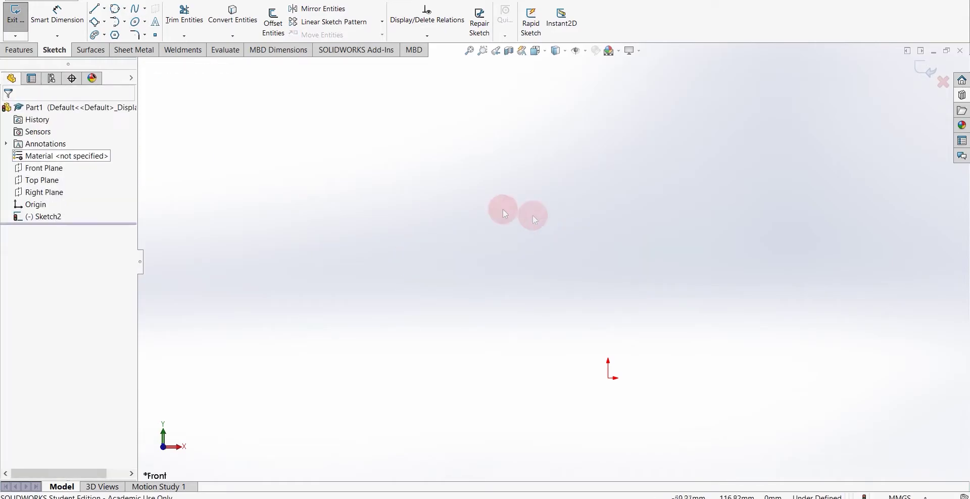
- Sketch a nearly horizontal straight slot above the origin, about 162 mm between arc centres and 38 mm wide
{"action": "left_click", "coordinate": [105, 36]}
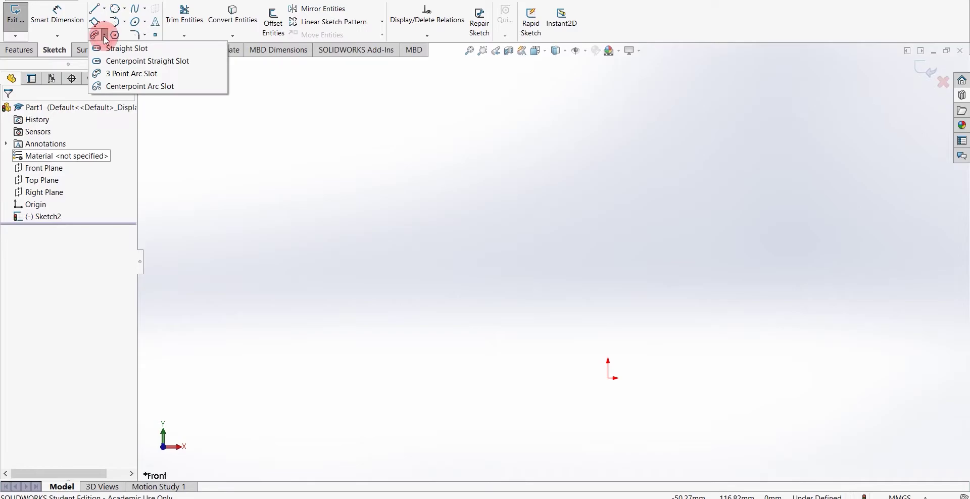
{"action": "left_click", "coordinate": [109, 48]}
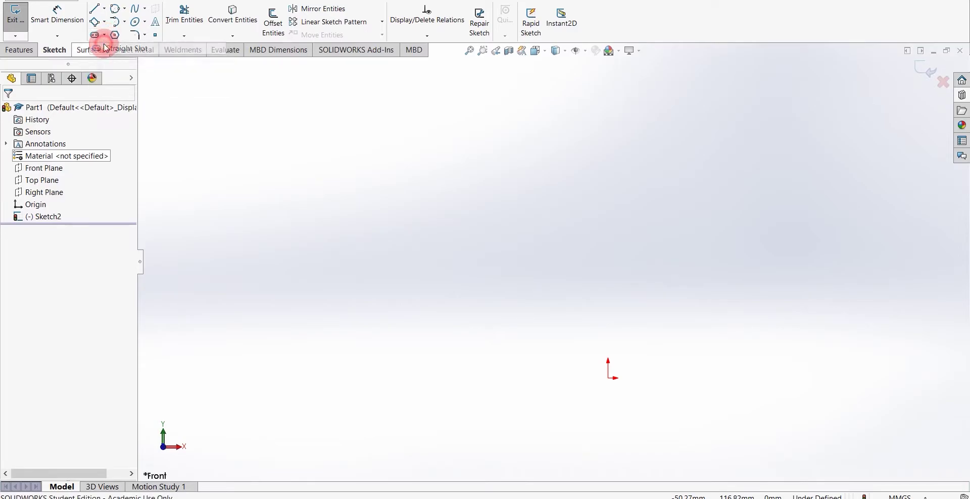
{"action": "left_click_drag", "start_coordinate": [482, 247], "coordinate": [706, 248]}
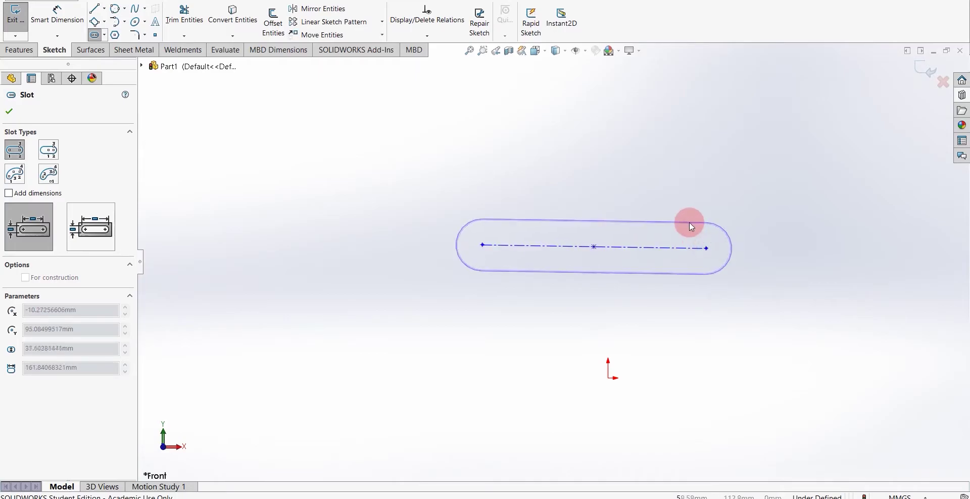
{"action": "left_click", "coordinate": [688, 222]}
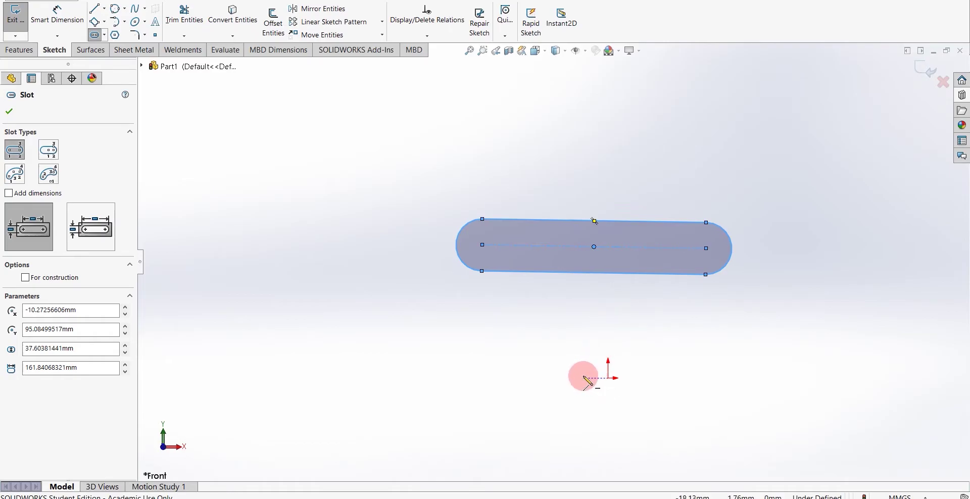
- Undo the straight slot and sketch a 180° three-point arc slot above the origin, about 55.5 mm in radius and 40 mm wide
{"action": "key", "text": "ctrl+z"}
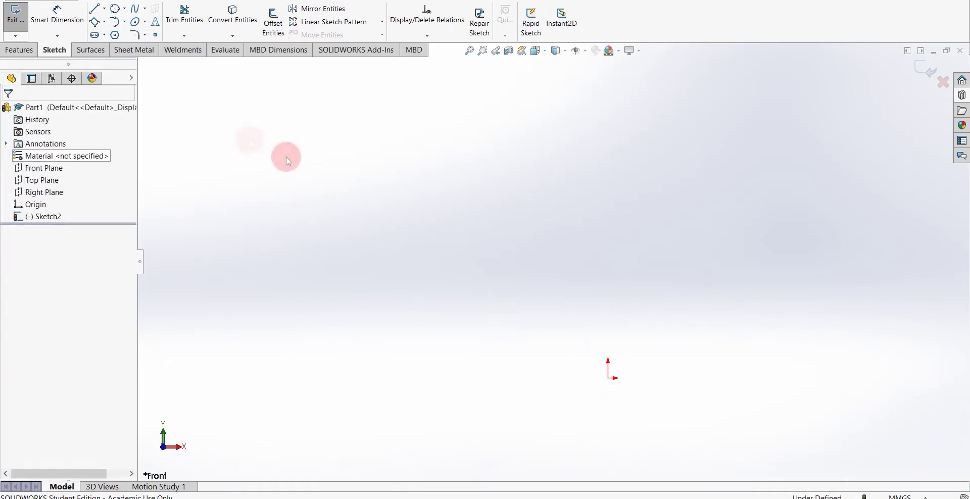
{"action": "left_click", "coordinate": [106, 36]}
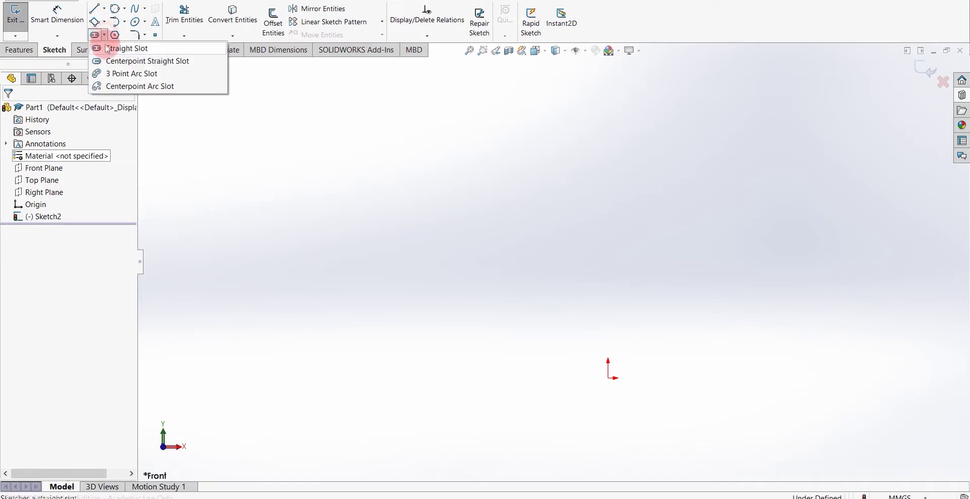
{"action": "left_click", "coordinate": [122, 75]}
{"action": "left_click", "coordinate": [466, 262]}
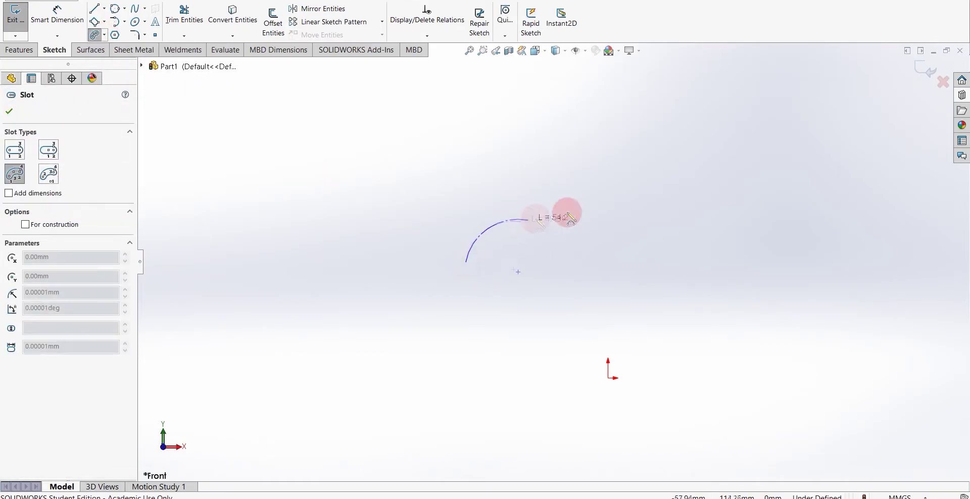
{"action": "left_click", "coordinate": [580, 160]}
{"action": "left_click", "coordinate": [574, 269]}
{"action": "left_click", "coordinate": [595, 289]}
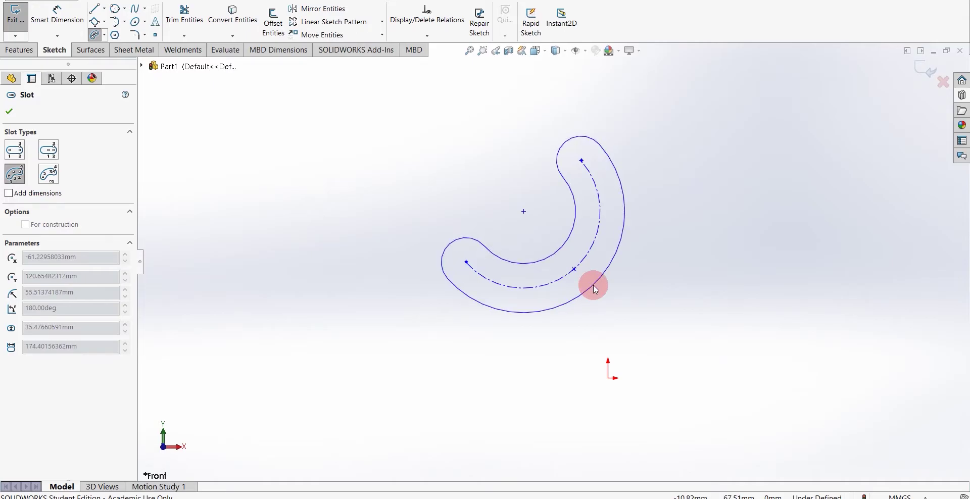
{"action": "left_click", "coordinate": [541, 256]}
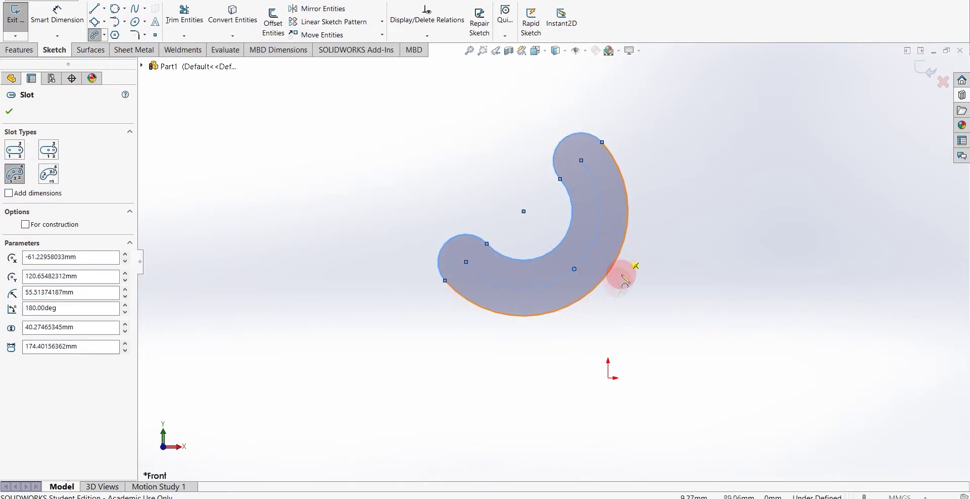
- Undo the arc slot and sketch a six-sided polygon above the origin around an inscribed circle about 151.6 mm in diameter
{"action": "key", "text": "ctrl+z"}
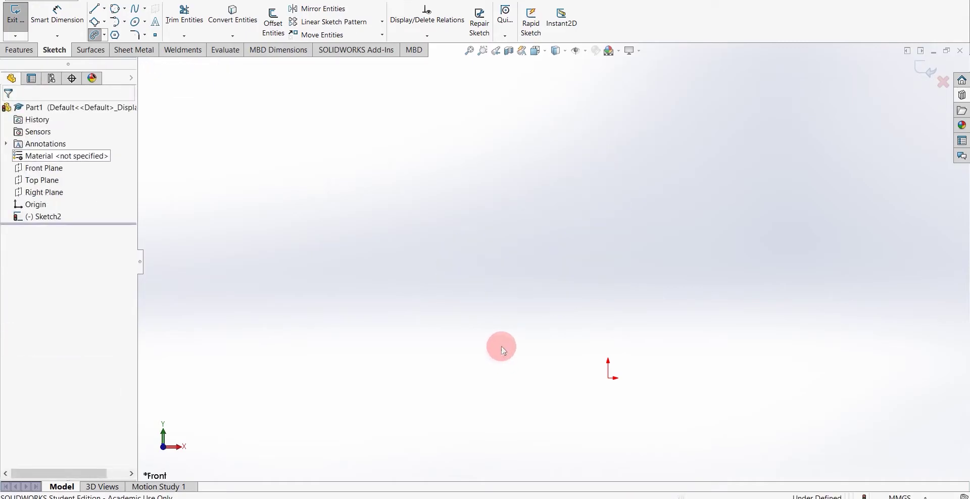
{"action": "left_click", "coordinate": [115, 35]}
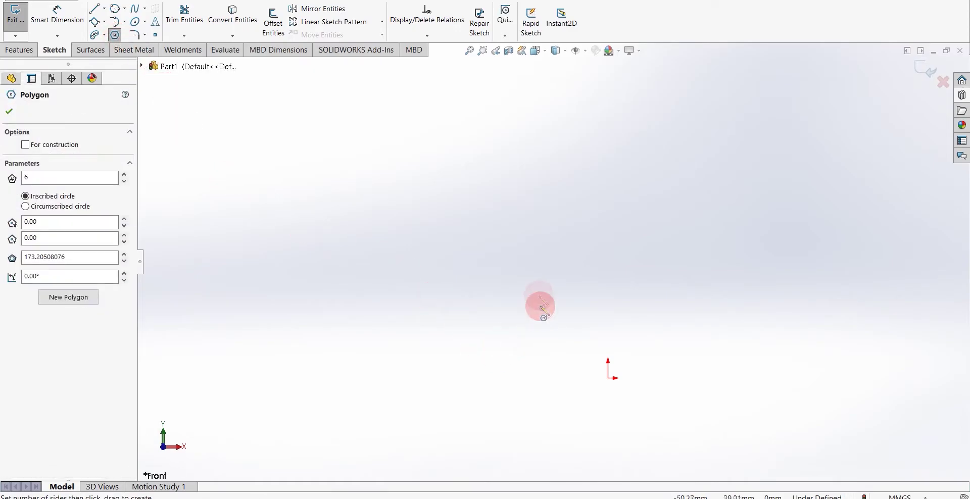
{"action": "left_click", "coordinate": [518, 263]}
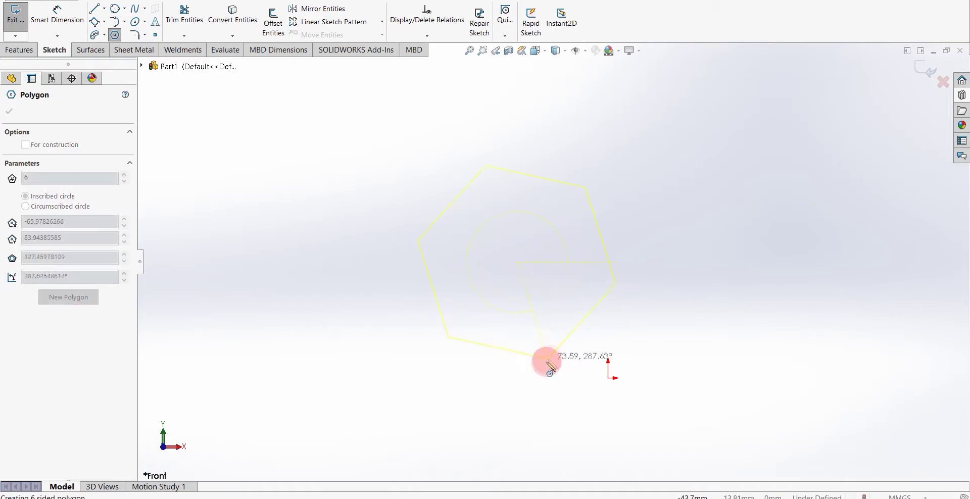
{"action": "left_click", "coordinate": [525, 383]}
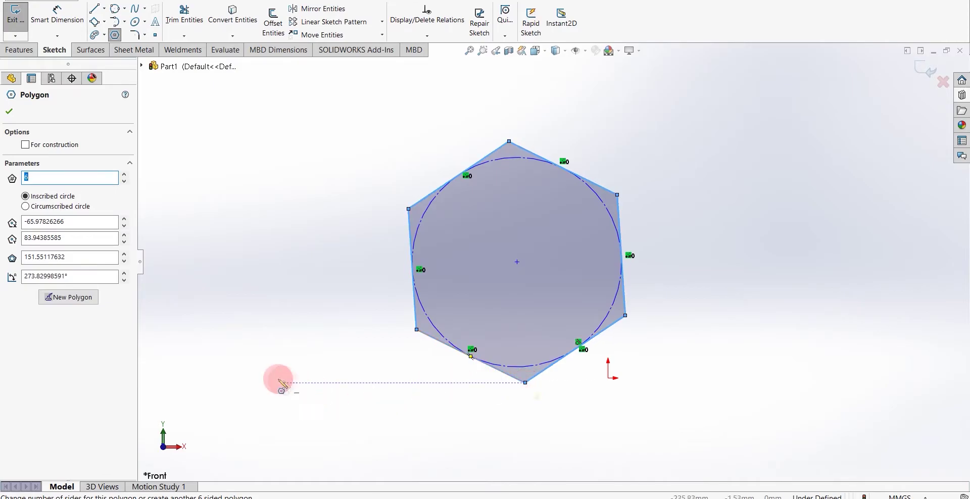
- Change the polygon's number of sides to 8 and back to 6, and undo the polygon
{"action": "left_click", "coordinate": [13, 178]}
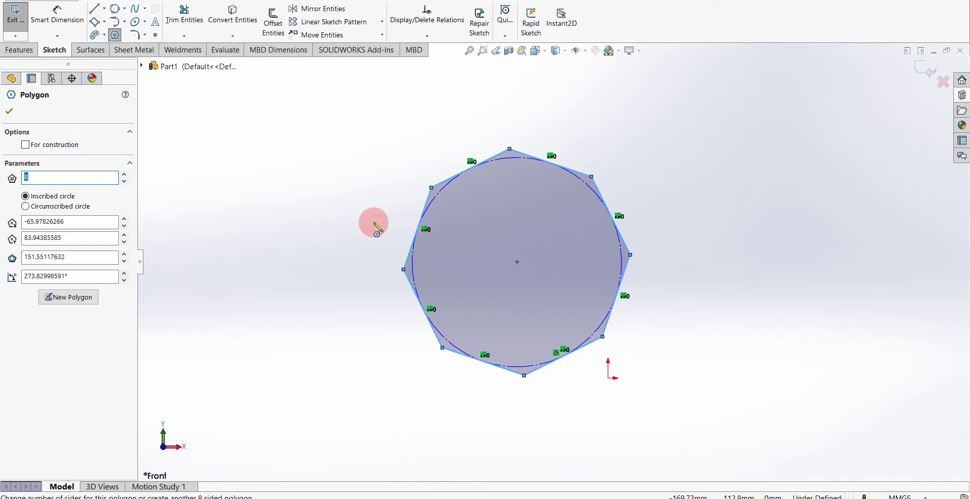
{"action": "type", "text": "6"}
{"action": "left_click", "coordinate": [9, 111]}
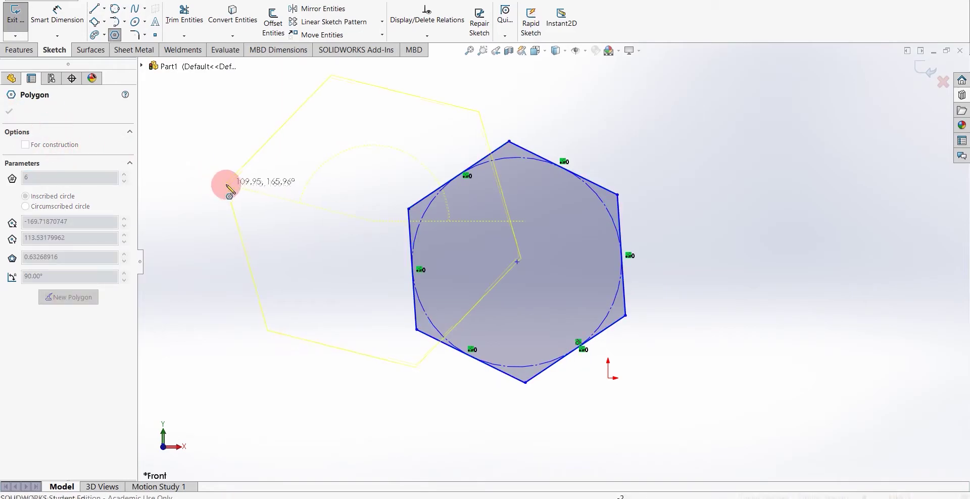
{"action": "key", "text": "ctrl+z"}
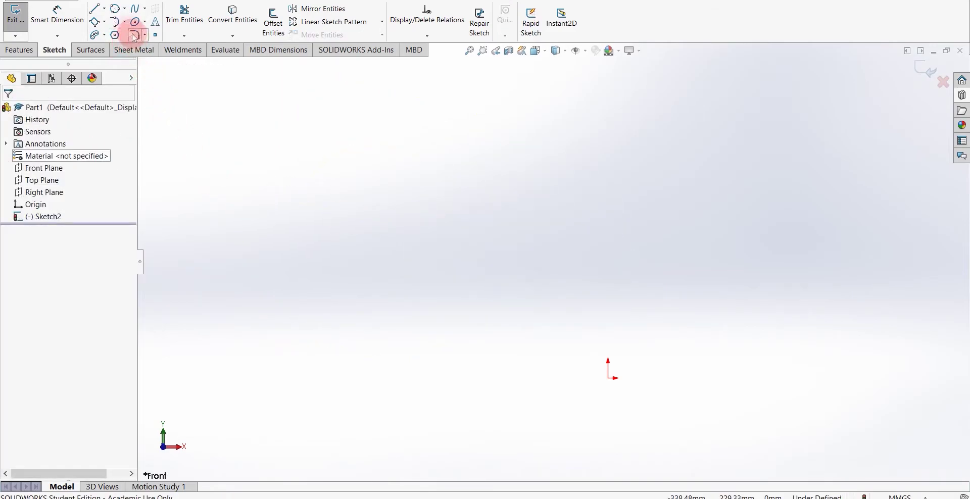
- Sketch a horizontal three-point corner rectangle above the origin, about 170 mm long and 93 mm high
{"action": "left_click", "coordinate": [94, 22]}
{"action": "left_click", "coordinate": [403, 175]}
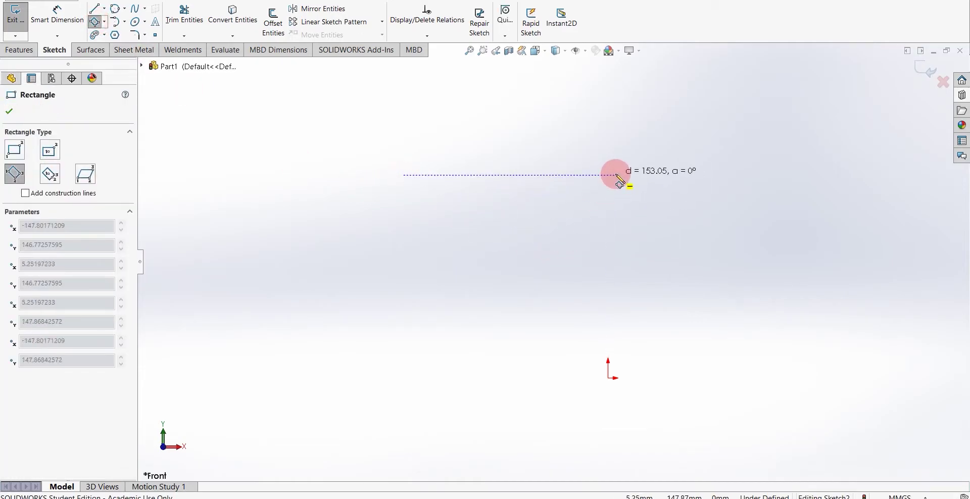
{"action": "left_click", "coordinate": [639, 175]}
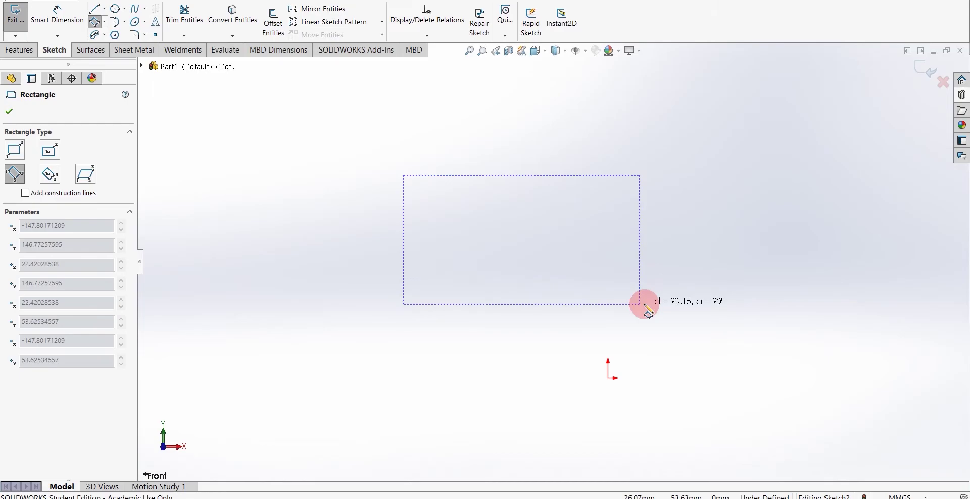
{"action": "left_click", "coordinate": [639, 303]}
{"action": "key", "text": "Escape"}
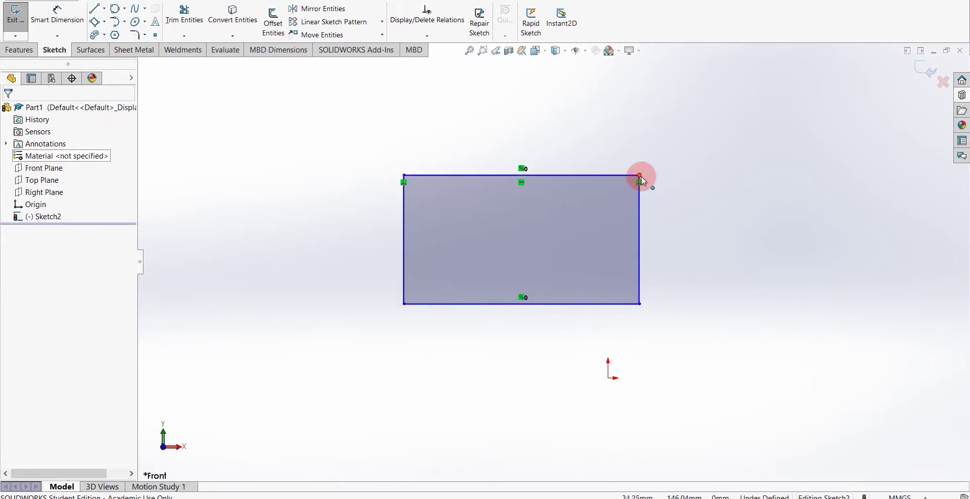
- Set up a sketch fillet between the rectangle's top and right sides with a 20 mm radius
{"action": "left_click", "coordinate": [134, 34]}
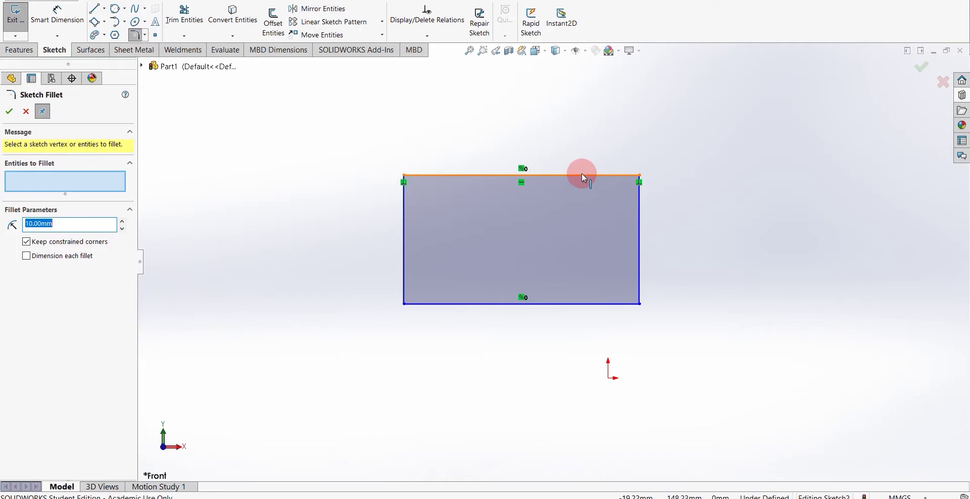
{"action": "left_click", "coordinate": [581, 173]}
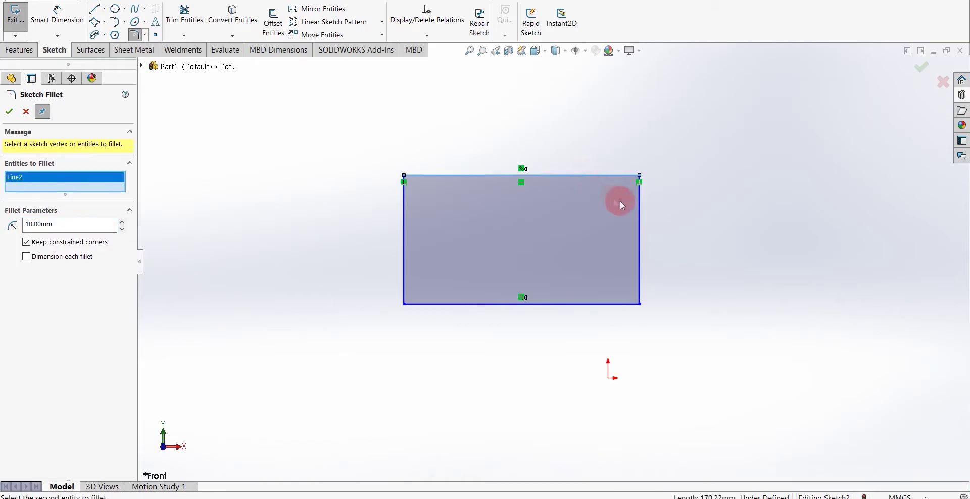
{"action": "left_click", "coordinate": [645, 214]}
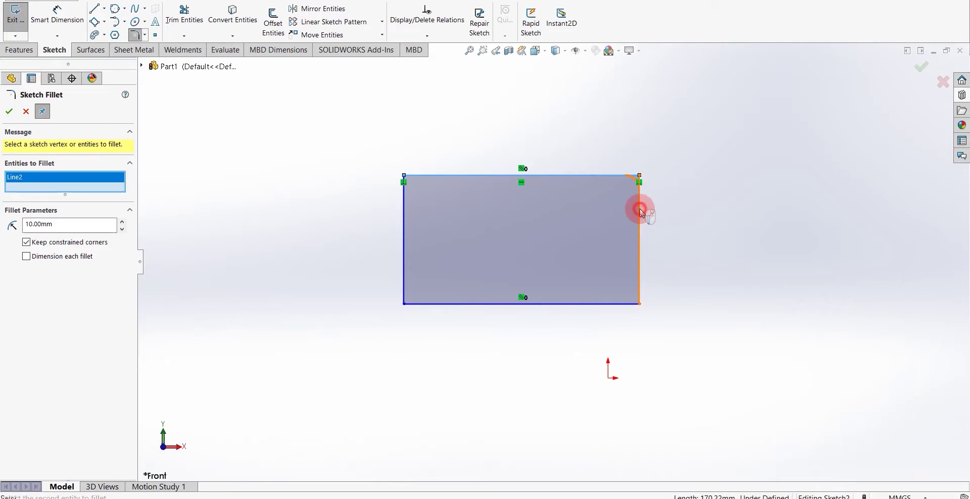
{"action": "left_click_drag", "start_coordinate": [70, 225], "coordinate": [10, 226]}
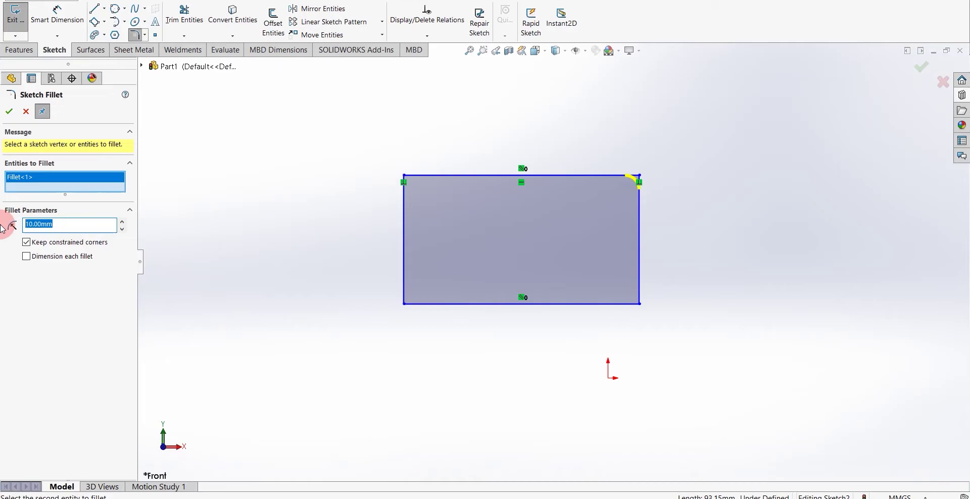
{"action": "type", "text": "20"}
{"action": "key", "text": "Return"}
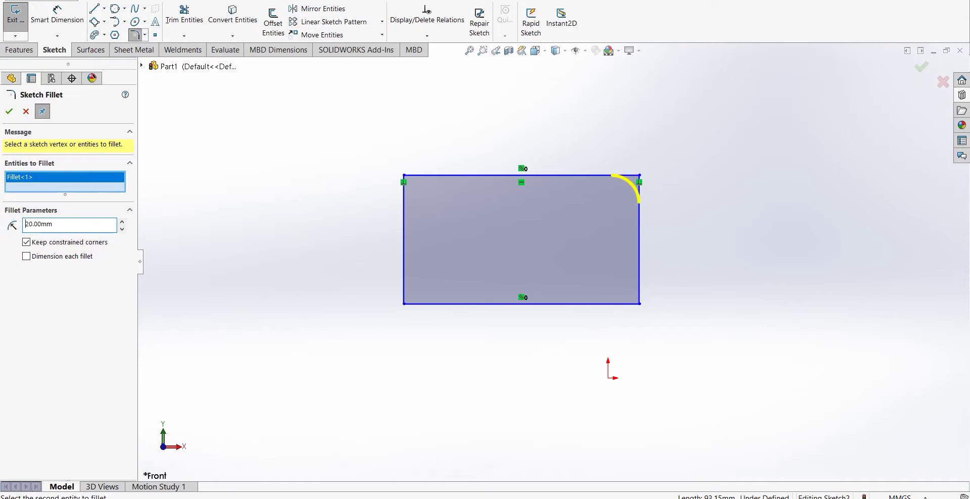
- Set the corner fillet's radius to 30 mm, apply it and finish the Sketch Fillet command
{"action": "double_click", "coordinate": [57, 224]}
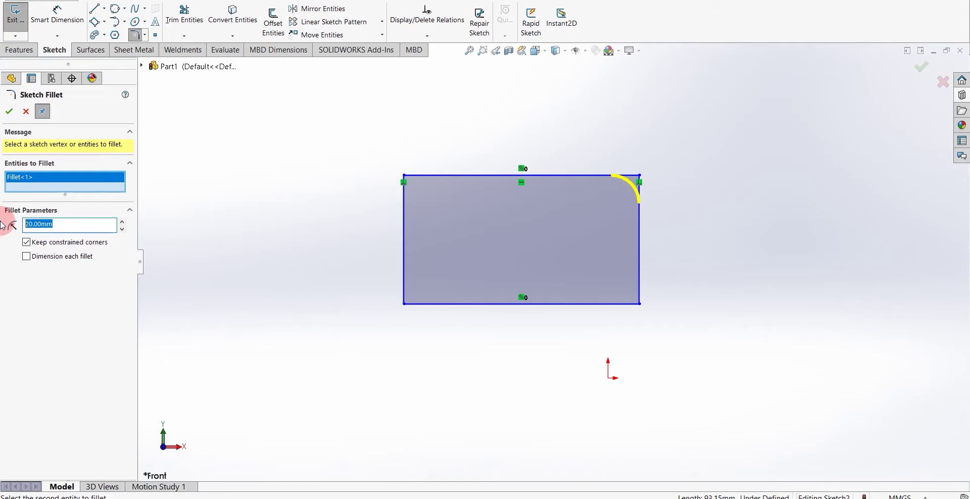
{"action": "type", "text": "30"}
{"action": "key", "text": "Return"}
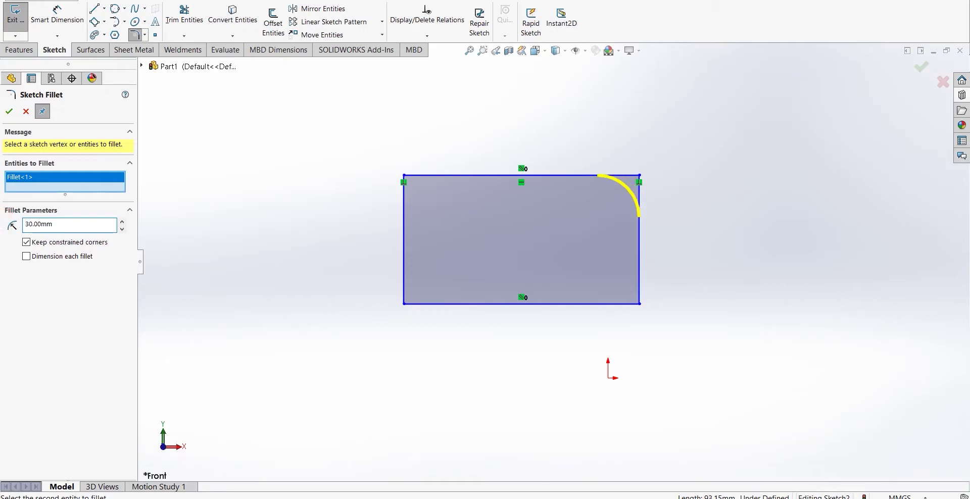
{"action": "left_click", "coordinate": [16, 112]}
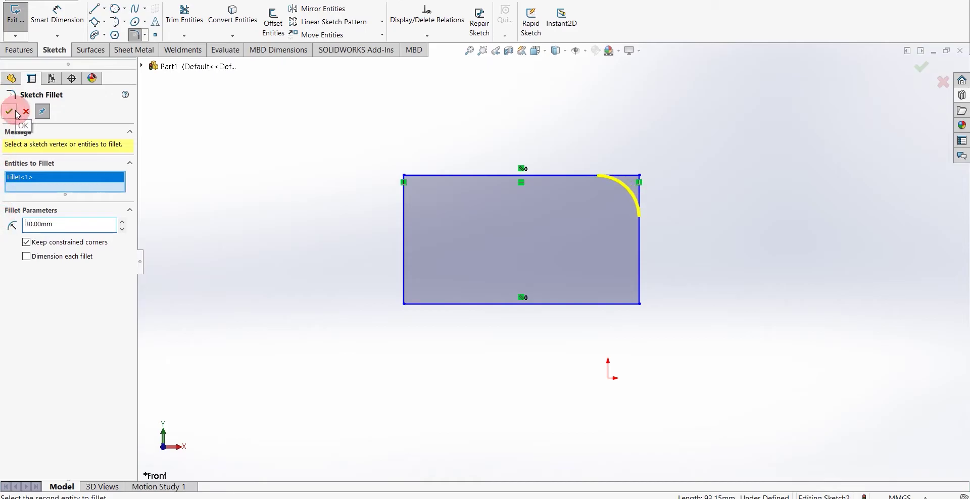
{"action": "left_click", "coordinate": [333, 301]}
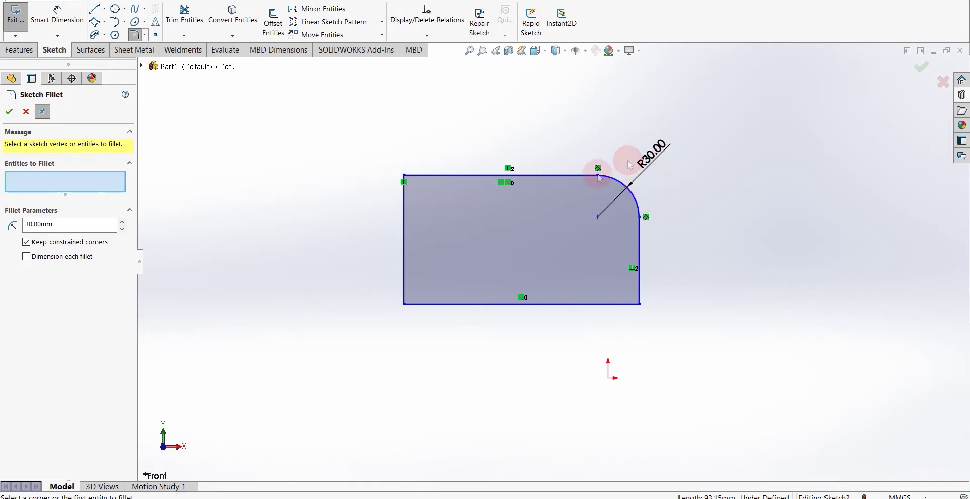
{"action": "left_click", "coordinate": [26, 112]}
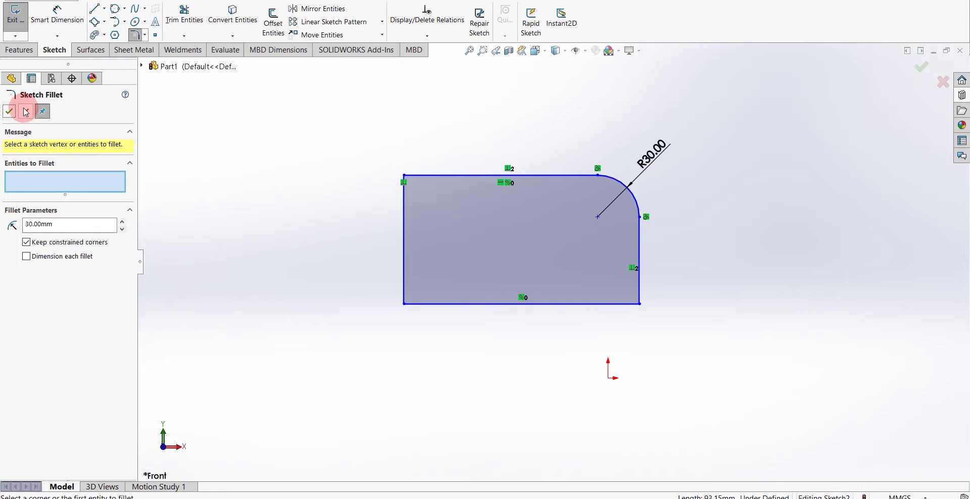
- Dimension the rectangle's left side with Smart Dimension, placing the dimension outside the shape and accepting the drawn length
{"action": "left_click", "coordinate": [67, 18]}
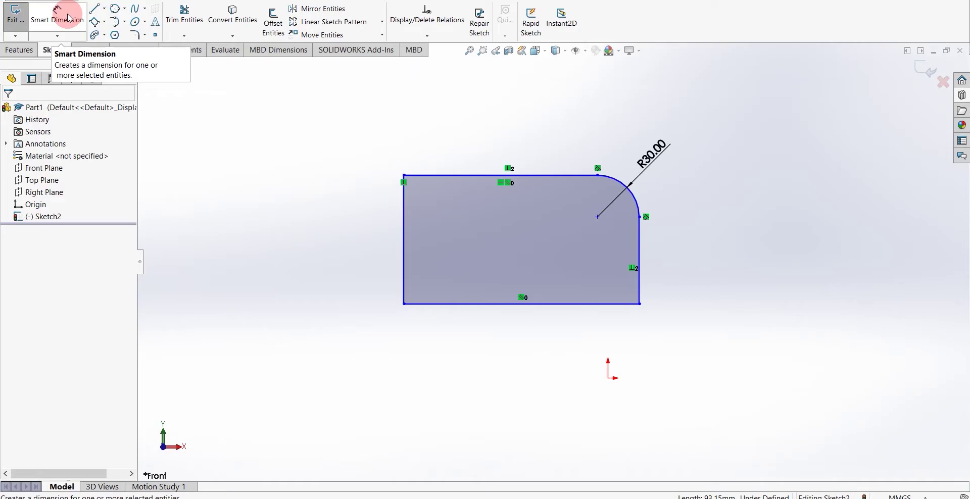
{"action": "left_click", "coordinate": [67, 19]}
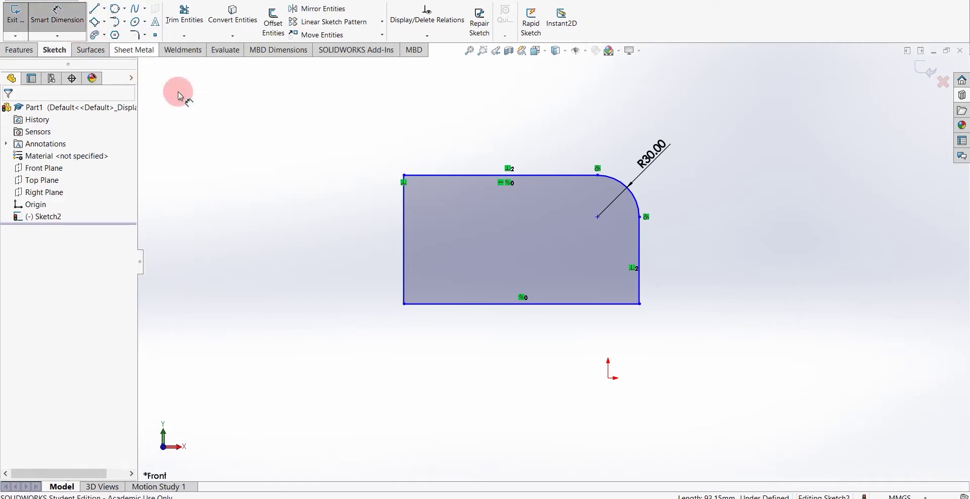
{"action": "left_click", "coordinate": [404, 222]}
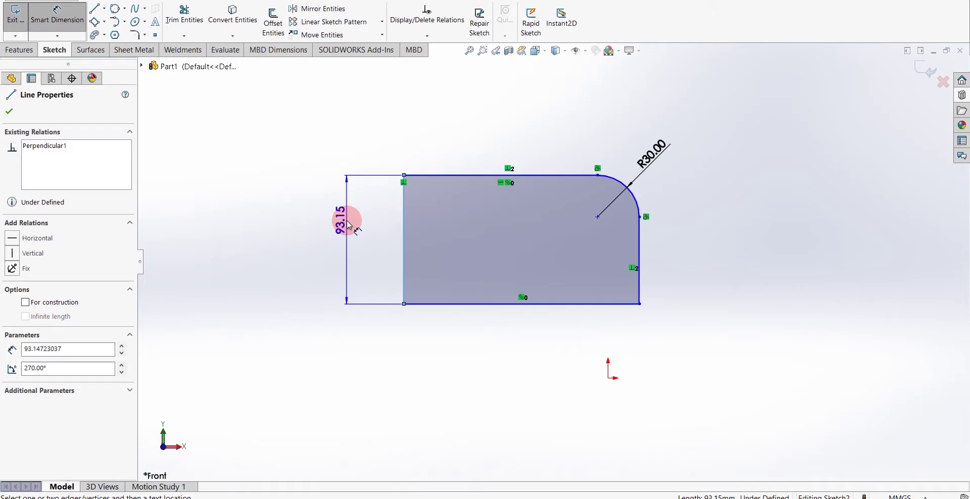
{"action": "left_click", "coordinate": [349, 223]}
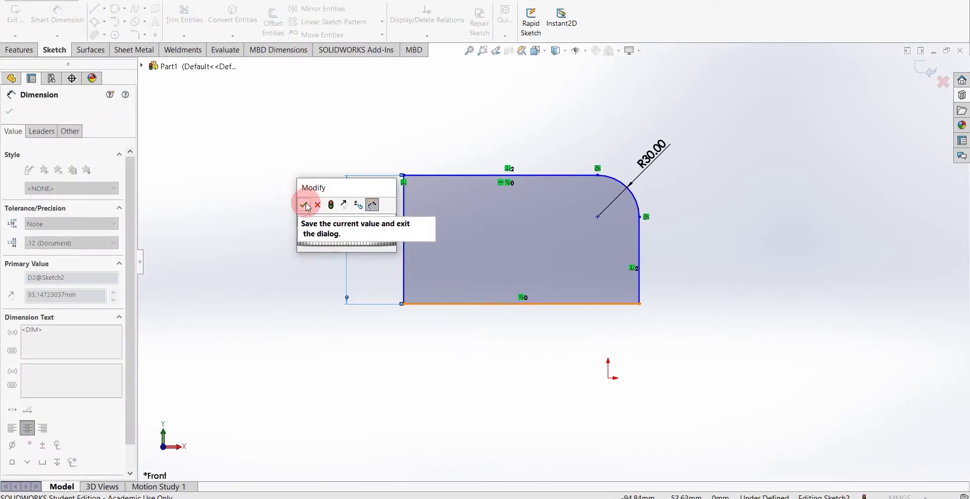
{"action": "left_click", "coordinate": [304, 205]}
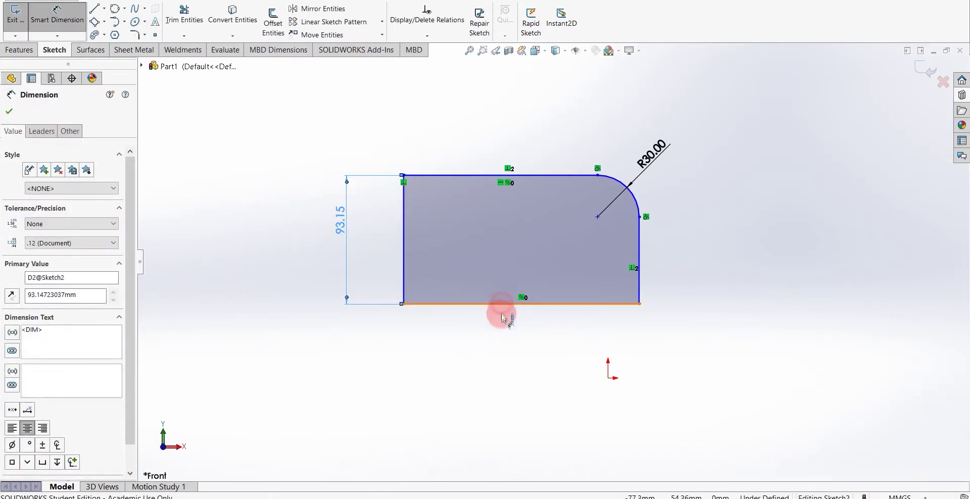
- Dimension the rectangle's bottom side below the shape and set its length to 200 mm
{"action": "left_click", "coordinate": [501, 304]}
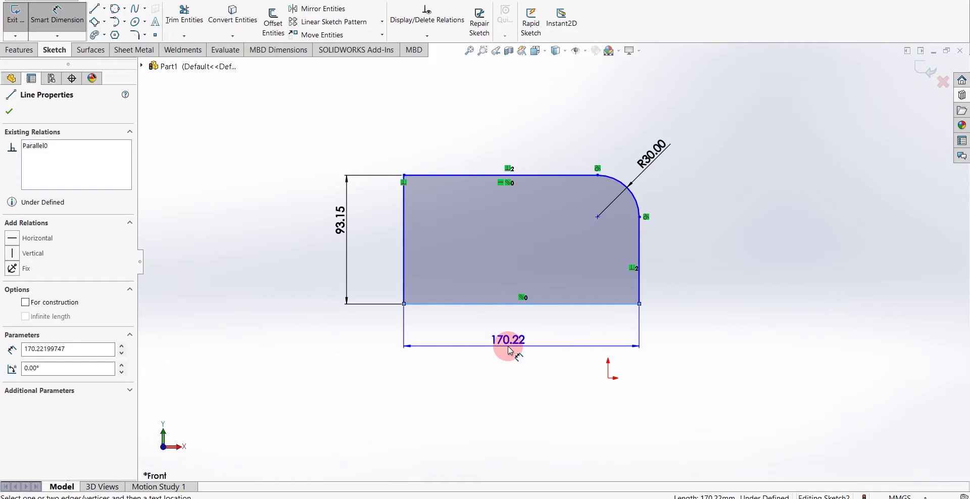
{"action": "left_click", "coordinate": [508, 351]}
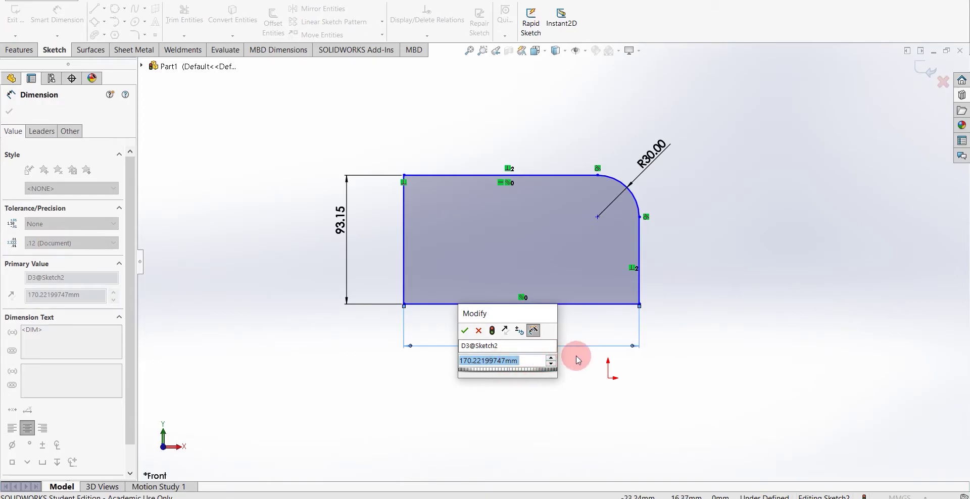
{"action": "type", "text": "200"}
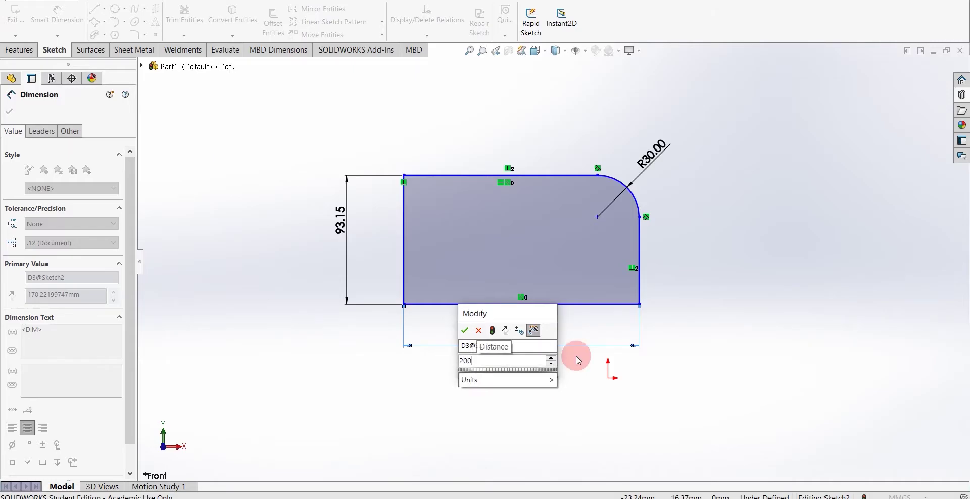
{"action": "key", "text": "Return"}
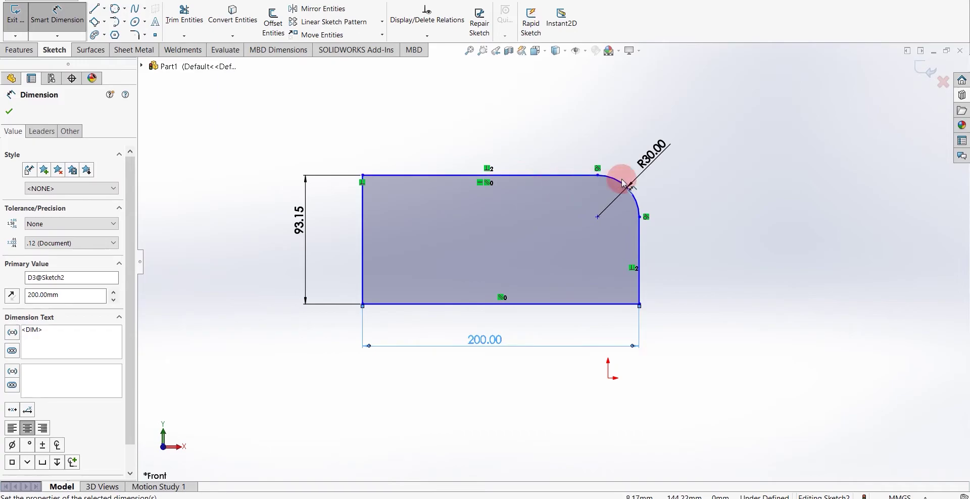
- Try twice to dimension the diagonal between the rectangle's upper-left and lower-right corners, cancelling the redundant dimension each time
{"action": "left_click", "coordinate": [362, 176]}
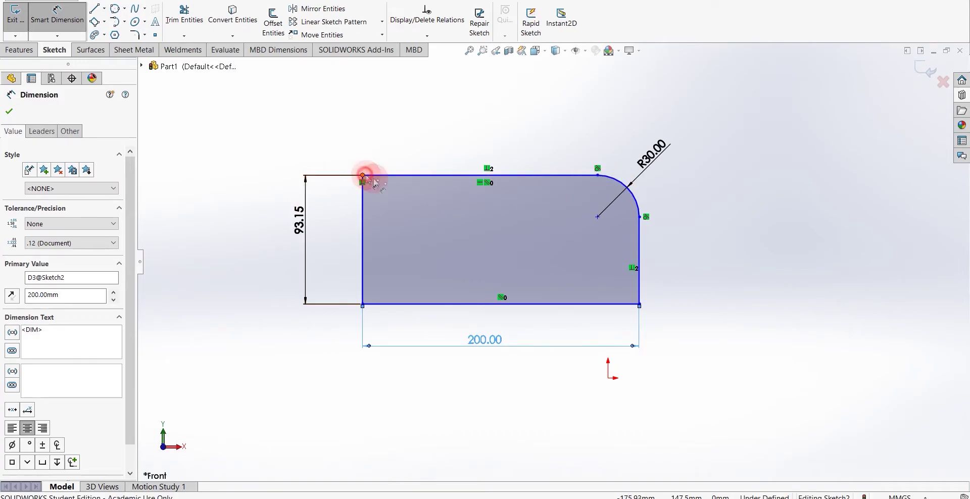
{"action": "left_click", "coordinate": [639, 304]}
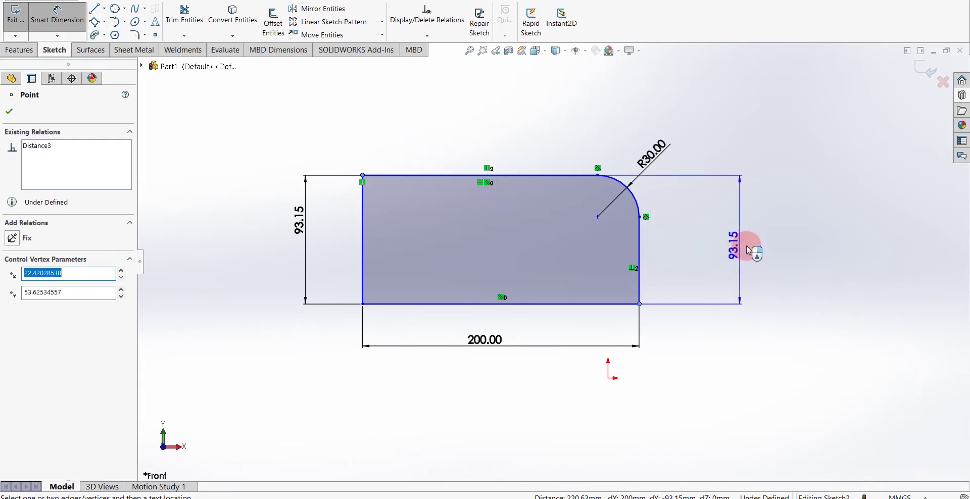
{"action": "left_click", "coordinate": [715, 237]}
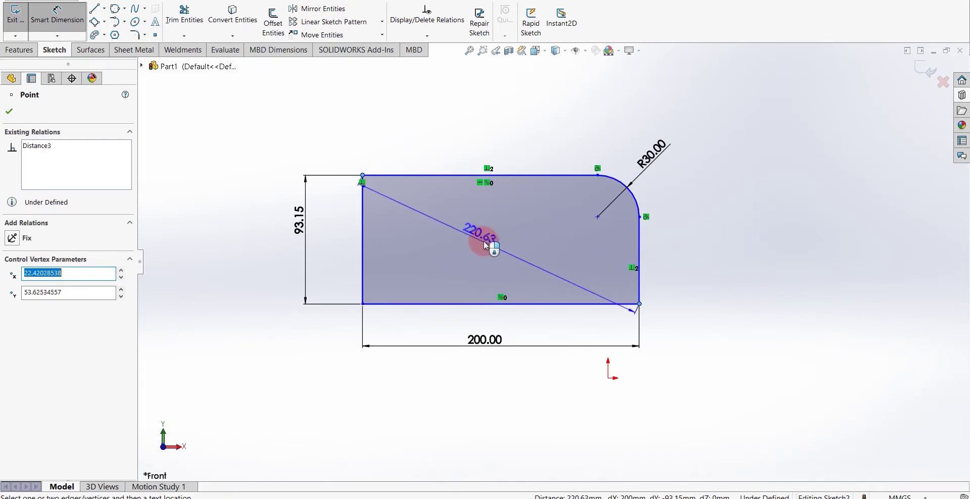
{"action": "left_click", "coordinate": [490, 245]}
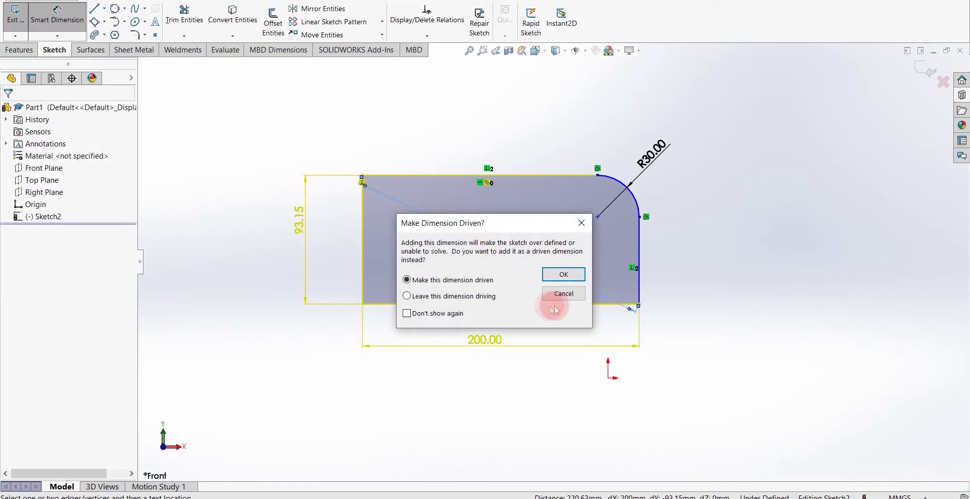
{"action": "left_click", "coordinate": [564, 295]}
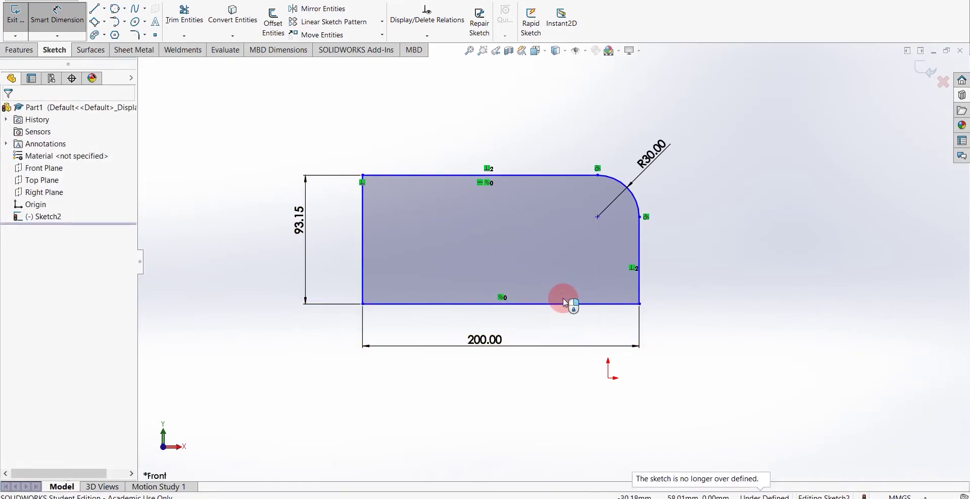
{"action": "left_click", "coordinate": [72, 10]}
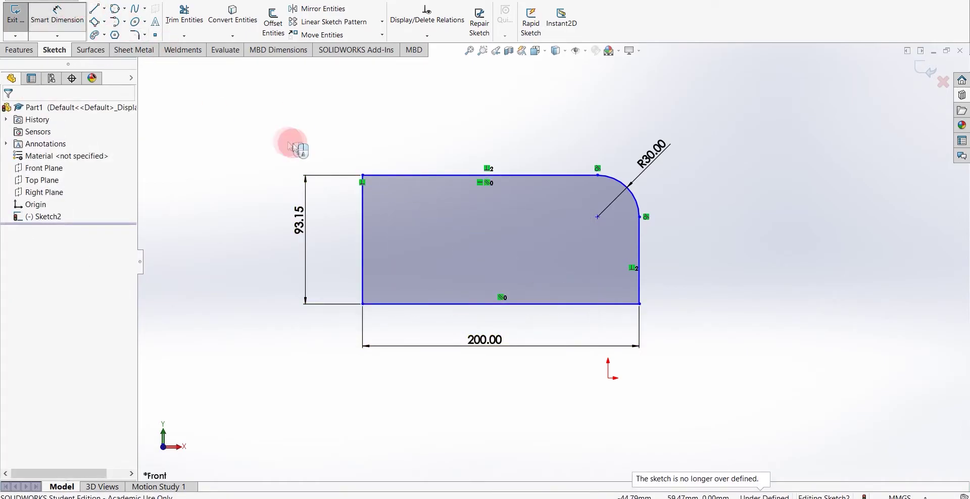
{"action": "left_click", "coordinate": [362, 176]}
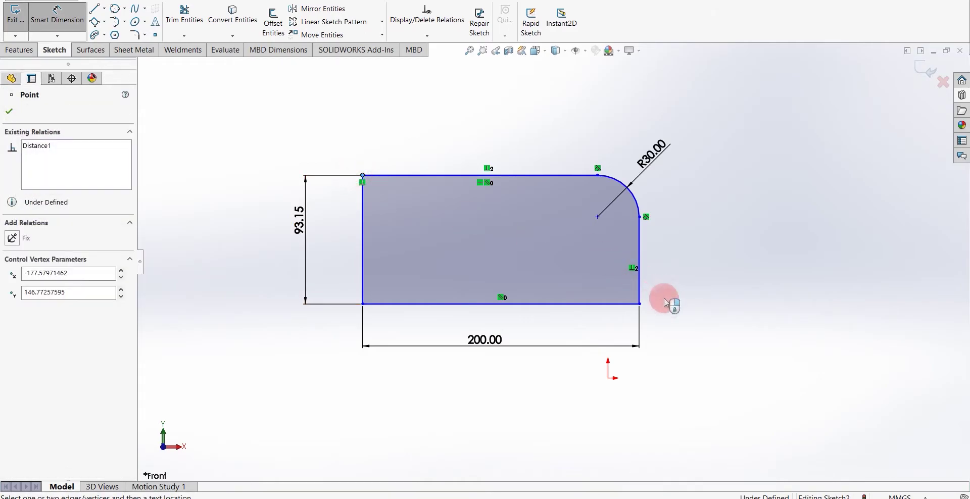
{"action": "left_click", "coordinate": [639, 304]}
{"action": "left_click", "coordinate": [502, 253]}
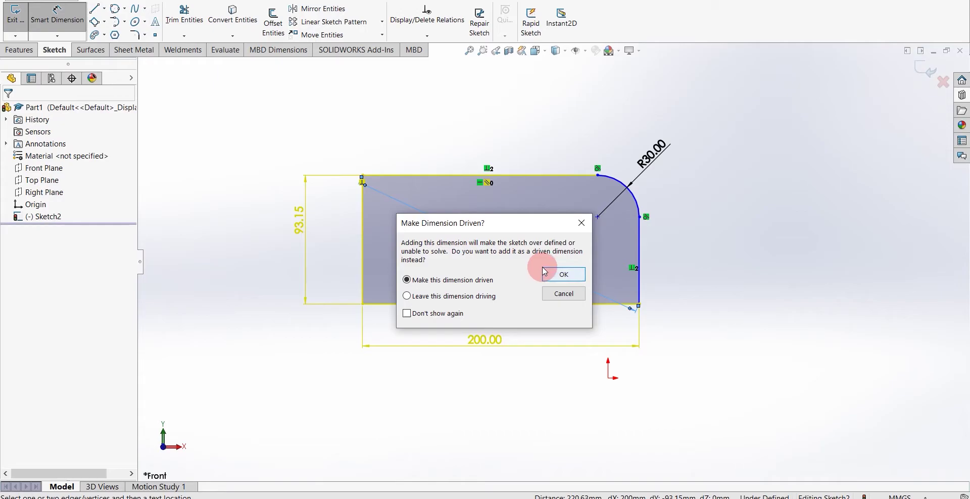
{"action": "left_click", "coordinate": [556, 299]}
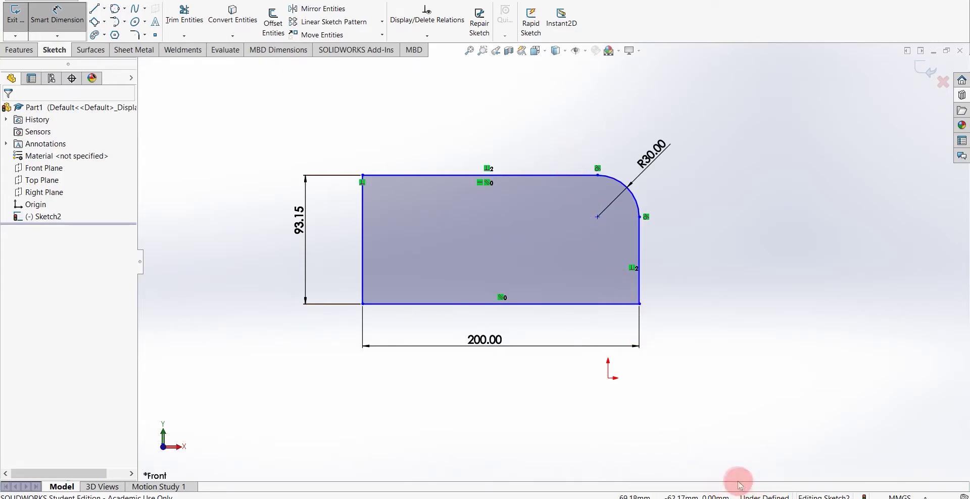
- Dimension the vertical distance between the rectangle's bottom side and the origin, accepting the drawn distance
{"action": "left_click", "coordinate": [570, 305]}
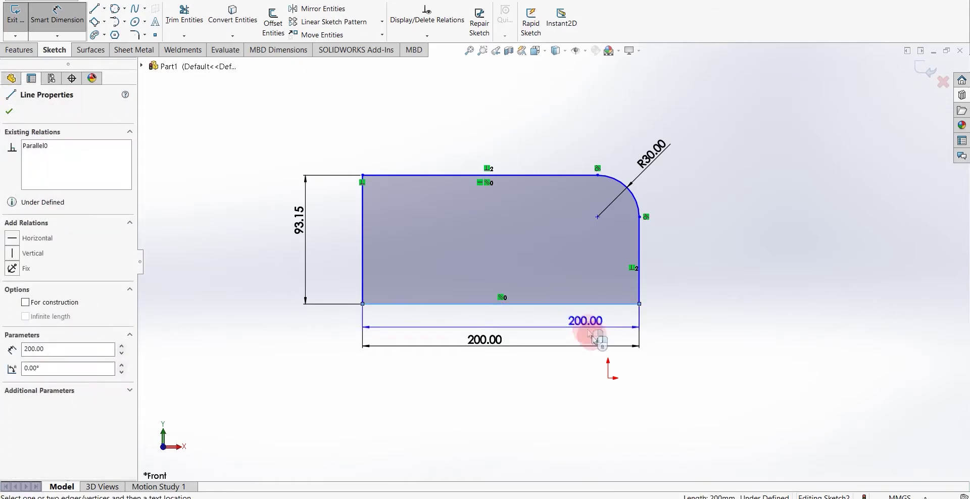
{"action": "left_click", "coordinate": [607, 377]}
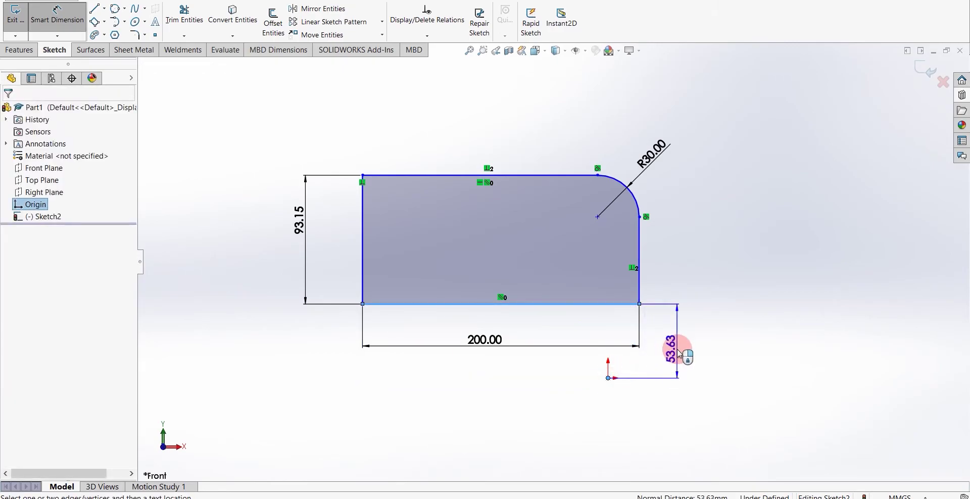
{"action": "left_click", "coordinate": [662, 348]}
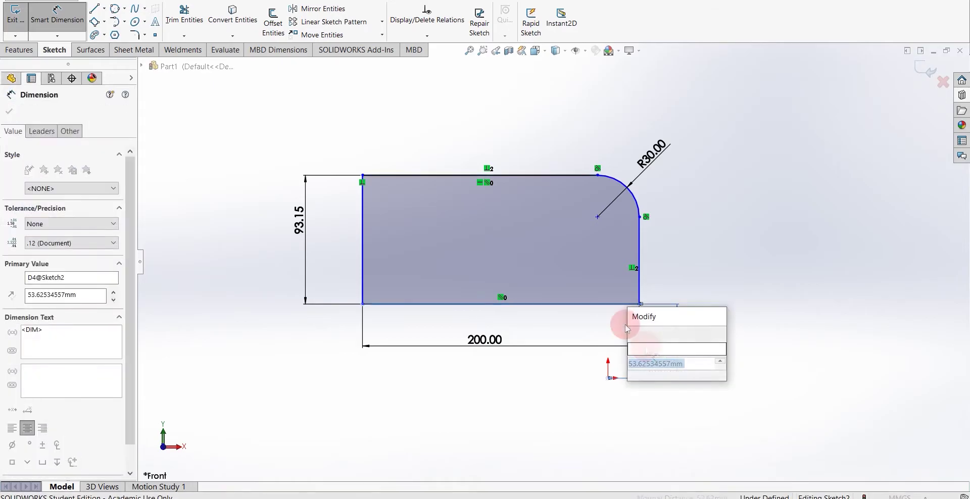
{"action": "left_click", "coordinate": [634, 333]}
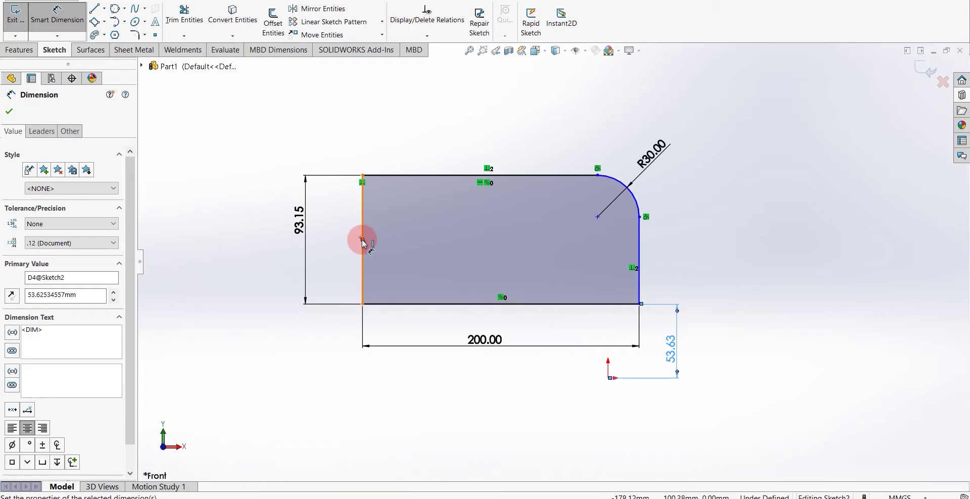
- Dimension the horizontal distance from the rectangle's left side to the origin below the 200 mm dimension, accepting the drawn distance
{"action": "left_click", "coordinate": [362, 255]}
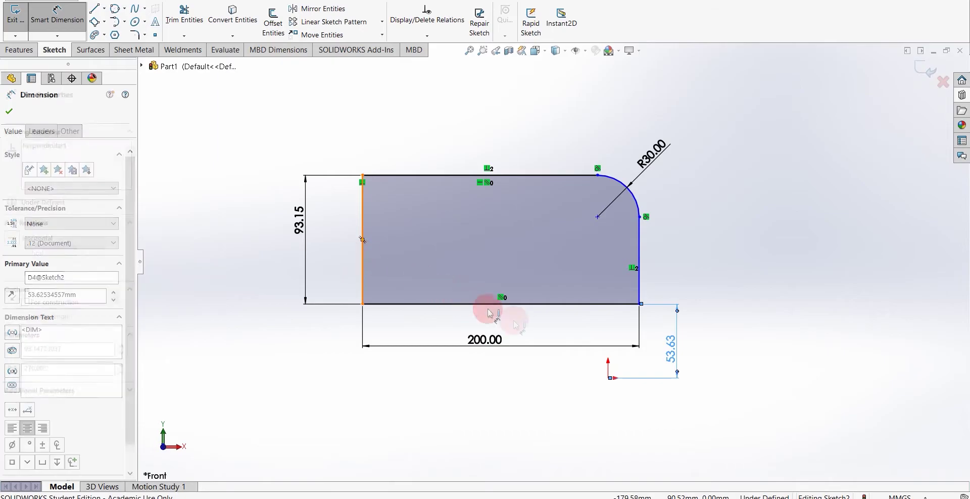
{"action": "left_click", "coordinate": [608, 378]}
{"action": "left_click", "coordinate": [476, 366]}
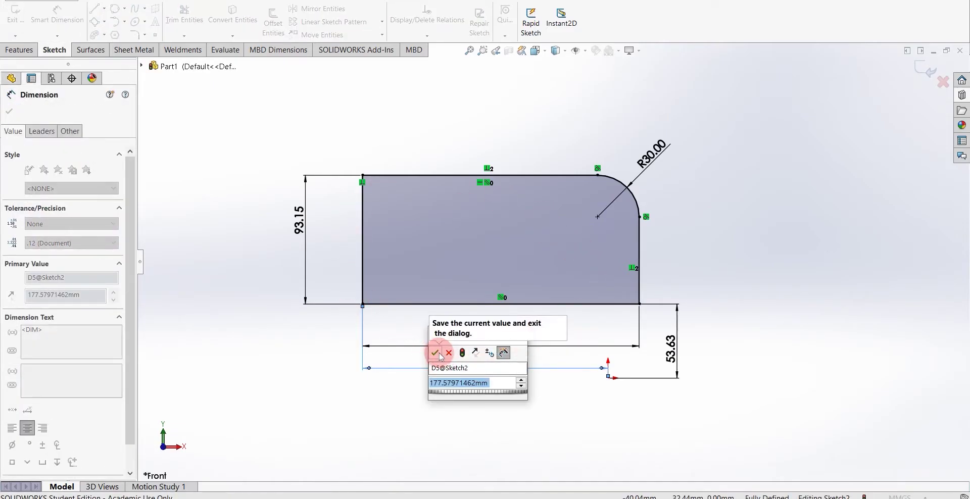
{"action": "left_click", "coordinate": [436, 353]}
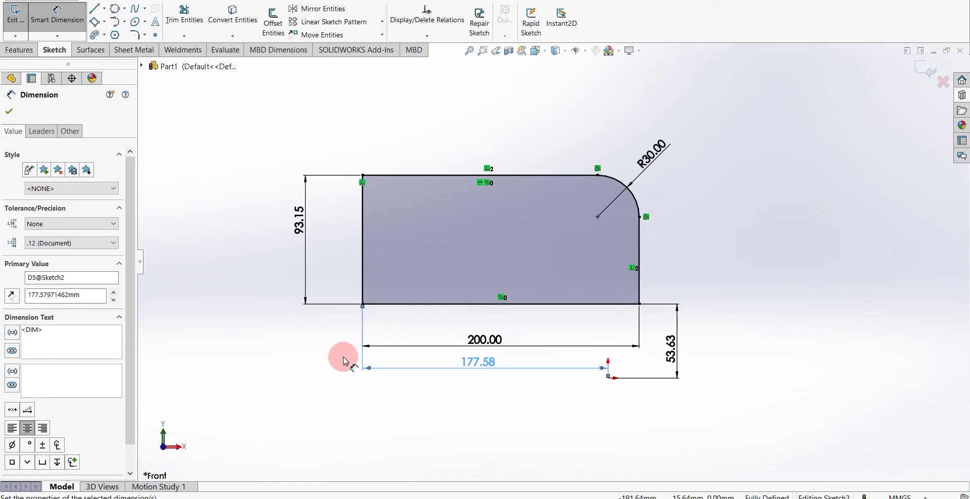
- Undo the horizontal origin dimension and move the rectangle rightward until its left side is about 110 mm from the origin
{"action": "key", "text": "Escape"}
{"action": "key", "text": "ctrl+z"}
{"action": "key", "text": "Escape"}
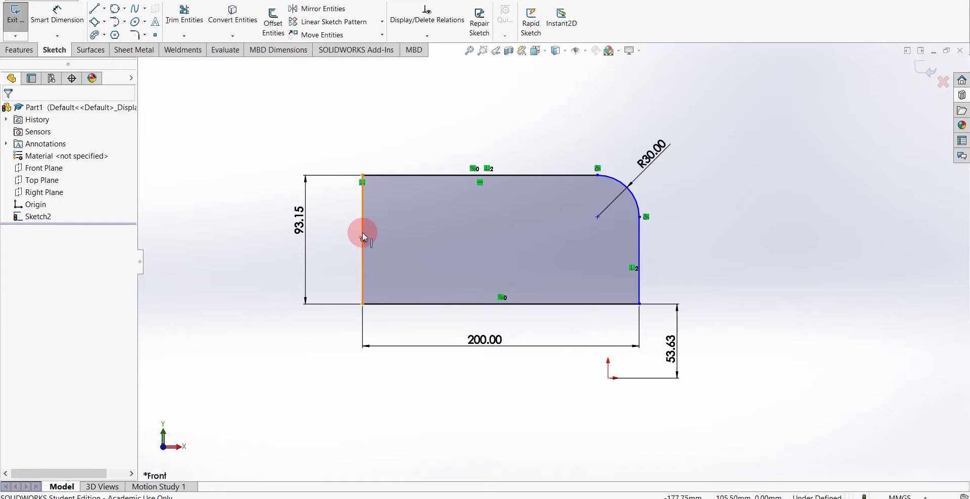
{"action": "mouse_move", "coordinate": [362, 232]}
{"action": "left_mouse_down"}
{"action": "mouse_move", "coordinate": [258, 225]}
{"action": "mouse_move", "coordinate": [369, 238]}
{"action": "mouse_move", "coordinate": [560, 239]}
{"action": "mouse_move", "coordinate": [348, 233]}
{"action": "mouse_move", "coordinate": [456, 234]}
{"action": "left_mouse_up"}
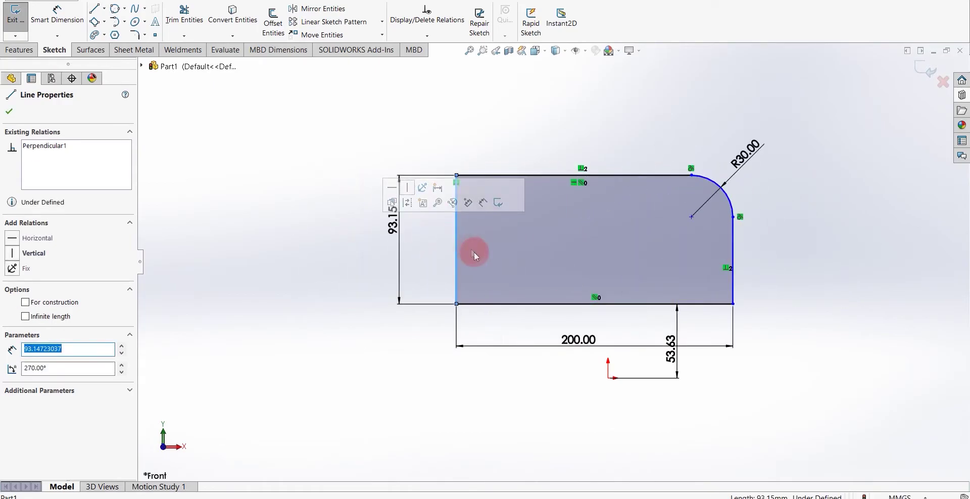
{"action": "left_click", "coordinate": [304, 309]}
- Dimension the moved rectangle's left side horizontally to the origin with Smart Dimension, accepting the drawn distance
{"action": "key", "text": "d"}
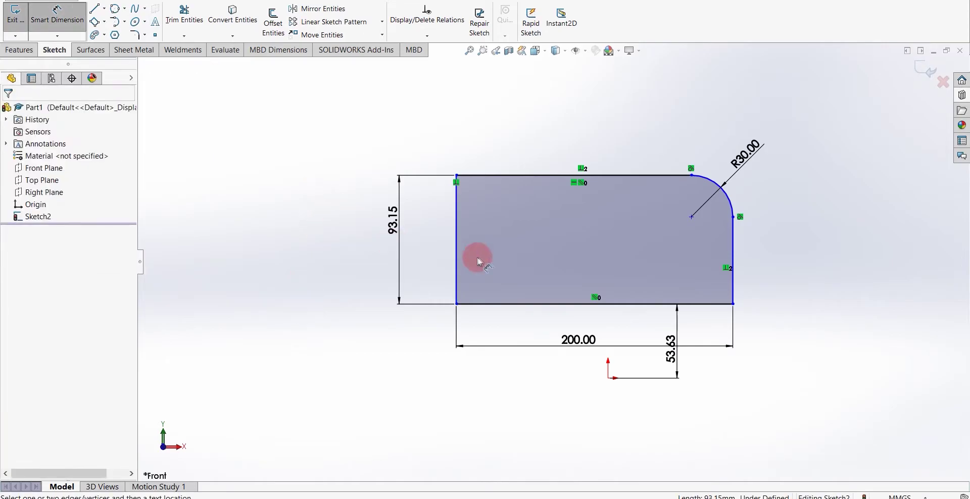
{"action": "left_click", "coordinate": [456, 241]}
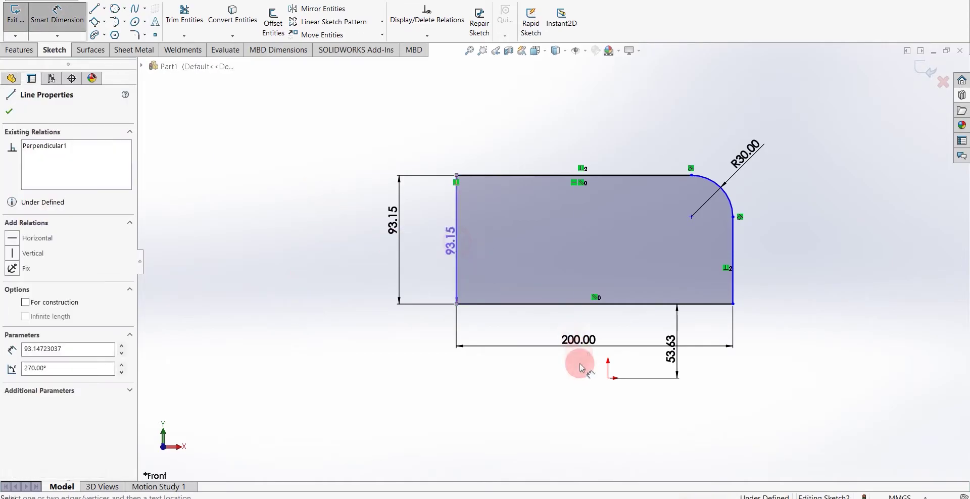
{"action": "left_click", "coordinate": [607, 378]}
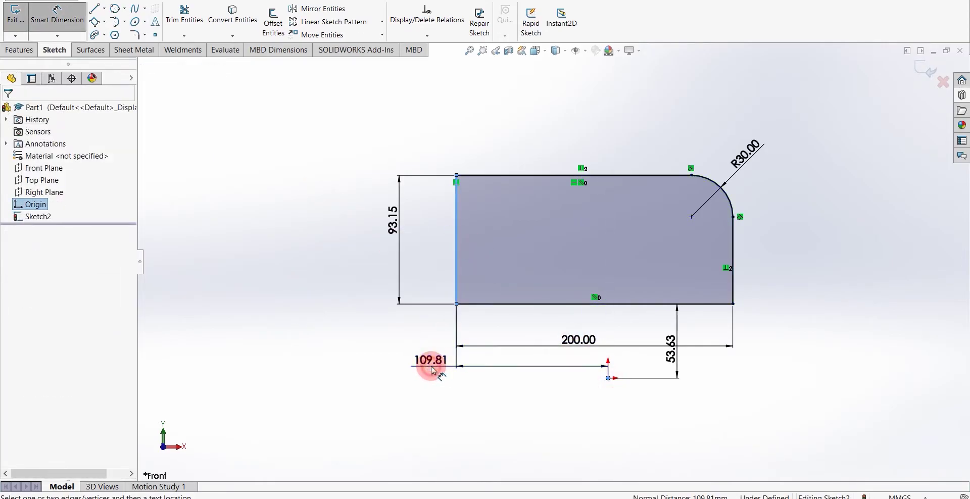
{"action": "left_click", "coordinate": [429, 365]}
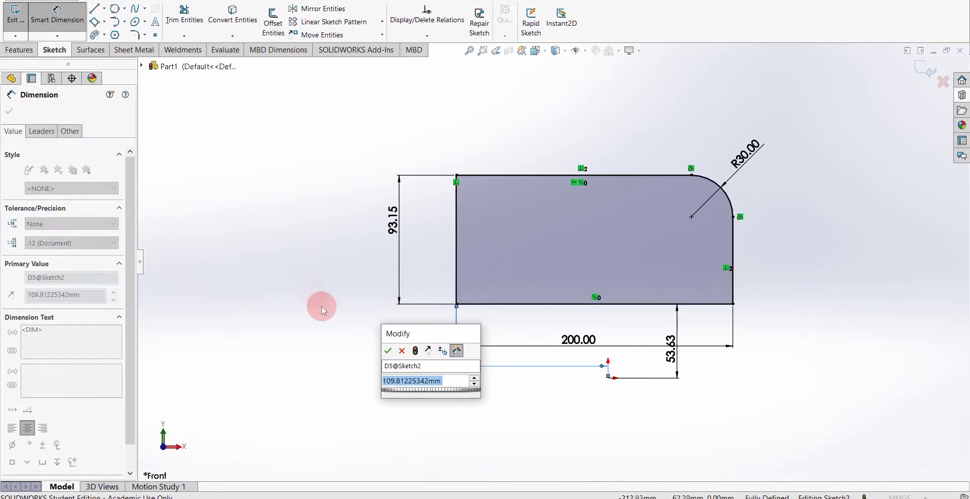
{"action": "left_click", "coordinate": [393, 351]}
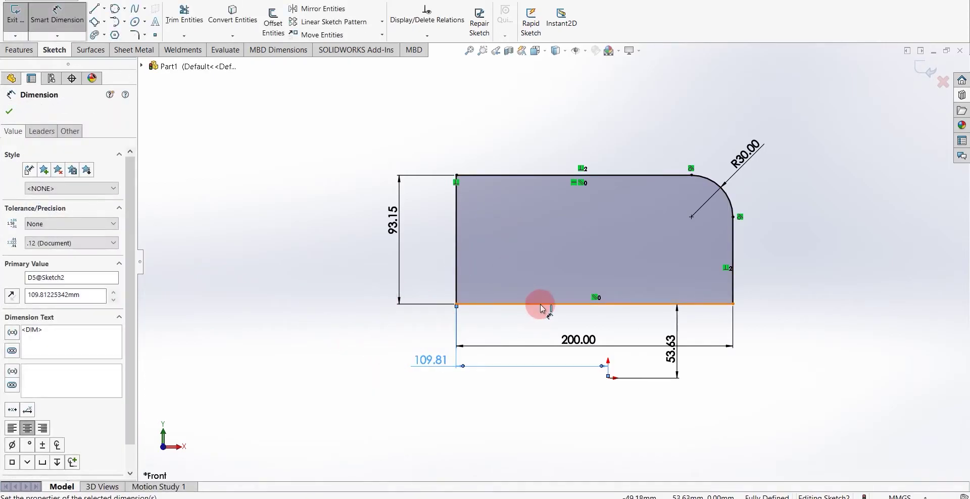
- Leave Smart Dimension and delete the entire filleted rectangle with all its dimensions from the sketch
{"action": "left_click", "coordinate": [540, 309]}
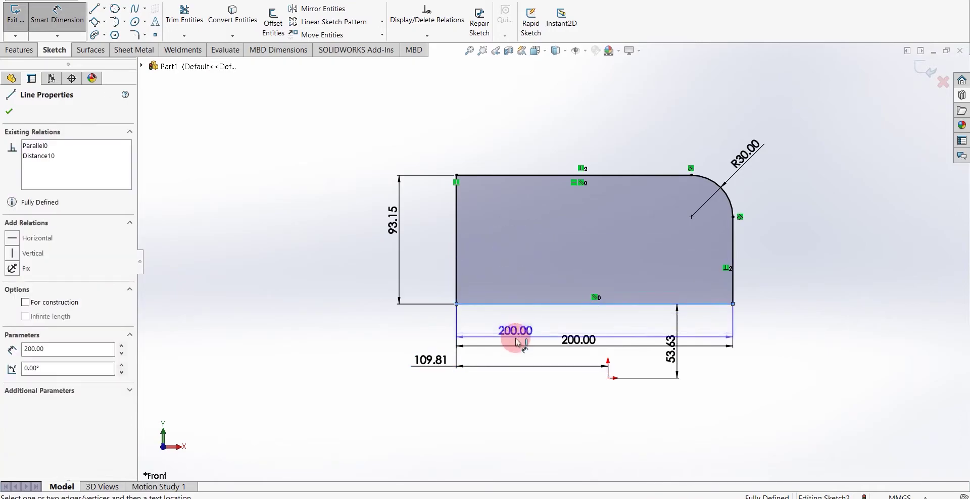
{"action": "key", "text": "Escape"}
{"action": "left_click", "coordinate": [531, 303]}
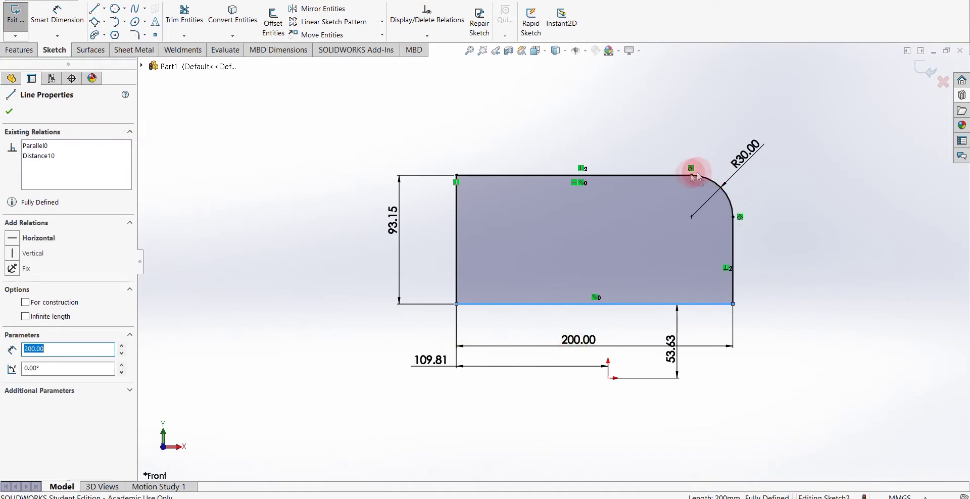
{"action": "left_click_drag", "start_coordinate": [681, 175], "coordinate": [422, 120]}
{"action": "mouse_move", "coordinate": [278, 156]}
{"action": "left_mouse_down"}
{"action": "mouse_move", "coordinate": [296, 380]}
{"action": "mouse_move", "coordinate": [898, 367]}
{"action": "mouse_move", "coordinate": [818, 83]}
{"action": "mouse_move", "coordinate": [792, 87]}
{"action": "left_mouse_up"}
{"action": "key", "text": "Delete"}
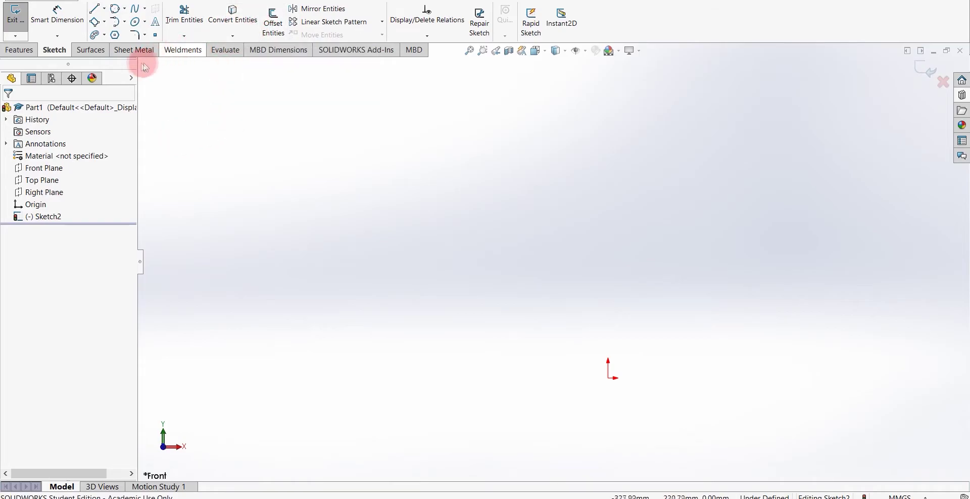
{"action": "left_click", "coordinate": [104, 9]}
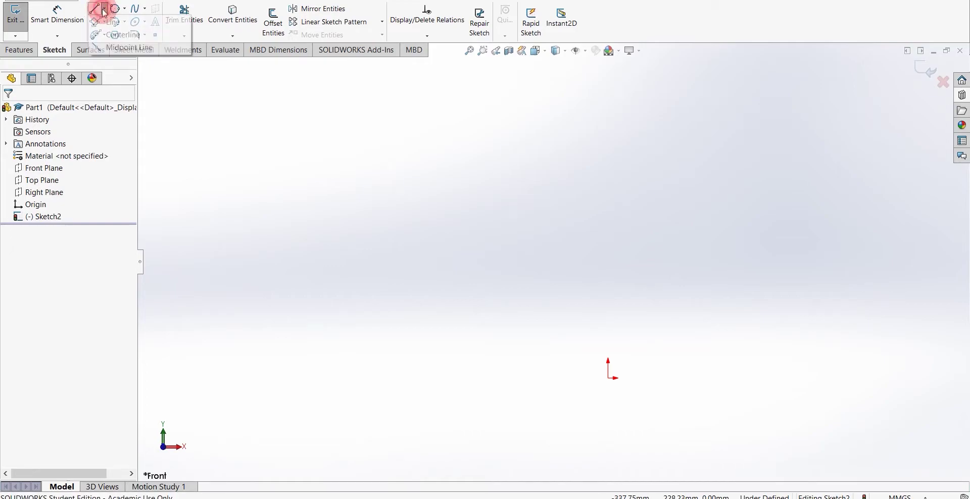
{"action": "left_click", "coordinate": [119, 32]}
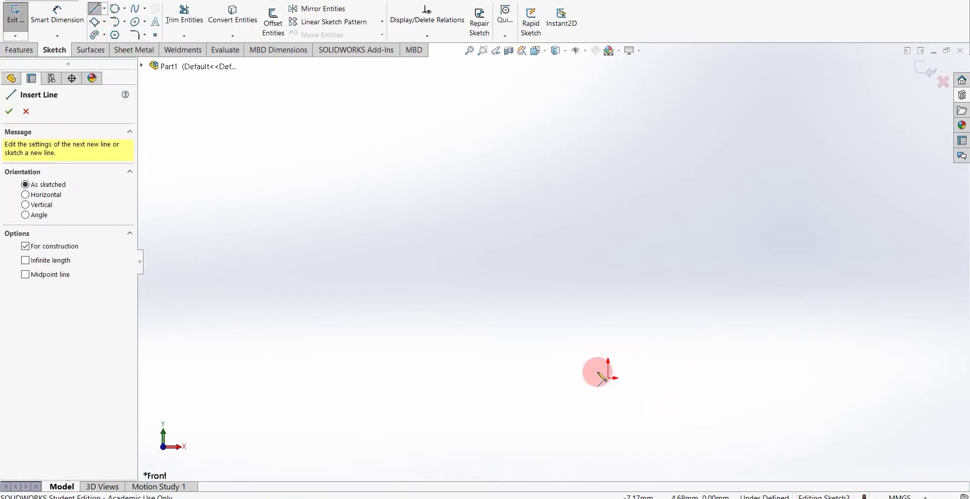
{"action": "left_click_drag", "start_coordinate": [608, 386], "coordinate": [605, 363]}
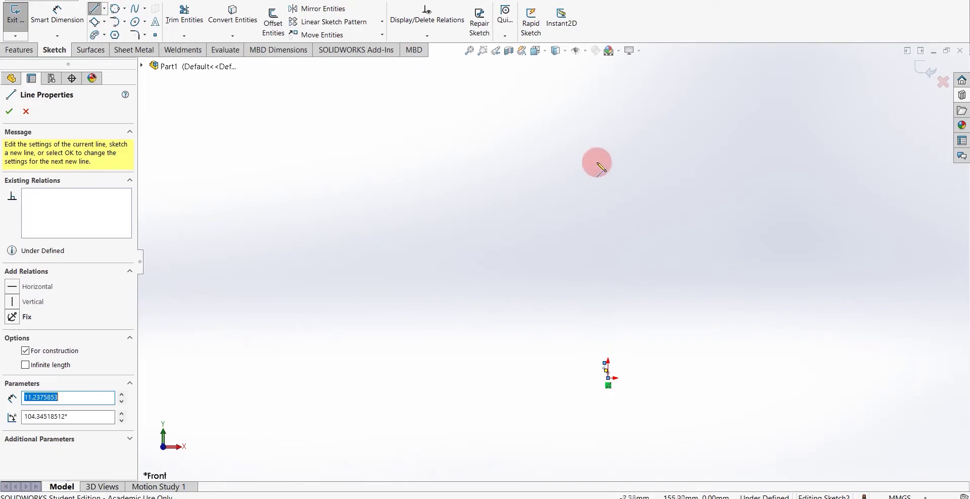
{"action": "key", "text": "ctrl+z"}
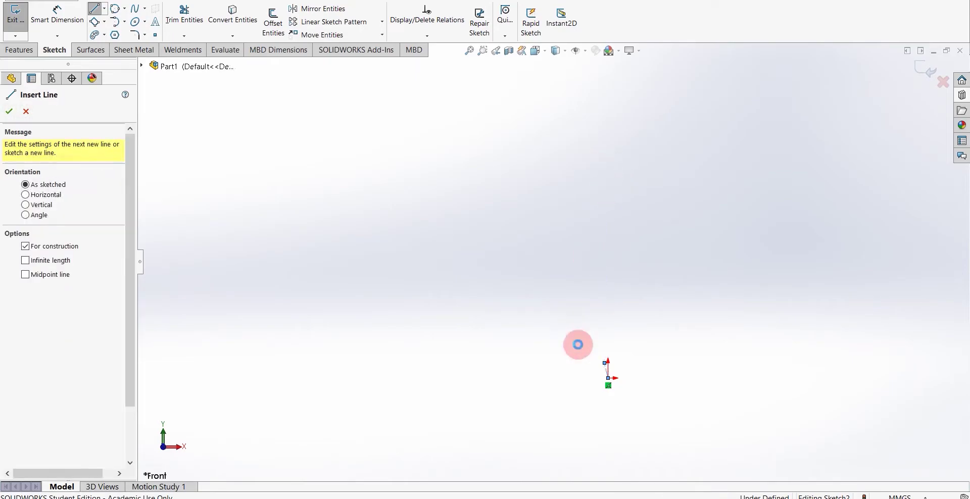
{"action": "key", "text": "Escape"}
- Draw a vertical centerline about 153 mm long upward from the origin and finish the line command
{"action": "left_click", "coordinate": [105, 23]}
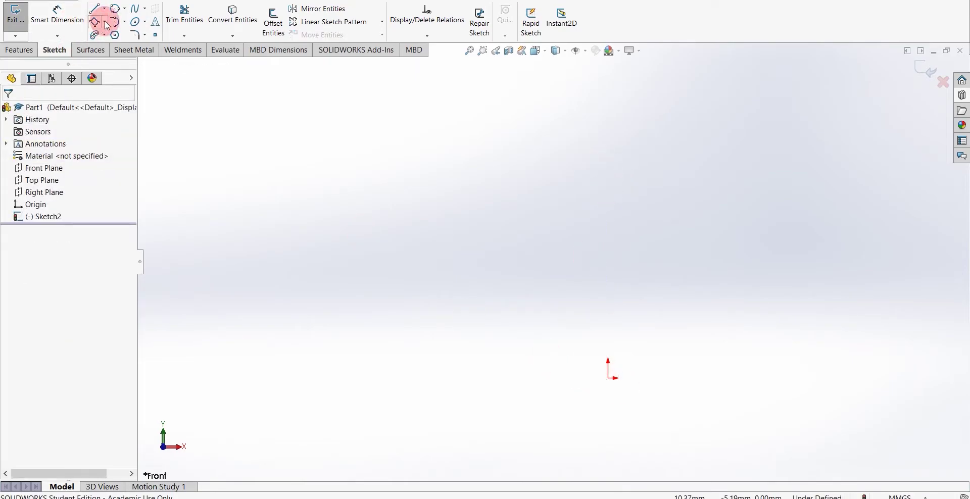
{"action": "left_click", "coordinate": [107, 32]}
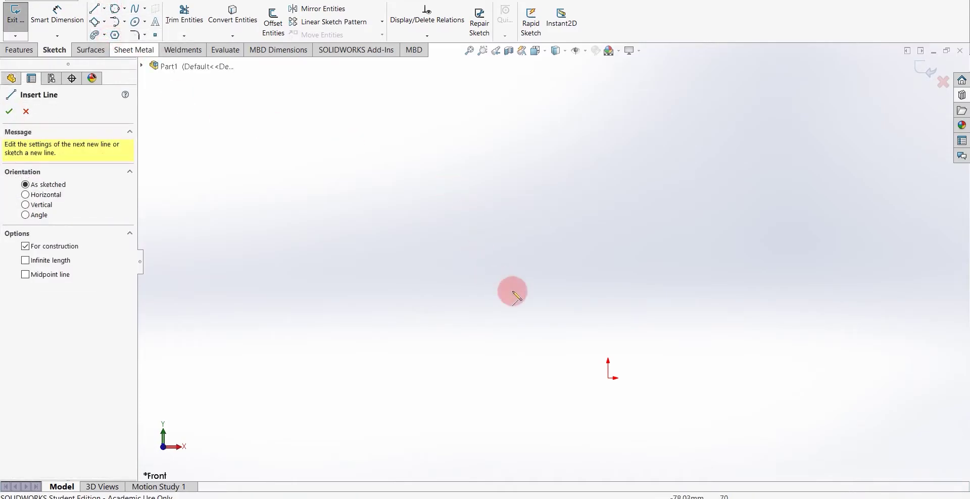
{"action": "left_click", "coordinate": [608, 378]}
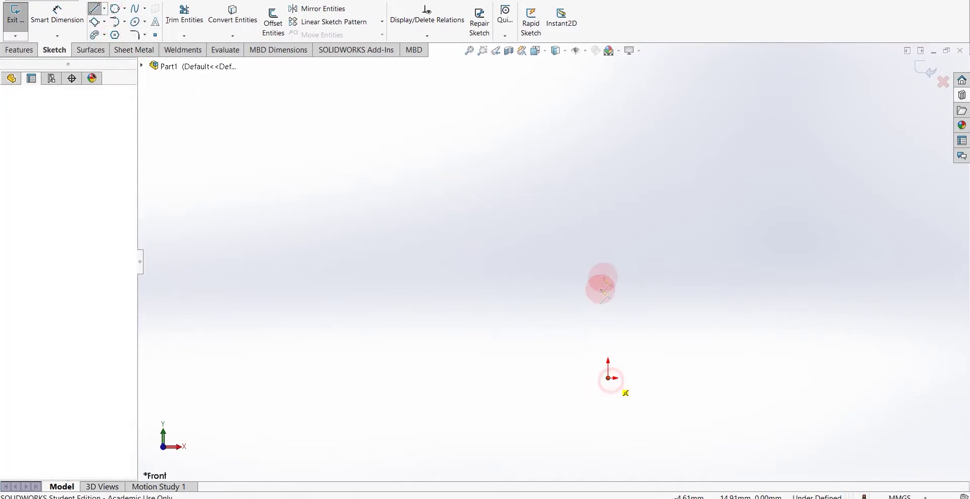
{"action": "double_click", "coordinate": [604, 360]}
{"action": "left_click_drag", "start_coordinate": [604, 360], "coordinate": [607, 165]}
{"action": "left_click", "coordinate": [604, 224]}
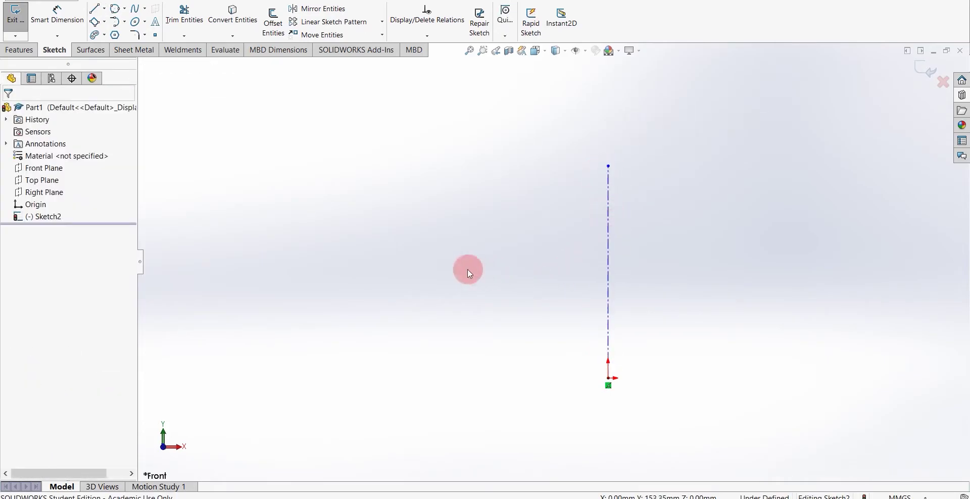
- Draw a tilted three-point corner rectangle, with sides about 82 and 94 mm, to the right of the vertical centerline
{"action": "left_click", "coordinate": [95, 25]}
{"action": "left_click", "coordinate": [755, 294]}
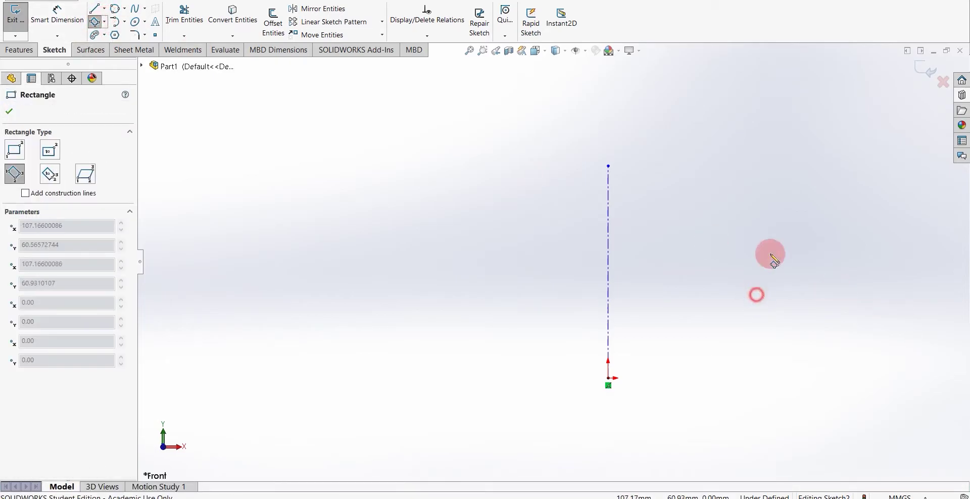
{"action": "left_click", "coordinate": [820, 201]}
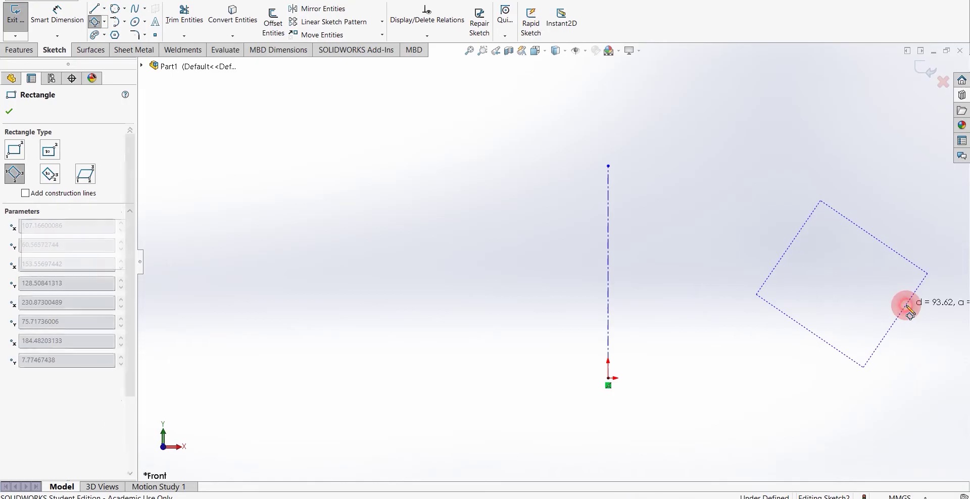
{"action": "left_click", "coordinate": [894, 313]}
{"action": "key", "text": "Escape"}
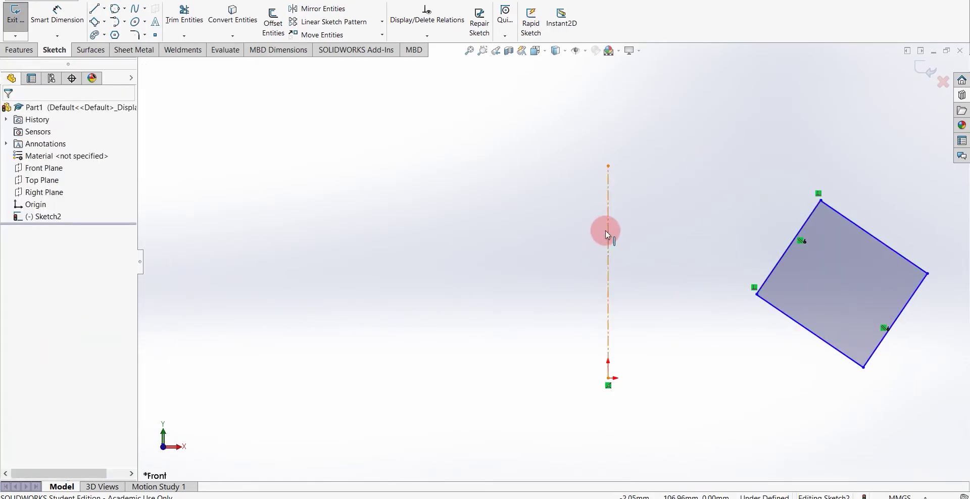
- Mirror all four sides of the tilted rectangle about the vertical centerline with Copy enabled
{"action": "left_click", "coordinate": [332, 11]}
{"action": "left_click", "coordinate": [68, 216]}
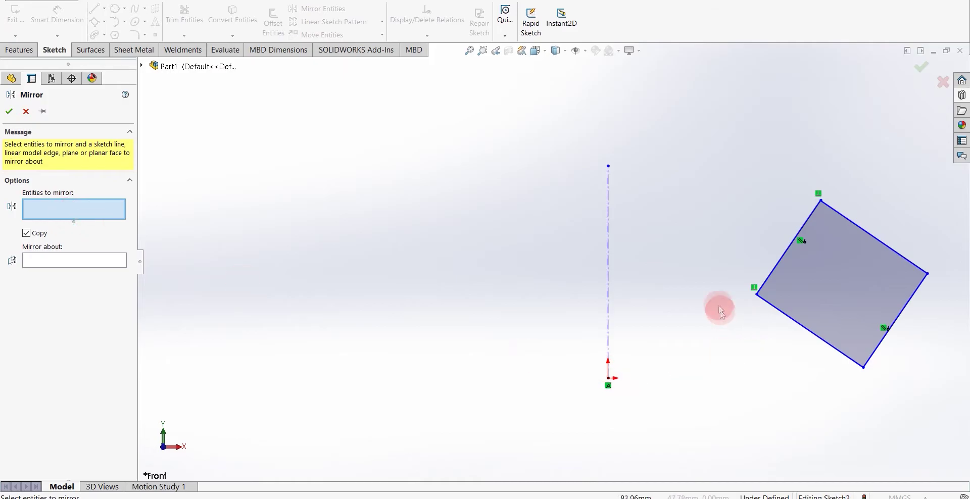
{"action": "mouse_move", "coordinate": [723, 257]}
{"action": "left_mouse_down"}
{"action": "mouse_move", "coordinate": [740, 353]}
{"action": "mouse_move", "coordinate": [870, 404]}
{"action": "mouse_move", "coordinate": [935, 173]}
{"action": "mouse_move", "coordinate": [737, 210]}
{"action": "left_mouse_up"}
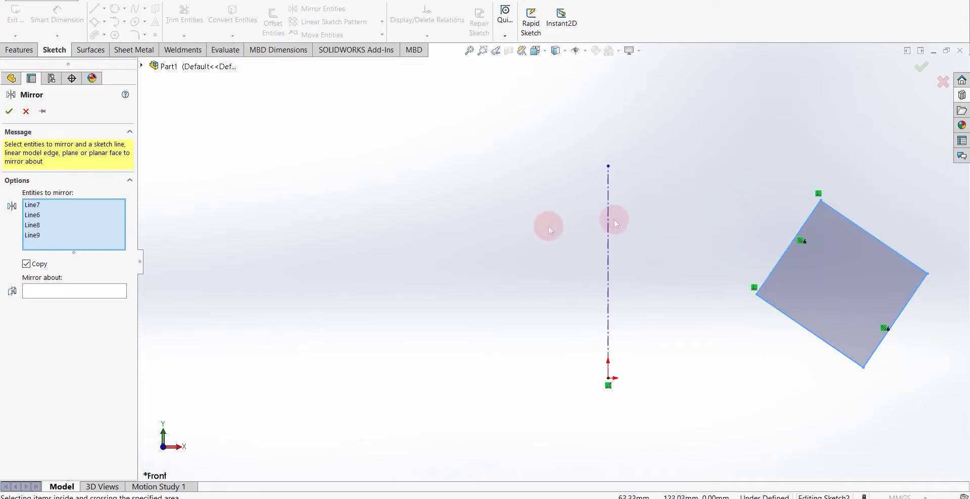
{"action": "left_click", "coordinate": [55, 292]}
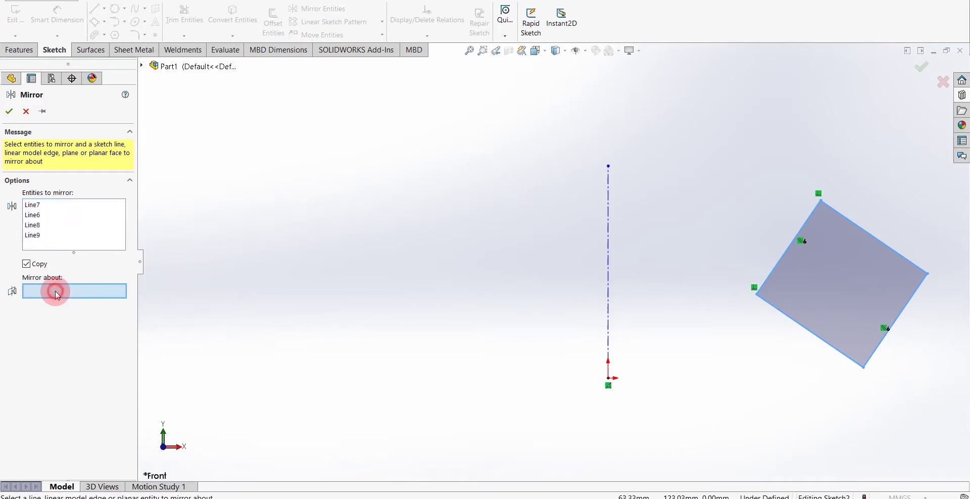
{"action": "left_click", "coordinate": [611, 246]}
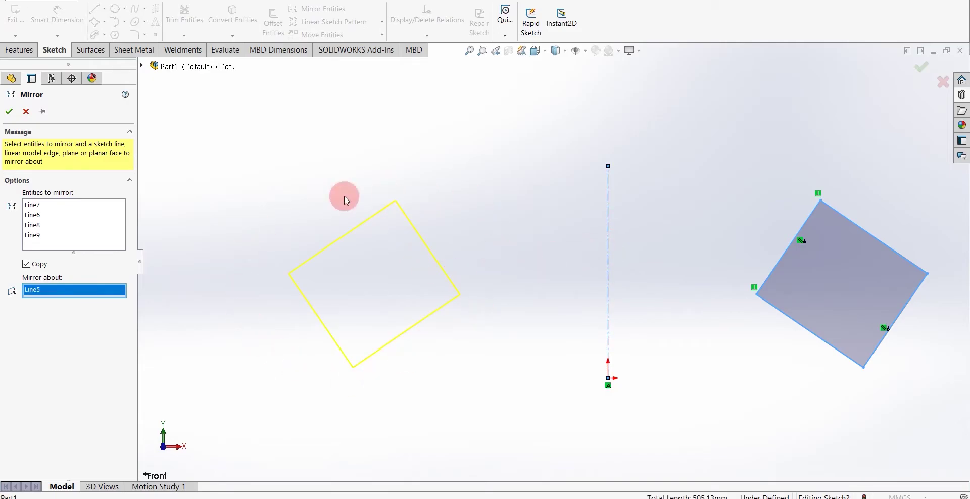
{"action": "left_click", "coordinate": [9, 112]}
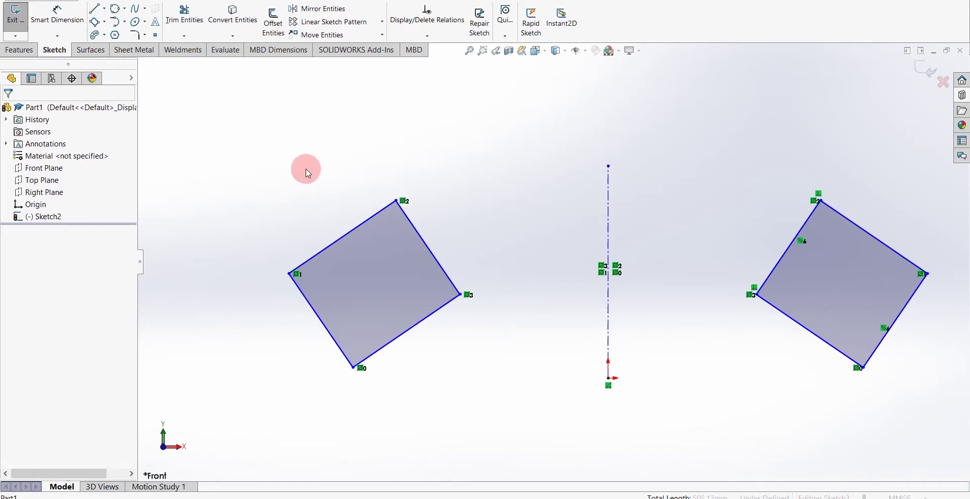
- Undo the mirror, the tilted rectangle and the vertical centerline until the sketch is empty
{"action": "key", "text": "ctrl+z"}
{"action": "key", "text": "ctrl+z"}
{"action": "key", "text": "ctrl+z"}
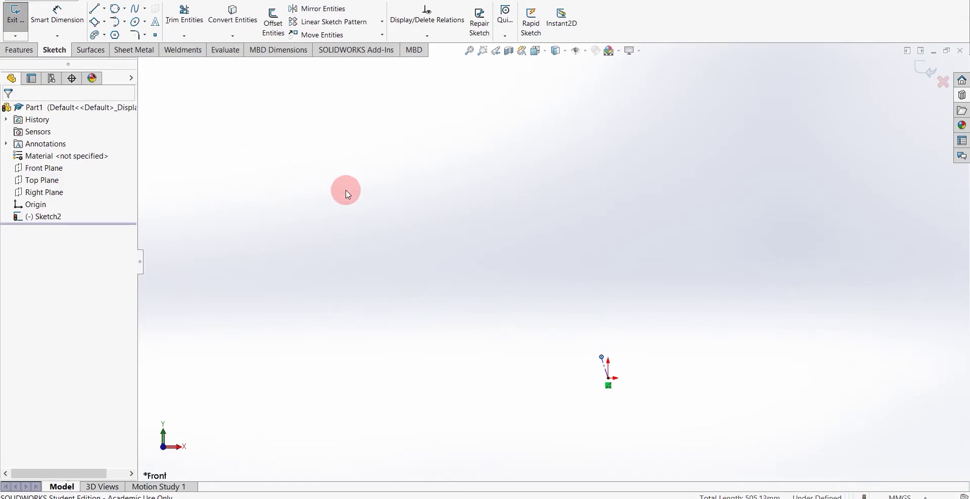
{"action": "key", "text": "ctrl+z"}
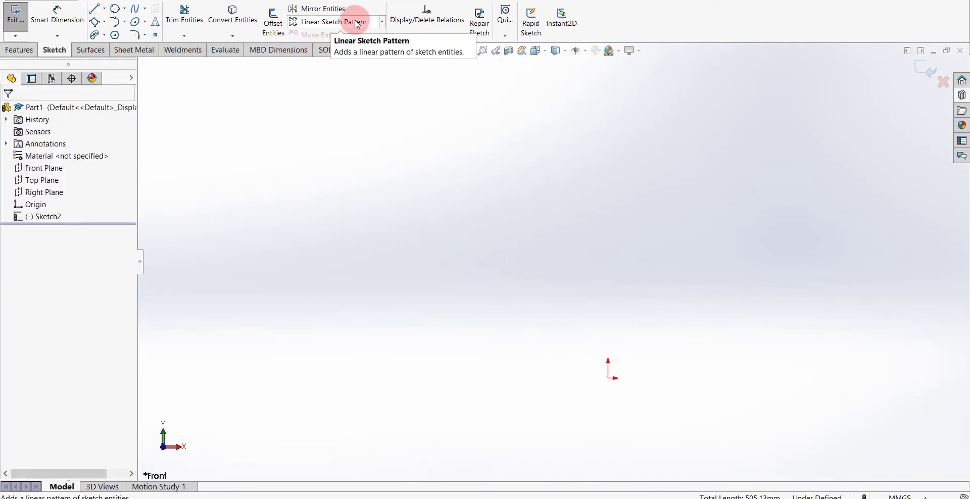
{"action": "left_click", "coordinate": [124, 8]}
{"action": "left_click", "coordinate": [140, 22]}
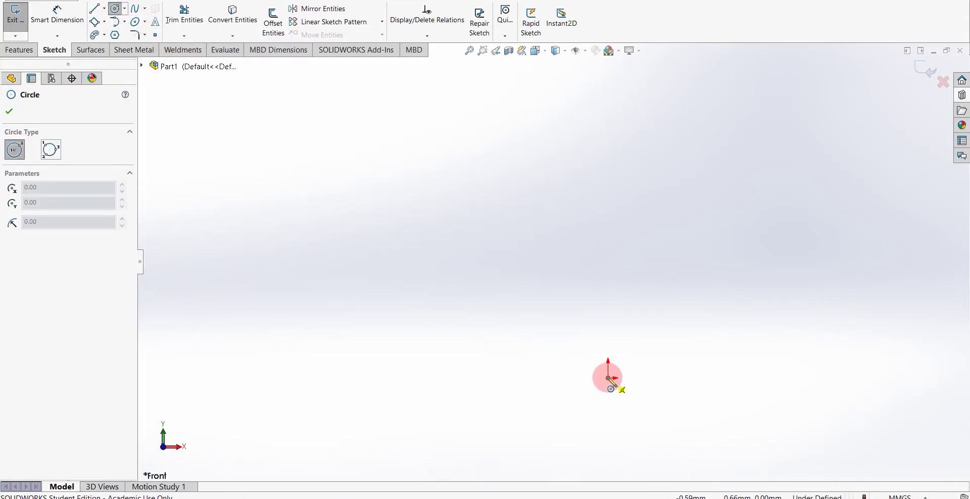
{"action": "key", "text": "Escape"}
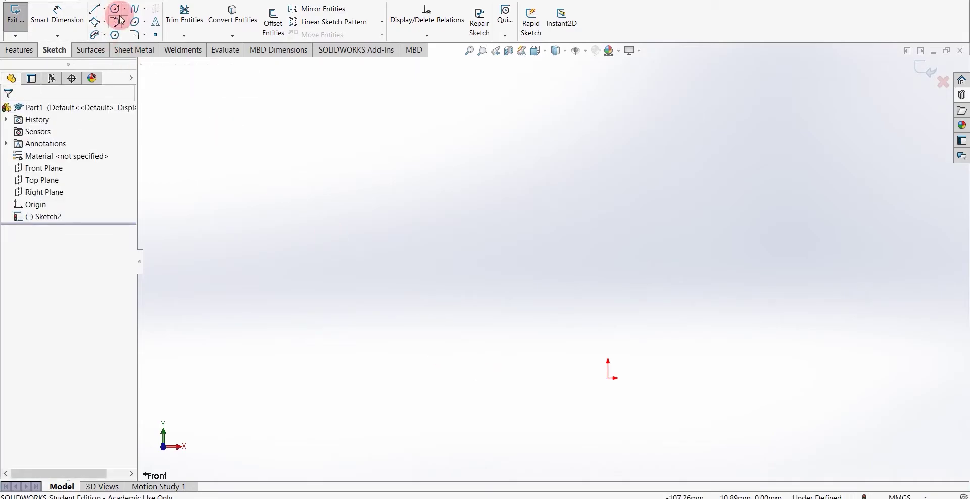
- Draw a short slanted line to the upper left of the origin and finish the line command
{"action": "left_click", "coordinate": [95, 10]}
{"action": "left_click", "coordinate": [396, 284]}
{"action": "left_click", "coordinate": [409, 321]}
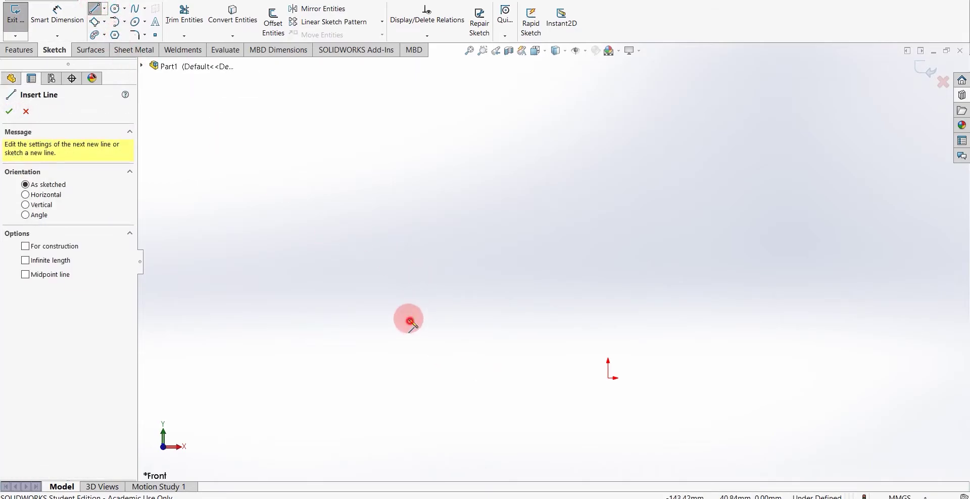
{"action": "key", "text": "Escape"}
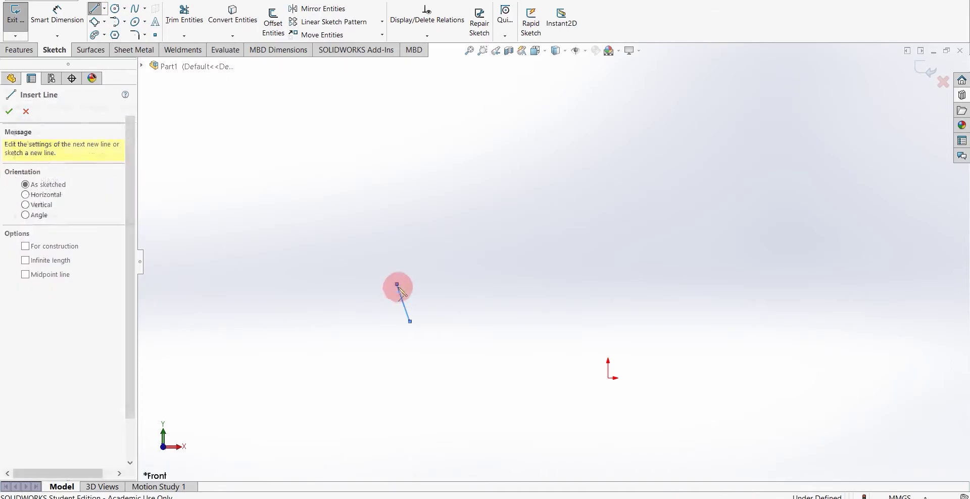
{"action": "key", "text": "Escape"}
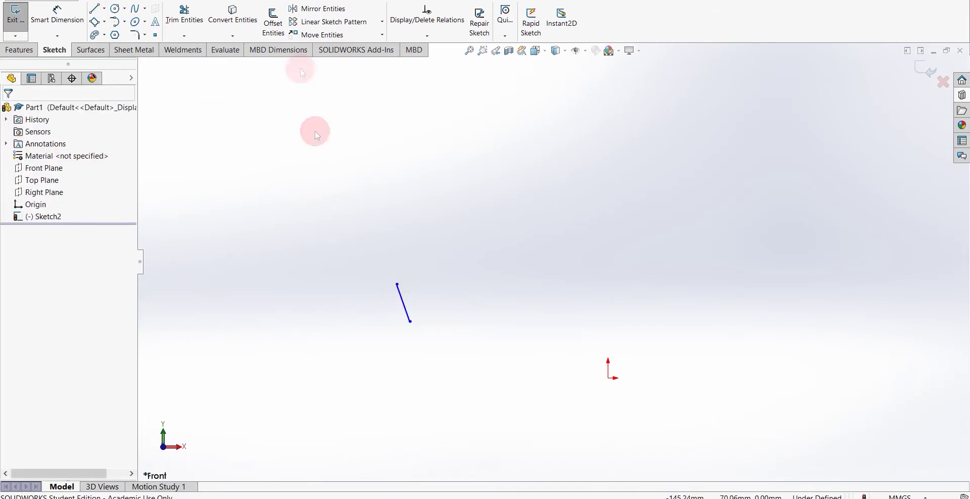
- Start a linear sketch pattern of the slanted line along the X-axis with a spacing of 200 mm
{"action": "left_click", "coordinate": [337, 25]}
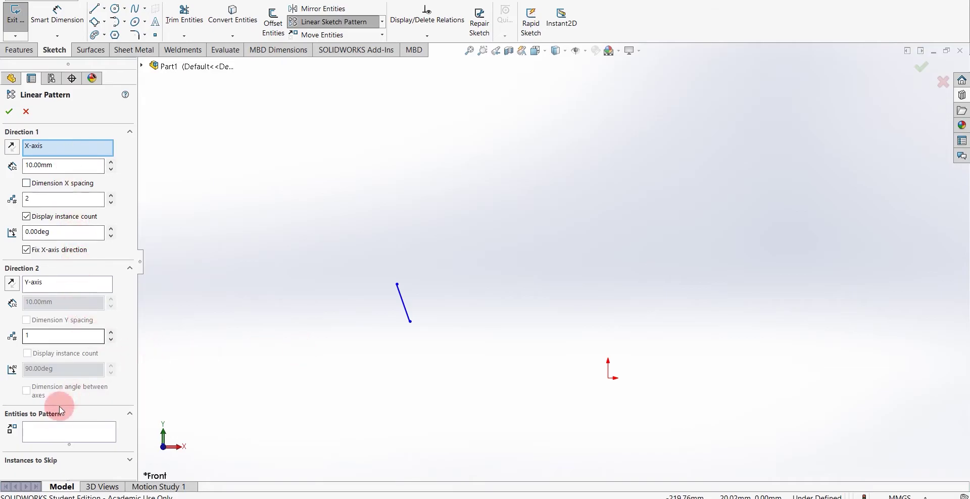
{"action": "left_click", "coordinate": [78, 430]}
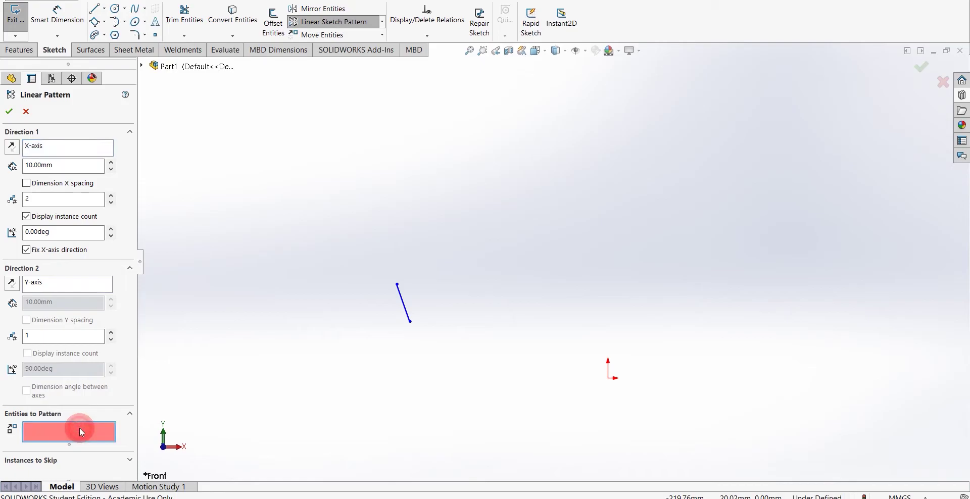
{"action": "left_click", "coordinate": [405, 304]}
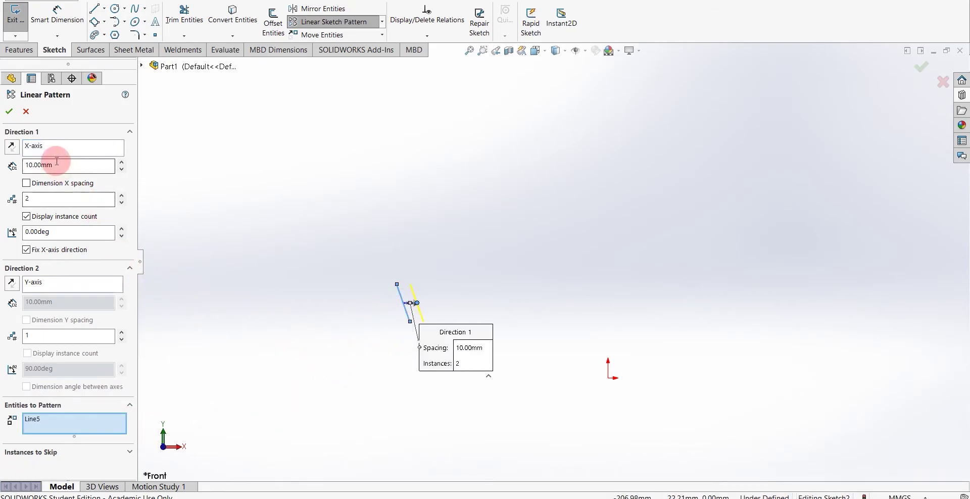
{"action": "left_click_drag", "start_coordinate": [53, 165], "coordinate": [11, 167]}
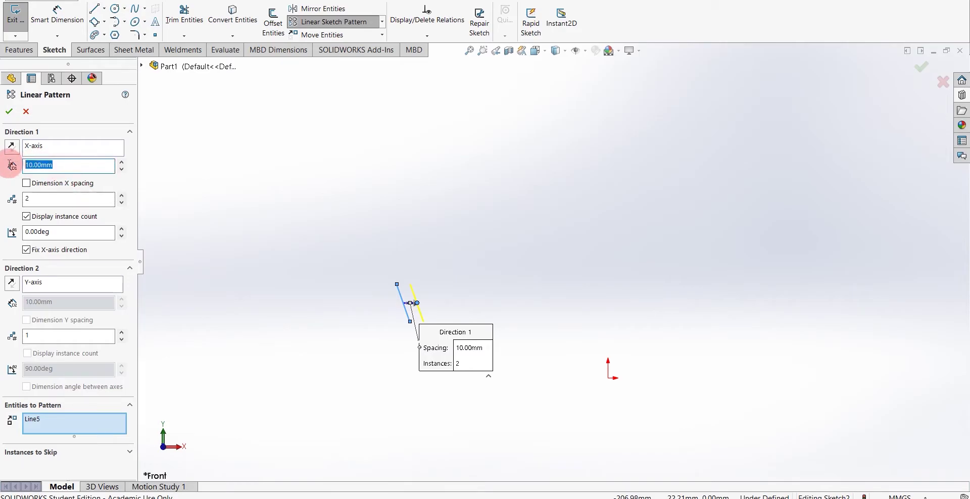
{"action": "type", "text": "200"}
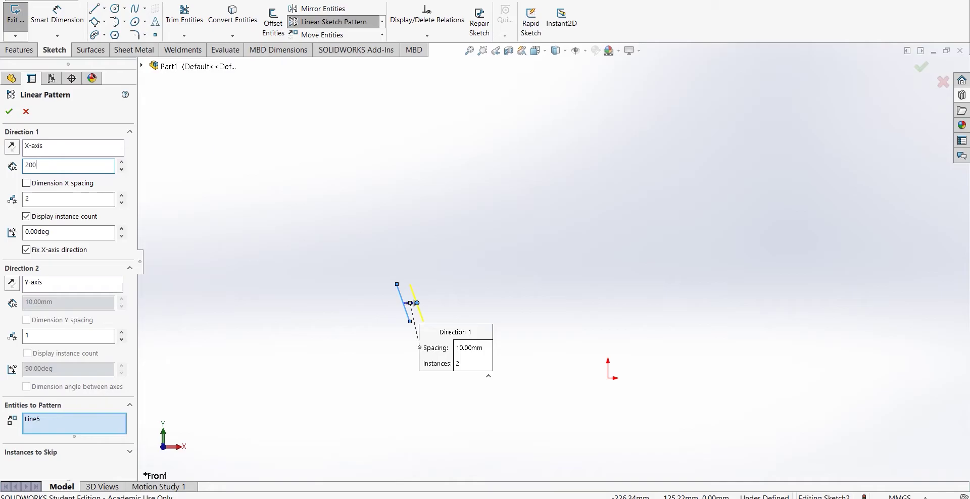
{"action": "key", "text": "Return"}
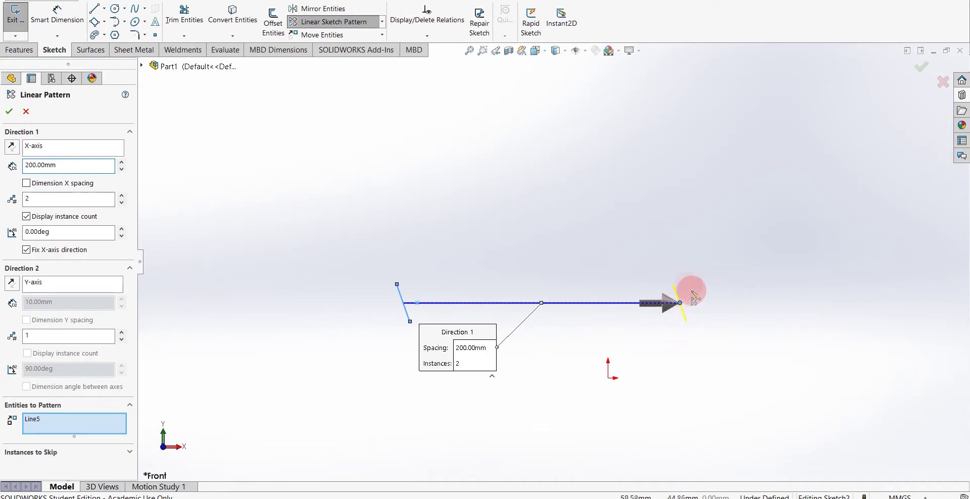
- Set the linear pattern's X-axis spacing to 10 mm and its number of instances to 10
{"action": "left_click", "coordinate": [57, 166]}
{"action": "left_click_drag", "start_coordinate": [56, 167], "coordinate": [4, 166]}
{"action": "type", "text": "10"}
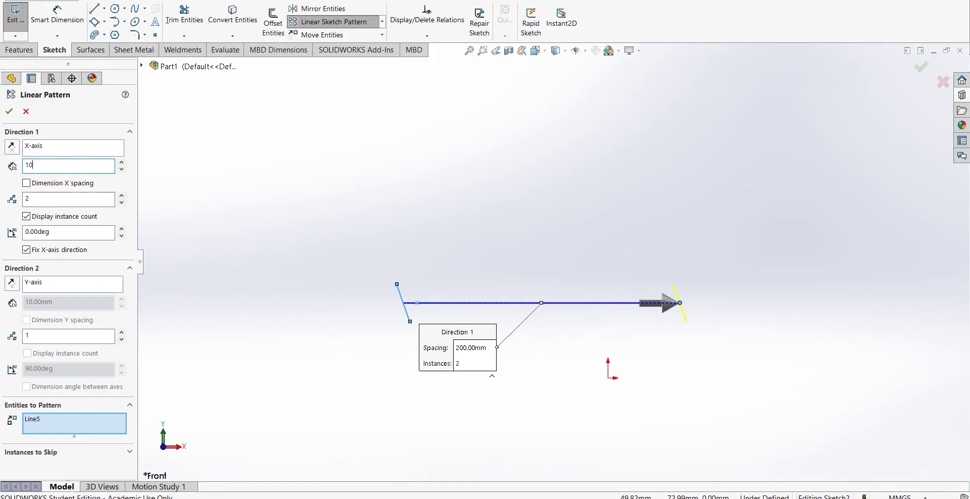
{"action": "key", "text": "Return"}
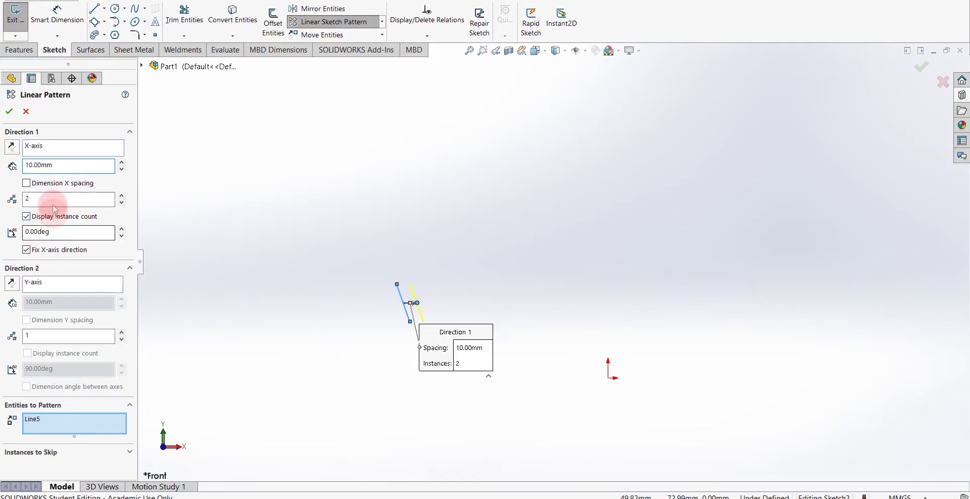
{"action": "left_click_drag", "start_coordinate": [50, 197], "coordinate": [1, 209]}
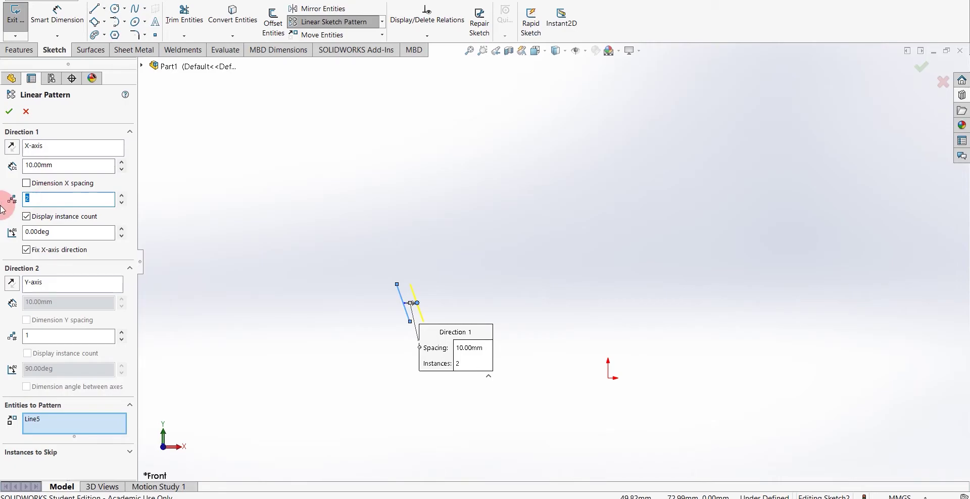
{"action": "type", "text": "10"}
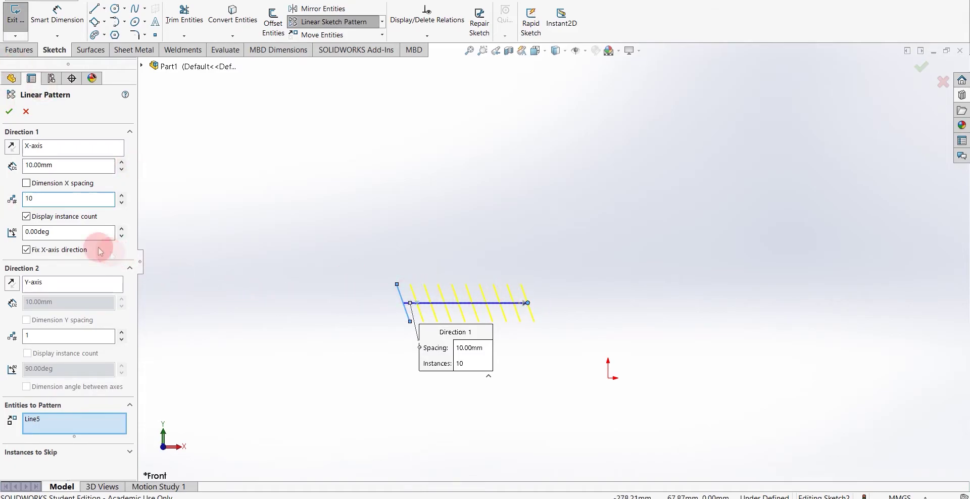
- Set the linear pattern's X-axis direction angle to 45 degrees and accept the pattern
{"action": "left_click_drag", "start_coordinate": [55, 233], "coordinate": [19, 234]}
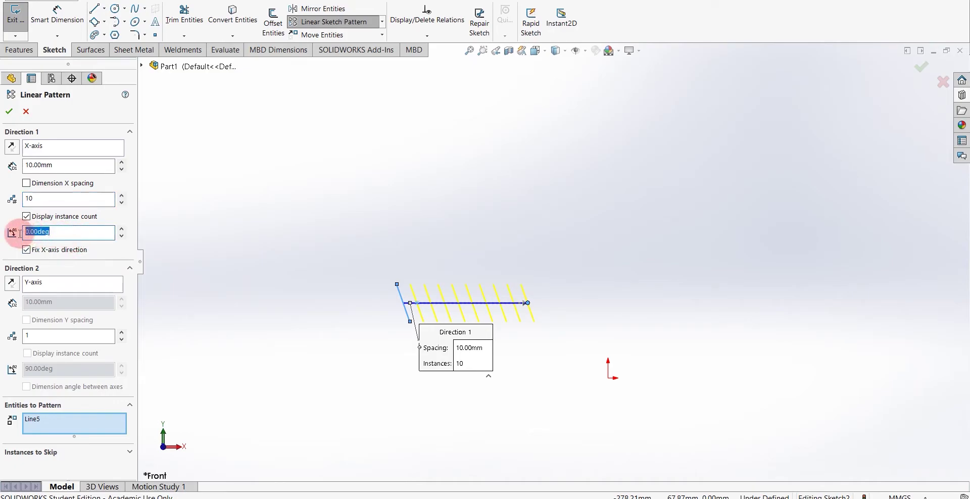
{"action": "type", "text": "45"}
{"action": "key", "text": "Return"}
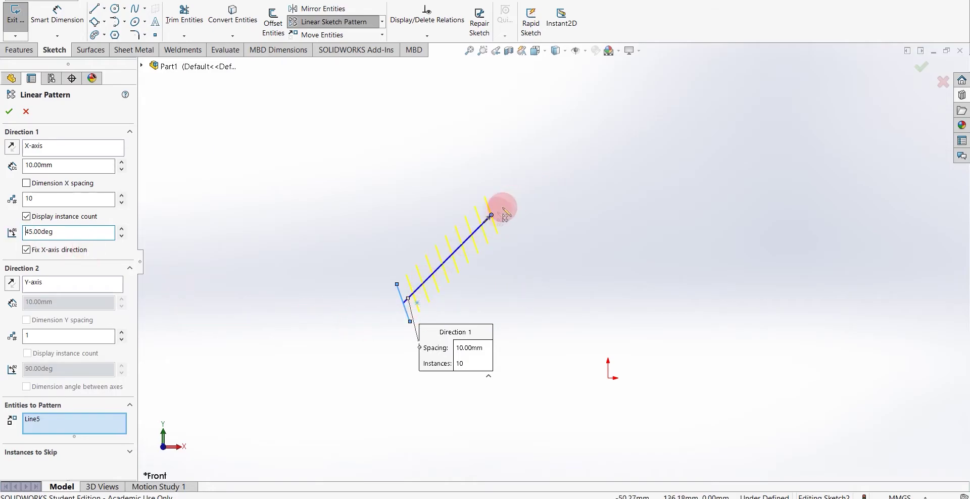
{"action": "left_click", "coordinate": [11, 112]}
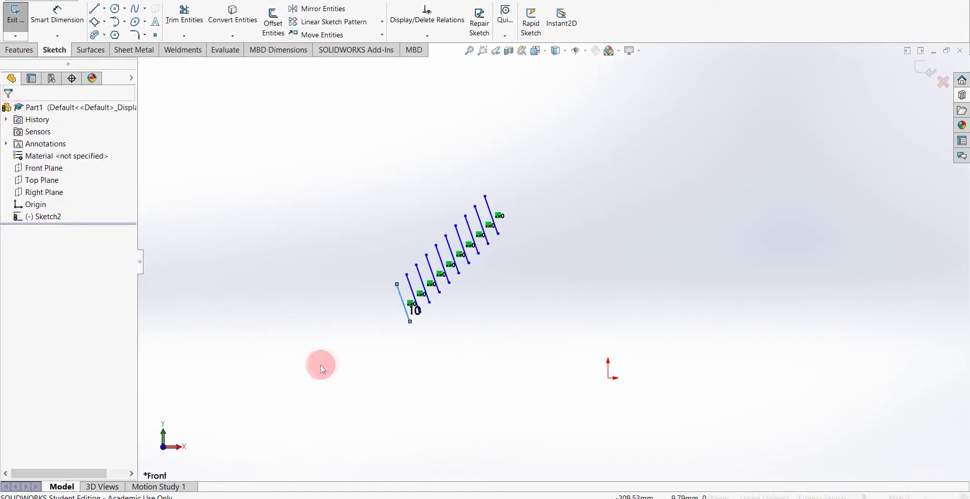
- Undo the linear sketch pattern and the slanted line
{"action": "key", "text": "ctrl+z"}
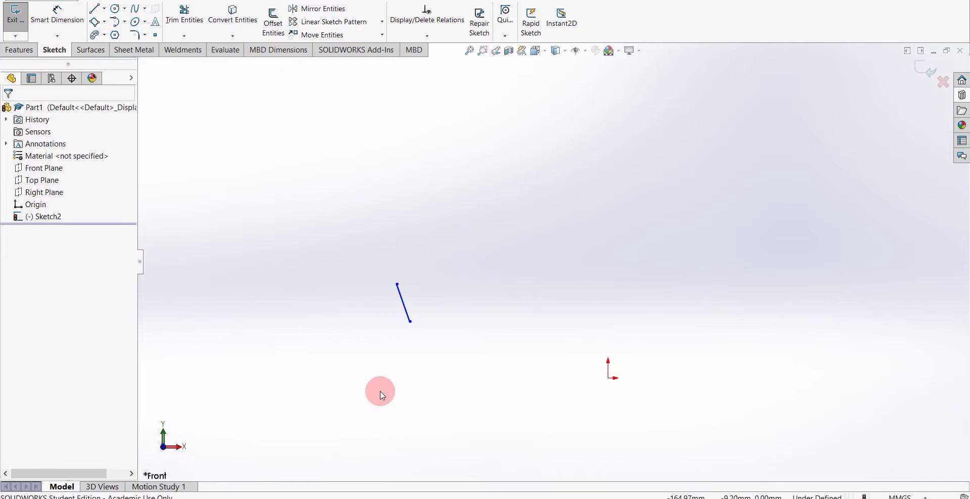
{"action": "key", "text": "ctrl+z"}
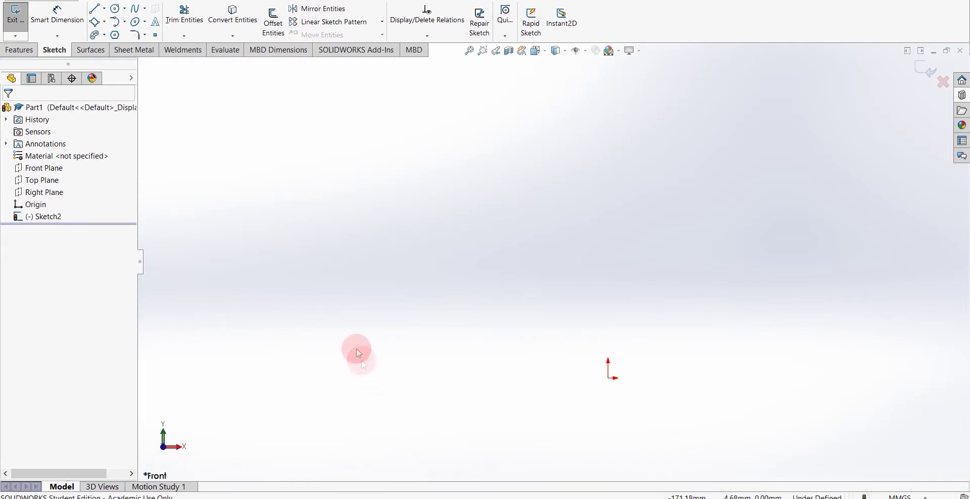
- Draw a circle about 14 mm in diameter to the upper left of the origin and finish the circle command
{"action": "left_click", "coordinate": [120, 12]}
{"action": "left_click", "coordinate": [539, 303]}
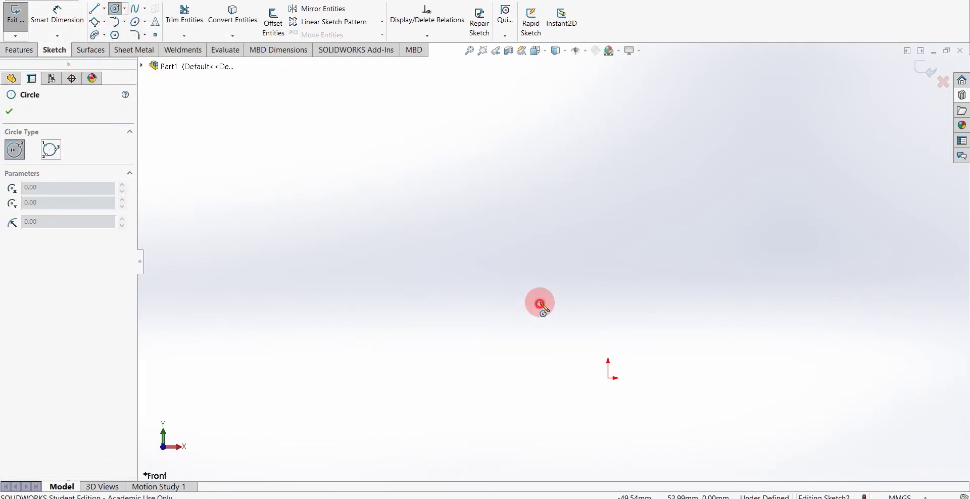
{"action": "left_click", "coordinate": [540, 190]}
{"action": "key", "text": "Escape"}
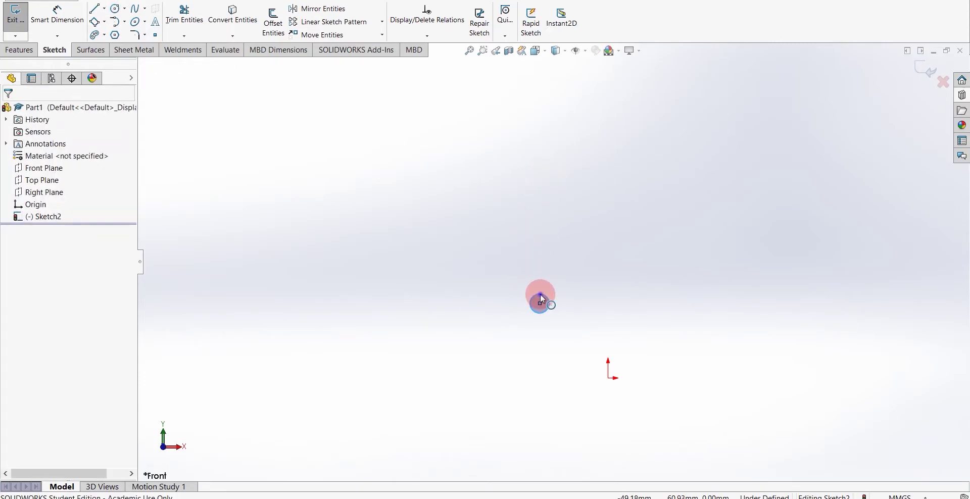
- Dimension the circle with Smart Dimension and set its diameter to 200 mm
{"action": "right_click_drag", "start_coordinate": [541, 294], "coordinate": [546, 210]}
{"action": "left_click", "coordinate": [540, 302]}
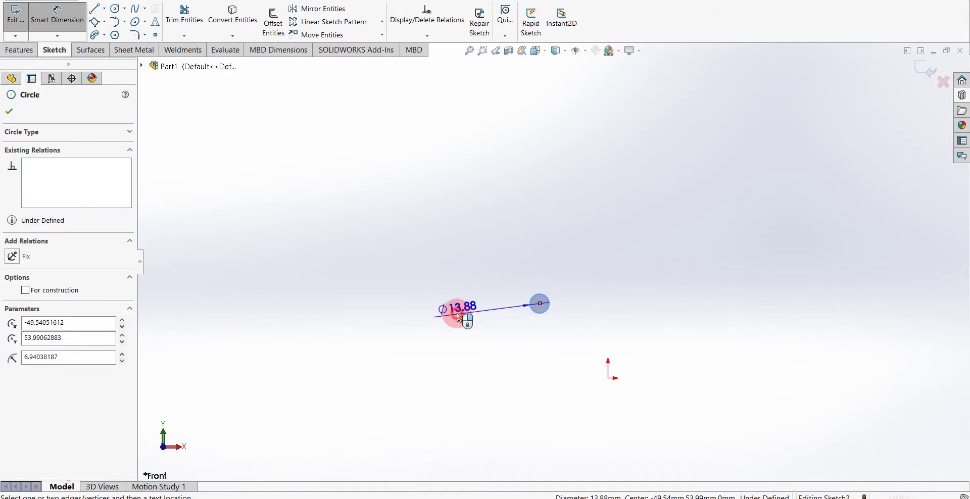
{"action": "left_click", "coordinate": [458, 317]}
{"action": "type", "text": "2"}
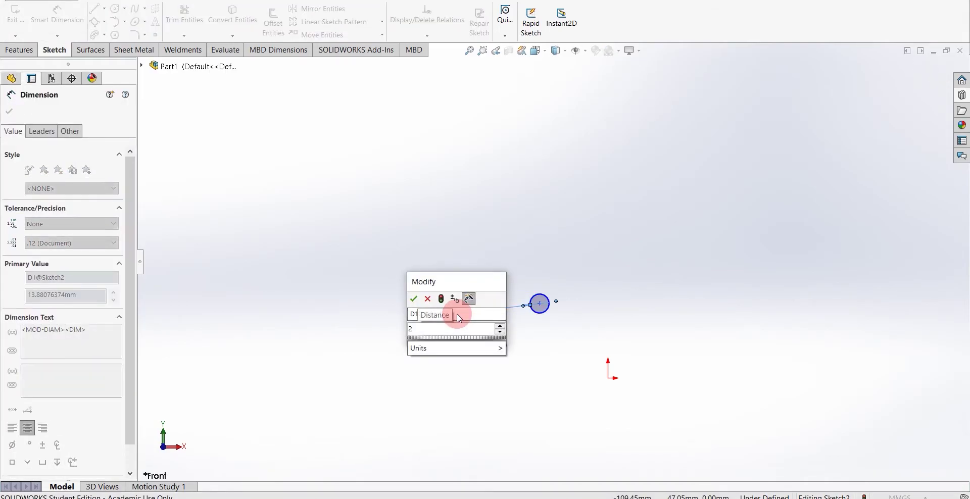
{"action": "type", "text": "00"}
{"action": "key", "text": "Return"}
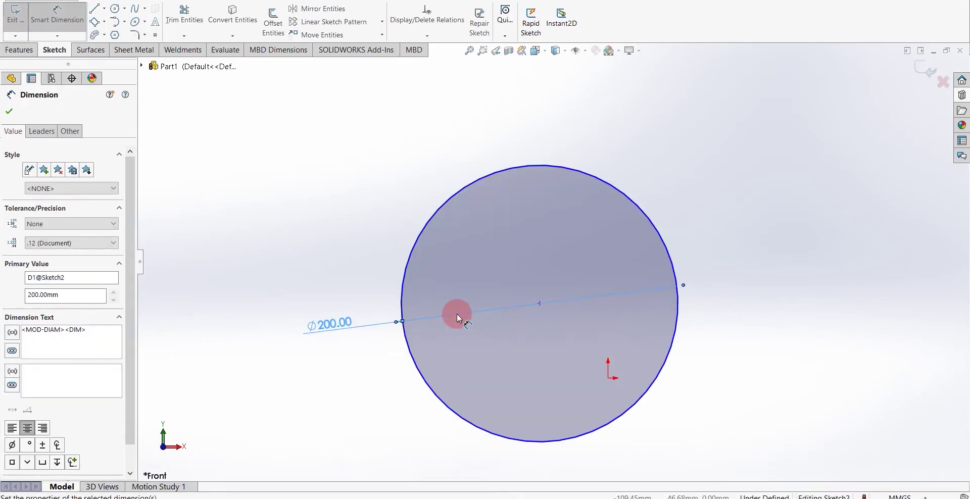
- Draw a circle of about 14.6 mm radius inside the 200 mm circle, vertically above its centre, and finish the circle command
{"action": "left_click", "coordinate": [318, 162]}
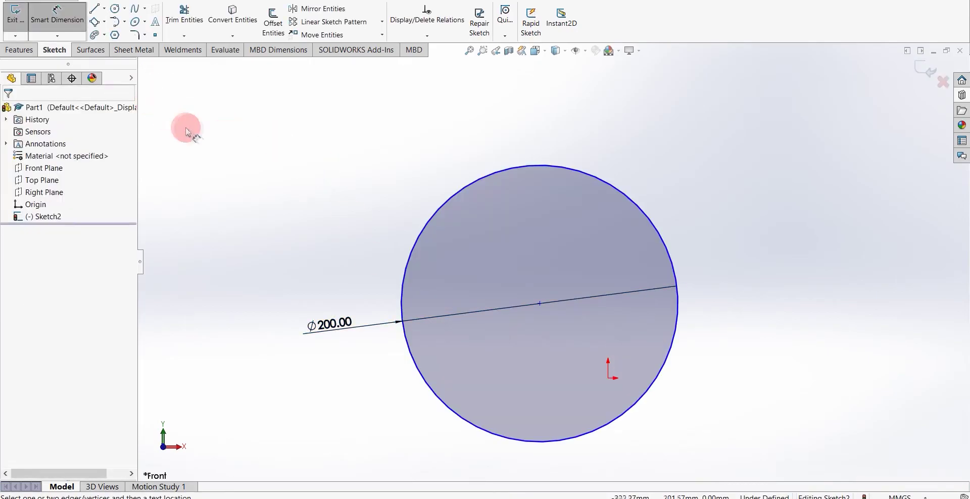
{"action": "left_click", "coordinate": [116, 9]}
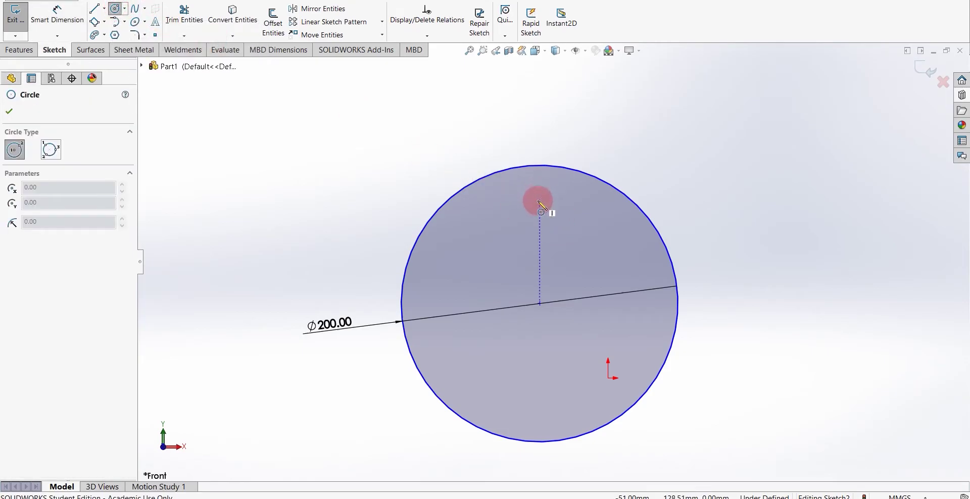
{"action": "left_click", "coordinate": [539, 200]}
{"action": "left_click", "coordinate": [538, 182]}
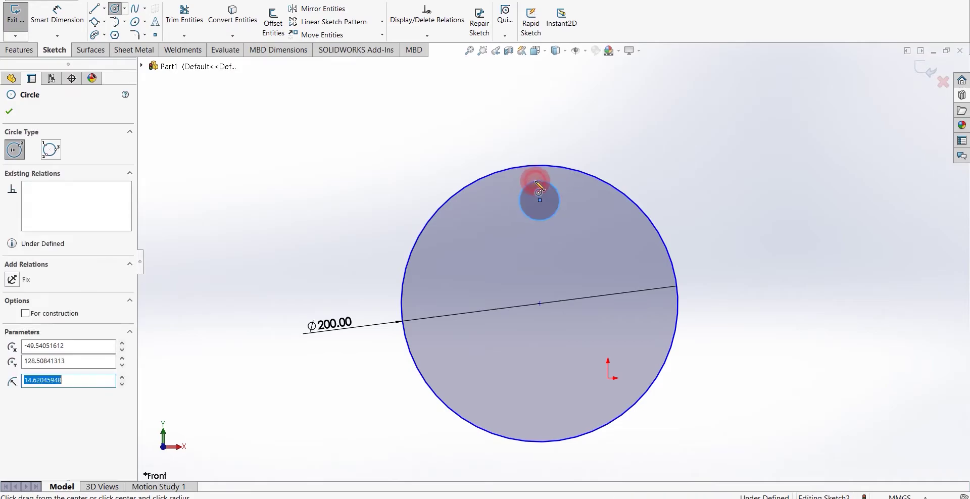
{"action": "key", "text": "Escape"}
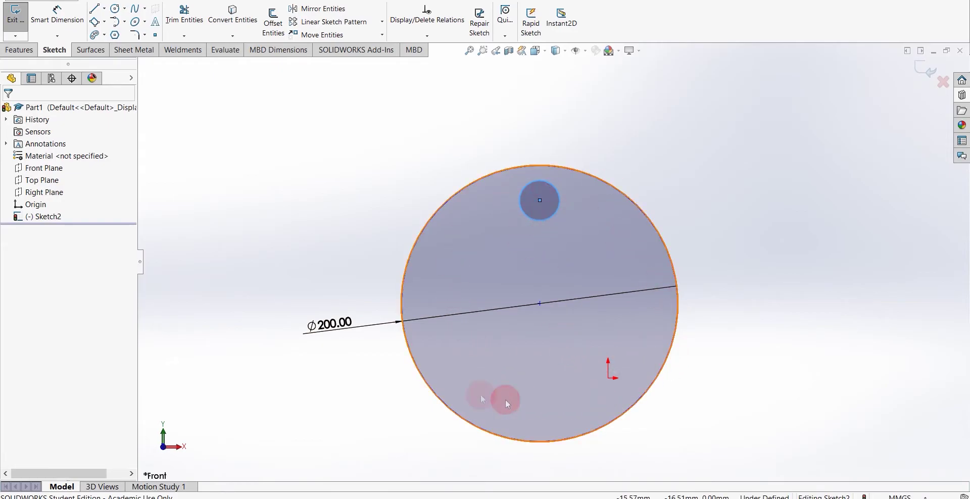
- Start a circular sketch pattern of the small circle, using the 200 mm circle's centre as the pattern centre
{"action": "left_click", "coordinate": [383, 25]}
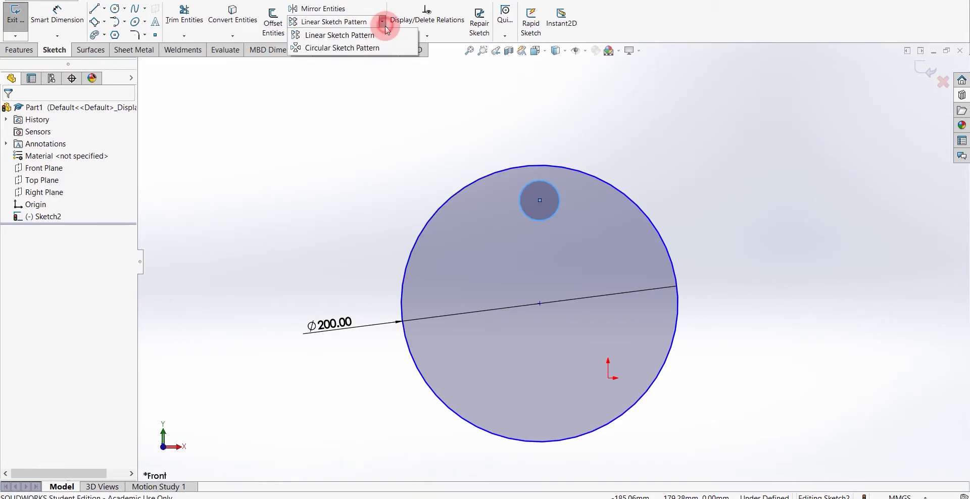
{"action": "left_click", "coordinate": [378, 48]}
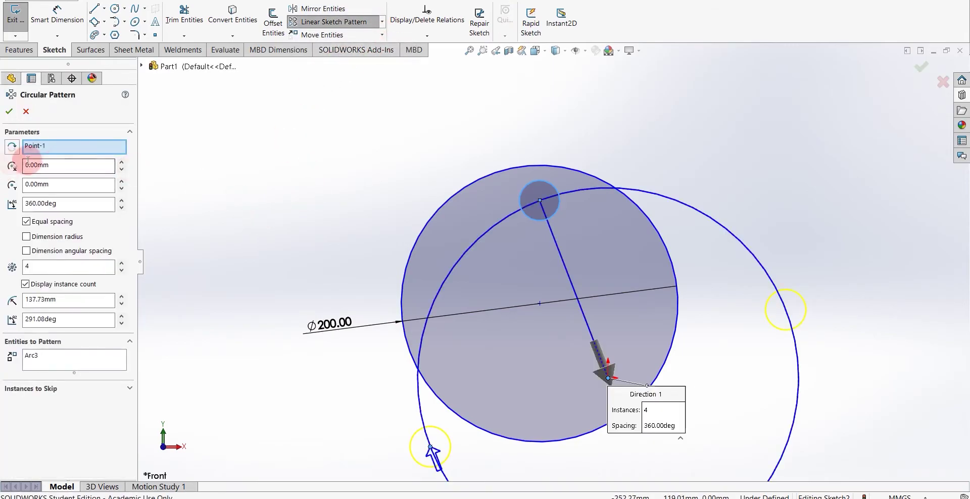
{"action": "left_click", "coordinate": [51, 144]}
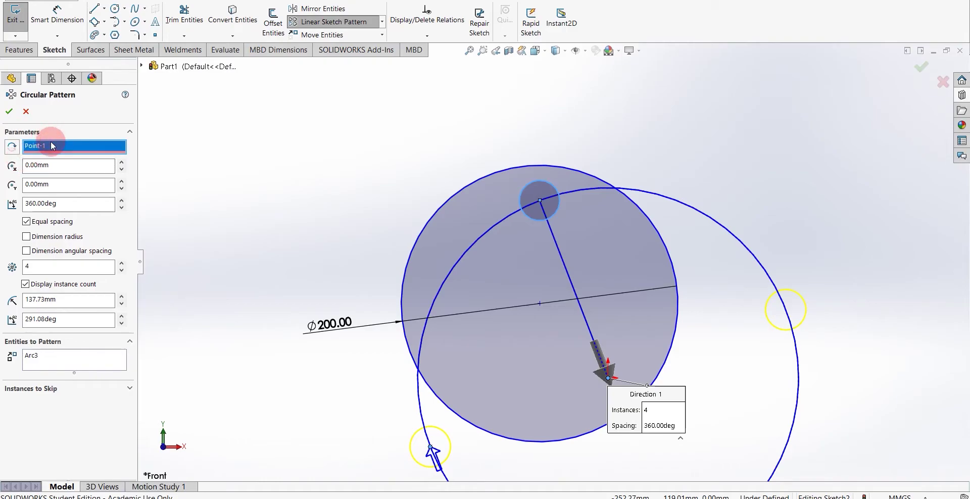
{"action": "left_click", "coordinate": [539, 303]}
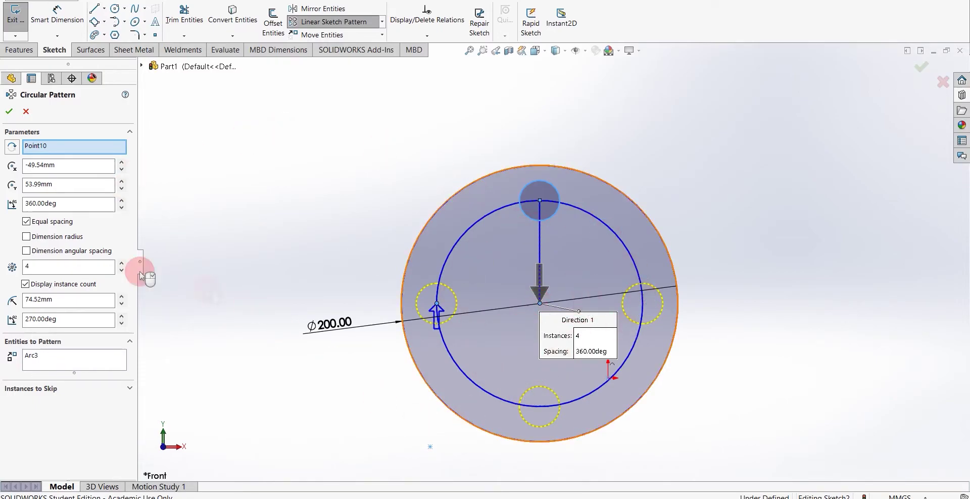
- Try a total angle of 180 degrees for the circular pattern and set it back to 360 degrees
{"action": "double_click", "coordinate": [65, 203]}
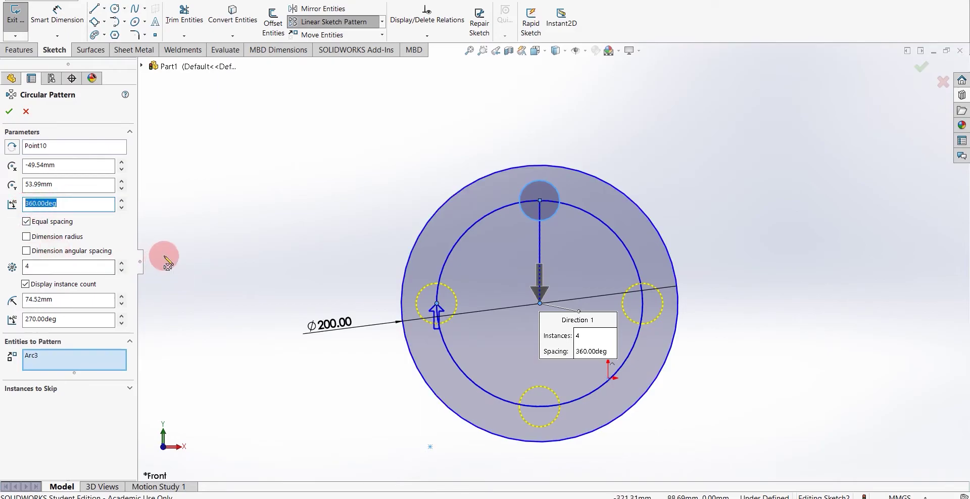
{"action": "type", "text": "1"}
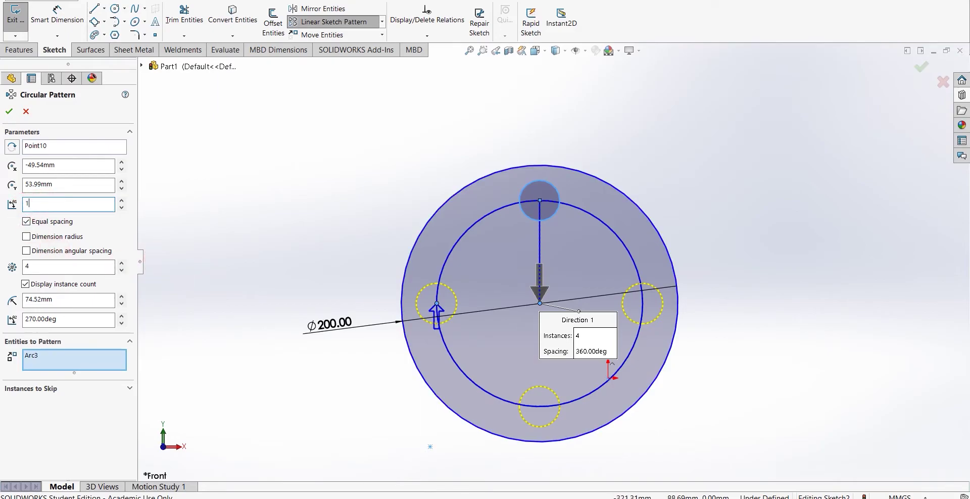
{"action": "key", "text": "Return"}
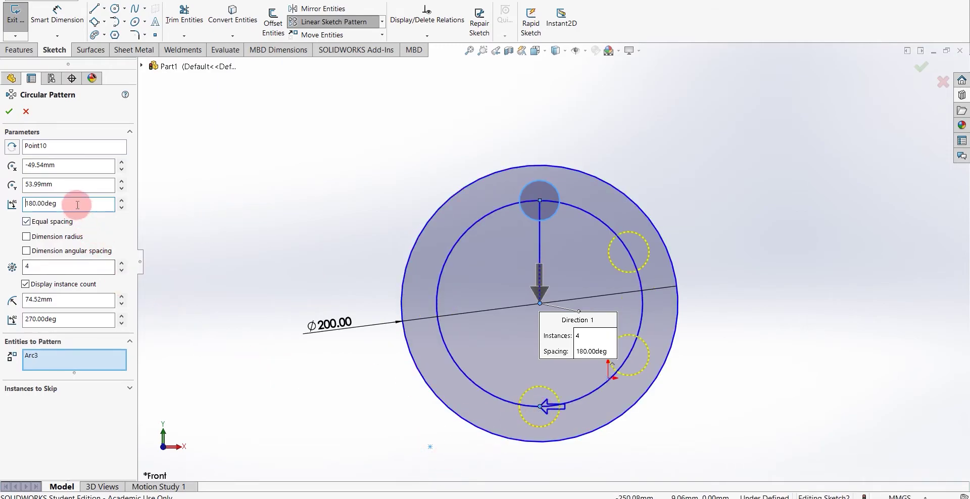
{"action": "left_click_drag", "start_coordinate": [75, 204], "coordinate": [2, 212]}
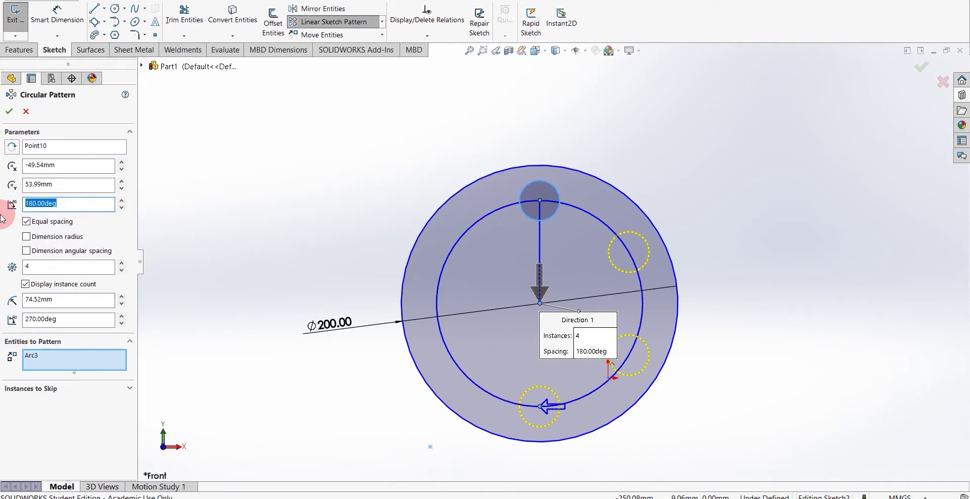
{"action": "type", "text": "360"}
{"action": "key", "text": "Return"}
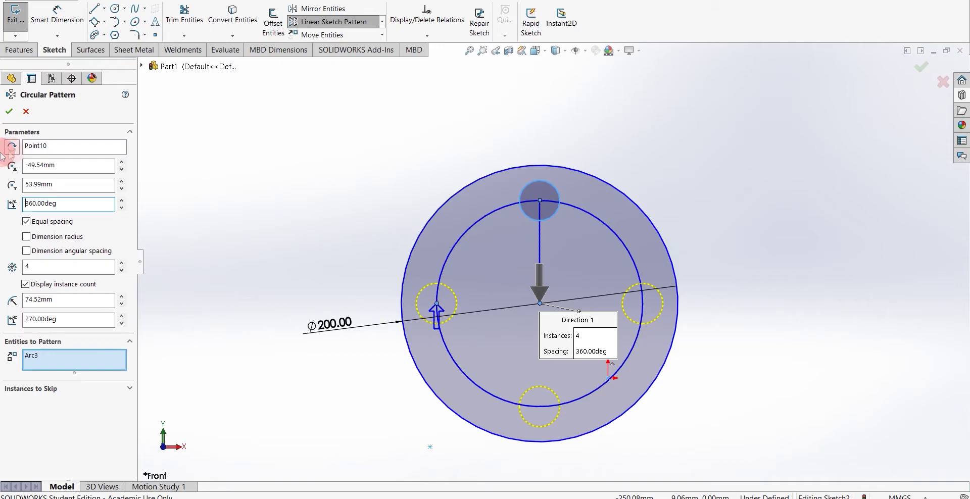
- Try the pattern's Equal spacing and Dimension radius options, restoring Equal spacing on and Dimension radius off
{"action": "left_click", "coordinate": [63, 225]}
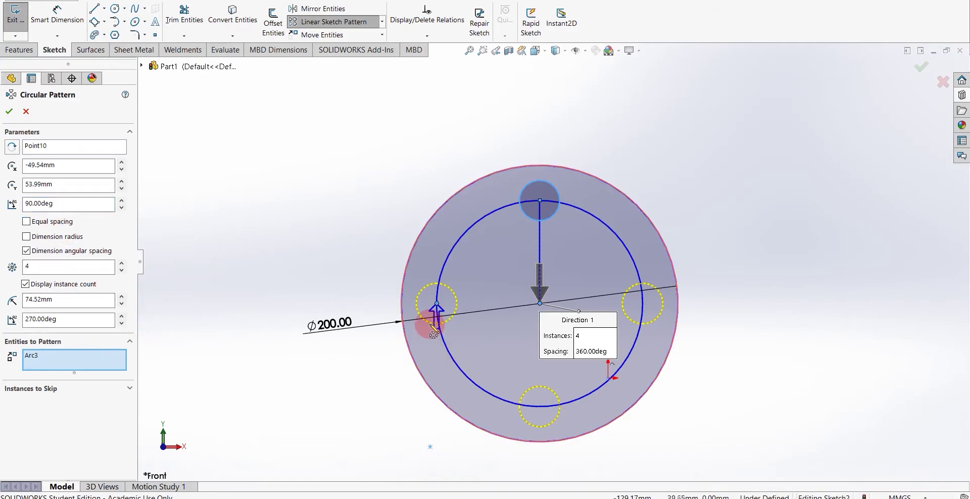
{"action": "left_click", "coordinate": [27, 223]}
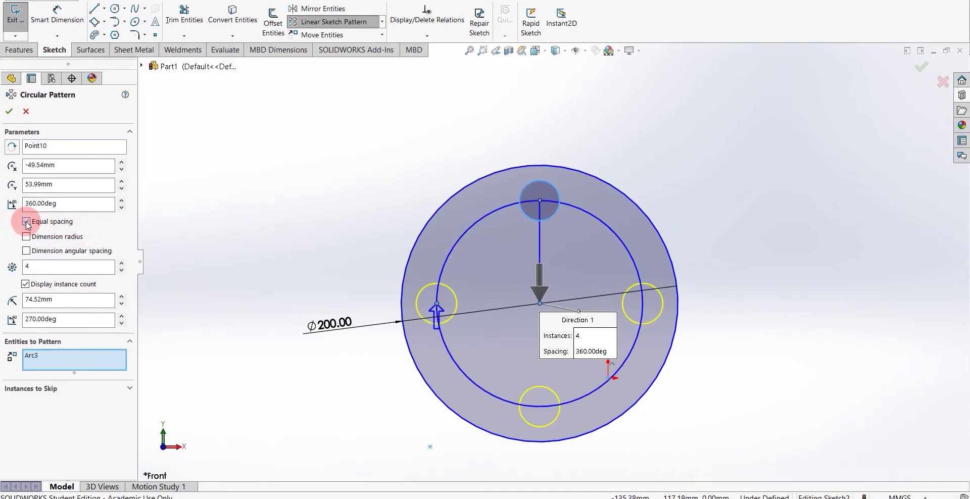
{"action": "left_click", "coordinate": [26, 222]}
{"action": "left_click", "coordinate": [27, 222]}
{"action": "left_click", "coordinate": [26, 237]}
{"action": "left_click", "coordinate": [25, 237]}
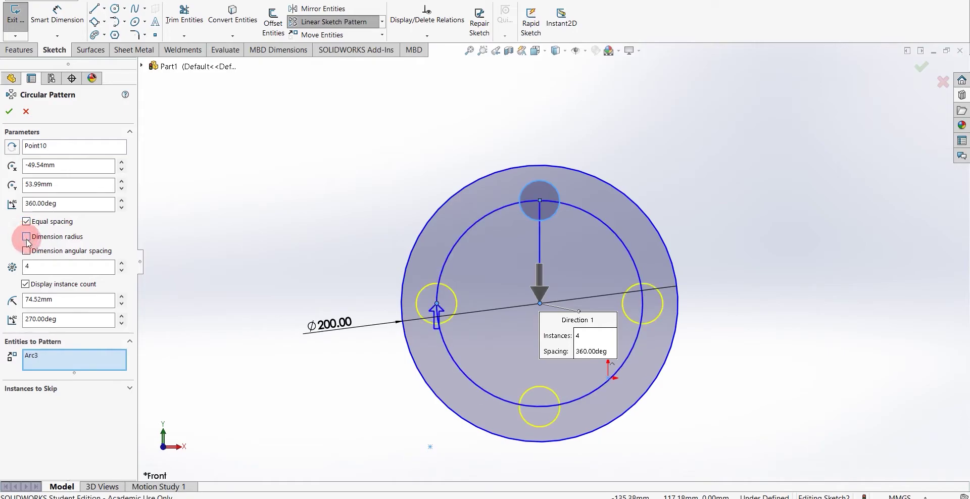
- Set the circular pattern to 8 instances, accept it and clear the selection
{"action": "double_click", "coordinate": [35, 266]}
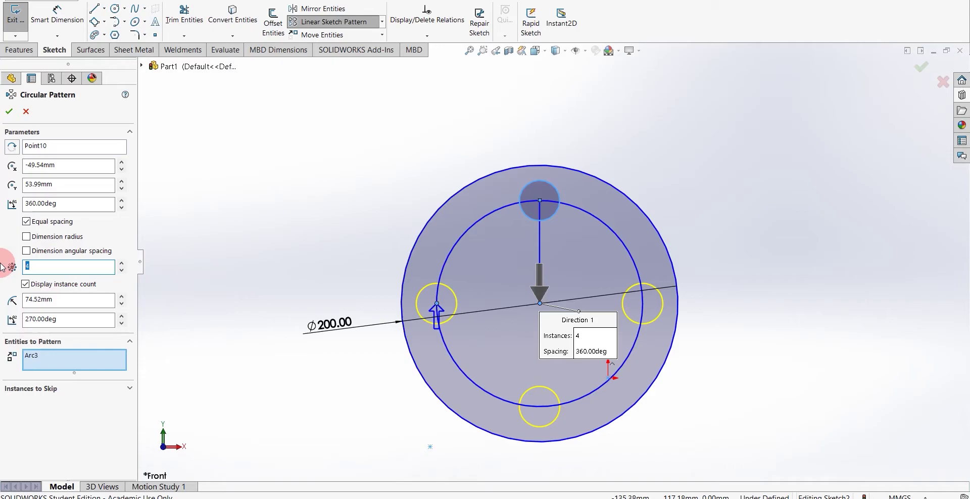
{"action": "type", "text": "8"}
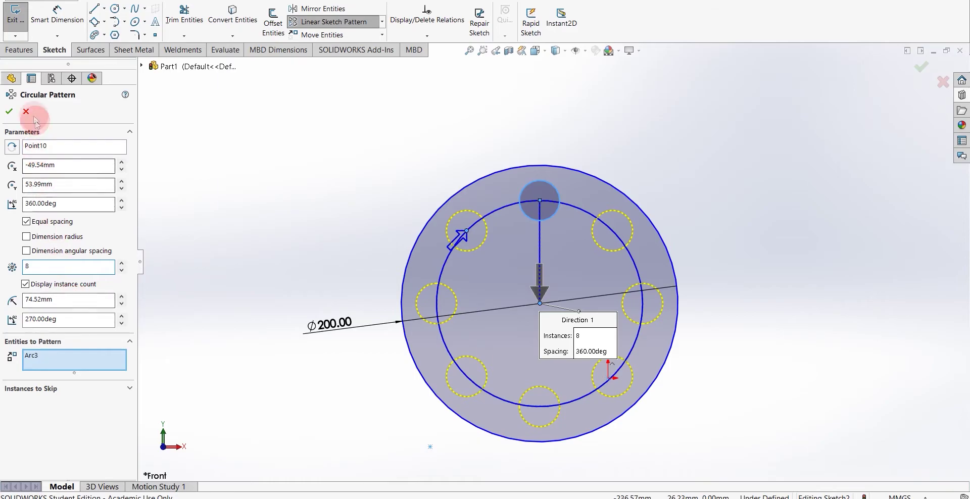
{"action": "left_click", "coordinate": [9, 111]}
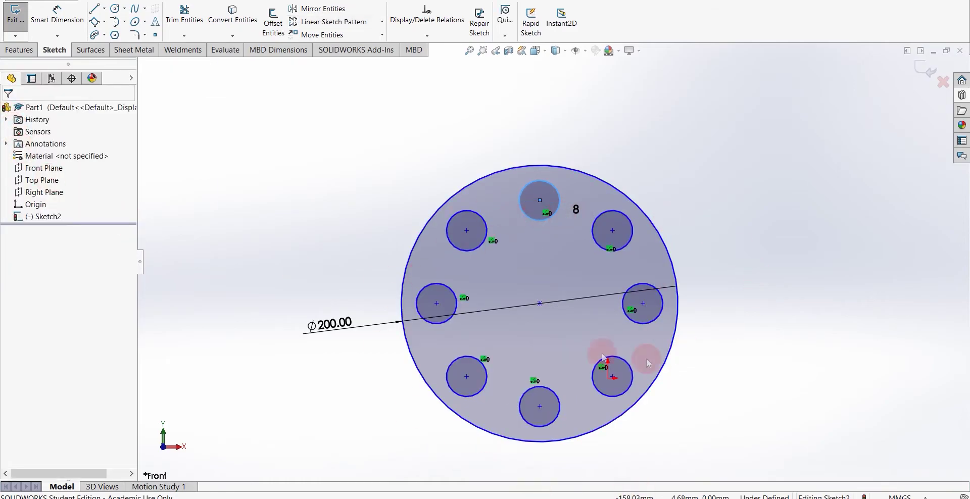
{"action": "left_click", "coordinate": [389, 177]}
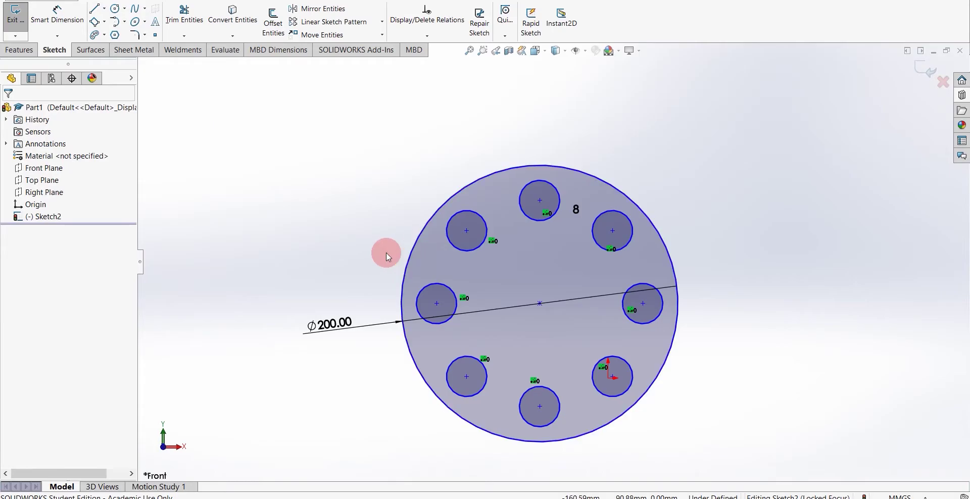
- Start an outward offset of the 200 mm circle with Offset Entities and set the offset distance to 25 mm
{"action": "left_click", "coordinate": [281, 22]}
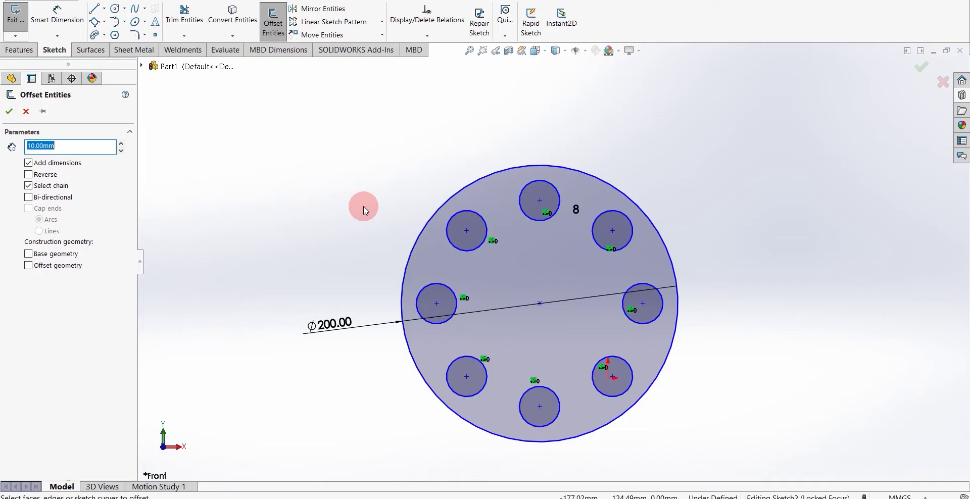
{"action": "left_click", "coordinate": [424, 233]}
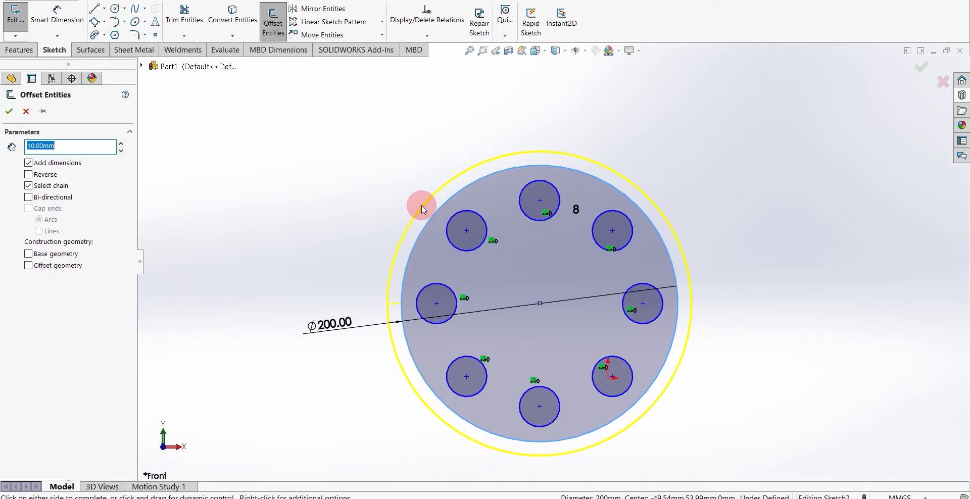
{"action": "double_click", "coordinate": [90, 148]}
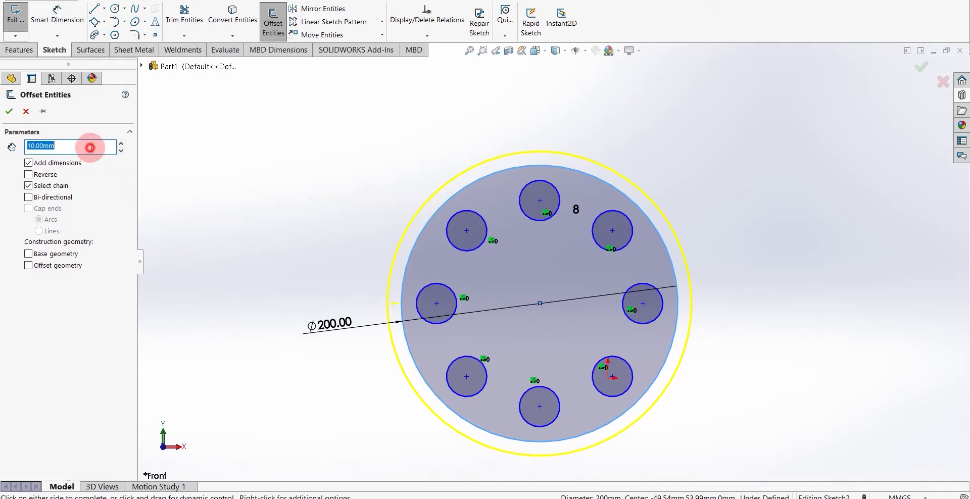
{"action": "left_click_drag", "start_coordinate": [49, 146], "coordinate": [2, 151]}
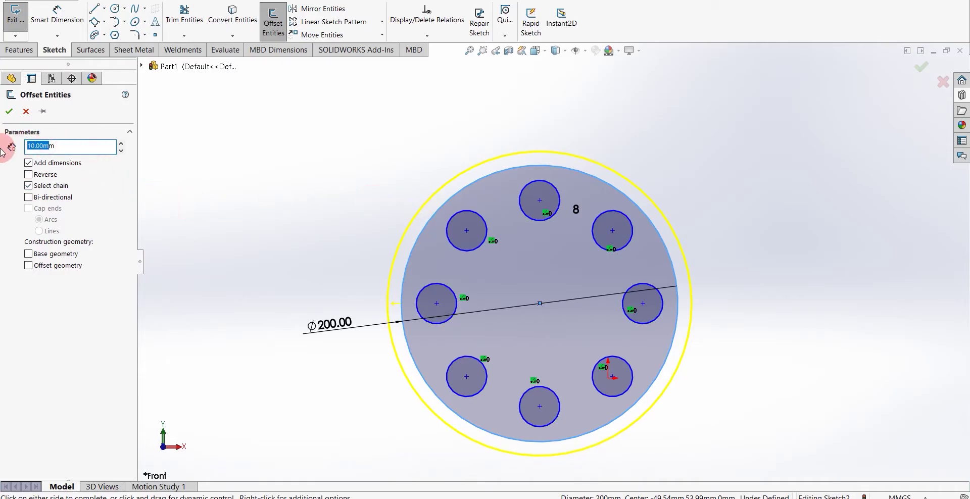
{"action": "type", "text": "25m"}
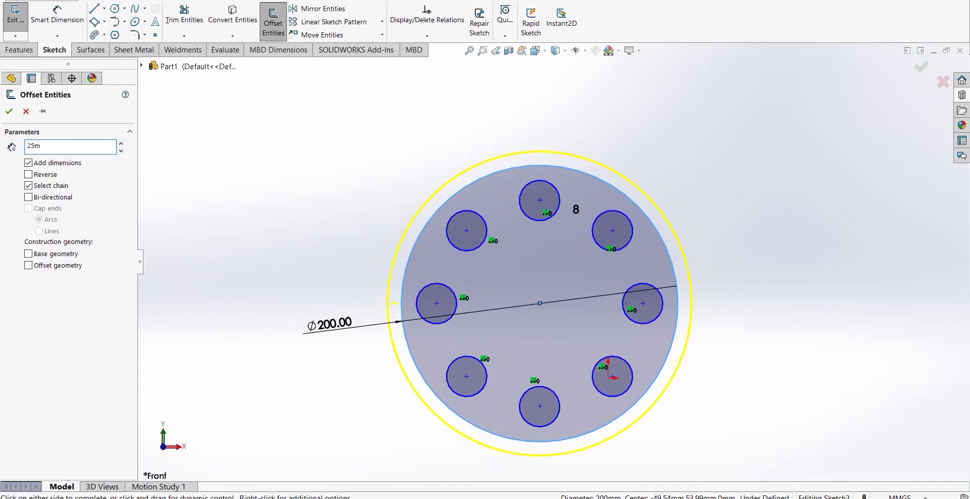
{"action": "type", "text": "5"}
{"action": "key", "text": "Return"}
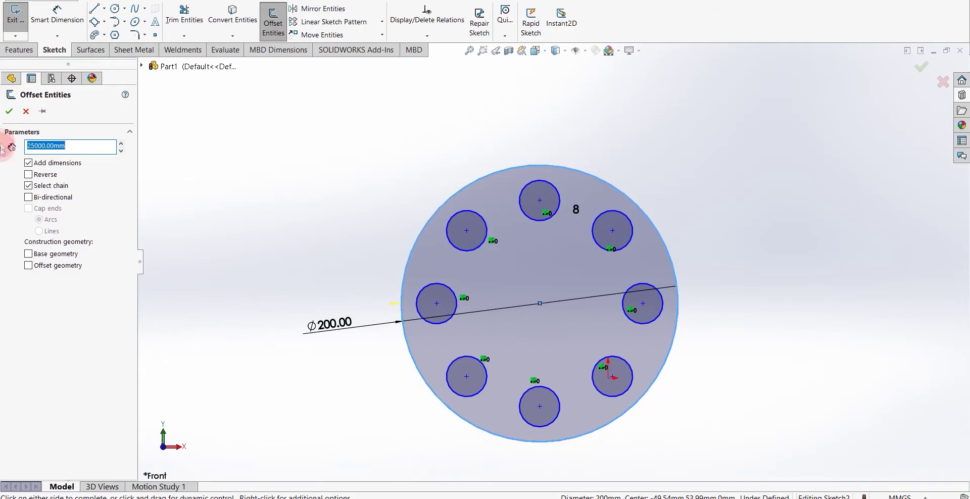
{"action": "type", "text": "2"}
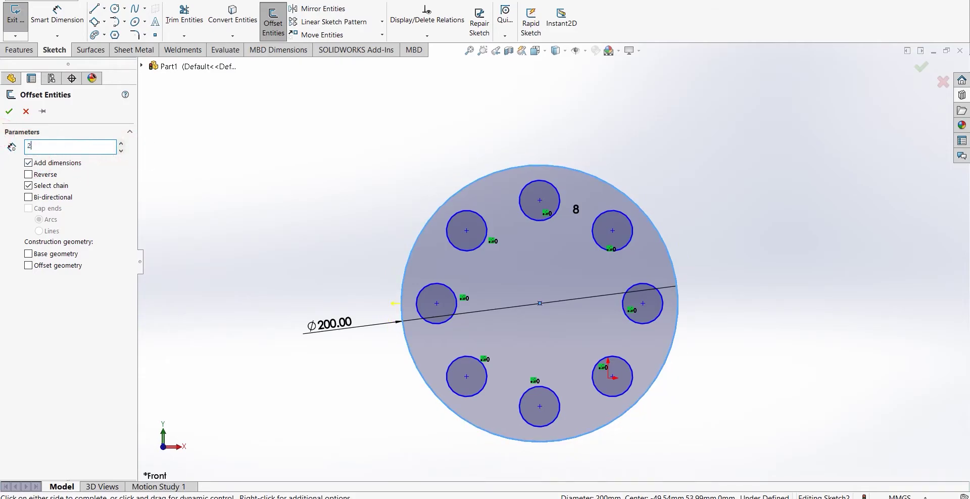
{"action": "type", "text": "5"}
{"action": "key", "text": "Return"}
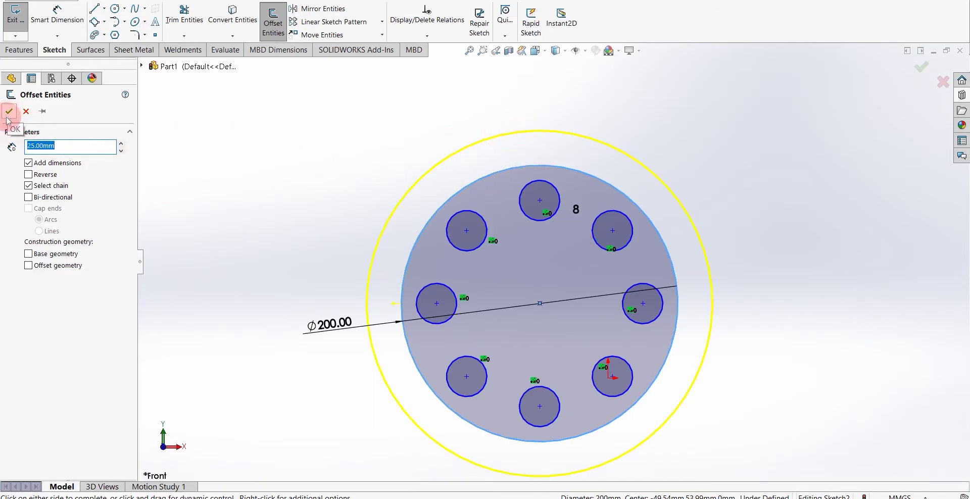
- Try reversing the offset to the inside, restore the outward direction and accept the offset
{"action": "left_click", "coordinate": [28, 175]}
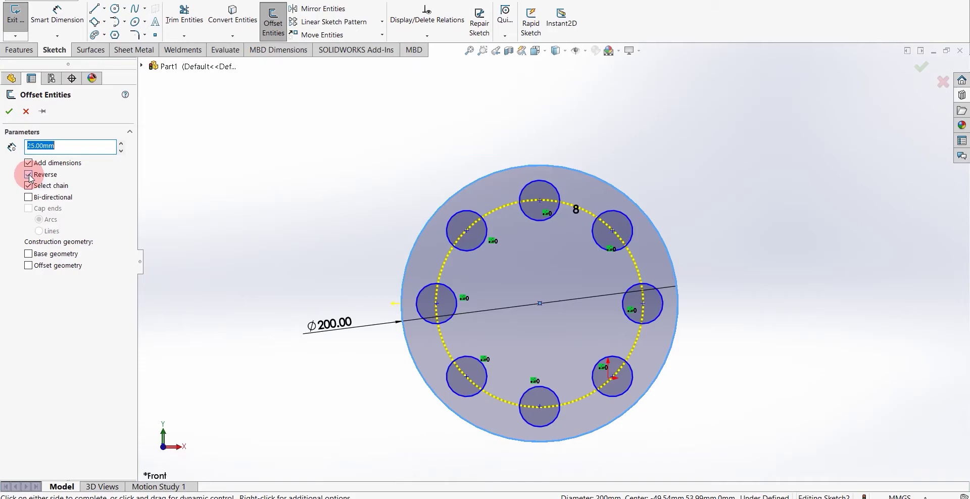
{"action": "left_click", "coordinate": [28, 175]}
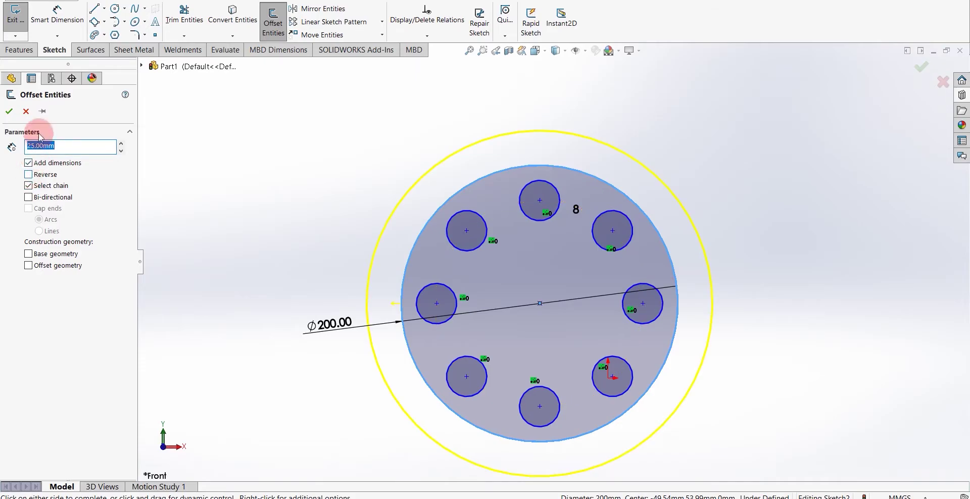
{"action": "left_click", "coordinate": [9, 112]}
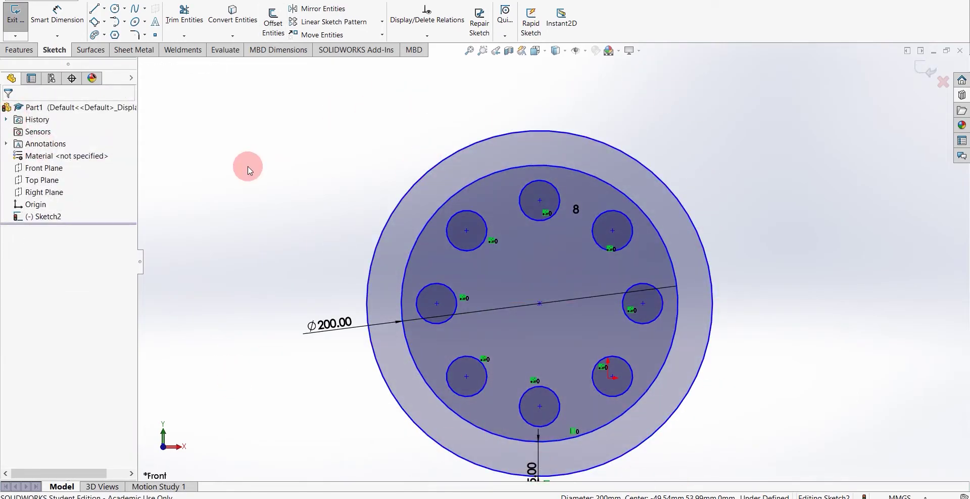
- Sketch a slanted line through the circles' centre with short connected segments at its lower-right end, and a steep crossing line about 276 mm long
{"action": "left_click", "coordinate": [93, 9]}
{"action": "mouse_move", "coordinate": [319, 174]}
{"action": "left_mouse_down"}
{"action": "mouse_move", "coordinate": [554, 335]}
{"action": "mouse_move", "coordinate": [762, 433]}
{"action": "mouse_move", "coordinate": [676, 451]}
{"action": "mouse_move", "coordinate": [668, 406]}
{"action": "left_mouse_up"}
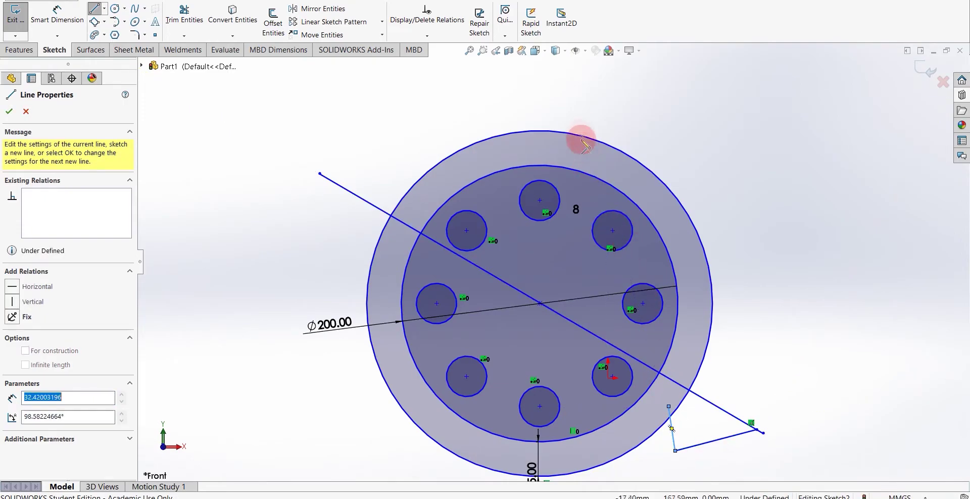
{"action": "left_click_drag", "start_coordinate": [575, 100], "coordinate": [632, 476]}
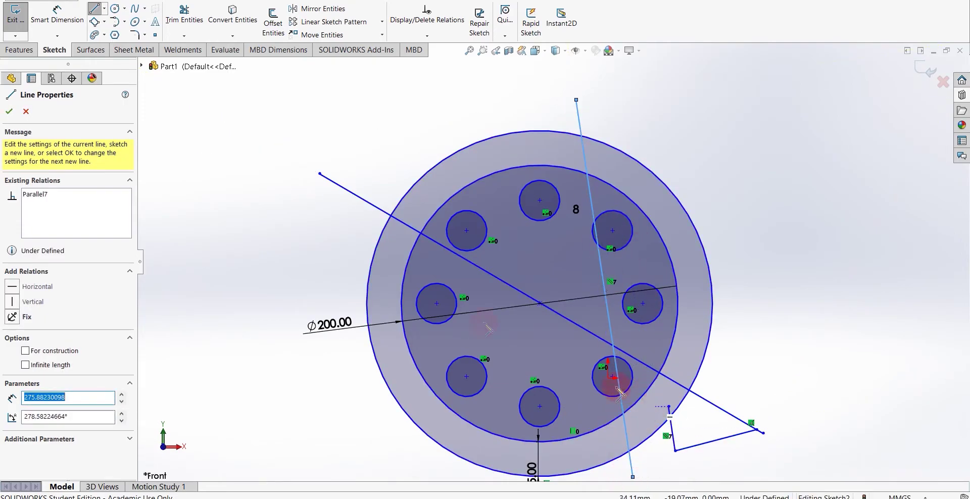
- Power-trim the slanted line's outer end, most of the offset circle, the 200 mm circle's upper arc and part of the steep line, and close the command
{"action": "left_click", "coordinate": [185, 15]}
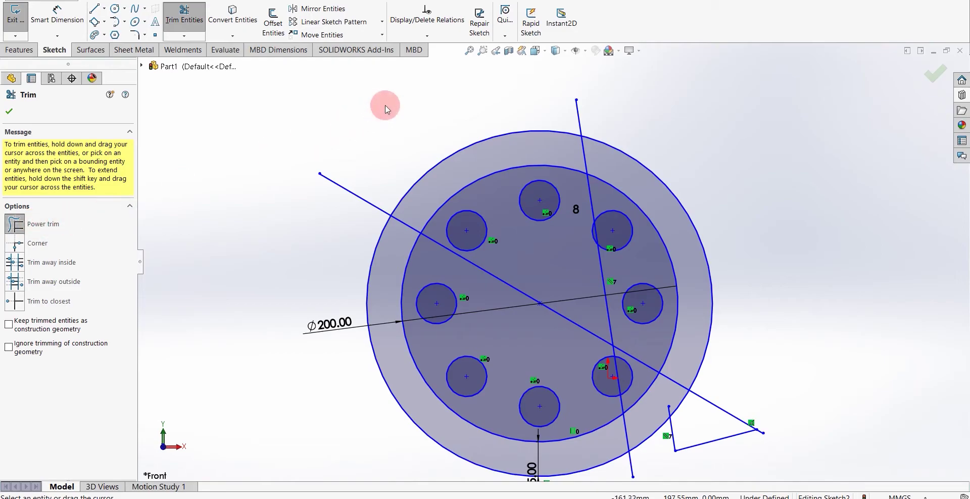
{"action": "mouse_move", "coordinate": [389, 108]}
{"action": "left_mouse_down"}
{"action": "mouse_move", "coordinate": [406, 109]}
{"action": "mouse_move", "coordinate": [449, 159]}
{"action": "mouse_move", "coordinate": [352, 185]}
{"action": "left_mouse_up"}
{"action": "mouse_move", "coordinate": [328, 214]}
{"action": "left_mouse_down"}
{"action": "mouse_move", "coordinate": [384, 249]}
{"action": "mouse_move", "coordinate": [390, 240]}
{"action": "left_mouse_up"}
{"action": "left_click_drag", "start_coordinate": [484, 108], "coordinate": [507, 175]}
{"action": "mouse_move", "coordinate": [697, 303]}
{"action": "left_mouse_down"}
{"action": "mouse_move", "coordinate": [642, 300]}
{"action": "mouse_move", "coordinate": [582, 342]}
{"action": "mouse_move", "coordinate": [565, 226]}
{"action": "mouse_move", "coordinate": [589, 239]}
{"action": "mouse_move", "coordinate": [571, 231]}
{"action": "mouse_move", "coordinate": [589, 170]}
{"action": "mouse_move", "coordinate": [645, 134]}
{"action": "mouse_move", "coordinate": [686, 123]}
{"action": "mouse_move", "coordinate": [696, 171]}
{"action": "mouse_move", "coordinate": [658, 422]}
{"action": "mouse_move", "coordinate": [669, 434]}
{"action": "mouse_move", "coordinate": [645, 407]}
{"action": "left_mouse_up"}
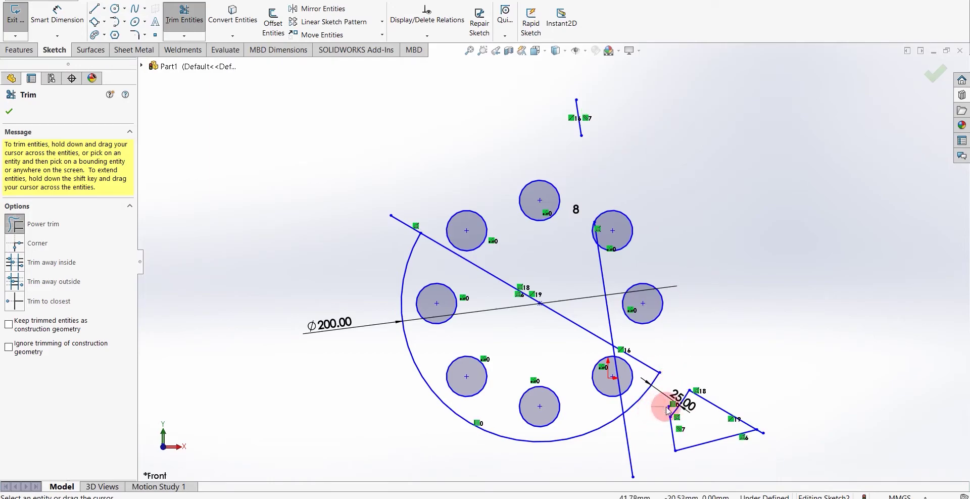
{"action": "scroll", "coordinate": [674, 404], "scroll_direction": "down", "scroll_amount": 4}
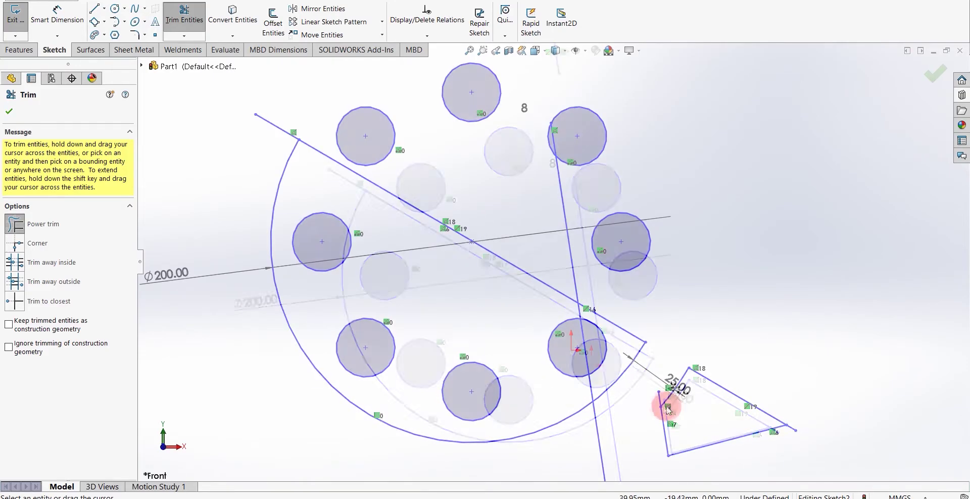
{"action": "left_click_drag", "start_coordinate": [560, 341], "coordinate": [612, 320]}
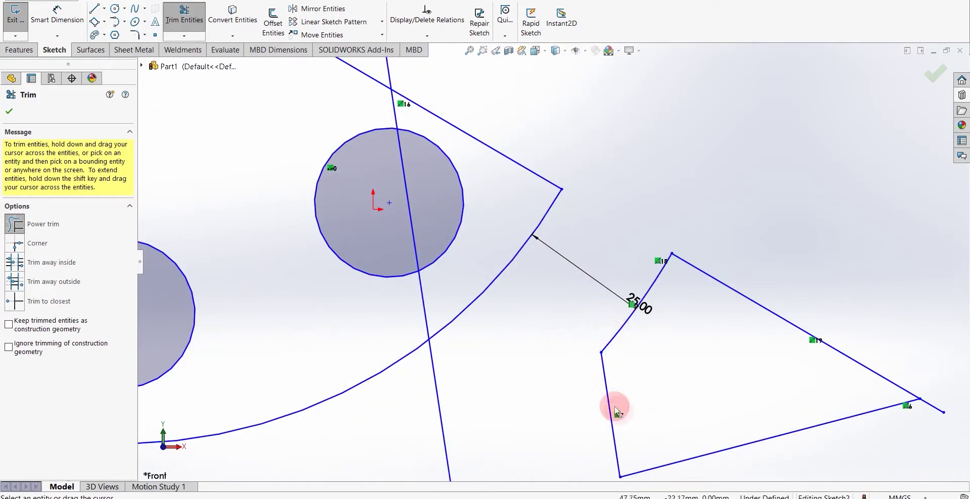
{"action": "left_click", "coordinate": [7, 110]}
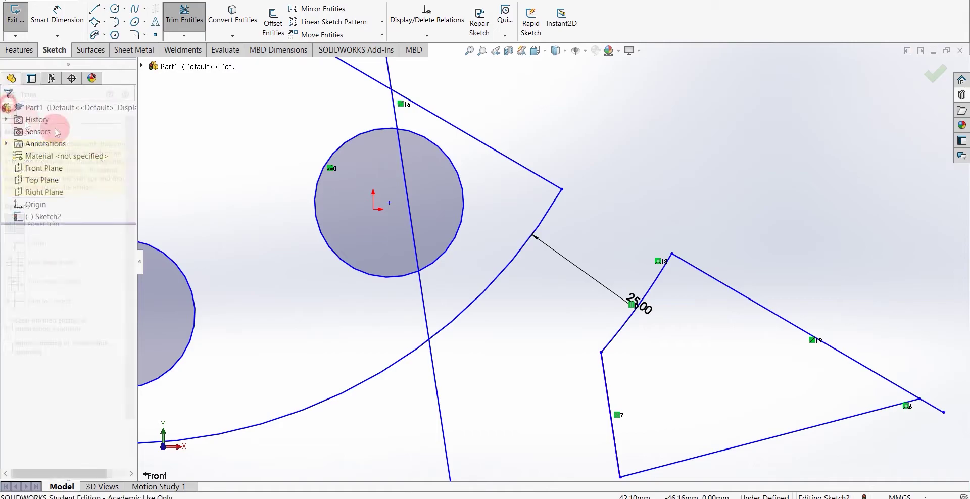
- Clear all geometry from the sketch and draw a corner rectangle around the origin, about 105.6 mm wide and 61.1 mm high
{"action": "key", "text": "ctrl+z"}
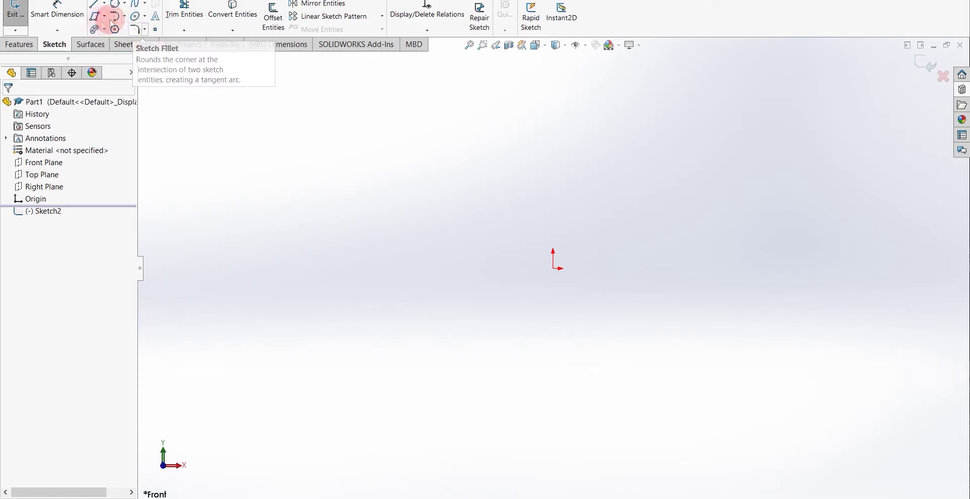
{"action": "left_click", "coordinate": [145, 30]}
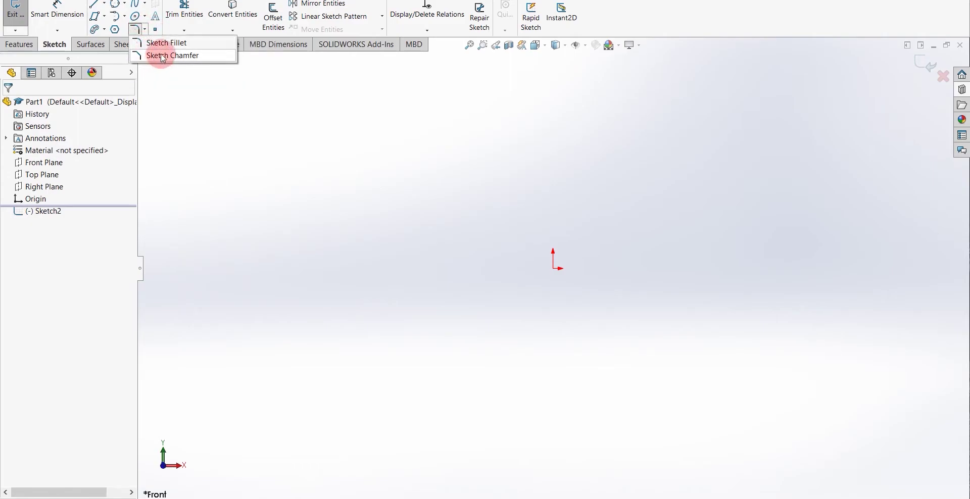
{"action": "left_click", "coordinate": [157, 71]}
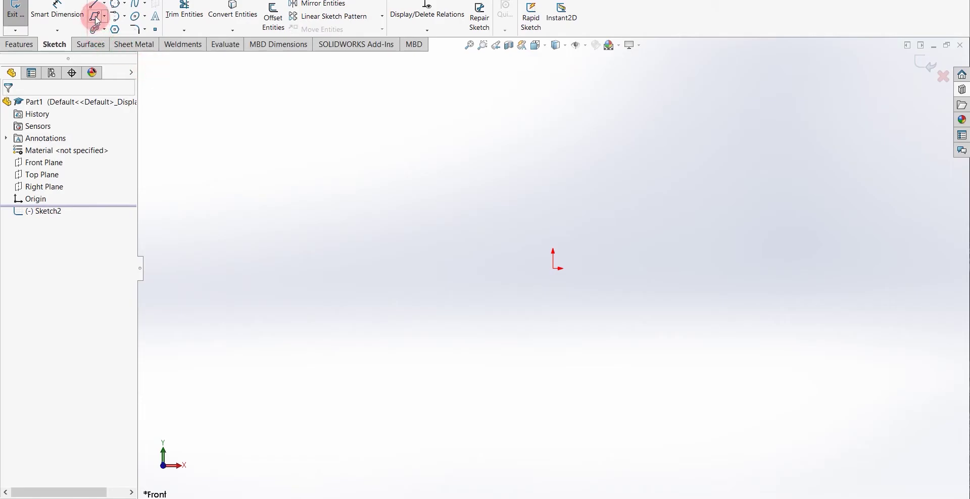
{"action": "left_click", "coordinate": [105, 18]}
{"action": "left_click", "coordinate": [109, 29]}
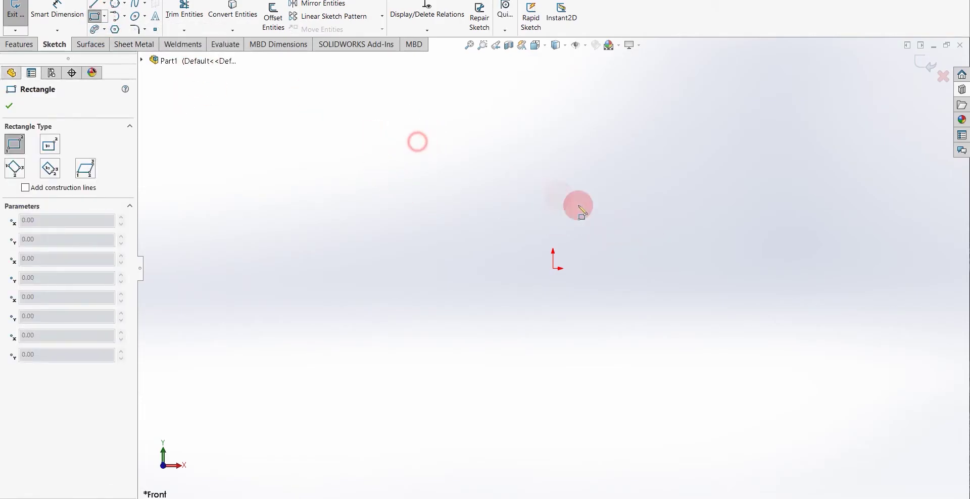
{"action": "left_click", "coordinate": [417, 141]}
{"action": "left_click", "coordinate": [715, 314]}
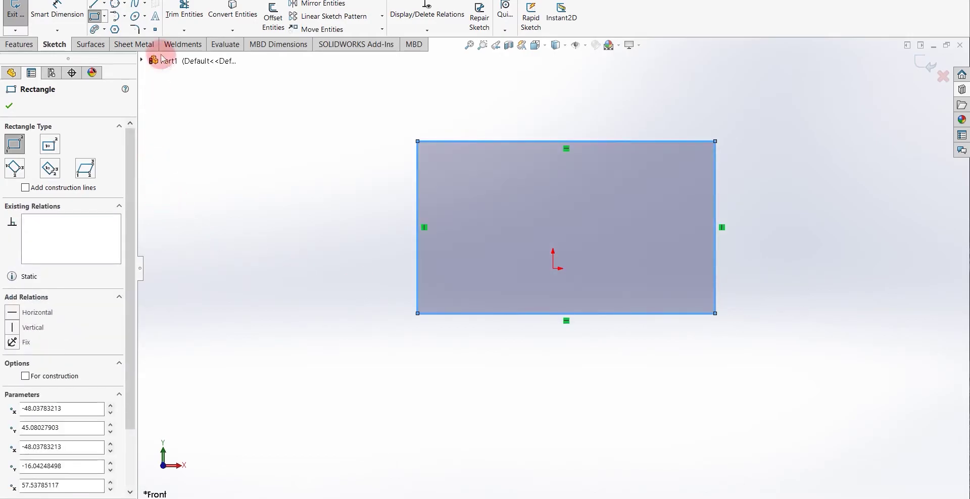
- Chamfer the rectangle's upper-right corner with Sketch Chamfer, using distance-distance with an equal distance of 10 mm
{"action": "left_click", "coordinate": [145, 30]}
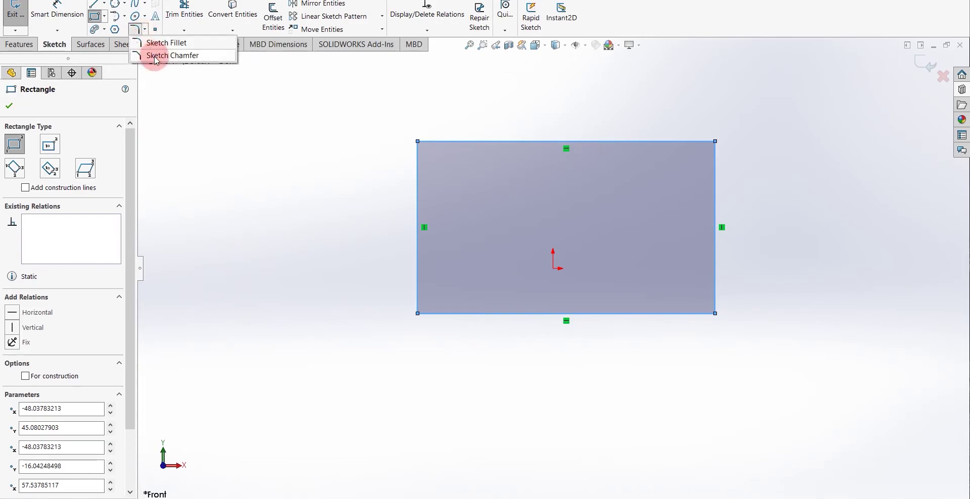
{"action": "left_click", "coordinate": [155, 57]}
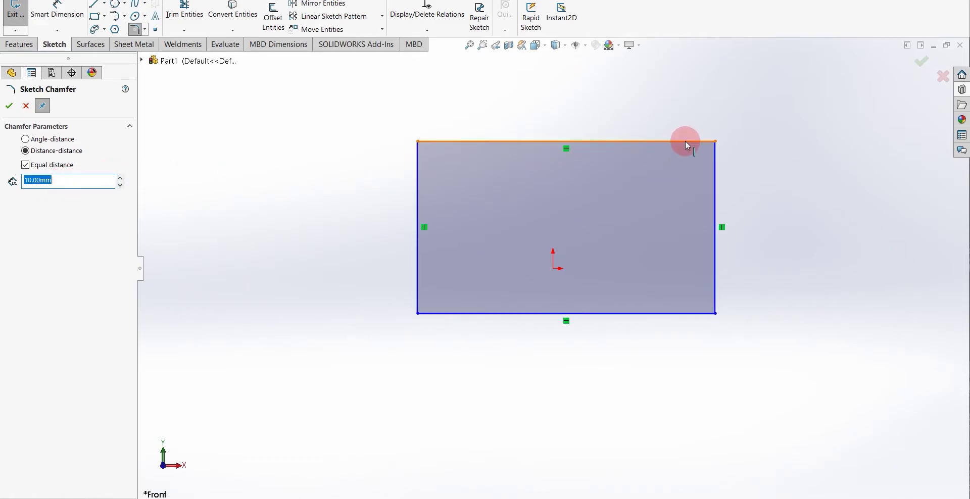
{"action": "left_click", "coordinate": [707, 141]}
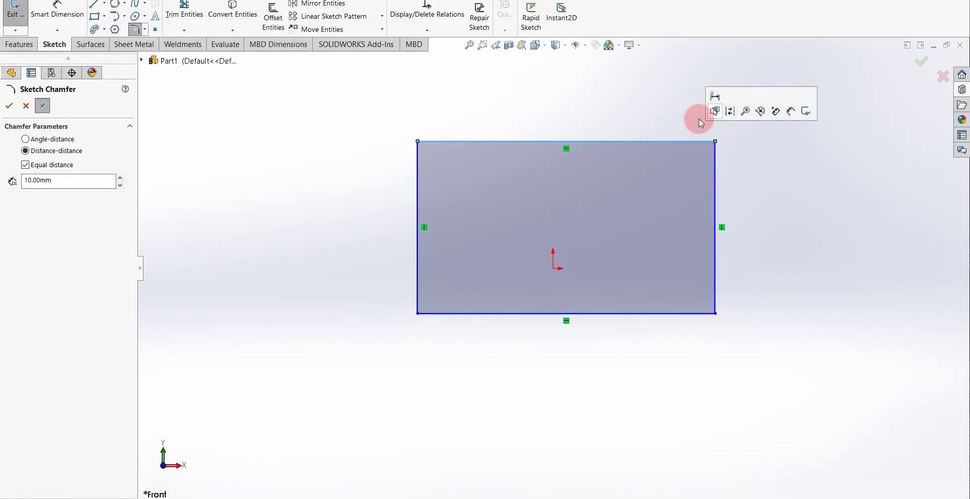
{"action": "left_click", "coordinate": [714, 156]}
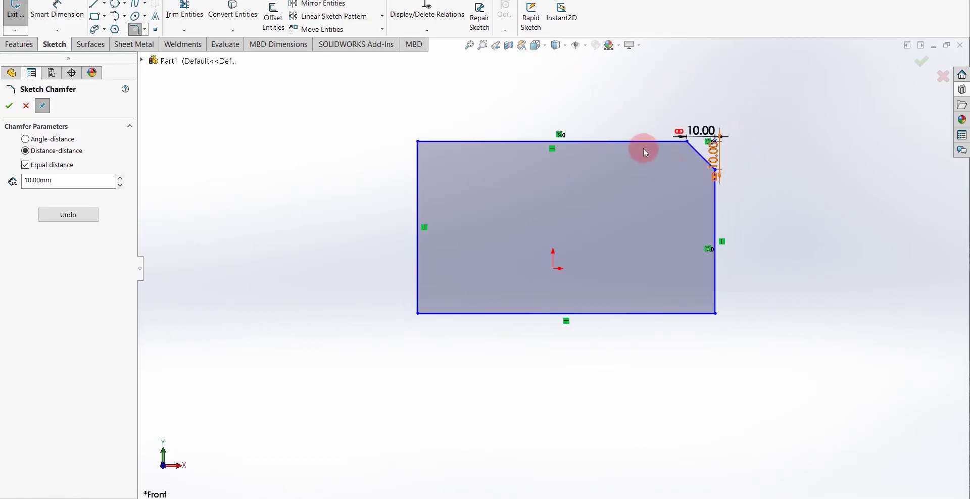
{"action": "scroll", "coordinate": [710, 152], "scroll_direction": "down", "scroll_amount": 4}
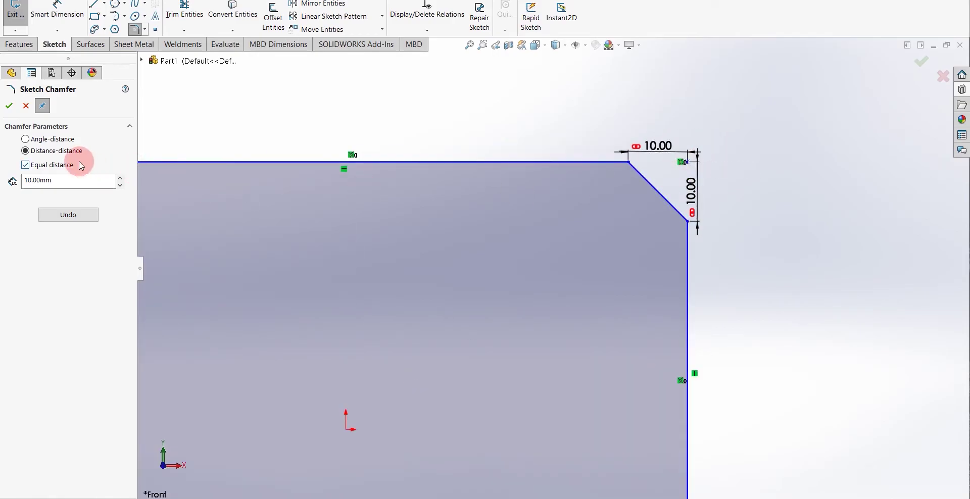
- Switch the sketch chamfer mode to angle-distance and undo the existing 10 mm equal-distance chamfer on the rectangle's corner
{"action": "left_click", "coordinate": [26, 139]}
{"action": "left_click", "coordinate": [241, 183]}
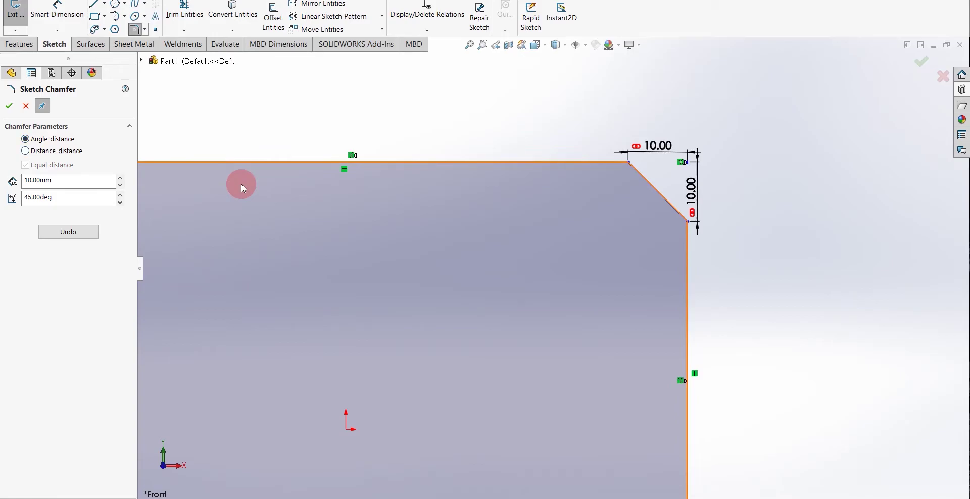
{"action": "left_click", "coordinate": [9, 106]}
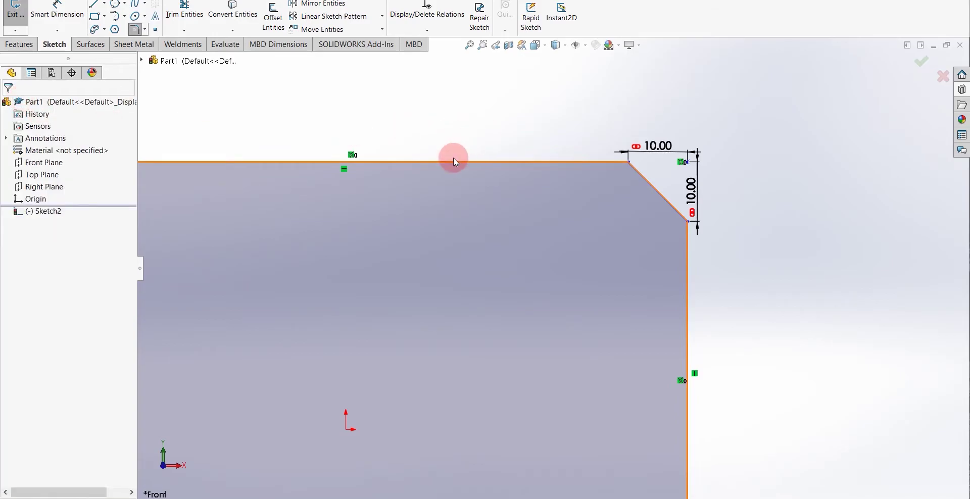
{"action": "key", "text": "ctrl+z"}
{"action": "key", "text": "f"}
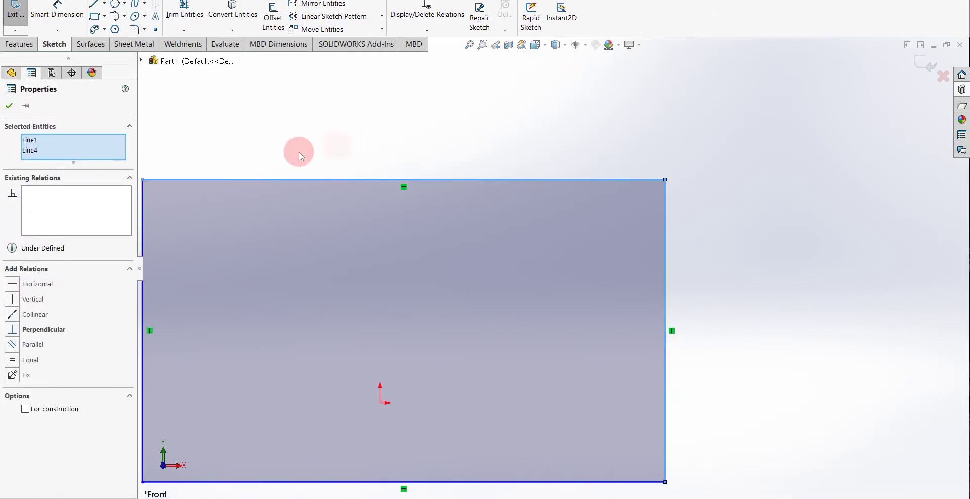
- Chamfer the rectangle's upper-right corner by angle-distance with a 10 mm distance and a 60° angle
{"action": "left_click", "coordinate": [144, 30]}
{"action": "left_click", "coordinate": [151, 54]}
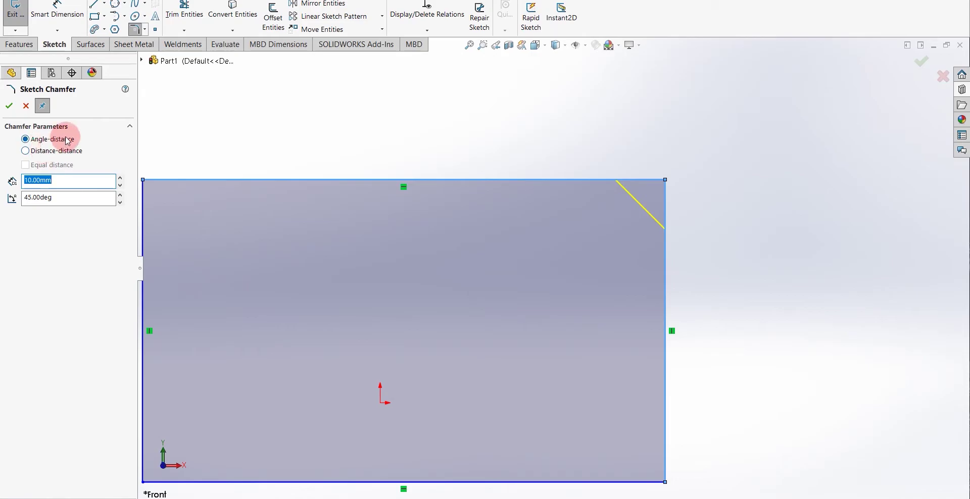
{"action": "left_click", "coordinate": [57, 197]}
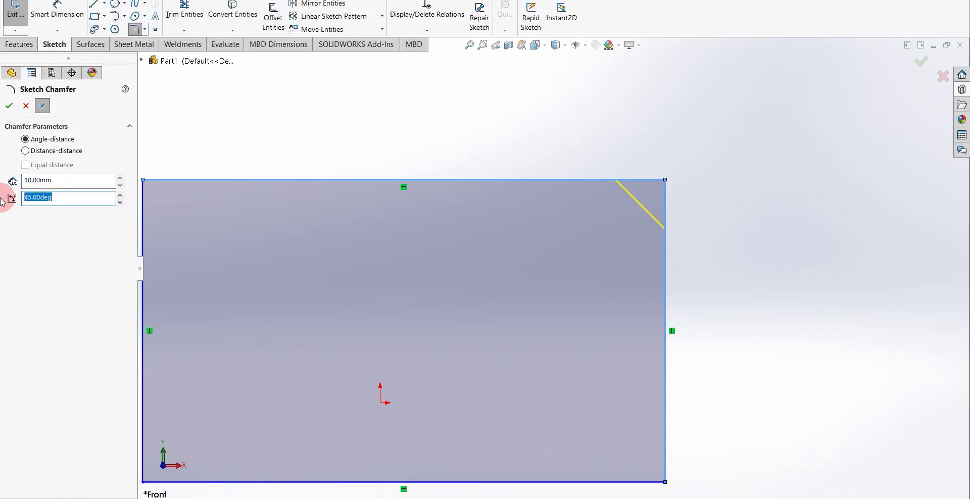
{"action": "type", "text": "60"}
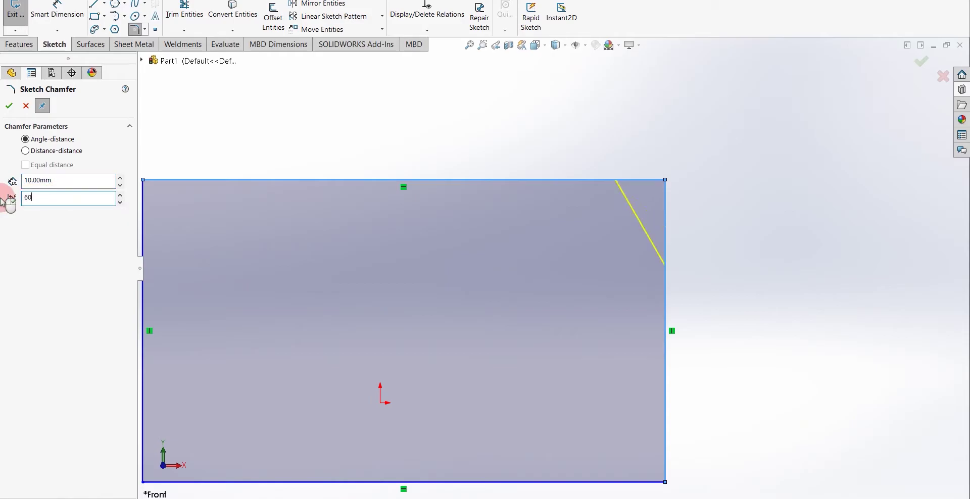
{"action": "key", "text": "Return"}
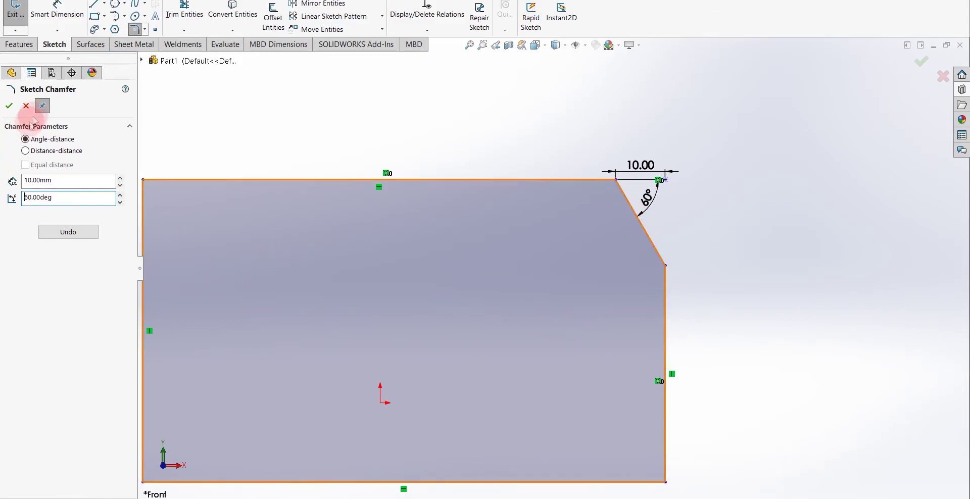
{"action": "left_click", "coordinate": [8, 107]}
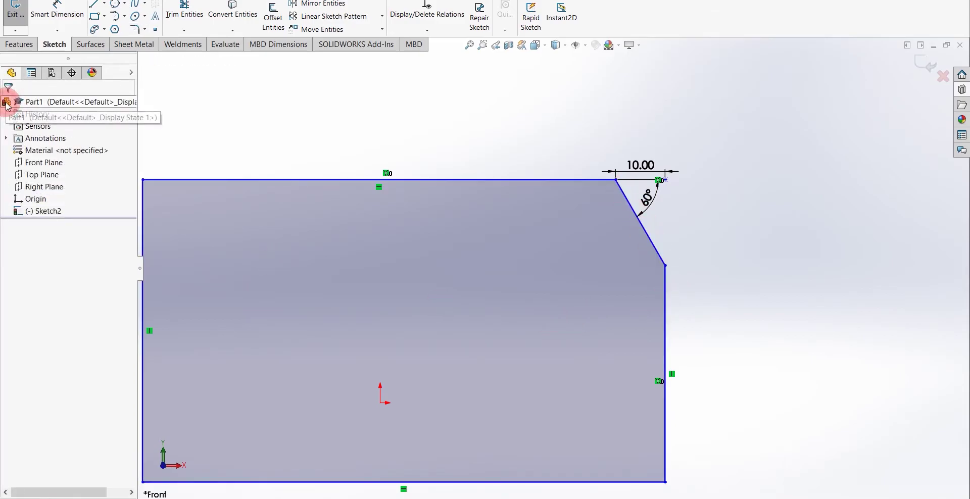
- Delete the whole chamfered rectangle and its dimensions from the sketch
{"action": "scroll", "coordinate": [344, 324], "scroll_direction": "up", "scroll_amount": 5}
{"action": "mouse_move", "coordinate": [270, 212]}
{"action": "left_mouse_down"}
{"action": "mouse_move", "coordinate": [465, 152]}
{"action": "mouse_move", "coordinate": [469, 161]}
{"action": "left_mouse_up"}
{"action": "key", "text": "Delete"}
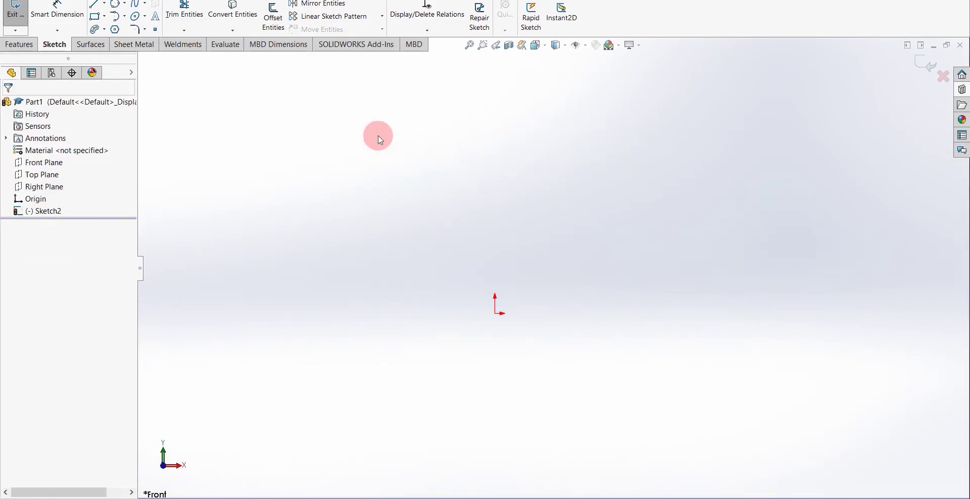
- Sketch a single line about 170 mm long above the origin, sloping gently down to the right
{"action": "left_click", "coordinate": [95, 4]}
{"action": "left_click_drag", "start_coordinate": [417, 183], "coordinate": [690, 256]}
{"action": "left_click", "coordinate": [690, 257]}
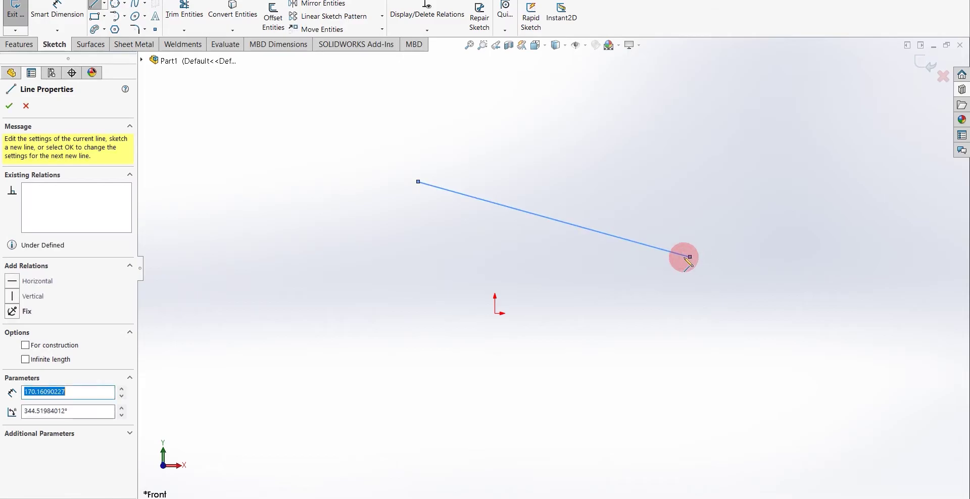
{"action": "key", "text": "Escape"}
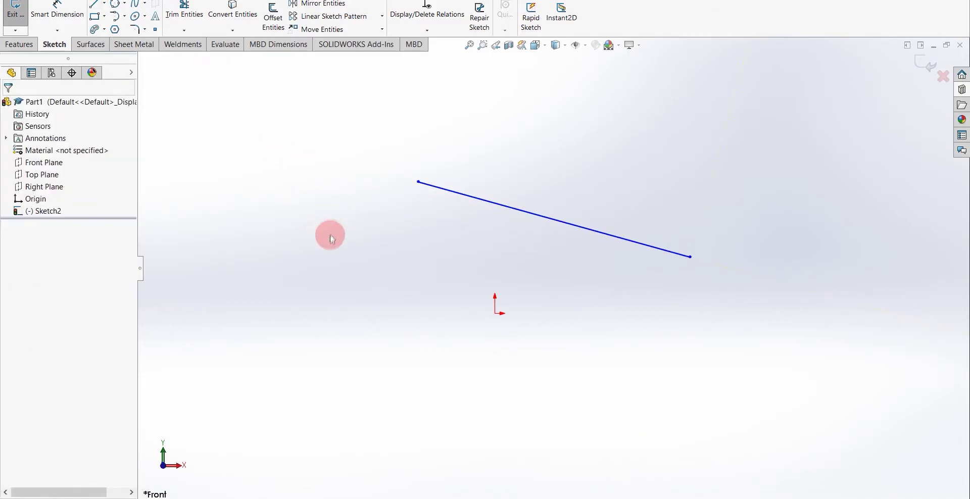
- Place a sketch point on the midpoint of the sloping line
{"action": "left_click", "coordinate": [155, 31]}
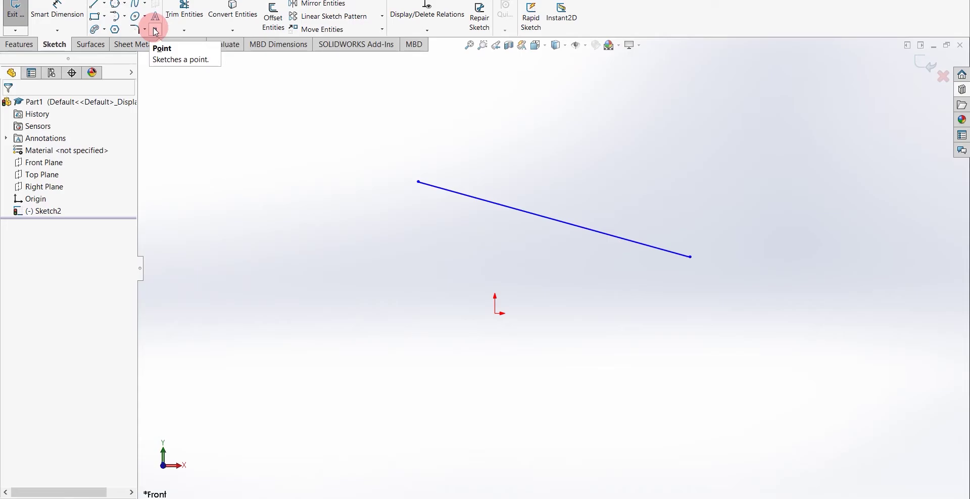
{"action": "left_click", "coordinate": [156, 30]}
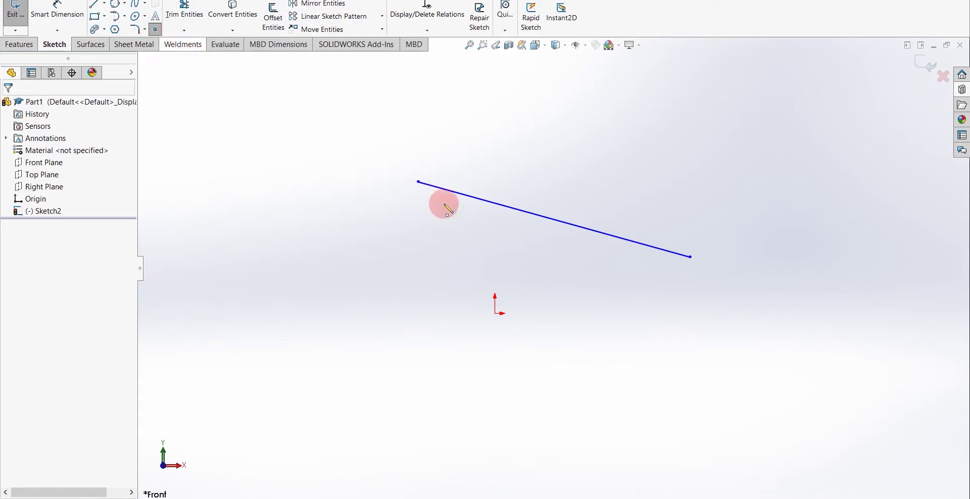
{"action": "left_click", "coordinate": [554, 219]}
{"action": "left_click", "coordinate": [554, 220]}
{"action": "scroll", "coordinate": [554, 222], "scroll_direction": "down", "scroll_amount": 5}
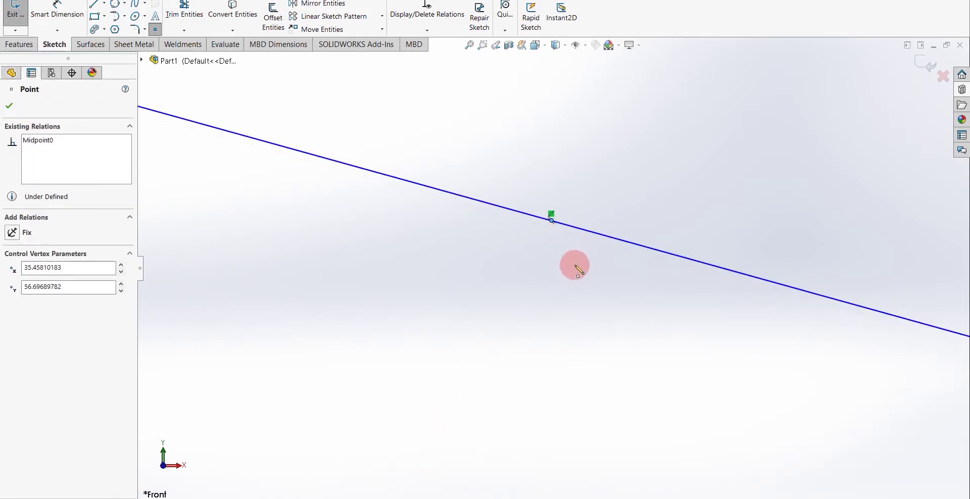
{"action": "scroll", "coordinate": [574, 265], "scroll_direction": "down", "scroll_amount": 2}
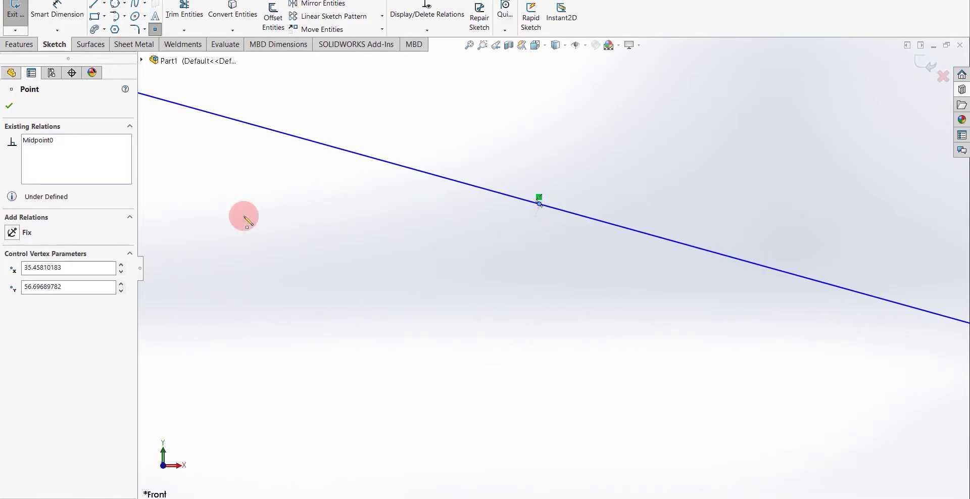
{"action": "key", "text": "Escape"}
{"action": "scroll", "coordinate": [314, 246], "scroll_direction": "up", "scroll_amount": 5}
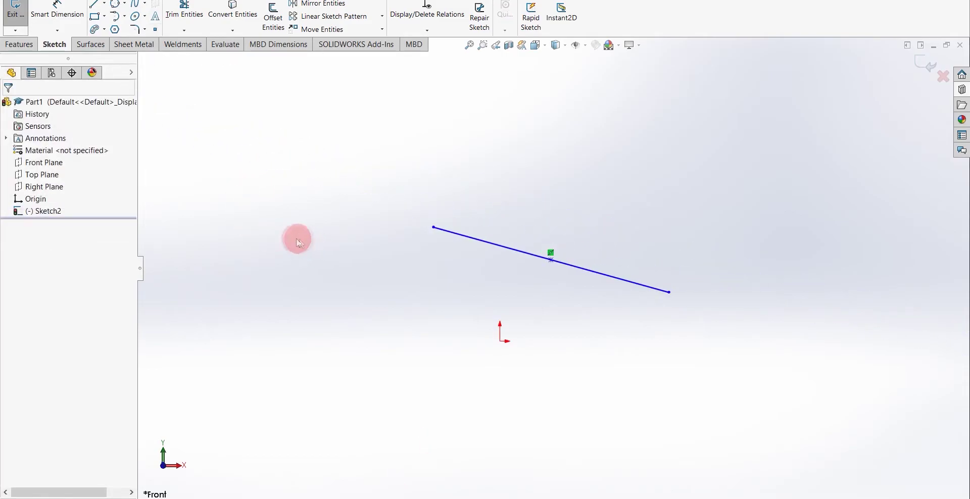
- Exit the sketch and delete Sketch2 from the part
{"action": "left_click", "coordinate": [22, 19]}
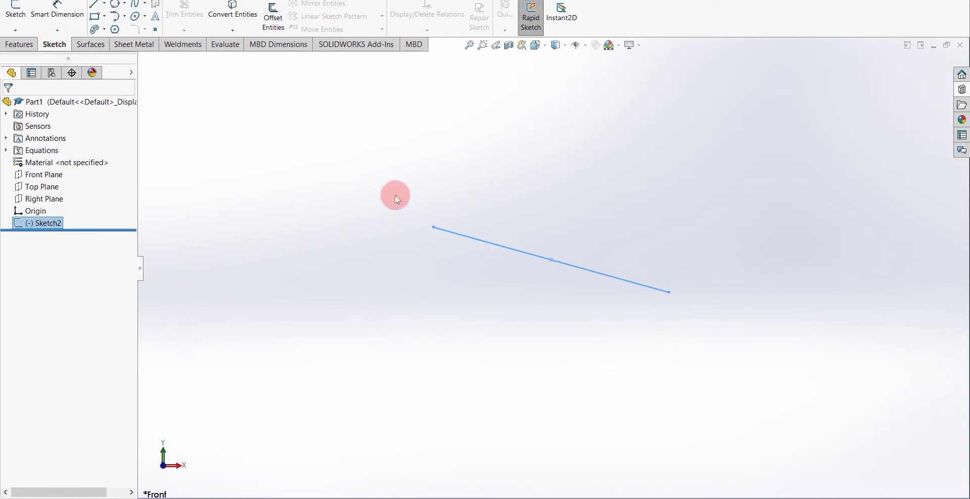
{"action": "left_click", "coordinate": [514, 366]}
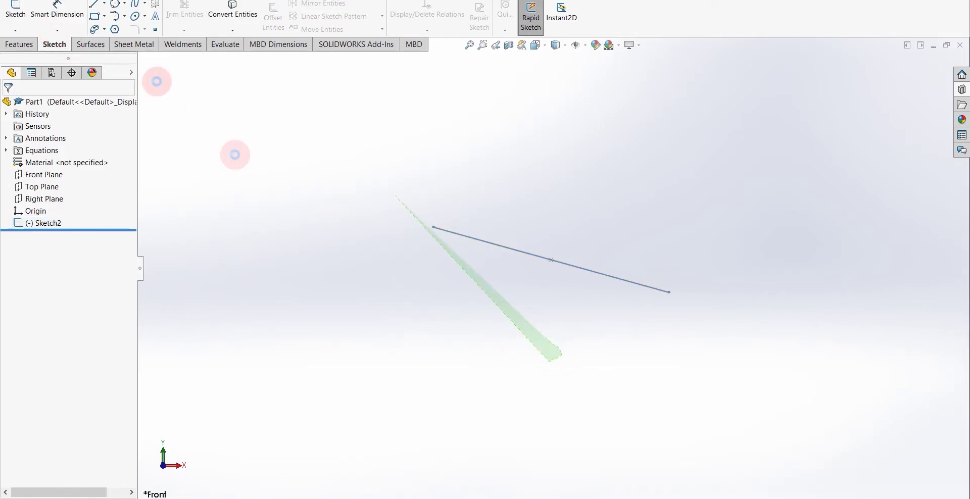
{"action": "right_click", "coordinate": [43, 222]}
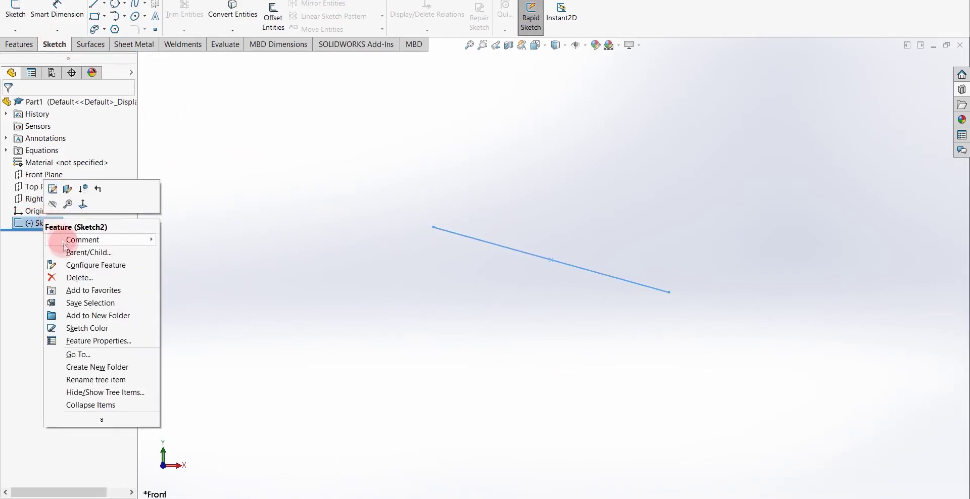
{"action": "left_click", "coordinate": [72, 277]}
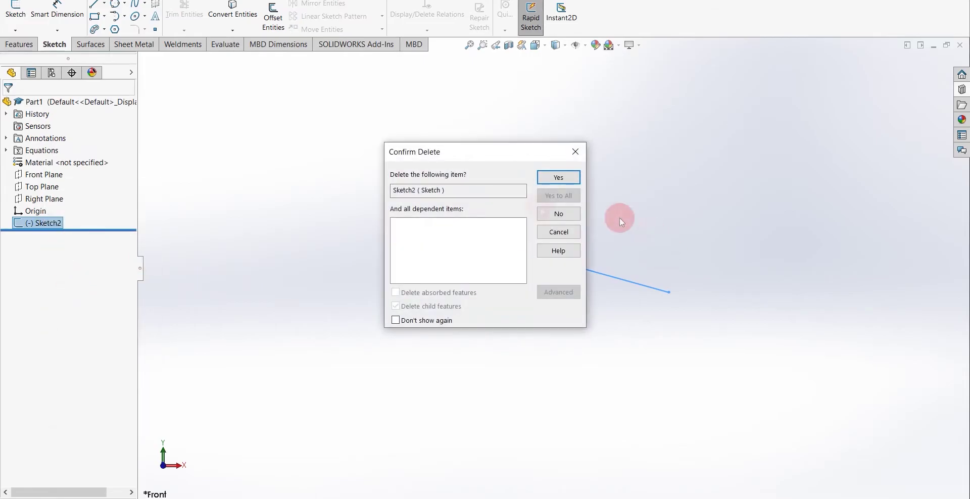
{"action": "left_click", "coordinate": [557, 178]}
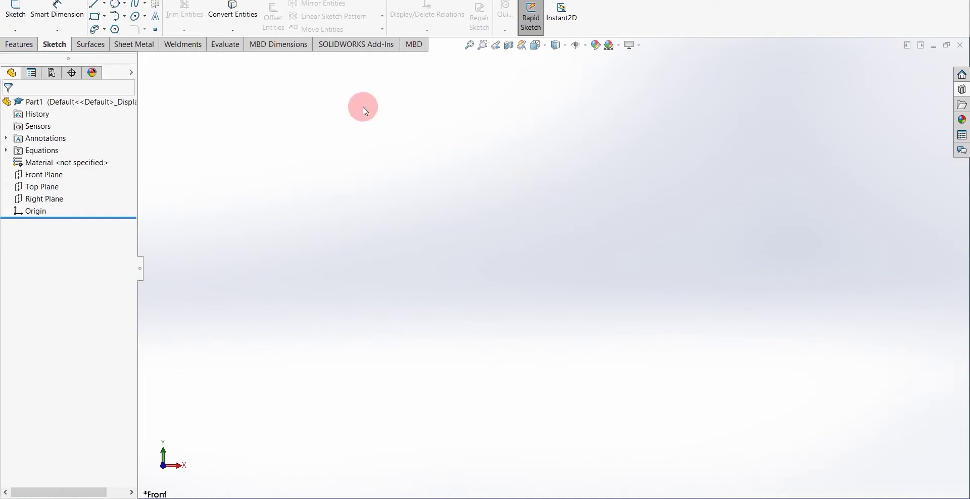
- Start a new sketch on the Front Plane
{"action": "left_click", "coordinate": [13, 13]}
{"action": "left_click", "coordinate": [466, 212]}
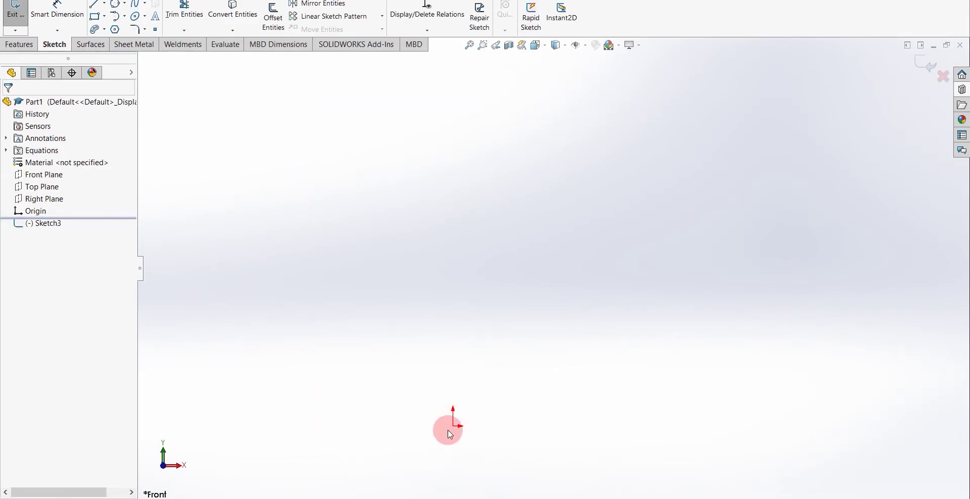
{"action": "scroll", "coordinate": [450, 428], "scroll_direction": "up", "scroll_amount": 1}
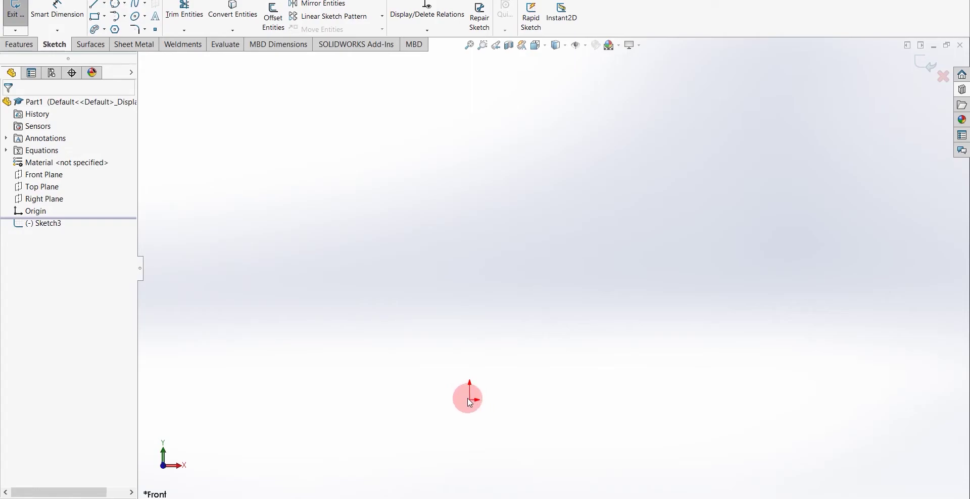
{"action": "left_click", "coordinate": [125, 4]}
{"action": "left_click", "coordinate": [125, 17]}
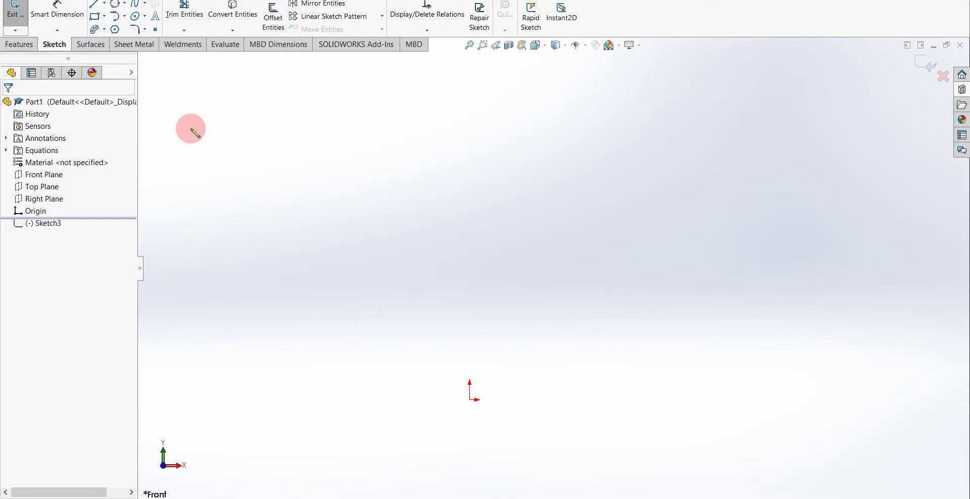
{"action": "scroll", "coordinate": [464, 391], "scroll_direction": "down", "scroll_amount": 2}
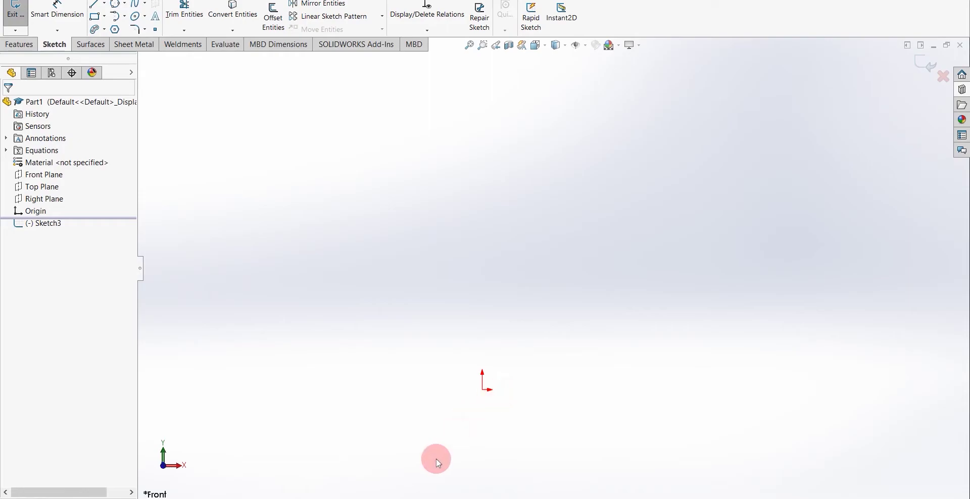
{"action": "scroll", "coordinate": [460, 387], "scroll_direction": "down", "scroll_amount": 2}
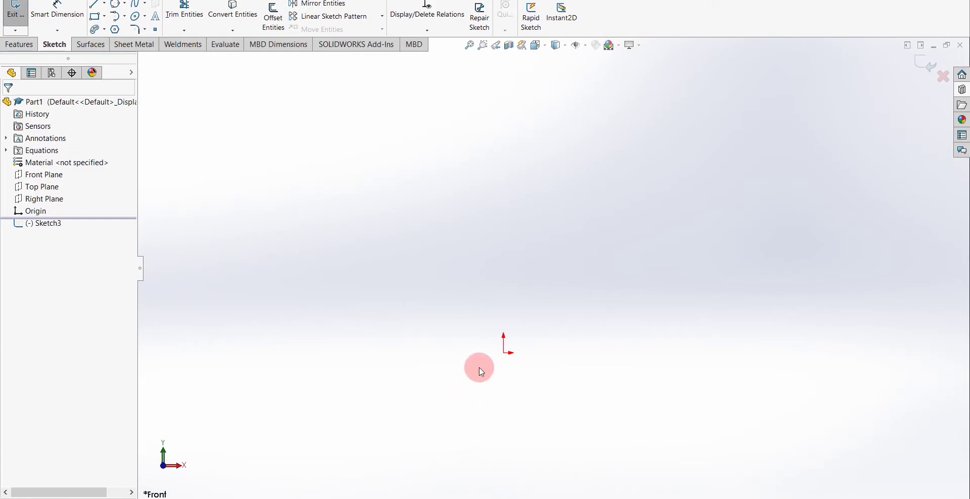
- Sketch two separate sloped lines above the origin, one about 20.5 mm long and one about 46.6 mm long
{"action": "left_click", "coordinate": [95, 5]}
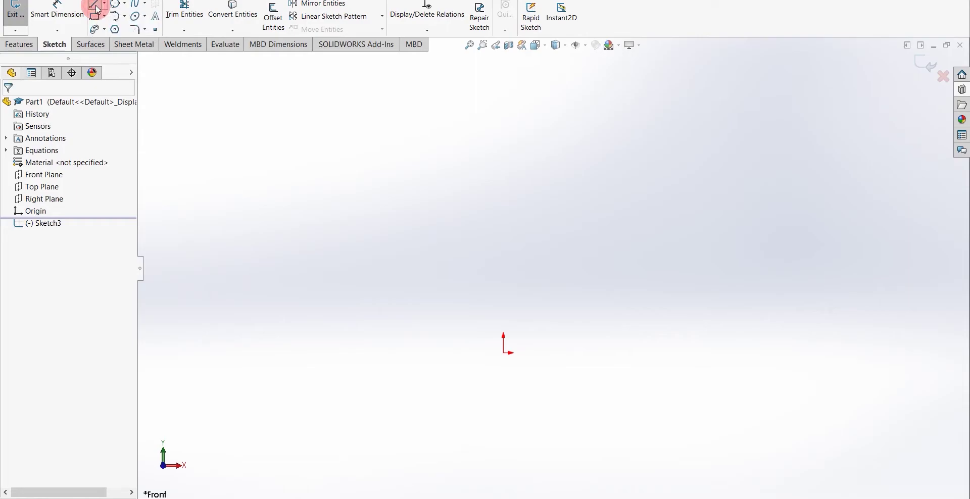
{"action": "left_click_drag", "start_coordinate": [496, 219], "coordinate": [479, 263]}
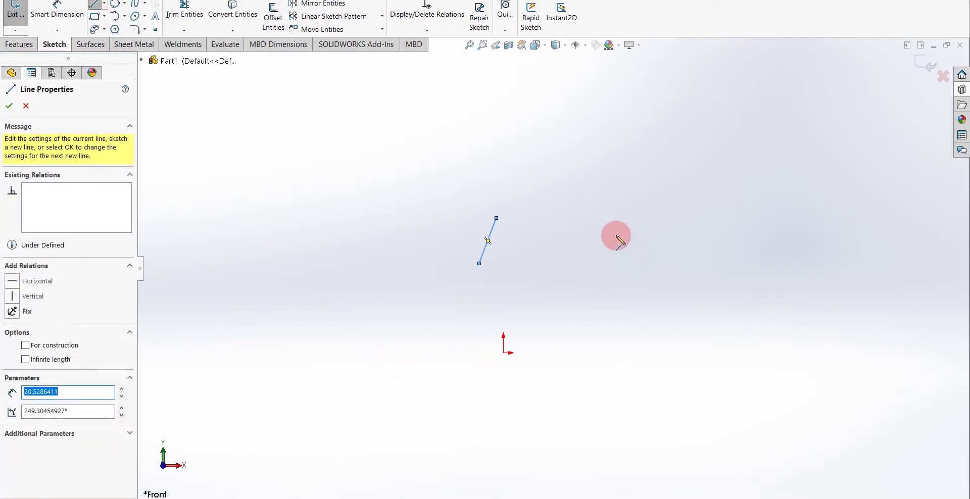
{"action": "left_click", "coordinate": [614, 222]}
{"action": "left_click_drag", "start_coordinate": [592, 276], "coordinate": [445, 323]}
{"action": "key", "text": "Escape"}
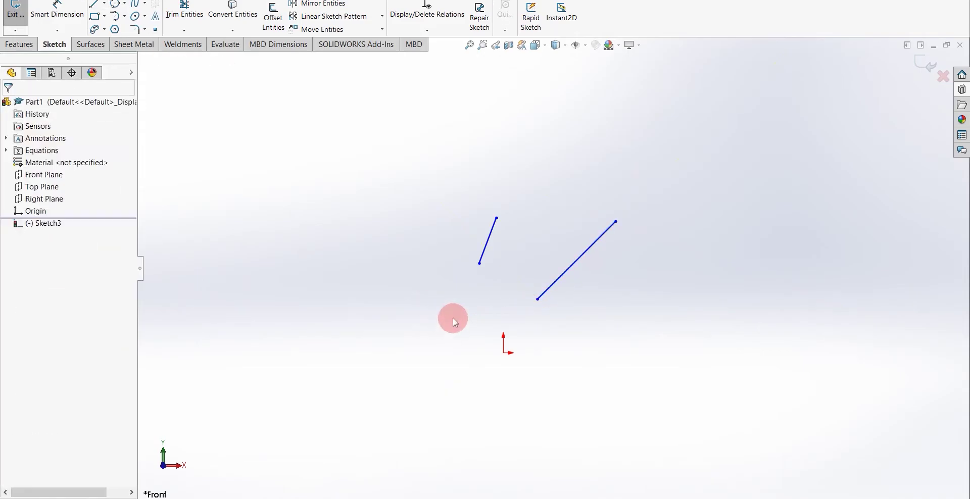
- Select both lines together to review the relations available between them, and clear the selection
{"action": "left_click", "coordinate": [482, 253]}
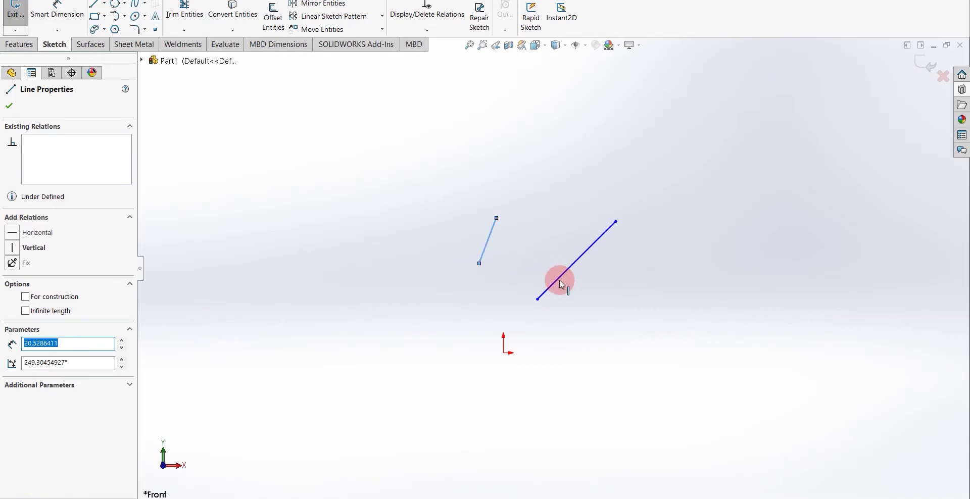
{"action": "left_click", "coordinate": [560, 284], "text": "ctrl"}
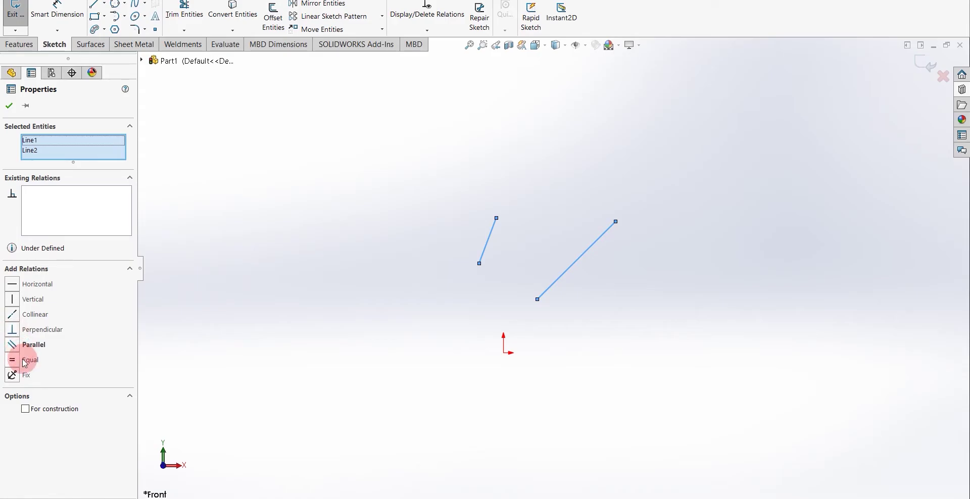
{"action": "left_click", "coordinate": [373, 264]}
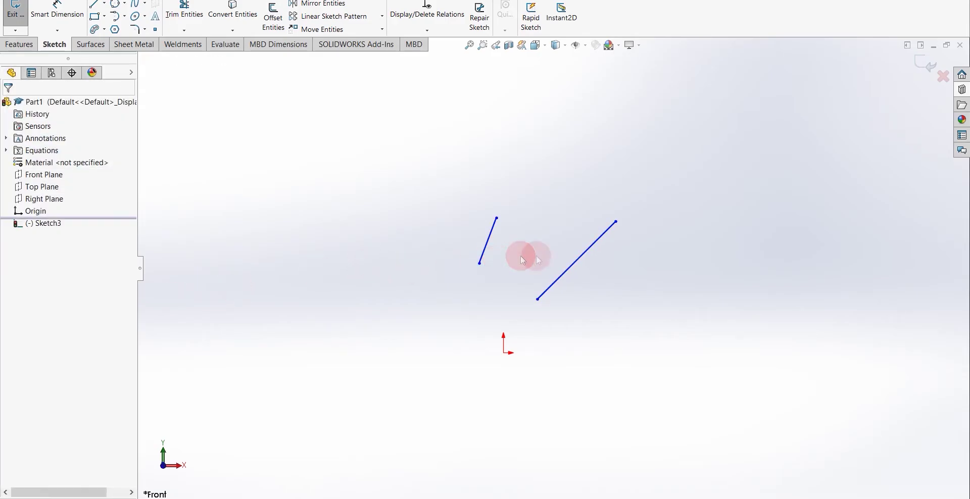
- Add a Horizontal relation to the longer line
{"action": "left_click", "coordinate": [572, 270]}
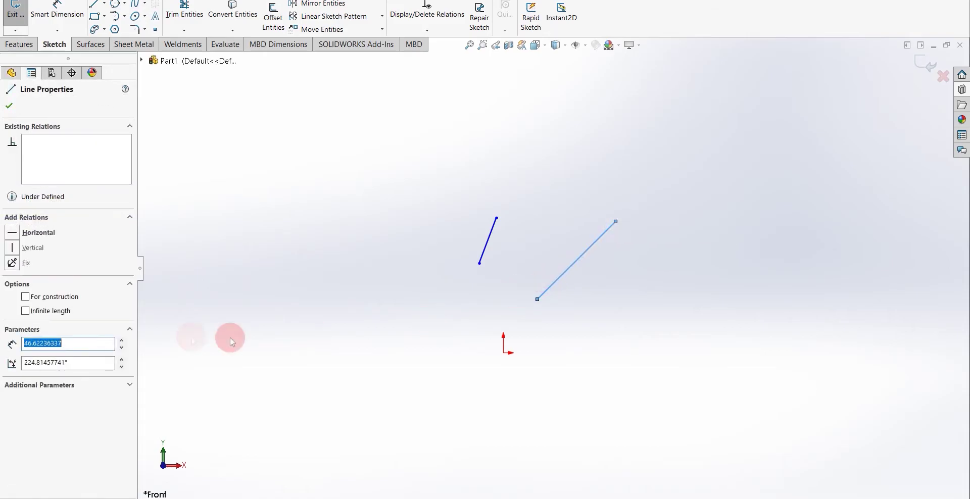
{"action": "left_click", "coordinate": [18, 236]}
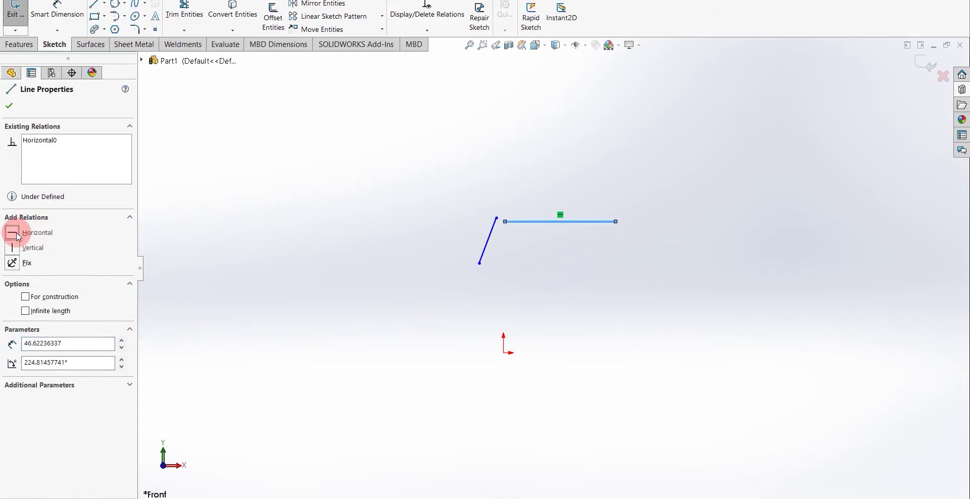
{"action": "left_click", "coordinate": [457, 216]}
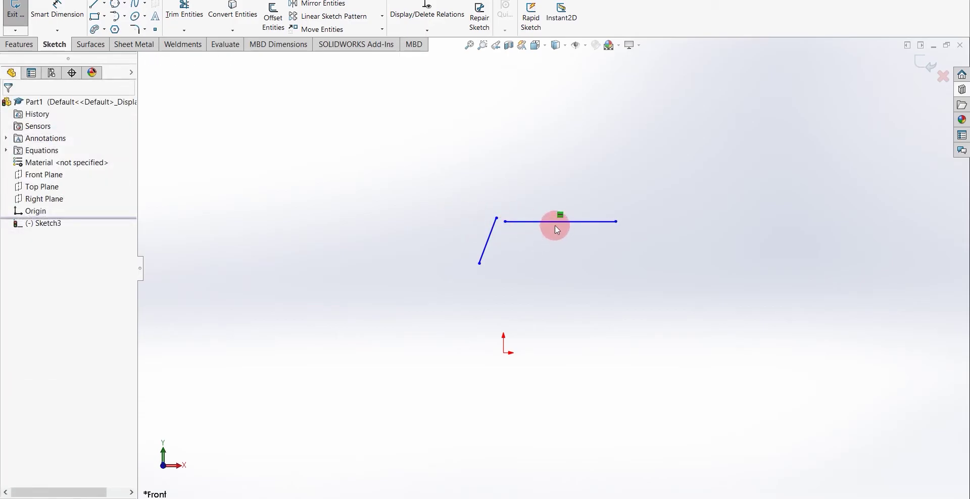
- Move the horizontal line slightly down to test its behaviour, and undo the move and the Horizontal relation
{"action": "mouse_move", "coordinate": [551, 222]}
{"action": "left_mouse_down"}
{"action": "mouse_move", "coordinate": [547, 145]}
{"action": "mouse_move", "coordinate": [540, 371]}
{"action": "mouse_move", "coordinate": [558, 171]}
{"action": "mouse_move", "coordinate": [558, 306]}
{"action": "mouse_move", "coordinate": [714, 292]}
{"action": "mouse_move", "coordinate": [389, 278]}
{"action": "mouse_move", "coordinate": [537, 281]}
{"action": "mouse_move", "coordinate": [555, 257]}
{"action": "mouse_move", "coordinate": [554, 196]}
{"action": "mouse_move", "coordinate": [546, 366]}
{"action": "mouse_move", "coordinate": [567, 222]}
{"action": "mouse_move", "coordinate": [560, 274]}
{"action": "mouse_move", "coordinate": [562, 234]}
{"action": "left_mouse_up"}
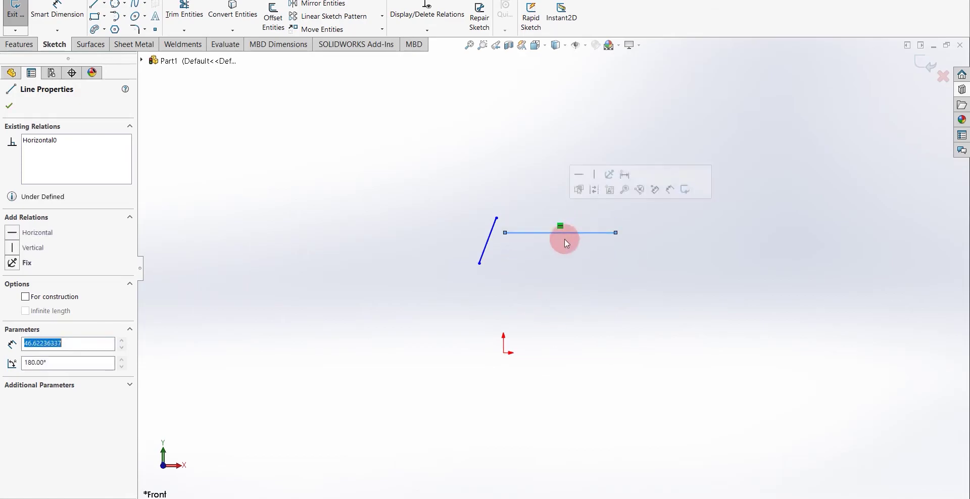
{"action": "key", "text": "ctrl+z"}
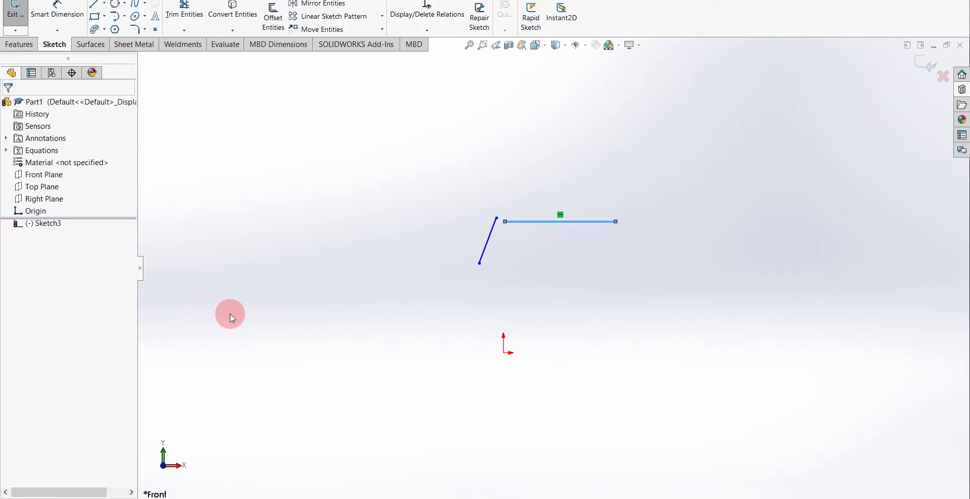
- Tilt the longer line to about 45° by moving its left endpoint, and add a Vertical relation to it
{"action": "left_click_drag", "start_coordinate": [505, 221], "coordinate": [537, 299]}
{"action": "left_click", "coordinate": [577, 264]}
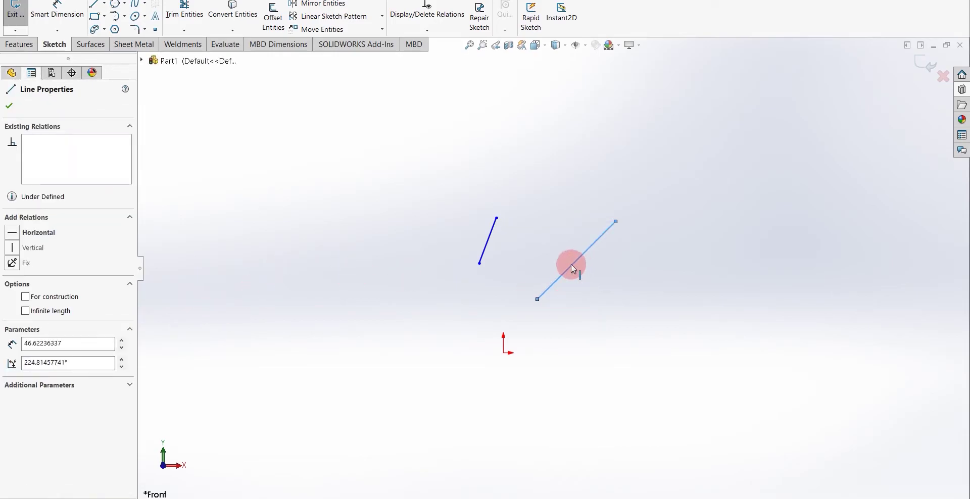
{"action": "left_click", "coordinate": [22, 247]}
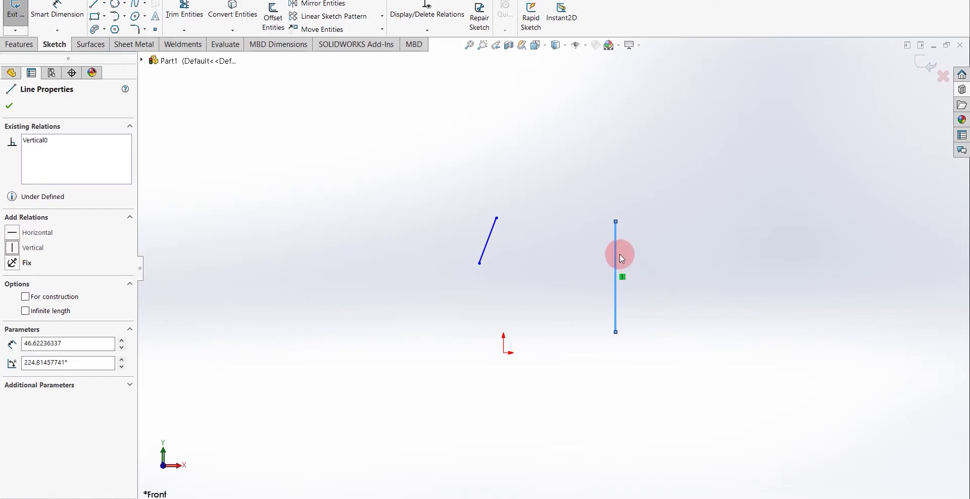
- Move the vertical line and its upper endpoint to test the Vertical relation, and undo the movement
{"action": "mouse_move", "coordinate": [618, 252]}
{"action": "left_mouse_down"}
{"action": "mouse_move", "coordinate": [417, 266]}
{"action": "mouse_move", "coordinate": [762, 264]}
{"action": "mouse_move", "coordinate": [340, 303]}
{"action": "mouse_move", "coordinate": [621, 307]}
{"action": "left_mouse_up"}
{"action": "mouse_move", "coordinate": [712, 310]}
{"action": "left_mouse_down"}
{"action": "mouse_move", "coordinate": [845, 281]}
{"action": "mouse_move", "coordinate": [538, 314]}
{"action": "mouse_move", "coordinate": [538, 323]}
{"action": "mouse_move", "coordinate": [719, 247]}
{"action": "mouse_move", "coordinate": [716, 188]}
{"action": "mouse_move", "coordinate": [571, 201]}
{"action": "mouse_move", "coordinate": [562, 316]}
{"action": "mouse_move", "coordinate": [710, 323]}
{"action": "mouse_move", "coordinate": [612, 252]}
{"action": "mouse_move", "coordinate": [615, 222]}
{"action": "mouse_move", "coordinate": [523, 238]}
{"action": "mouse_move", "coordinate": [607, 178]}
{"action": "mouse_move", "coordinate": [684, 98]}
{"action": "mouse_move", "coordinate": [649, 272]}
{"action": "mouse_move", "coordinate": [622, 341]}
{"action": "mouse_move", "coordinate": [664, 133]}
{"action": "mouse_move", "coordinate": [485, 143]}
{"action": "mouse_move", "coordinate": [633, 129]}
{"action": "mouse_move", "coordinate": [515, 136]}
{"action": "mouse_move", "coordinate": [598, 171]}
{"action": "mouse_move", "coordinate": [601, 228]}
{"action": "mouse_move", "coordinate": [616, 231]}
{"action": "mouse_move", "coordinate": [607, 214]}
{"action": "left_mouse_up"}
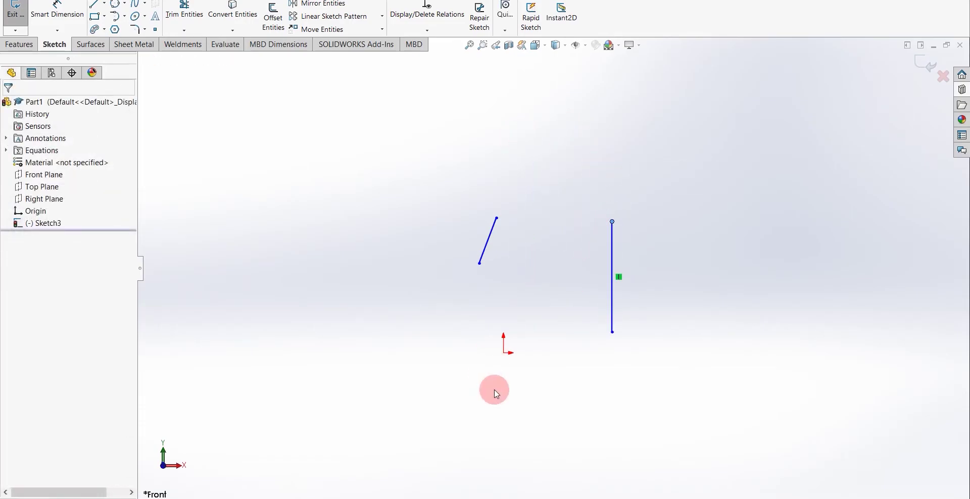
{"action": "key", "text": "ctrl+z"}
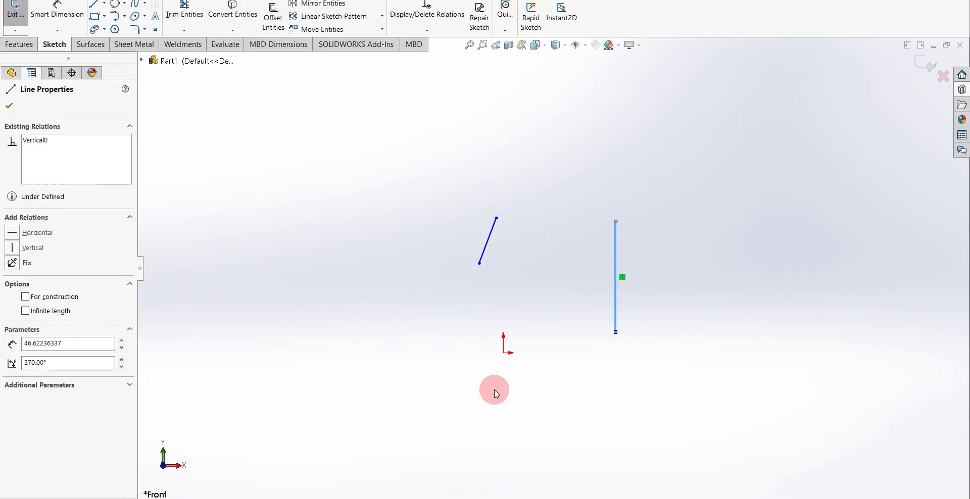
- Delete the Vertical relation from the longer line
{"action": "right_click", "coordinate": [622, 277]}
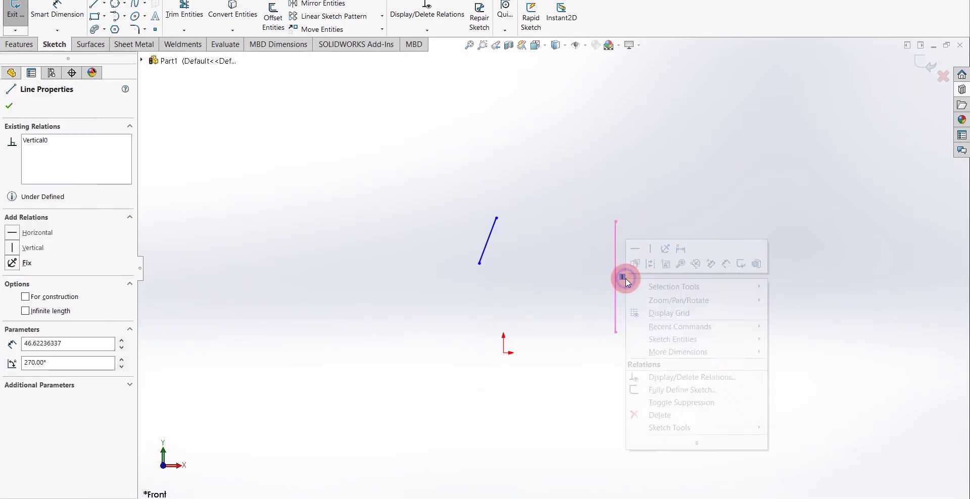
{"action": "left_click", "coordinate": [680, 421]}
- Add a Parallel relation between the short sloped line and the longer line
{"action": "left_click", "coordinate": [494, 235]}
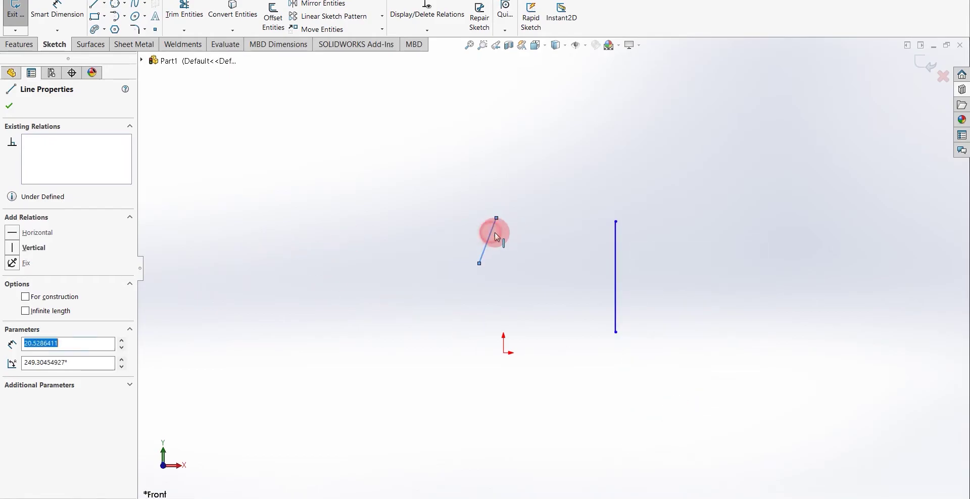
{"action": "left_click", "coordinate": [616, 258], "text": "ctrl"}
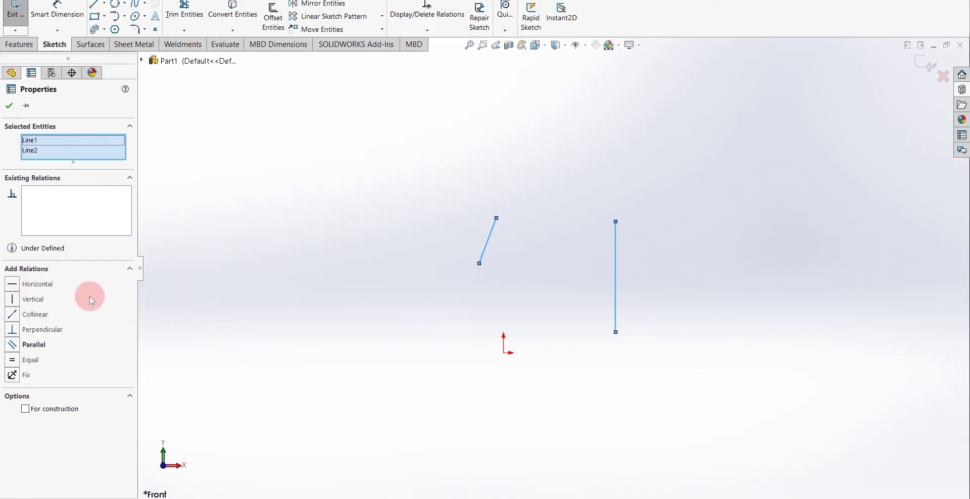
{"action": "left_click", "coordinate": [13, 345]}
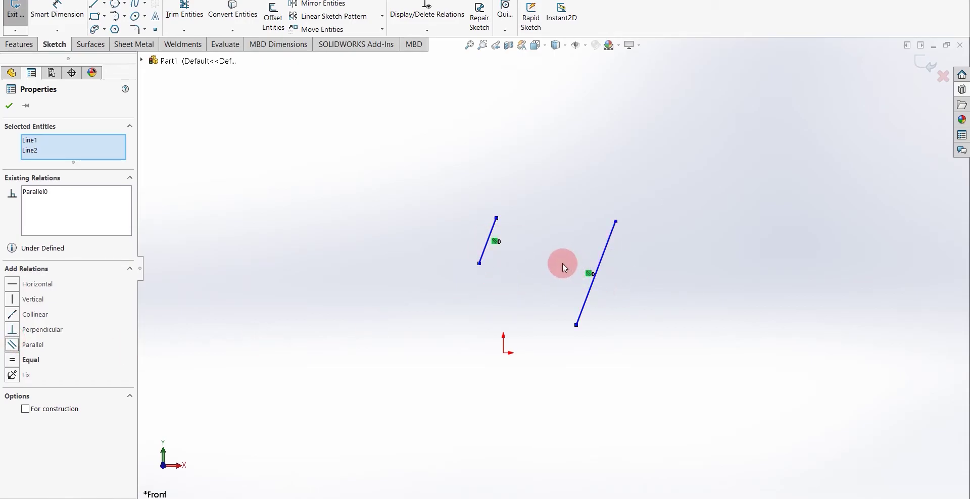
- Move the longer parallel line upward to test the relation, and undo the move and the Parallel relation
{"action": "left_click", "coordinate": [583, 308]}
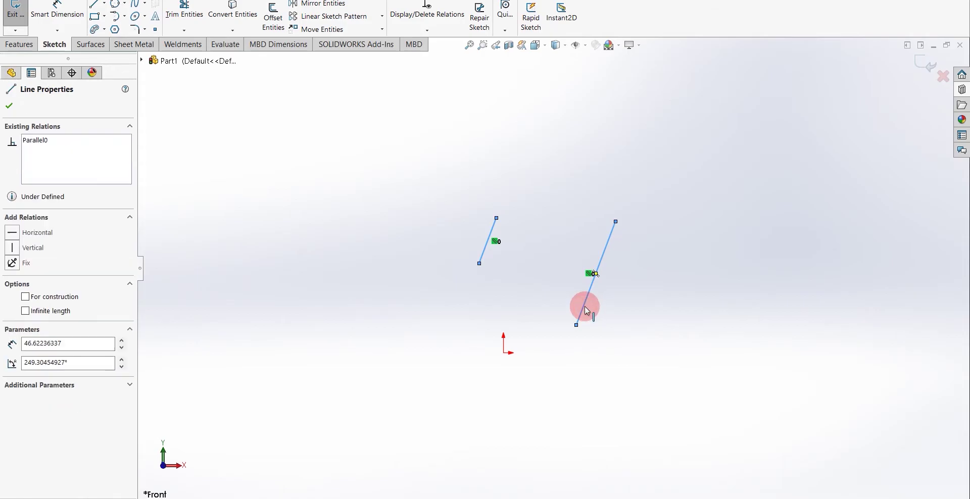
{"action": "mouse_move", "coordinate": [585, 310]}
{"action": "left_mouse_down"}
{"action": "mouse_move", "coordinate": [428, 313]}
{"action": "mouse_move", "coordinate": [591, 313]}
{"action": "mouse_move", "coordinate": [601, 407]}
{"action": "mouse_move", "coordinate": [705, 228]}
{"action": "mouse_move", "coordinate": [444, 364]}
{"action": "mouse_move", "coordinate": [749, 264]}
{"action": "mouse_move", "coordinate": [618, 314]}
{"action": "mouse_move", "coordinate": [560, 287]}
{"action": "mouse_move", "coordinate": [583, 212]}
{"action": "mouse_move", "coordinate": [609, 223]}
{"action": "mouse_move", "coordinate": [626, 272]}
{"action": "mouse_move", "coordinate": [521, 337]}
{"action": "mouse_move", "coordinate": [534, 235]}
{"action": "mouse_move", "coordinate": [684, 270]}
{"action": "mouse_move", "coordinate": [561, 320]}
{"action": "mouse_move", "coordinate": [645, 212]}
{"action": "mouse_move", "coordinate": [578, 323]}
{"action": "mouse_move", "coordinate": [589, 271]}
{"action": "left_mouse_up"}
{"action": "left_click", "coordinate": [669, 332]}
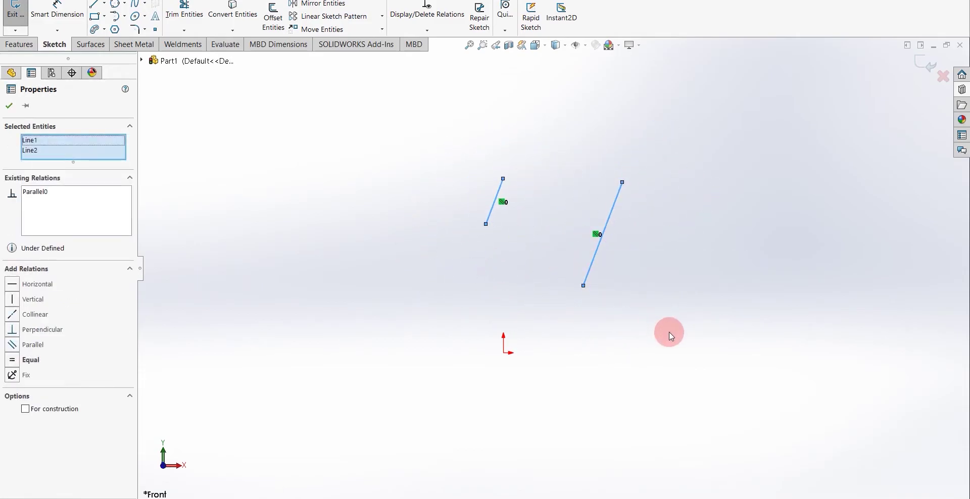
{"action": "key", "text": "ctrl+z"}
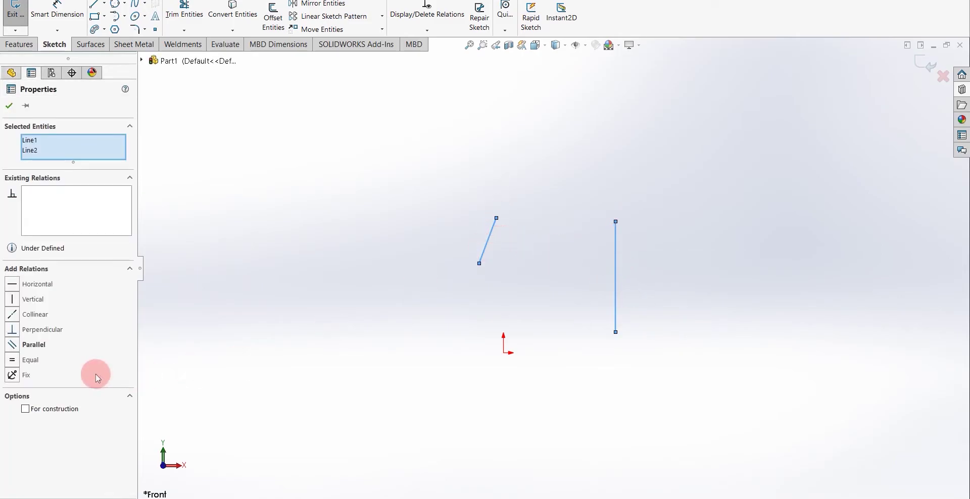
- Try a Perpendicular relation between the two lines with a test move of the longer line, and undo it all
{"action": "left_click", "coordinate": [15, 330]}
{"action": "key", "text": "f"}
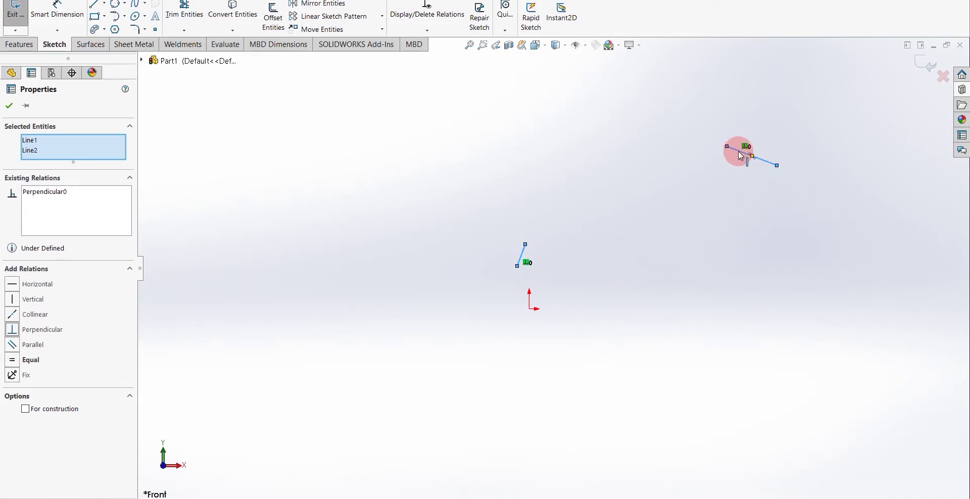
{"action": "left_click", "coordinate": [740, 155]}
{"action": "left_click_drag", "start_coordinate": [738, 159], "coordinate": [748, 176]}
{"action": "key", "text": "ctrl+z"}
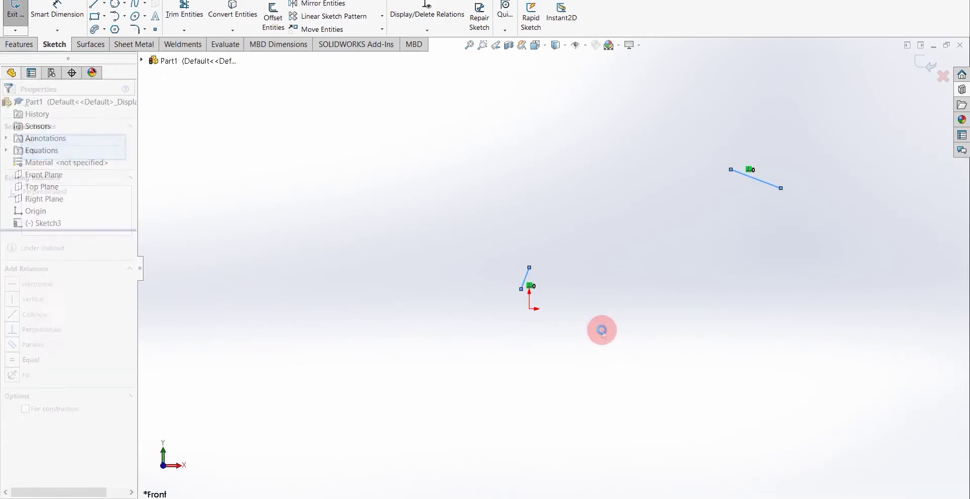
{"action": "key", "text": "ctrl+z"}
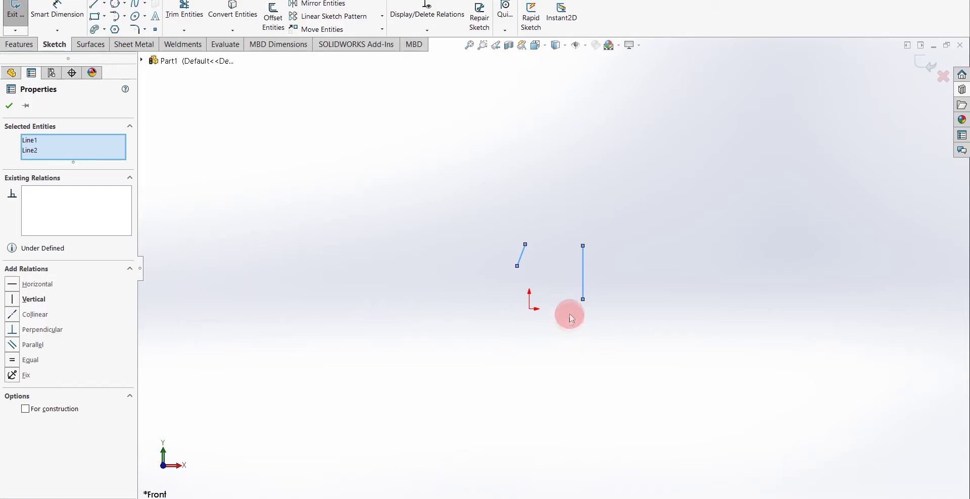
- Add a Midpoint relation between the vertical line's lower endpoint and the short sloped line
{"action": "left_click", "coordinate": [580, 301]}
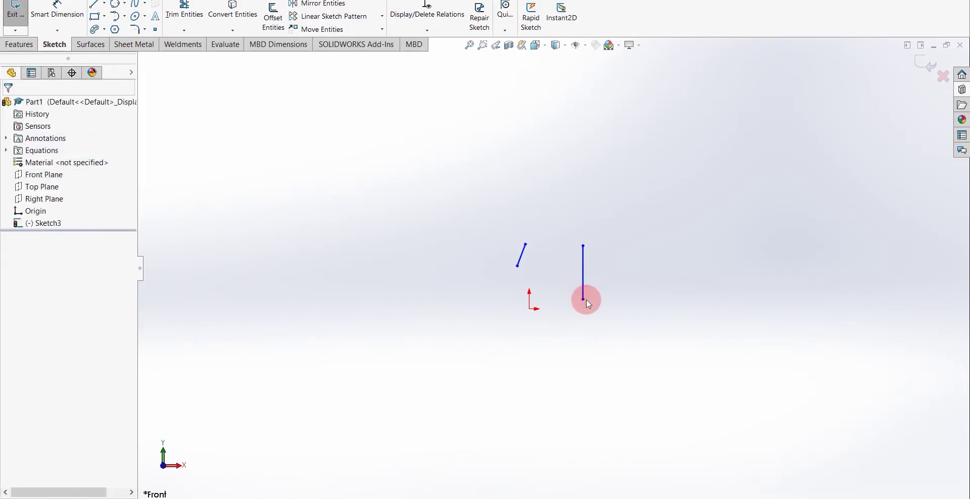
{"action": "left_click", "coordinate": [583, 300]}
{"action": "left_click", "coordinate": [529, 267]}
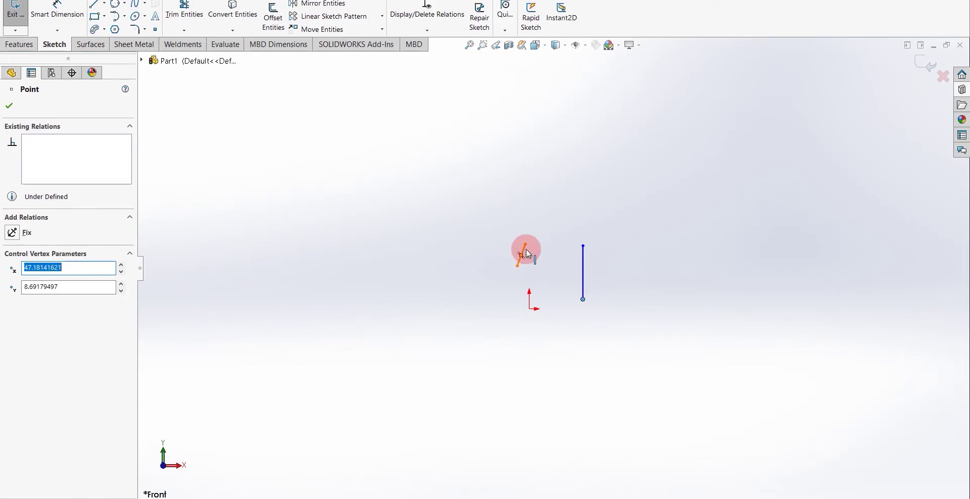
{"action": "left_click", "coordinate": [524, 252], "text": "ctrl"}
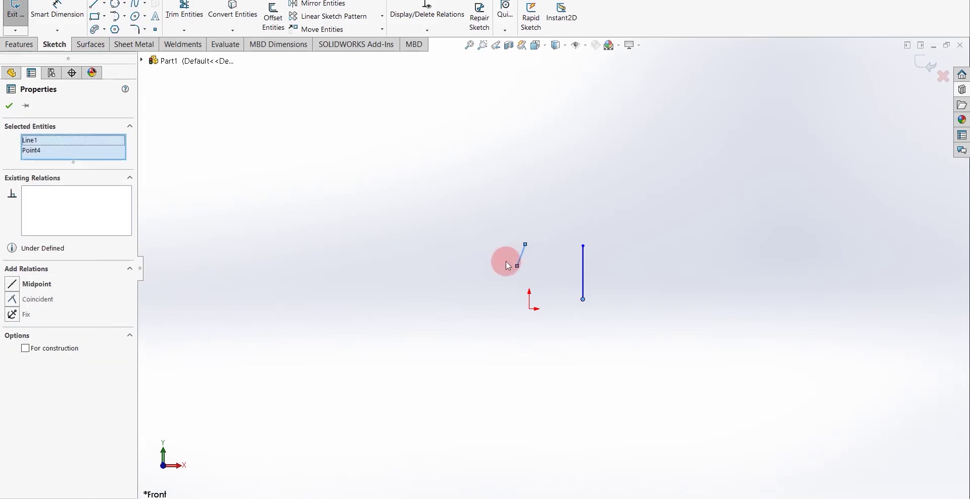
{"action": "left_click", "coordinate": [13, 287]}
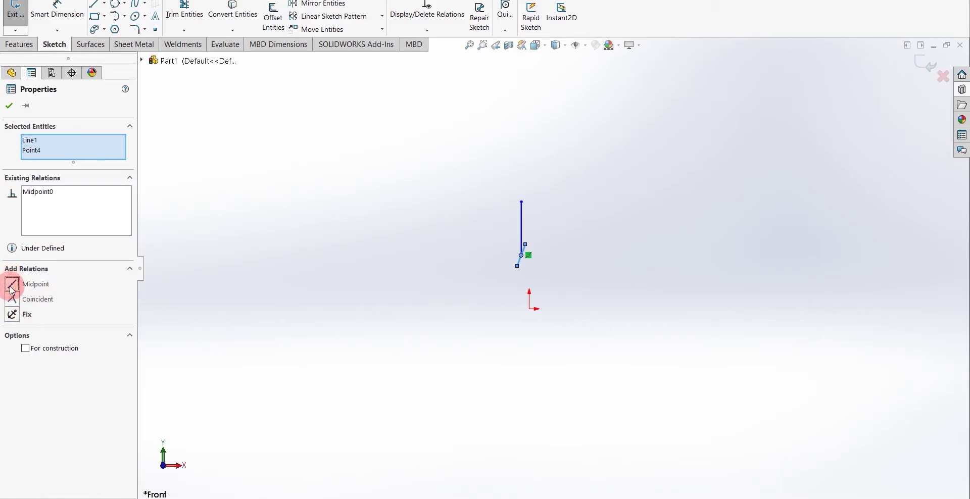
- Swing the sloped line's lower endpoint up and to the left to test the Midpoint relation
{"action": "scroll", "coordinate": [535, 244], "scroll_direction": "down", "scroll_amount": 5}
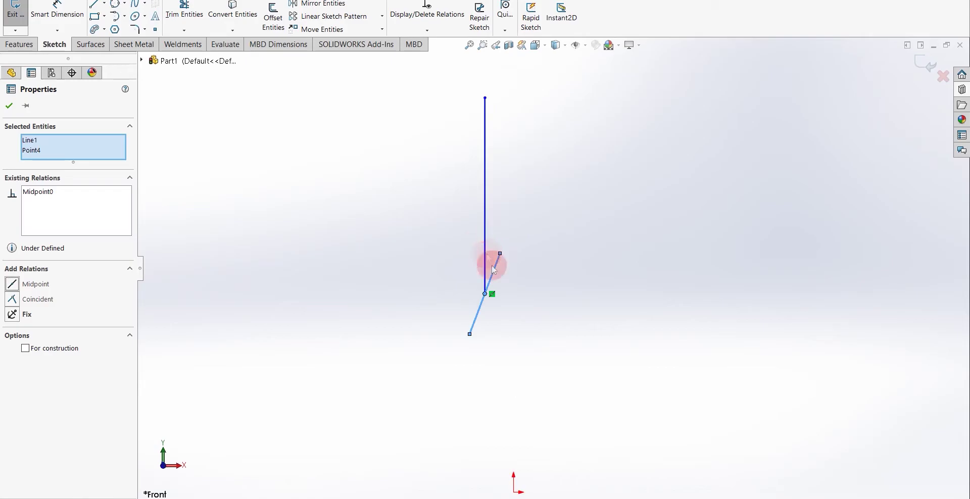
{"action": "scroll", "coordinate": [476, 306], "scroll_direction": "down", "scroll_amount": 2}
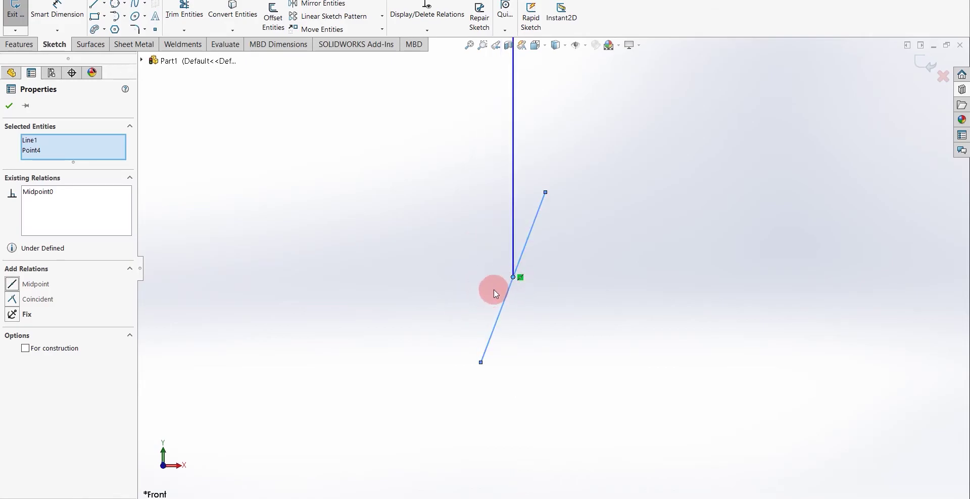
{"action": "left_click", "coordinate": [493, 288]}
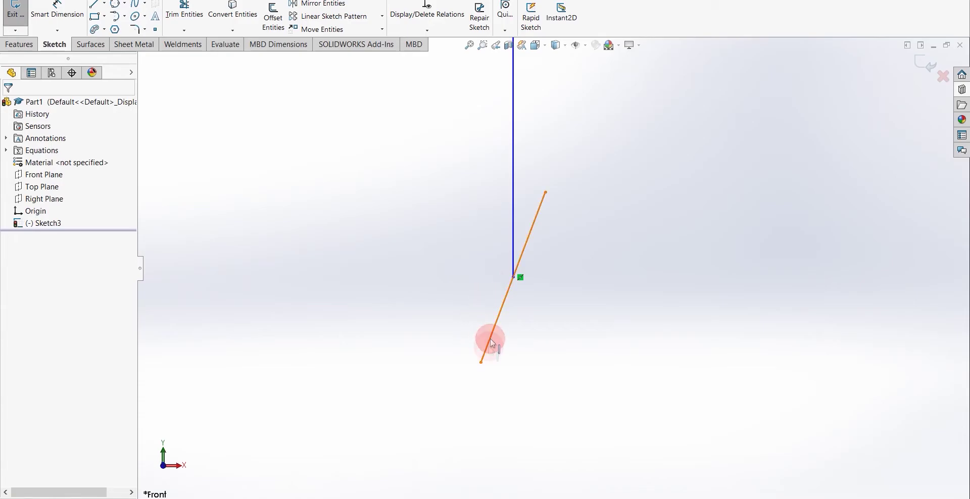
{"action": "mouse_move", "coordinate": [480, 363]}
{"action": "left_mouse_down"}
{"action": "mouse_move", "coordinate": [452, 416]}
{"action": "mouse_move", "coordinate": [348, 421]}
{"action": "mouse_move", "coordinate": [253, 312]}
{"action": "mouse_move", "coordinate": [275, 223]}
{"action": "mouse_move", "coordinate": [329, 177]}
{"action": "mouse_move", "coordinate": [433, 142]}
{"action": "mouse_move", "coordinate": [561, 127]}
{"action": "mouse_move", "coordinate": [738, 150]}
{"action": "mouse_move", "coordinate": [771, 288]}
{"action": "mouse_move", "coordinate": [565, 402]}
{"action": "mouse_move", "coordinate": [328, 335]}
{"action": "mouse_move", "coordinate": [325, 251]}
{"action": "mouse_move", "coordinate": [355, 344]}
{"action": "mouse_move", "coordinate": [680, 318]}
{"action": "mouse_move", "coordinate": [472, 151]}
{"action": "mouse_move", "coordinate": [279, 327]}
{"action": "mouse_move", "coordinate": [596, 342]}
{"action": "mouse_move", "coordinate": [461, 257]}
{"action": "mouse_move", "coordinate": [441, 277]}
{"action": "left_mouse_up"}
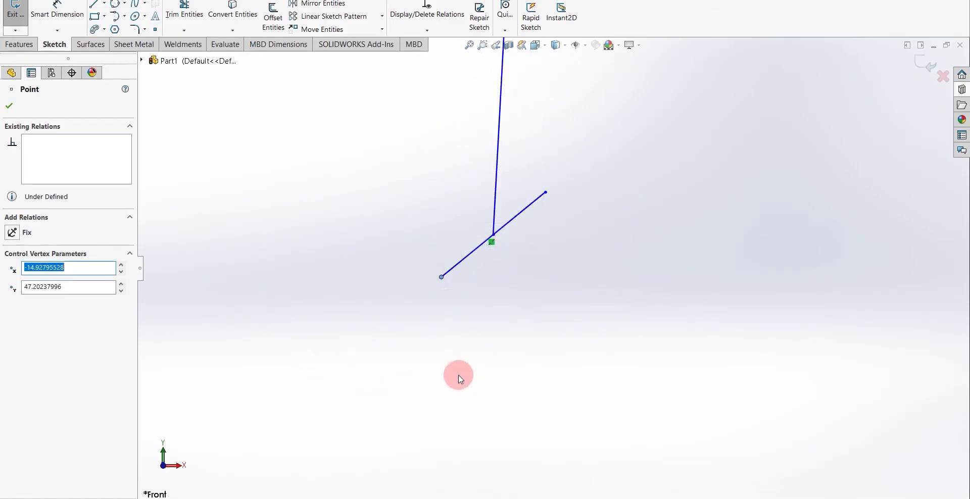
- Delete the Midpoint relation, and undo all changes back to the two separate lines
{"action": "right_click", "coordinate": [492, 241]}
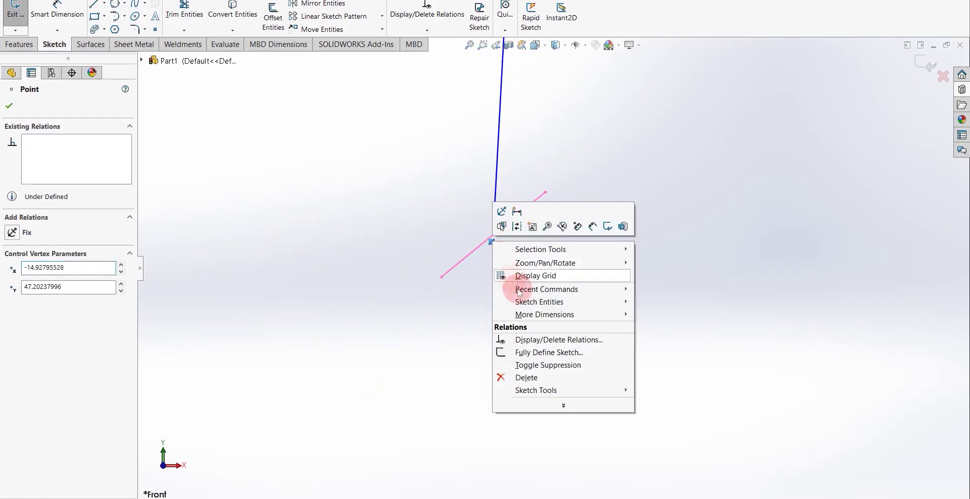
{"action": "left_click", "coordinate": [525, 374]}
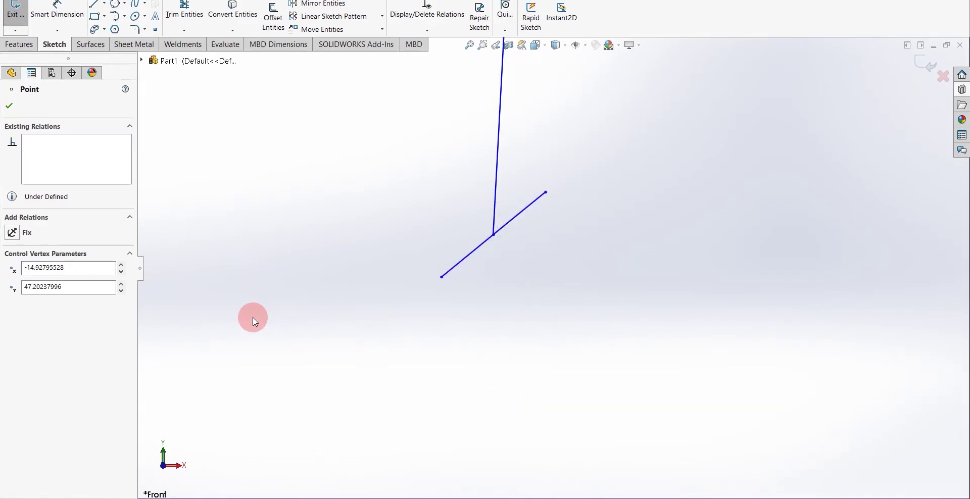
{"action": "key", "text": "ctrl+z"}
{"action": "key", "text": "ctrl+z"}
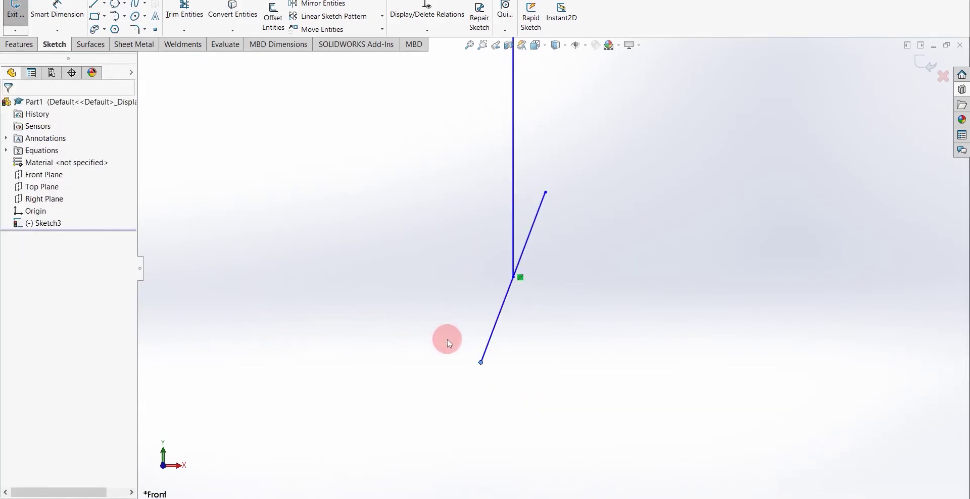
{"action": "key", "text": "ctrl+z"}
- Add a Coincident relation between the vertical line's lower endpoint and the sloped line, and extend the sloped line past that endpoint
{"action": "key", "text": "f"}
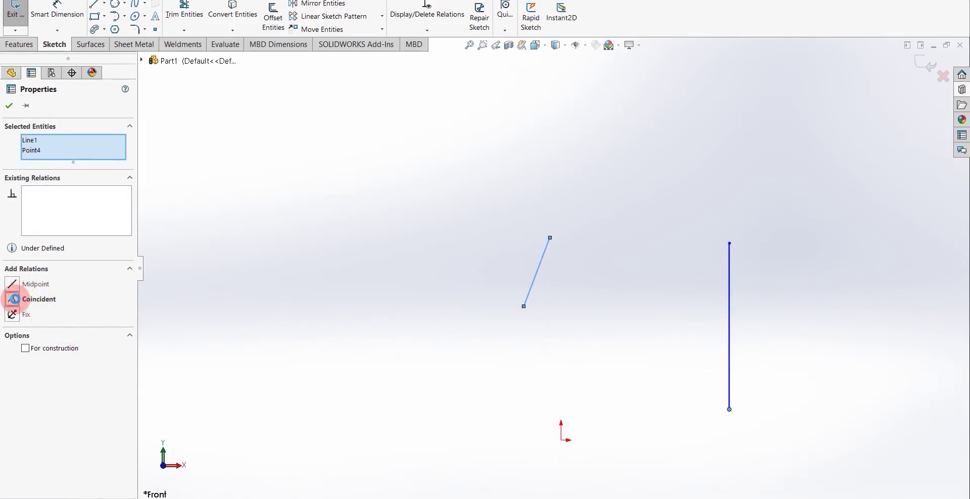
{"action": "left_click", "coordinate": [13, 299]}
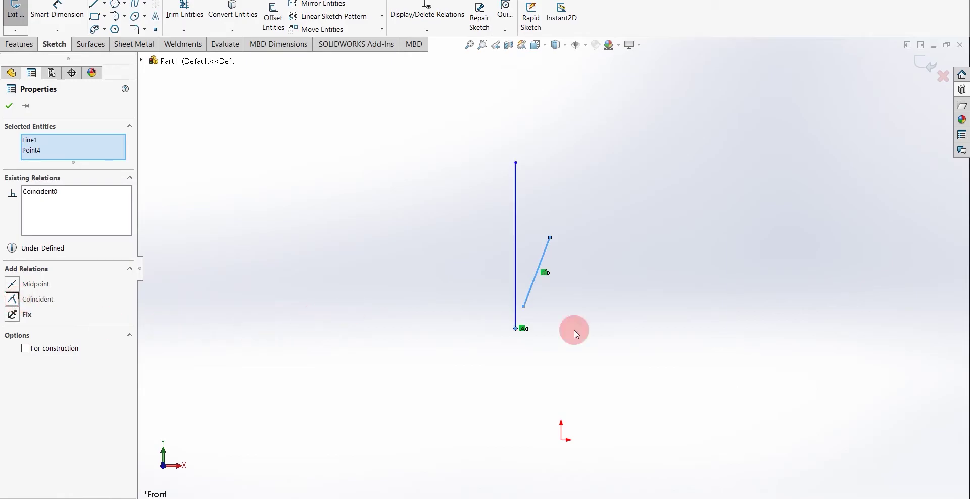
{"action": "scroll", "coordinate": [523, 310], "scroll_direction": "down", "scroll_amount": 3}
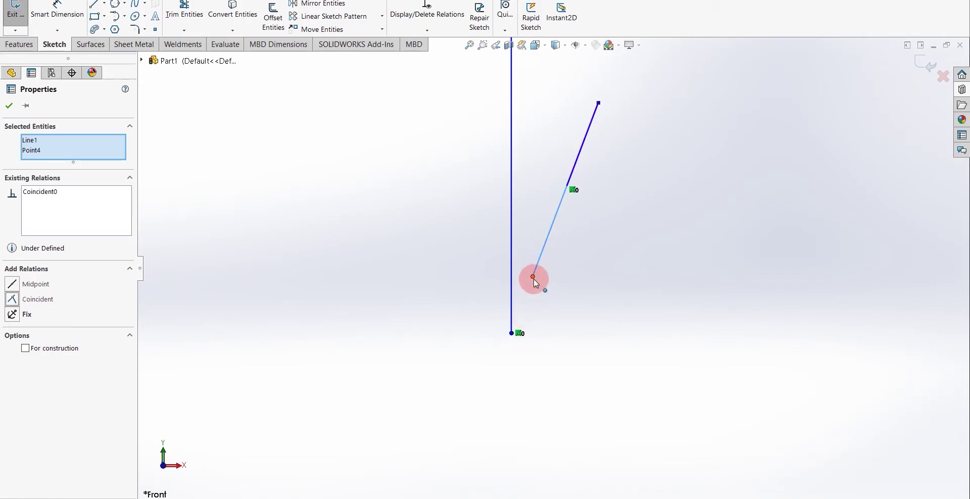
{"action": "left_click_drag", "start_coordinate": [534, 279], "coordinate": [485, 388]}
{"action": "left_click", "coordinate": [580, 282]}
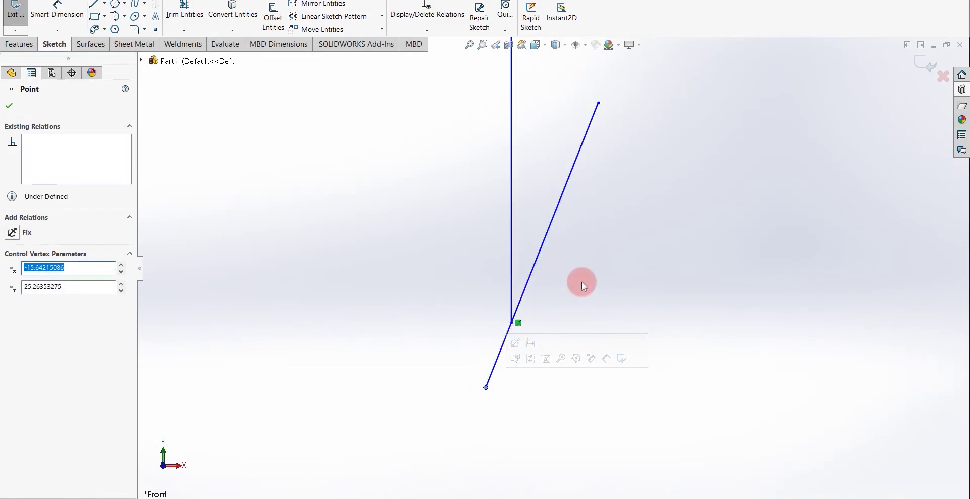
- Undo the sloped line's extension and the Coincident relation
{"action": "key", "text": "ctrl+z"}
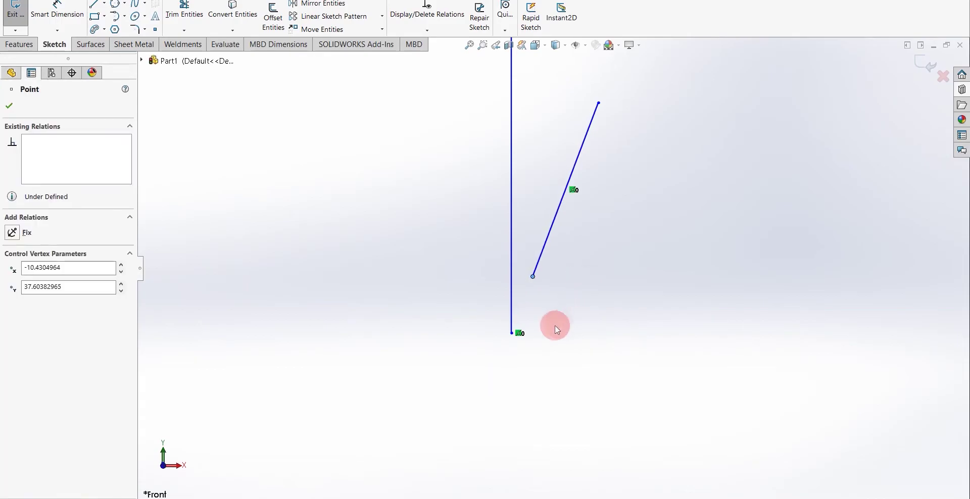
{"action": "key", "text": "ctrl+z"}
- Clear the selection and delete the short sloped line, keeping the vertical line
{"action": "scroll", "coordinate": [529, 332], "scroll_direction": "up", "scroll_amount": 5}
{"action": "scroll", "coordinate": [529, 332], "scroll_direction": "up", "scroll_amount": 1}
{"action": "left_click", "coordinate": [489, 349]}
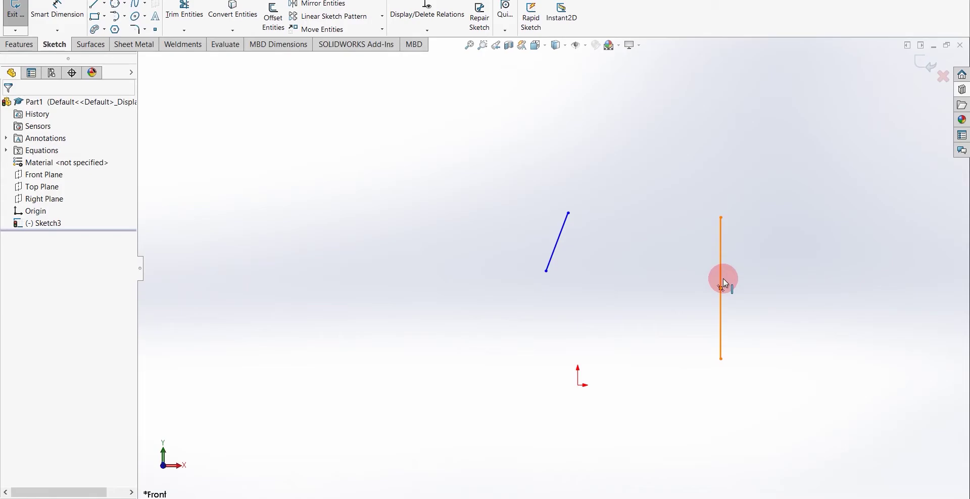
{"action": "left_click", "coordinate": [565, 235]}
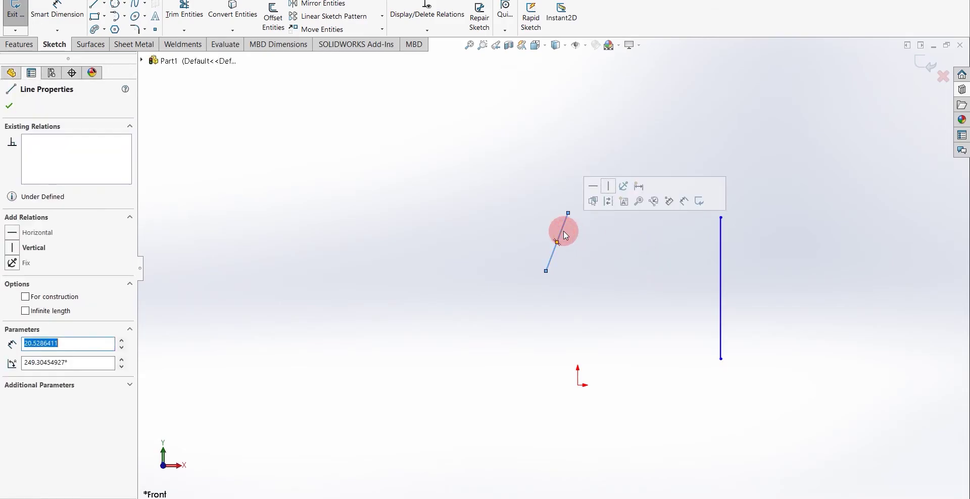
{"action": "key", "text": "Delete"}
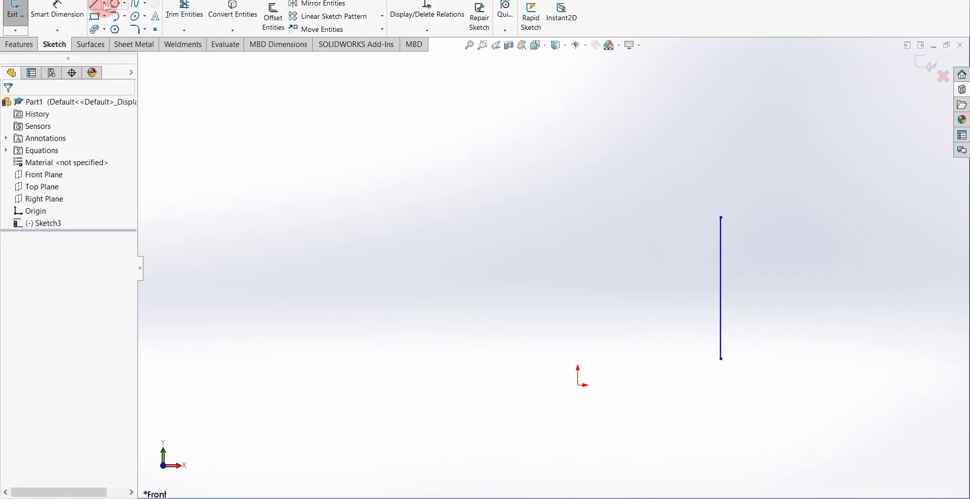
- Sketch a circle between the origin and the vertical line, with its centre above the origin and without touching the line
{"action": "left_click", "coordinate": [125, 5]}
{"action": "left_click", "coordinate": [124, 17]}
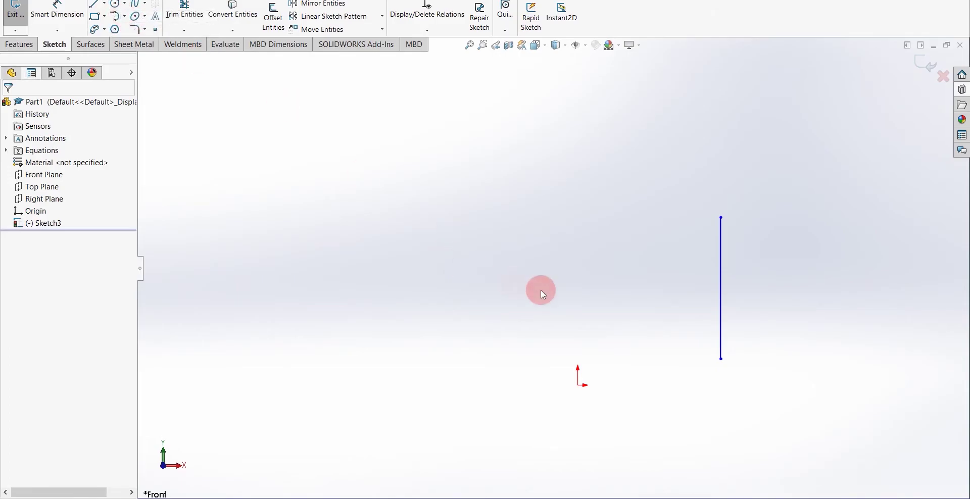
{"action": "mouse_move", "coordinate": [547, 201]}
{"action": "left_mouse_down"}
{"action": "mouse_move", "coordinate": [550, 189]}
{"action": "mouse_move", "coordinate": [557, 207]}
{"action": "left_mouse_up"}
{"action": "key", "text": "Escape"}
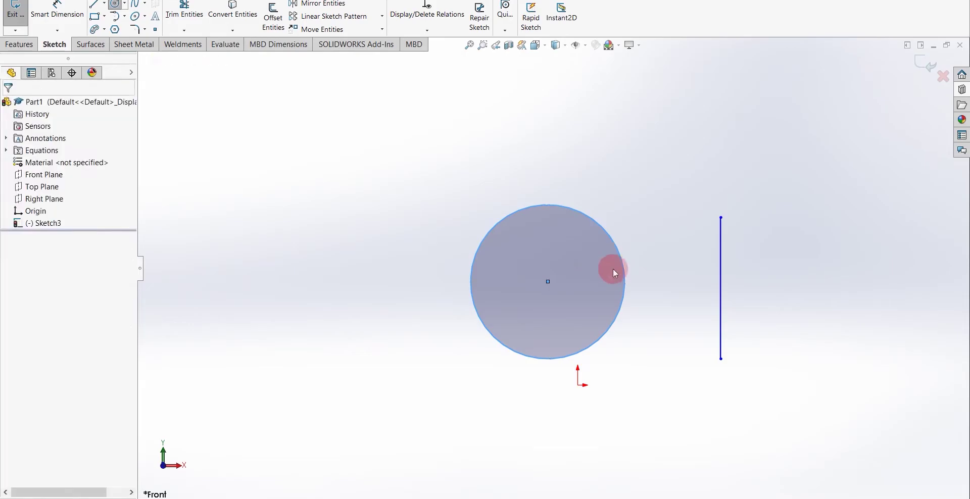
- Add a Tangent relation between the circle and the vertical line, and move the line's lower endpoint to test it
{"action": "left_click", "coordinate": [723, 263]}
{"action": "left_click", "coordinate": [481, 247], "text": "ctrl"}
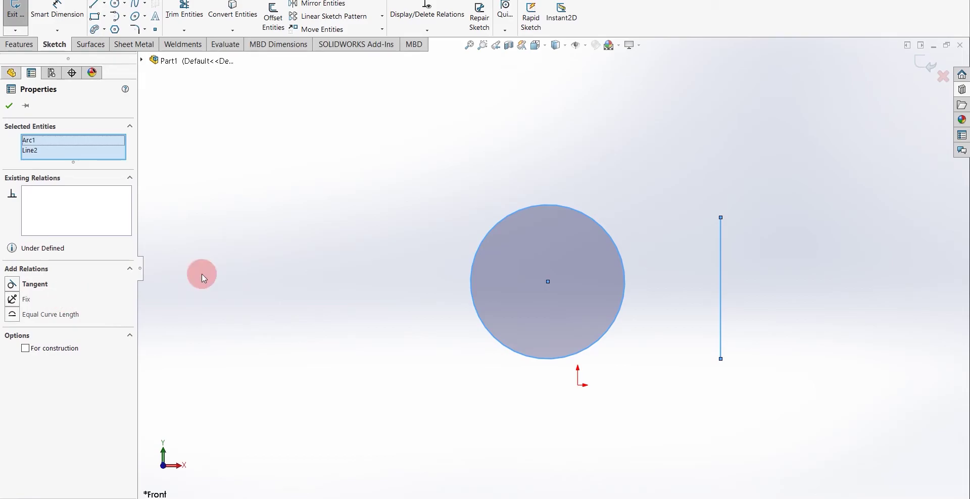
{"action": "left_click", "coordinate": [12, 284]}
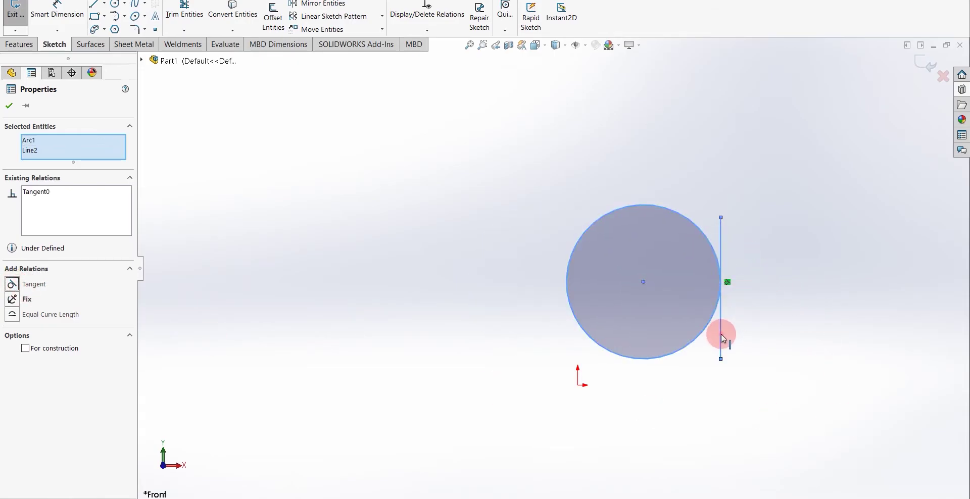
{"action": "left_click_drag", "start_coordinate": [723, 361], "coordinate": [701, 348]}
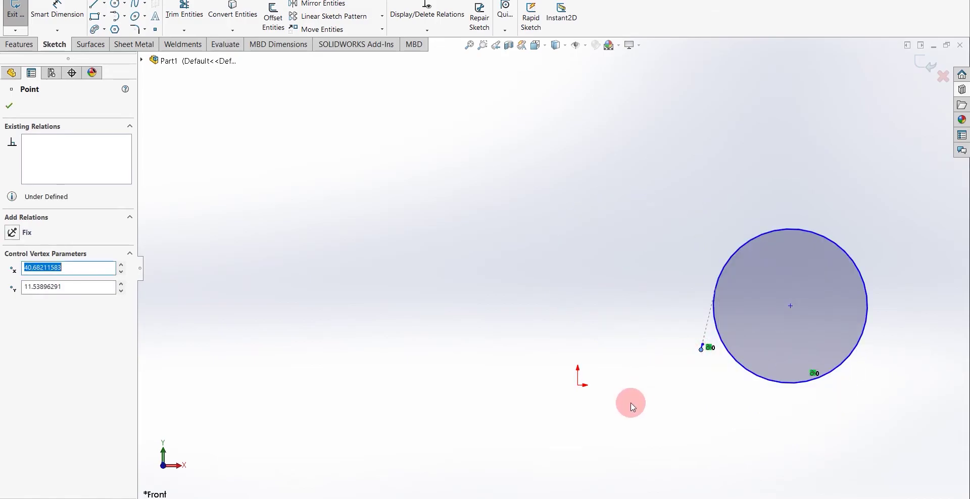
- Undo the endpoint moves and the Tangent relation, and try an Equal Curve Length relation between the circle and the line
{"action": "key", "text": "ctrl+z"}
{"action": "left_click", "coordinate": [704, 369]}
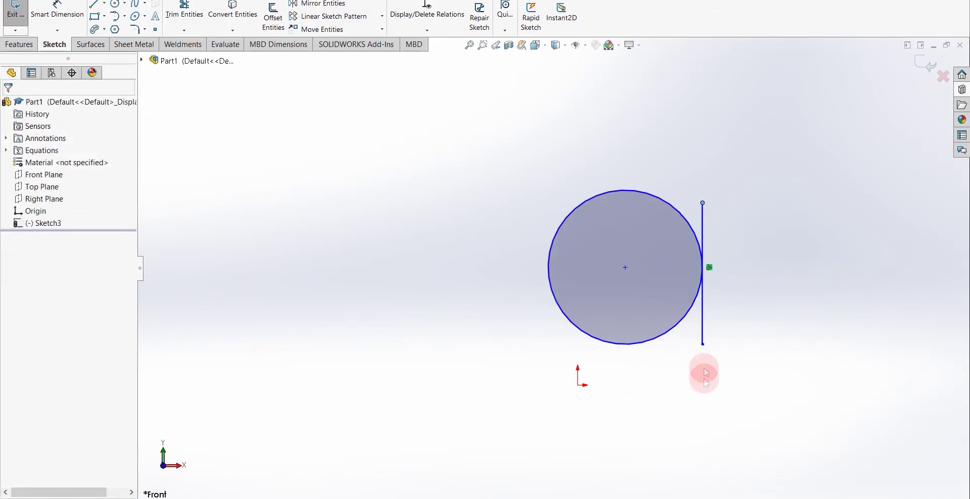
{"action": "key", "text": "ctrl+z"}
{"action": "key", "text": "ctrl+z"}
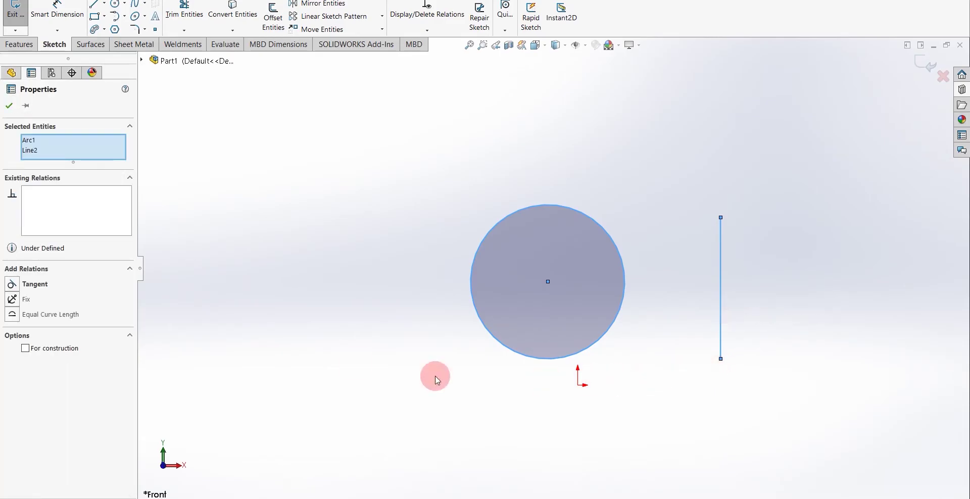
{"action": "left_click", "coordinate": [13, 315]}
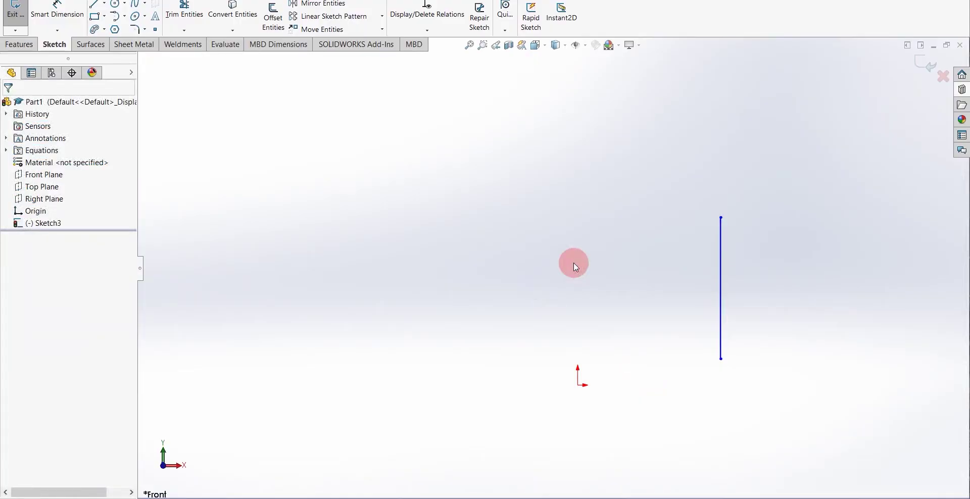
- Sketch a steep sloped line about 47 mm long, beside the vertical line and above the origin
{"action": "left_click", "coordinate": [94, 4]}
{"action": "left_click", "coordinate": [551, 204]}
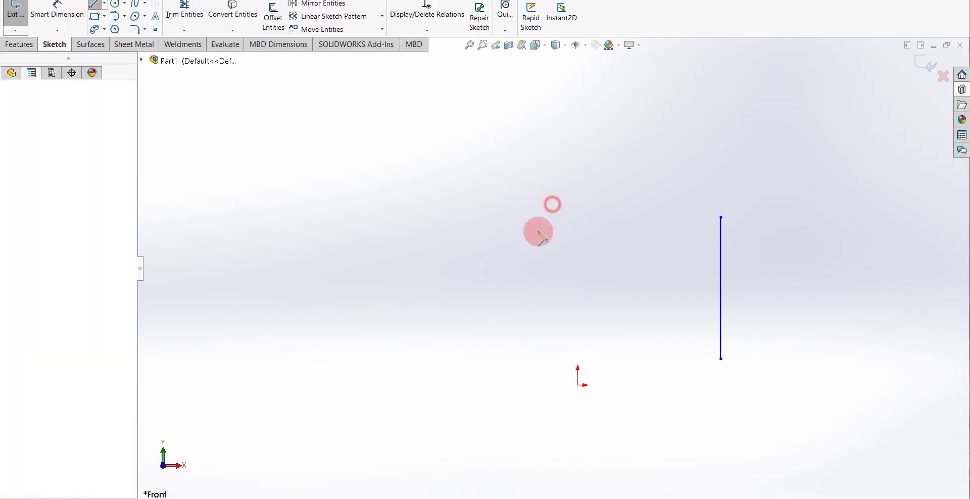
{"action": "left_click", "coordinate": [532, 345]}
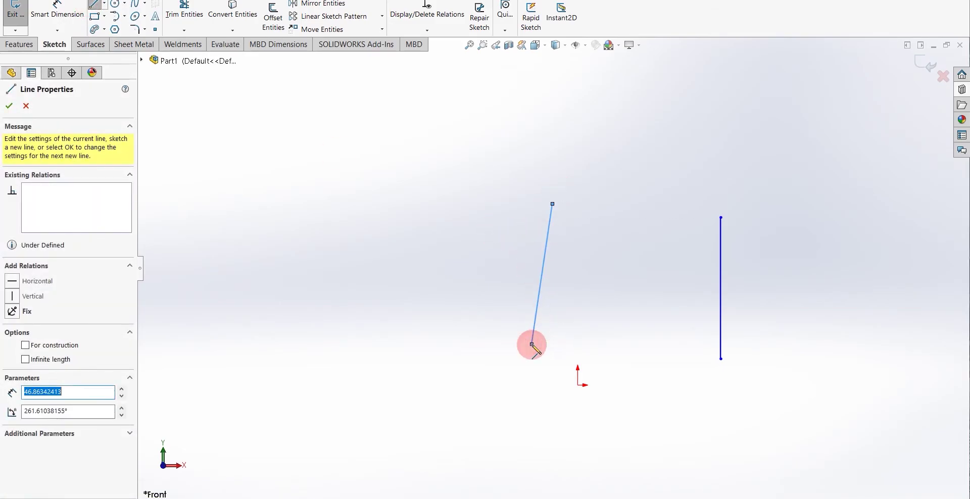
{"action": "key", "text": "Escape"}
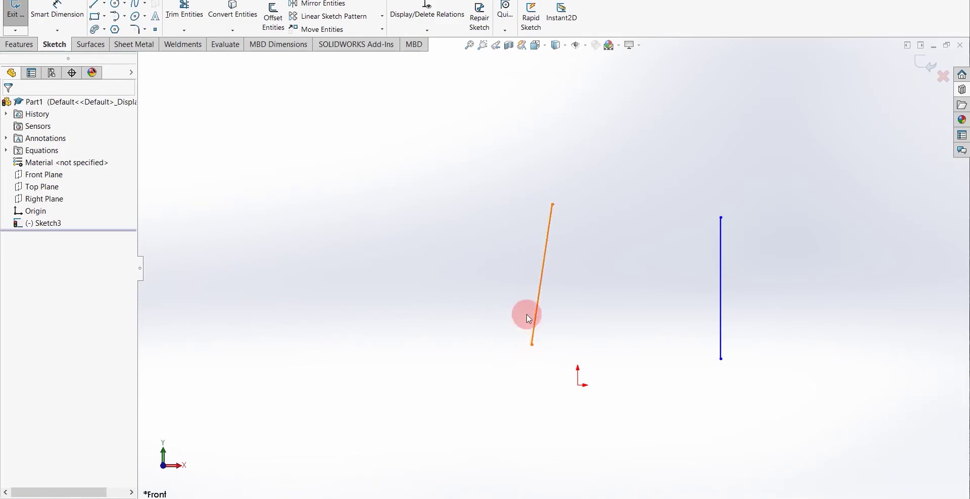
- Add an Equal relation between the sloped line and the vertical line
{"action": "left_click", "coordinate": [539, 313]}
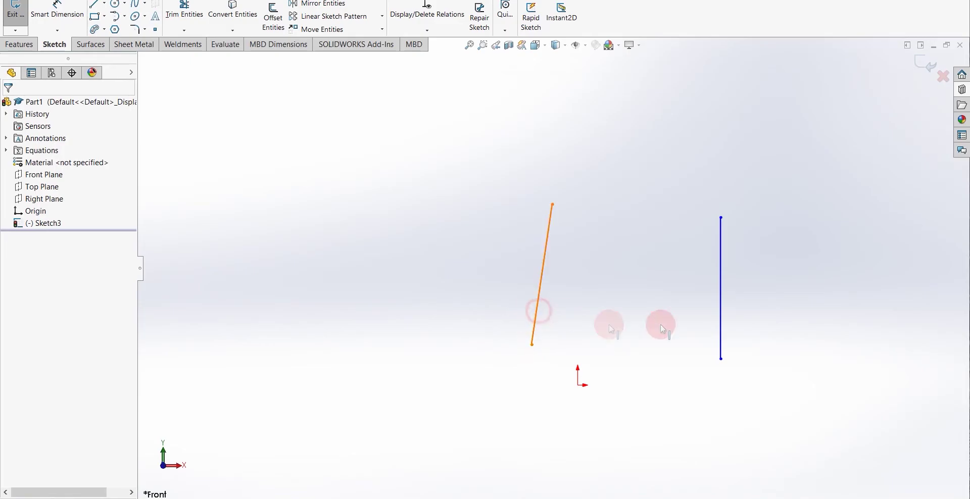
{"action": "left_click", "coordinate": [722, 282], "text": "ctrl"}
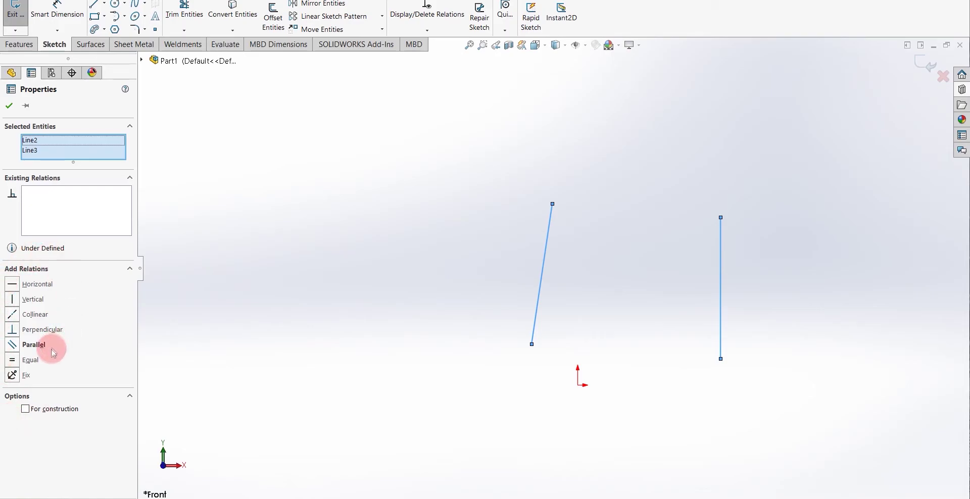
{"action": "left_click", "coordinate": [11, 361]}
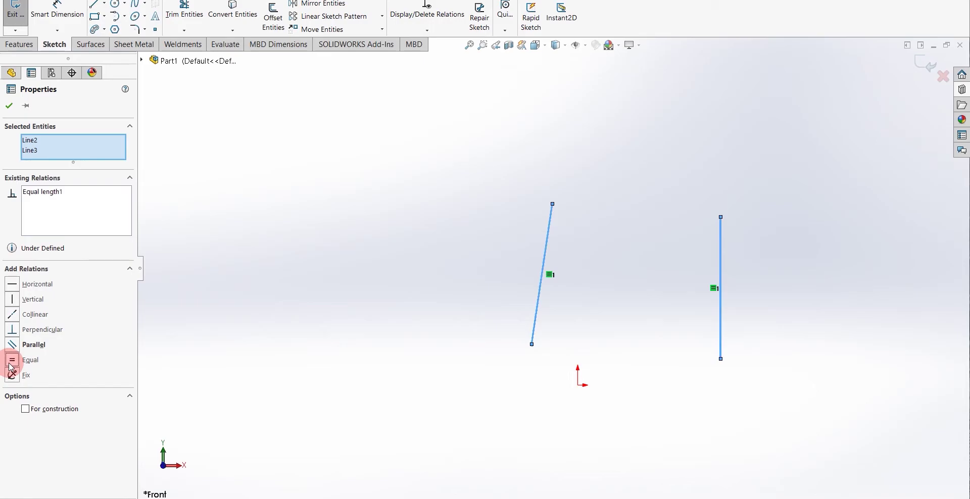
- Dimension the sloped line's vertical height and the vertical line's length, accepting the current values
{"action": "left_click", "coordinate": [78, 7]}
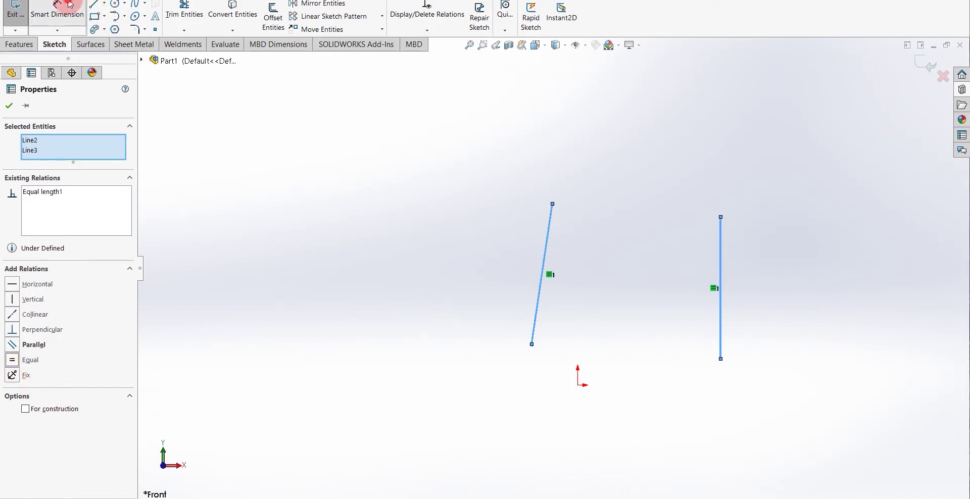
{"action": "left_click", "coordinate": [542, 275]}
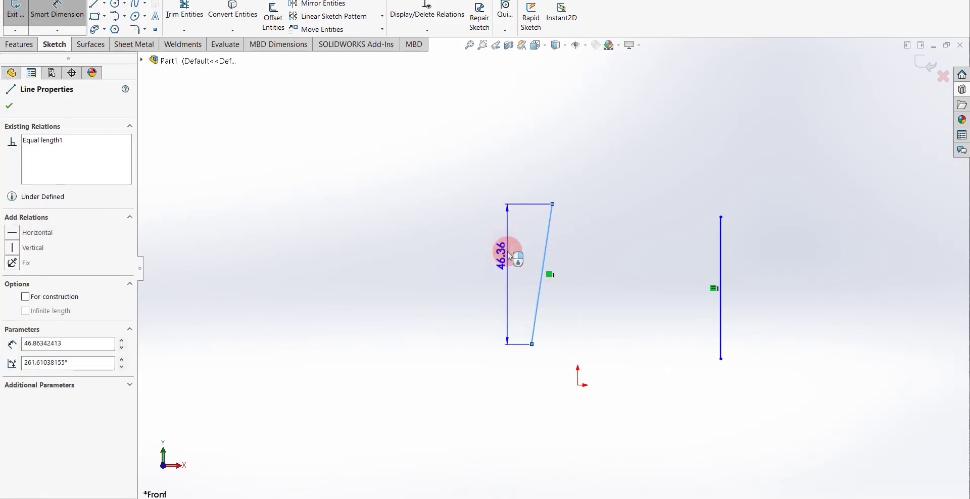
{"action": "left_click", "coordinate": [486, 225]}
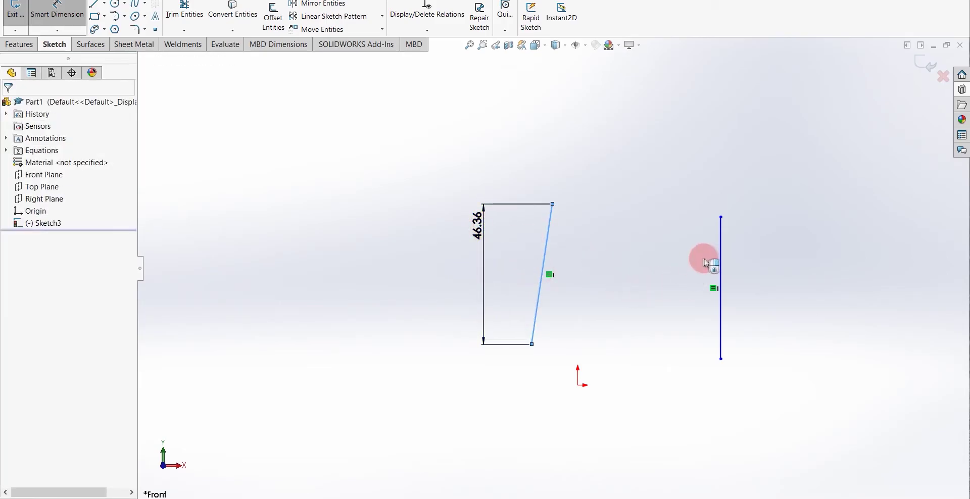
{"action": "left_click", "coordinate": [720, 259]}
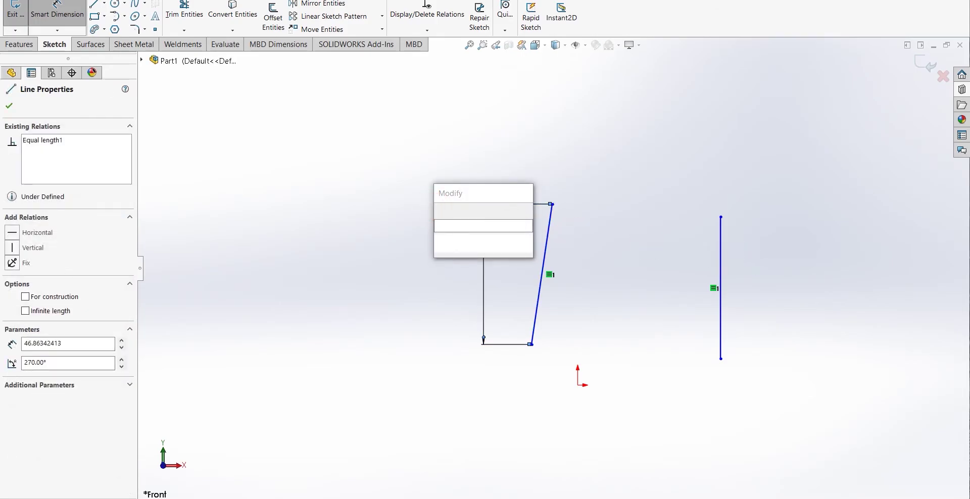
{"action": "left_click", "coordinate": [444, 209]}
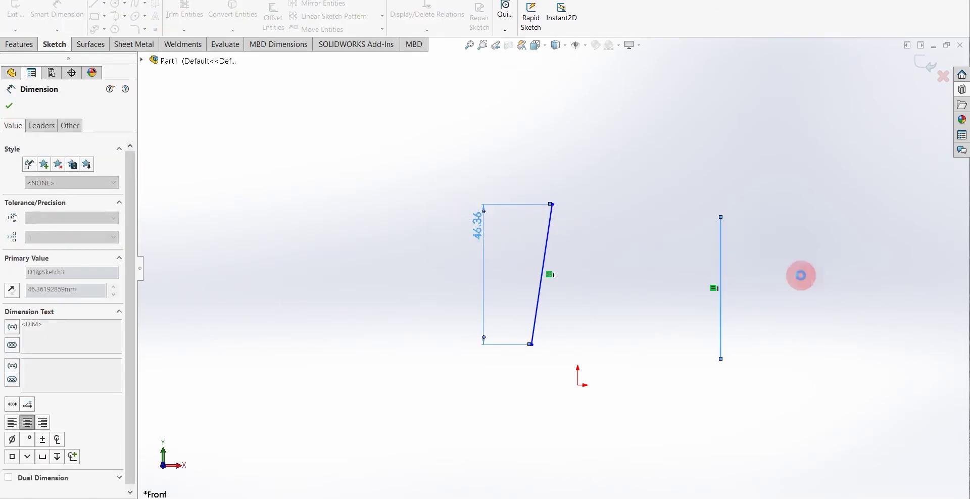
{"action": "left_click", "coordinate": [721, 252]}
{"action": "left_click", "coordinate": [746, 262]}
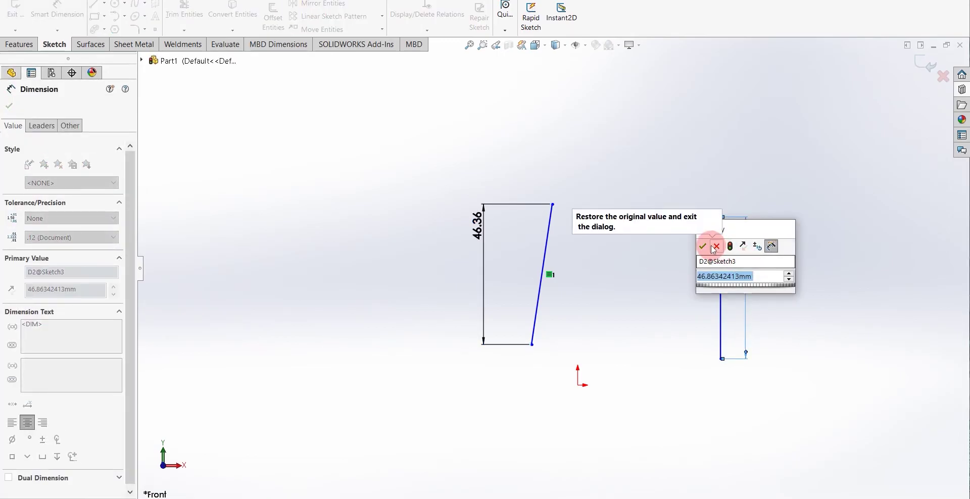
{"action": "left_click", "coordinate": [703, 246]}
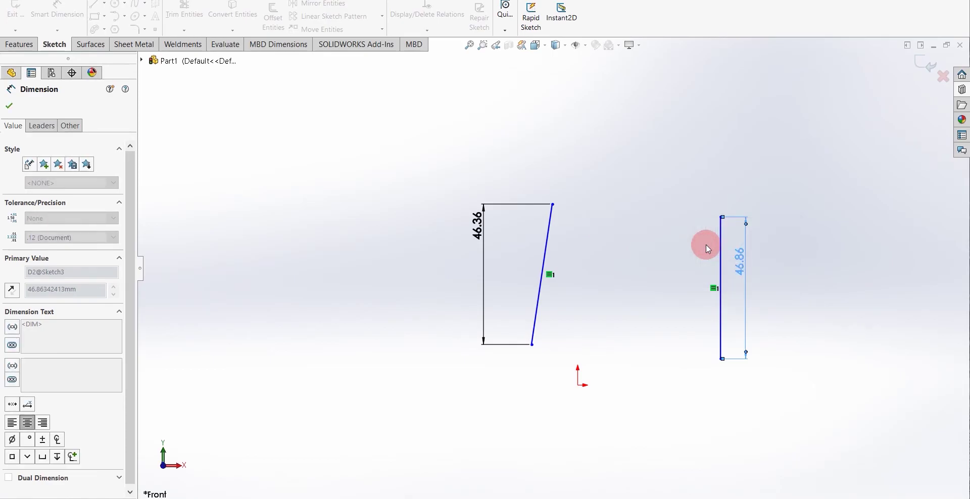
{"action": "left_click", "coordinate": [357, 281]}
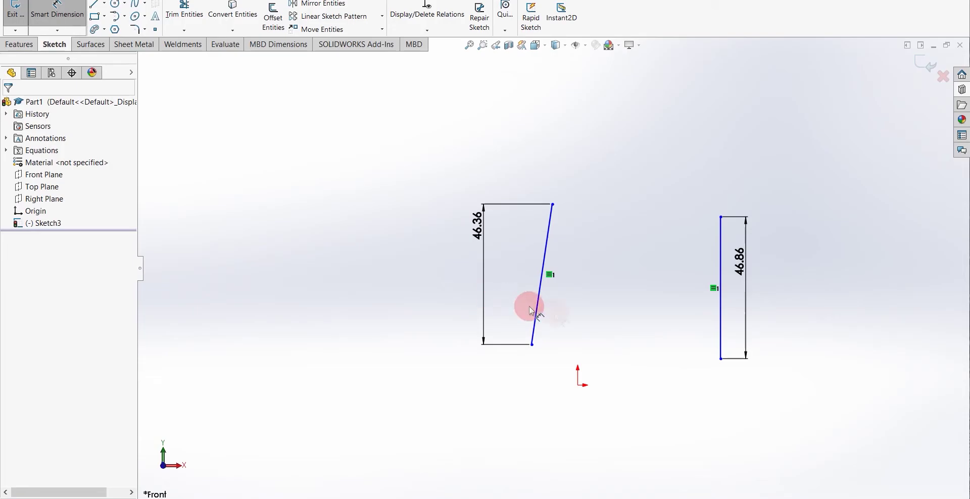
{"action": "key", "text": "Escape"}
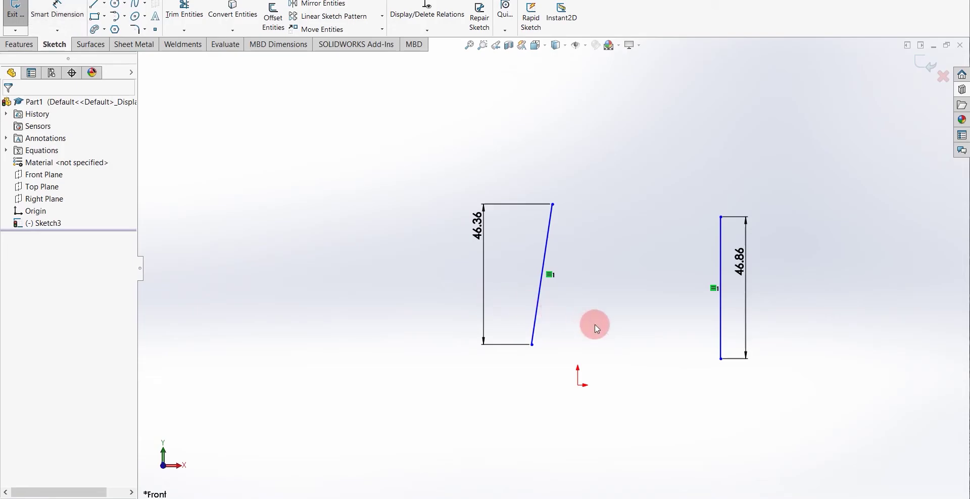
- Delete the Equal relation and both dimensions from the two lines
{"action": "right_click", "coordinate": [550, 275]}
{"action": "left_click", "coordinate": [585, 414]}
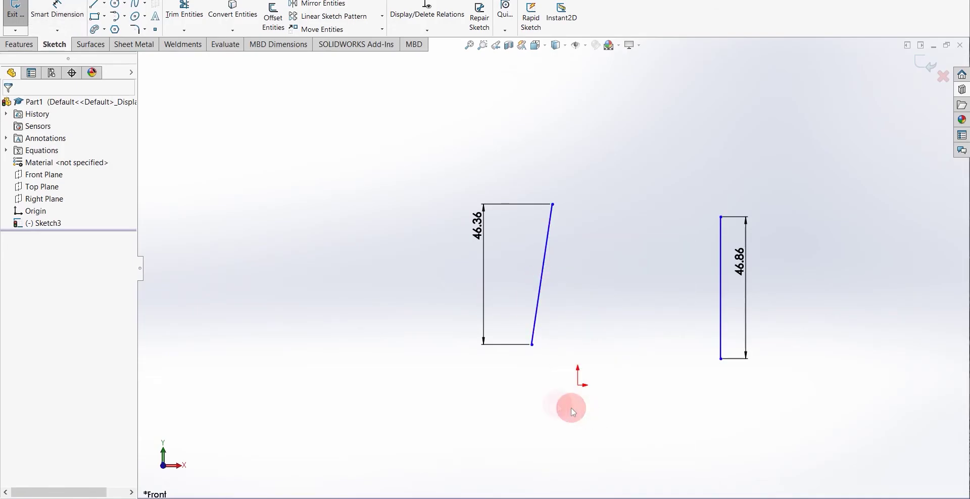
{"action": "key", "text": "Delete"}
{"action": "left_click", "coordinate": [744, 273]}
{"action": "key", "text": "Delete"}
- Add a Collinear relation between the two lines, and move one line's endpoints to test the alignment
{"action": "left_click", "coordinate": [543, 265]}
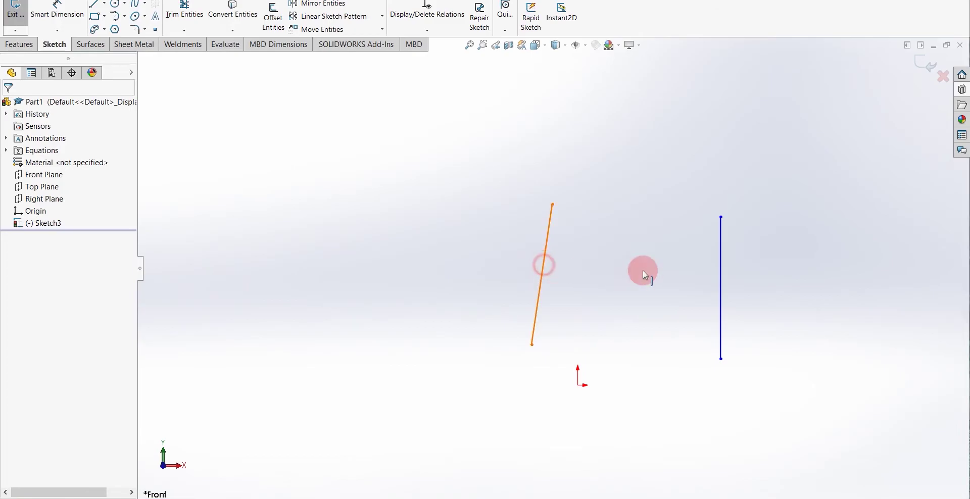
{"action": "left_click", "coordinate": [721, 273], "text": "ctrl"}
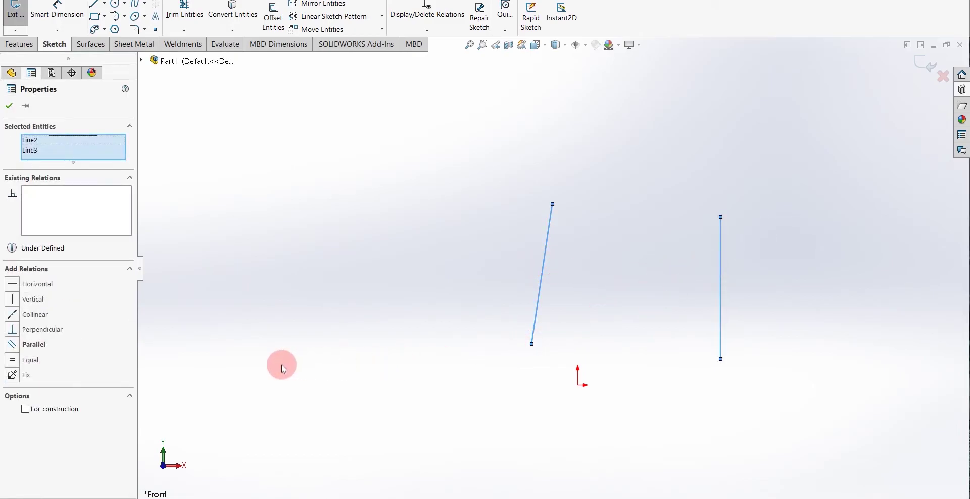
{"action": "left_click", "coordinate": [13, 314]}
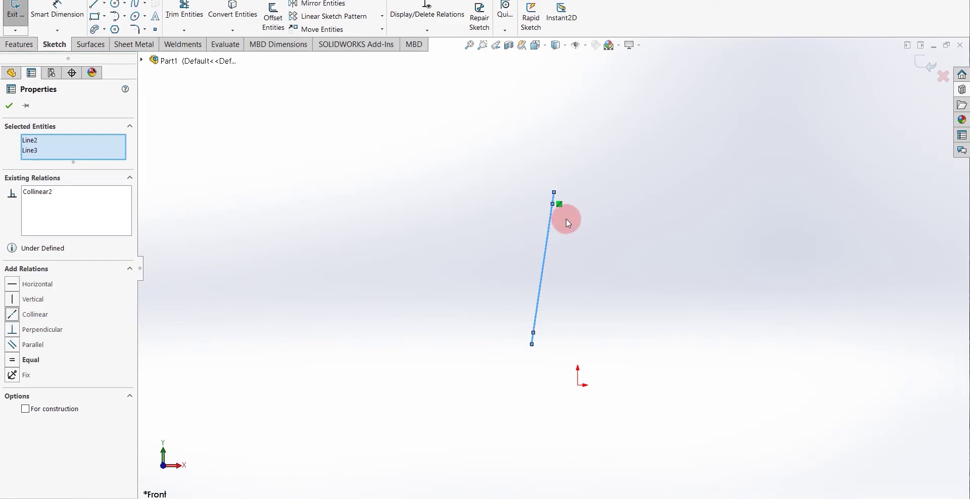
{"action": "left_click_drag", "start_coordinate": [534, 330], "coordinate": [510, 80]}
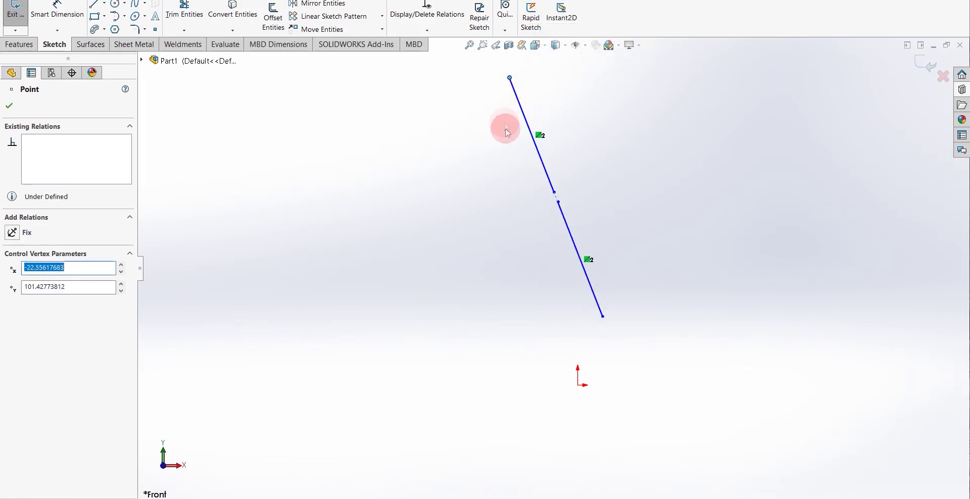
{"action": "left_click_drag", "start_coordinate": [555, 193], "coordinate": [556, 216]}
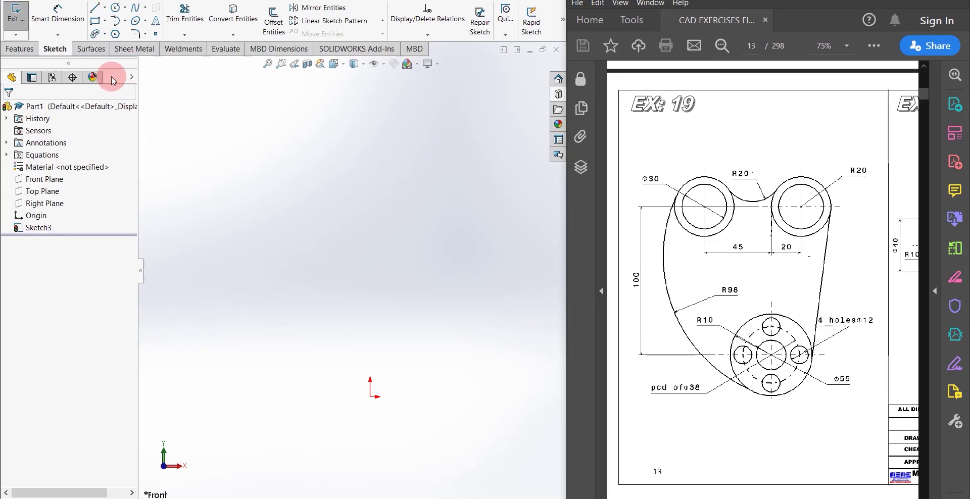
- Sketch a circle centred on the origin with a radius of about 32 mm
{"action": "left_click", "coordinate": [115, 8]}
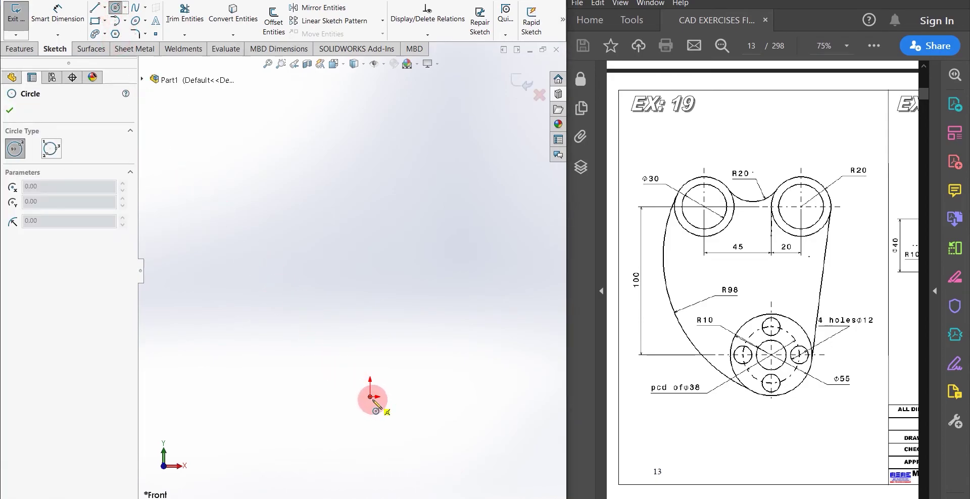
{"action": "left_click", "coordinate": [370, 396]}
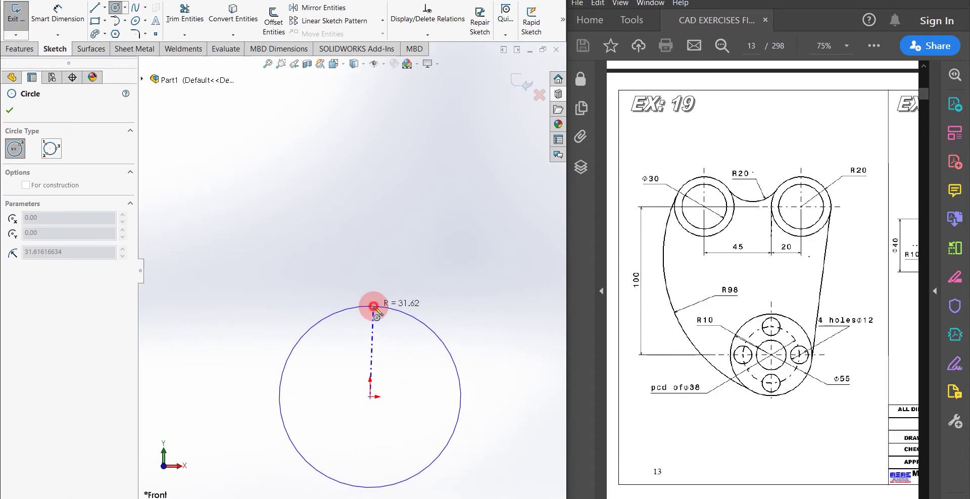
{"action": "left_click", "coordinate": [374, 306]}
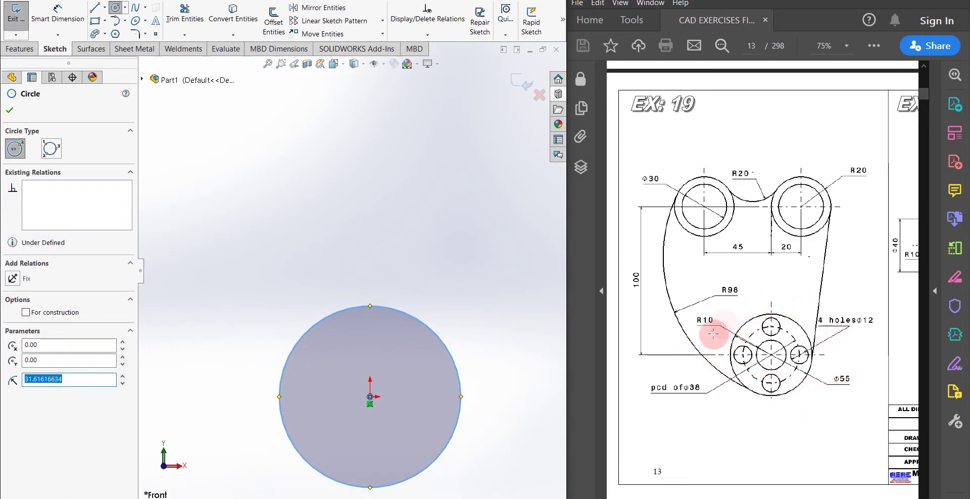
- Dimension the origin-centred circle with a diameter of 55 mm
{"action": "left_click", "coordinate": [71, 12]}
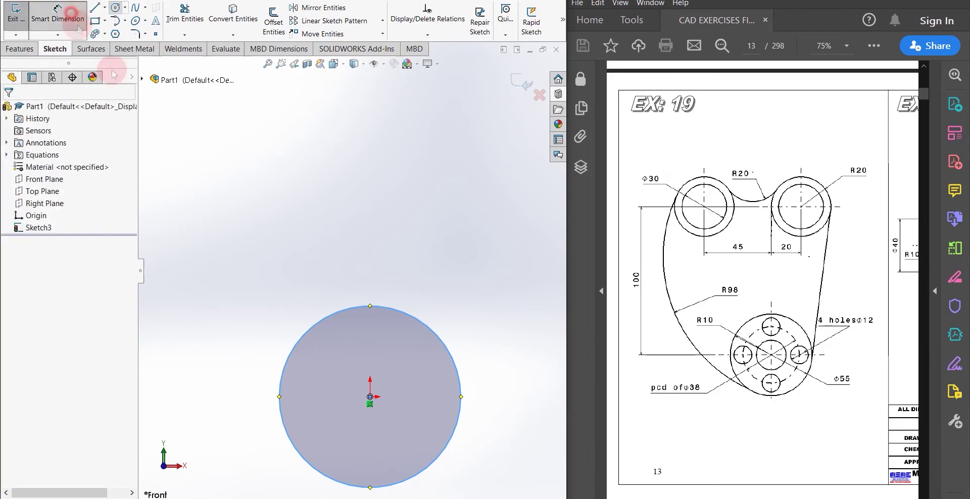
{"action": "left_click", "coordinate": [459, 386]}
{"action": "left_click", "coordinate": [521, 393]}
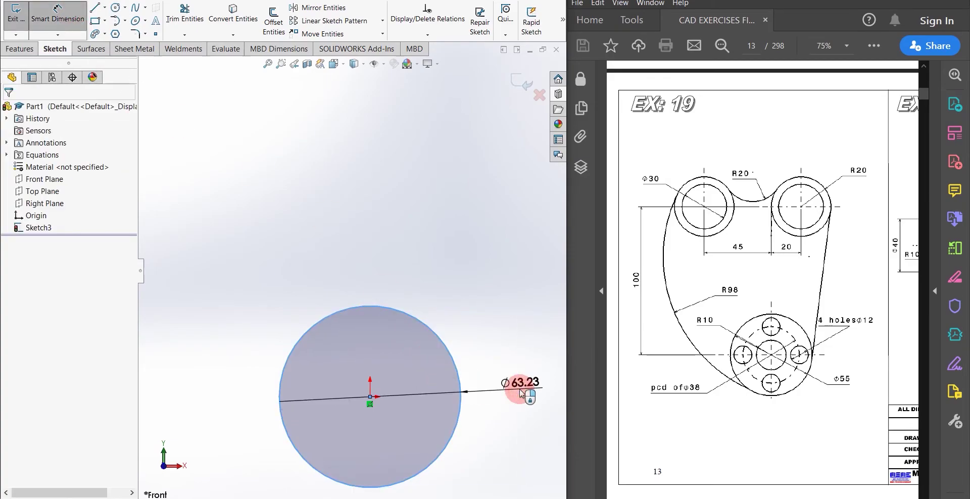
{"action": "type", "text": "55"}
{"action": "key", "text": "Return"}
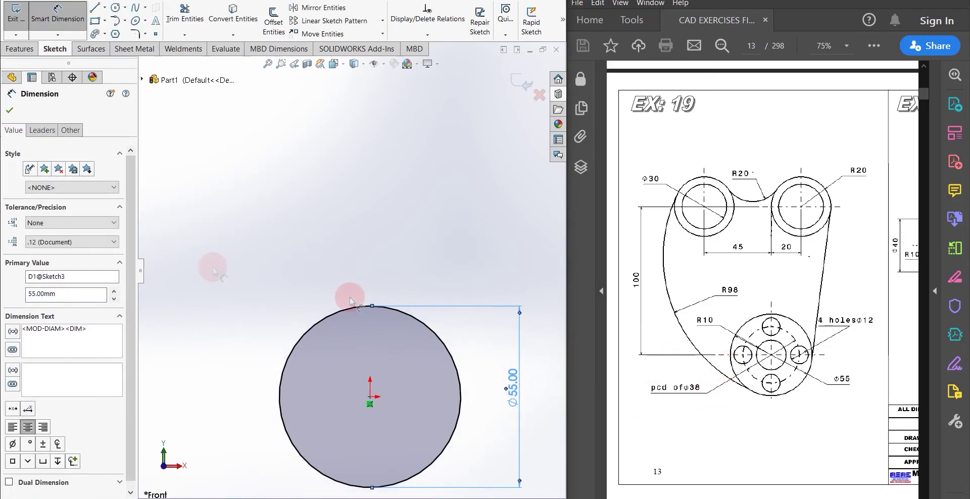
- Sketch a circle with a radius of about 20 mm, centred on the origin inside the 55 mm circle
{"action": "left_click", "coordinate": [115, 9]}
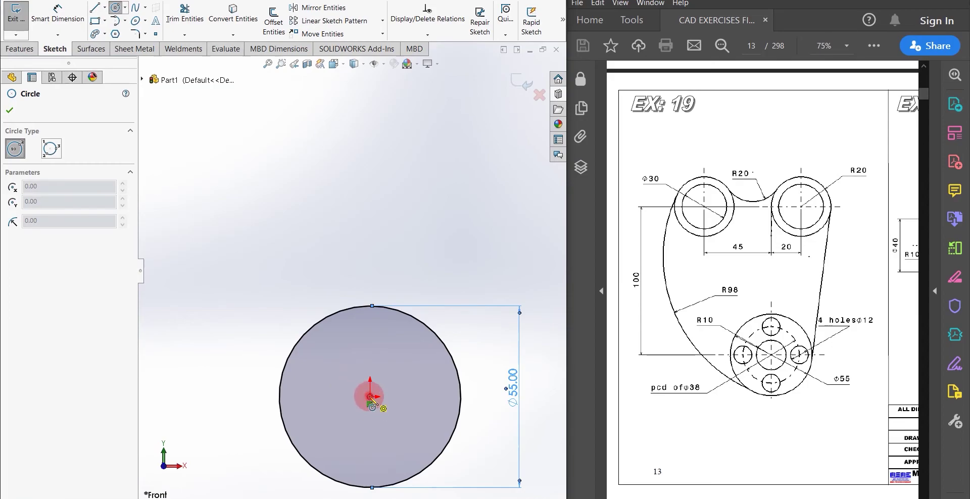
{"action": "left_click", "coordinate": [372, 401]}
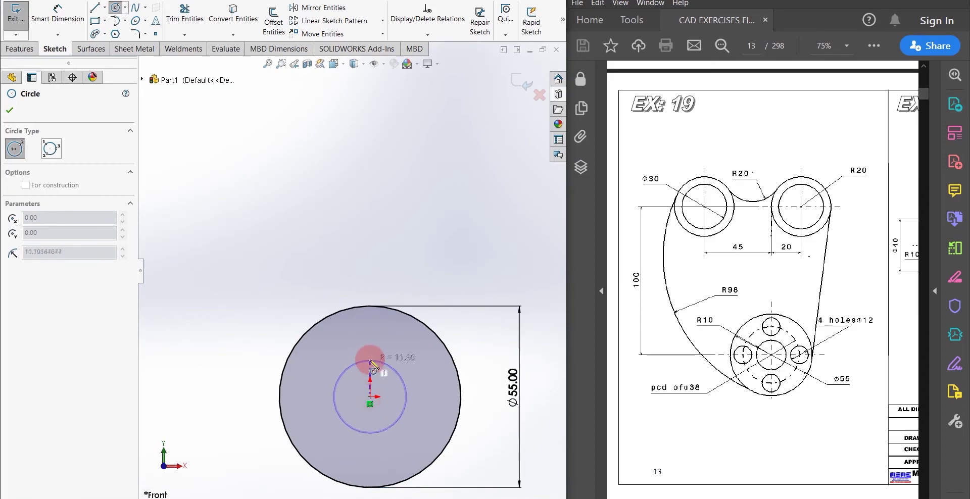
{"action": "left_click", "coordinate": [375, 332]}
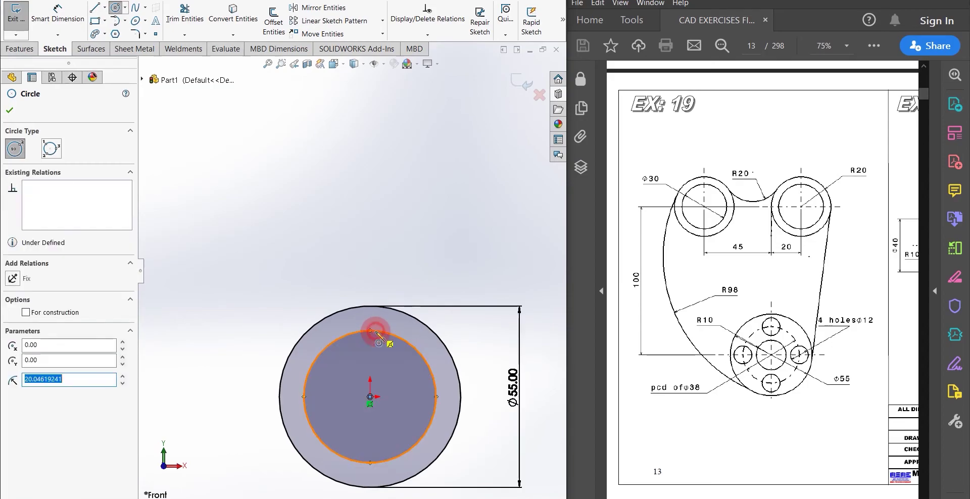
- Dimension the inner origin-centred circle with a diameter of 38 mm
{"action": "left_click", "coordinate": [40, 19]}
{"action": "left_click", "coordinate": [440, 387]}
{"action": "left_click", "coordinate": [482, 388]}
{"action": "type", "text": "38"}
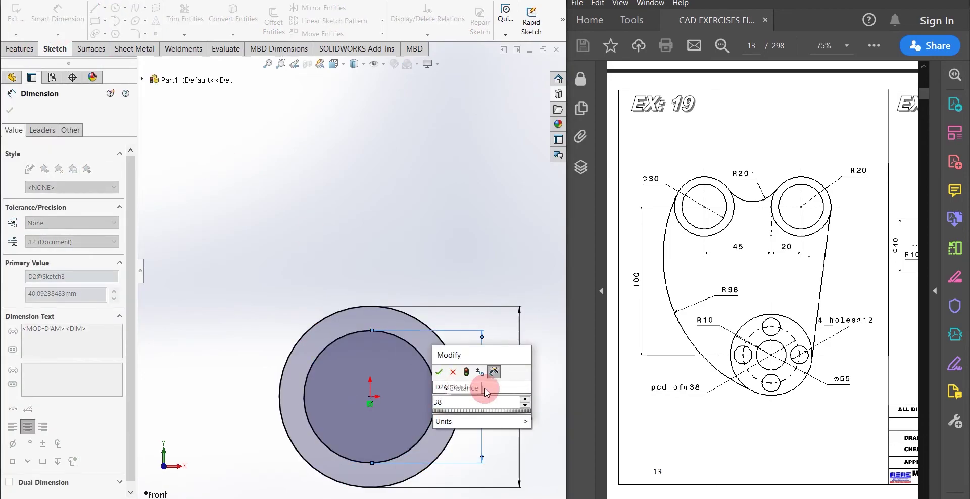
{"action": "key", "text": "Return"}
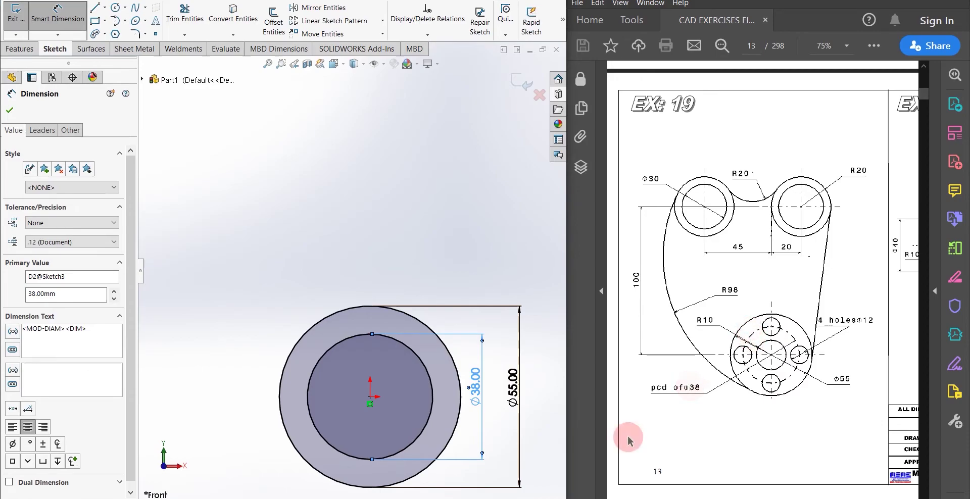
{"action": "left_click", "coordinate": [431, 393]}
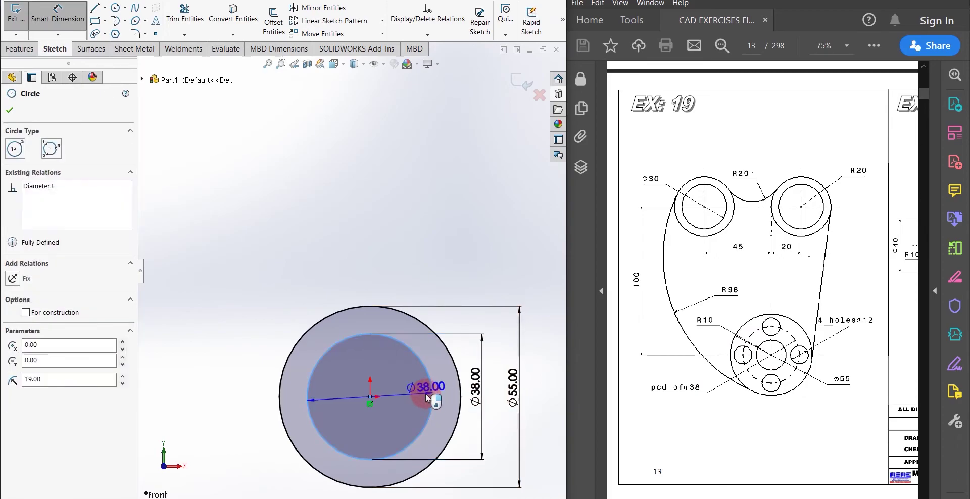
{"action": "left_click", "coordinate": [26, 313]}
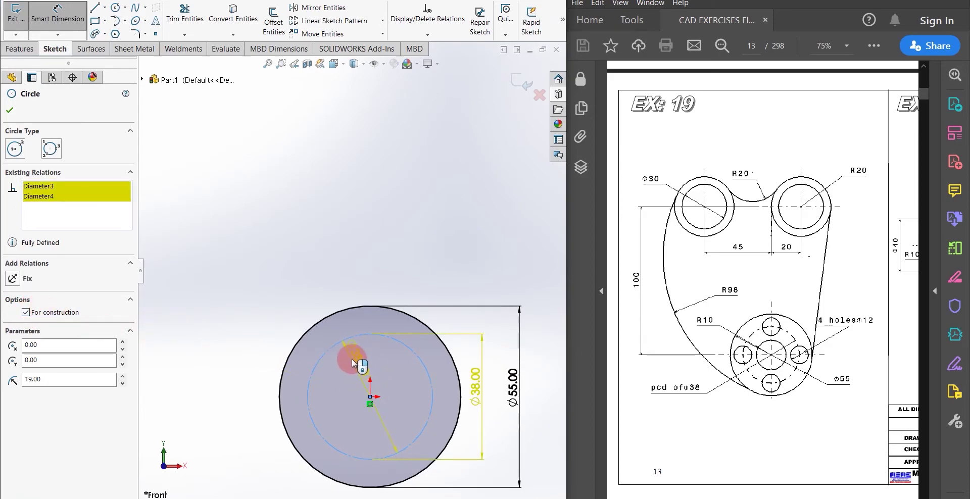
{"action": "key", "text": "Escape"}
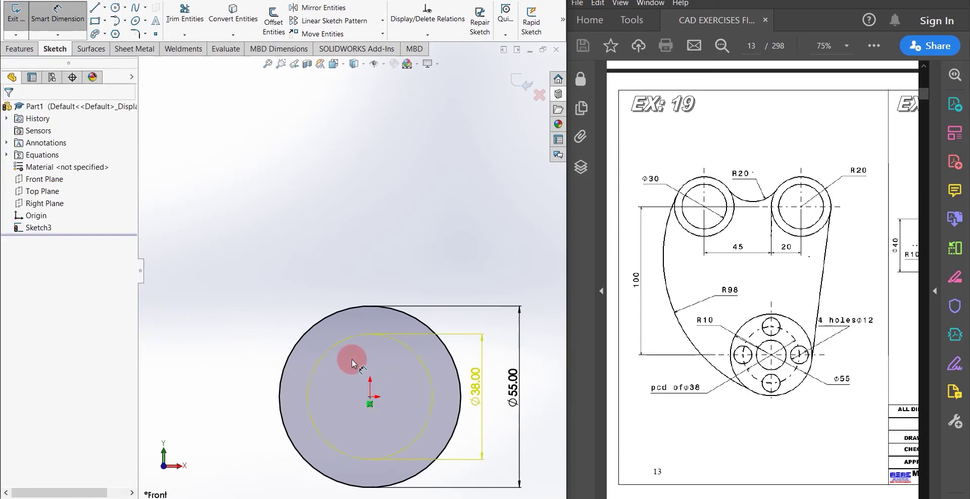
{"action": "left_click", "coordinate": [281, 357]}
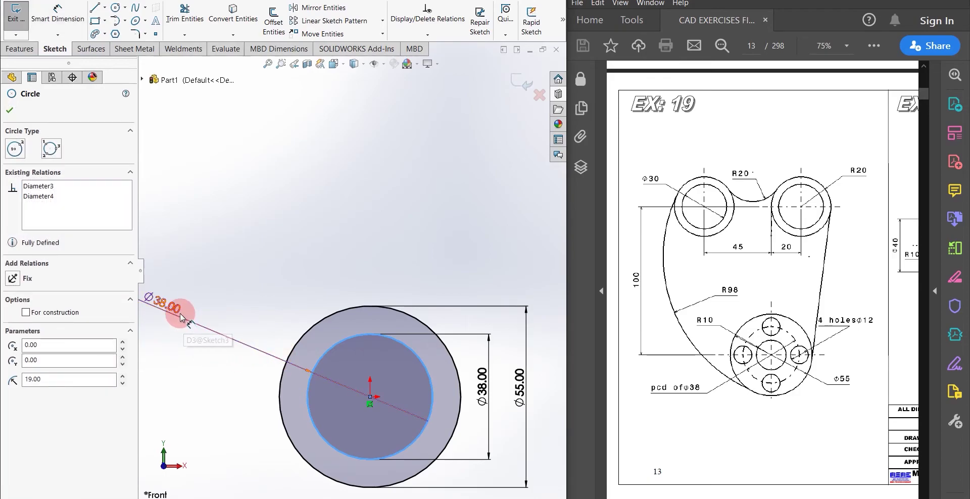
{"action": "key", "text": "Escape"}
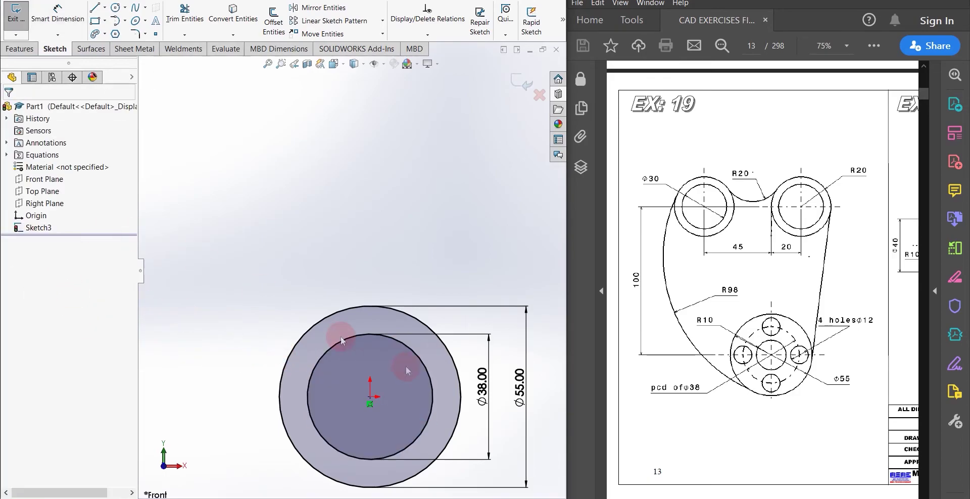
- Convert the 38 mm circle to construction geometry as the pitch circle for the holes
{"action": "left_click", "coordinate": [329, 348]}
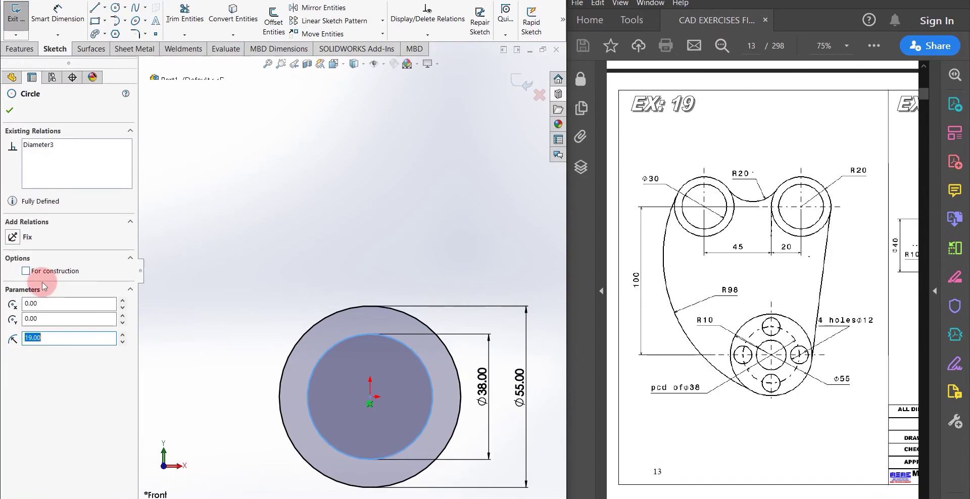
{"action": "left_click", "coordinate": [26, 271]}
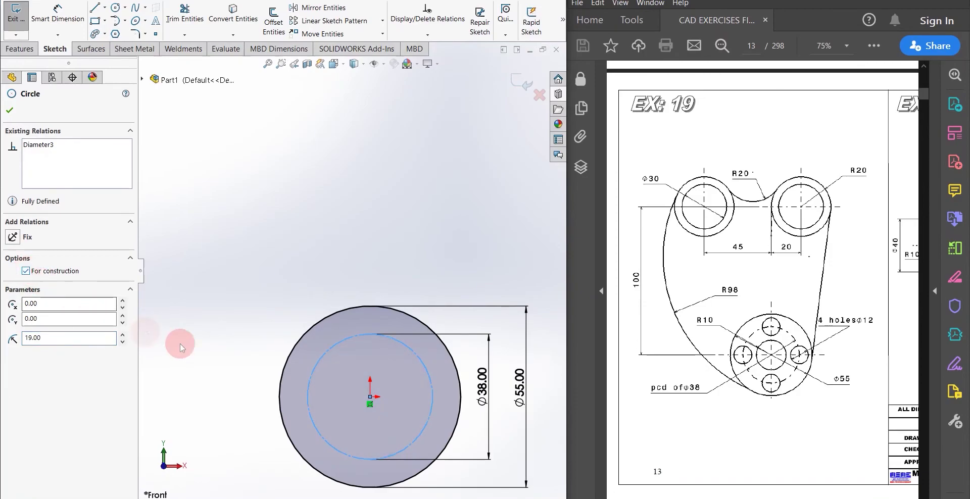
{"action": "left_click", "coordinate": [238, 372]}
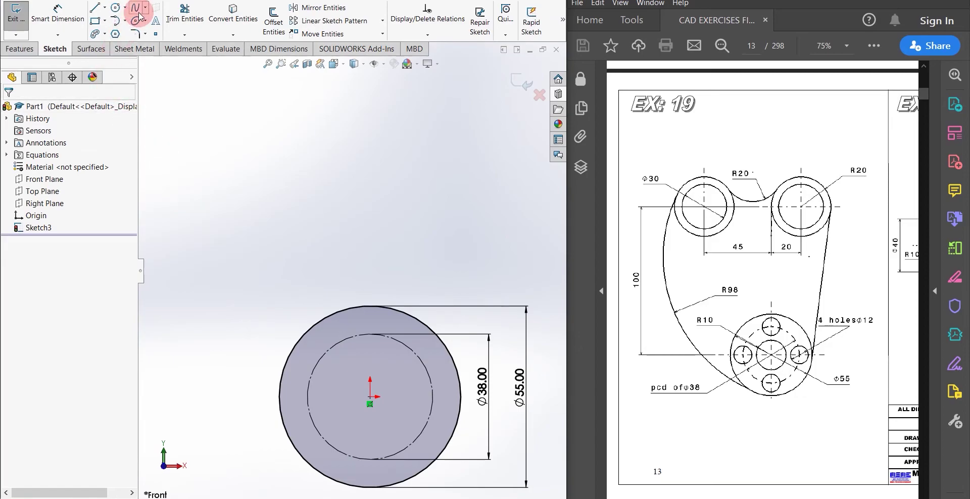
- Sketch a circle centred on the origin, inside the construction circle, with a radius of about 10 mm
{"action": "left_click", "coordinate": [118, 8]}
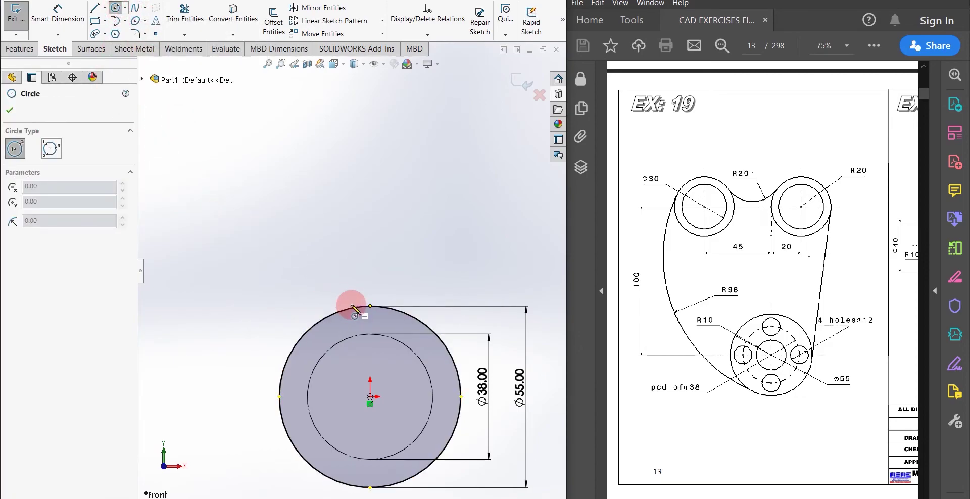
{"action": "left_click", "coordinate": [370, 396]}
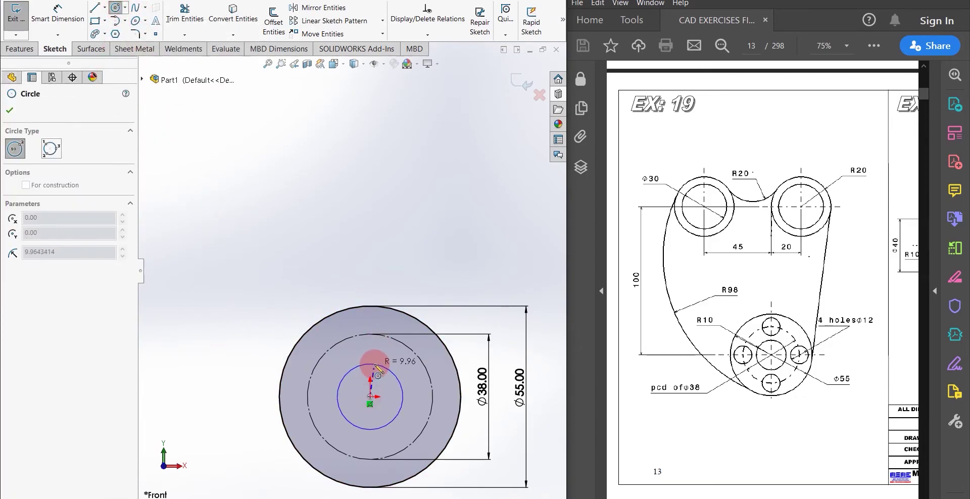
{"action": "left_click", "coordinate": [371, 363]}
- Dimension the innermost circle with a diameter of 20 mm and place its dimension beside the 38 mm one
{"action": "right_click_drag", "start_coordinate": [228, 337], "coordinate": [239, 246]}
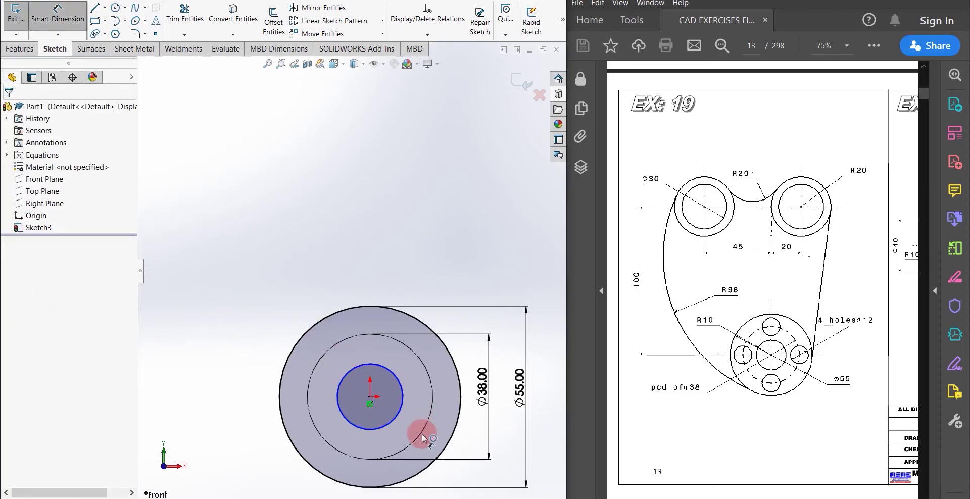
{"action": "left_click", "coordinate": [401, 393]}
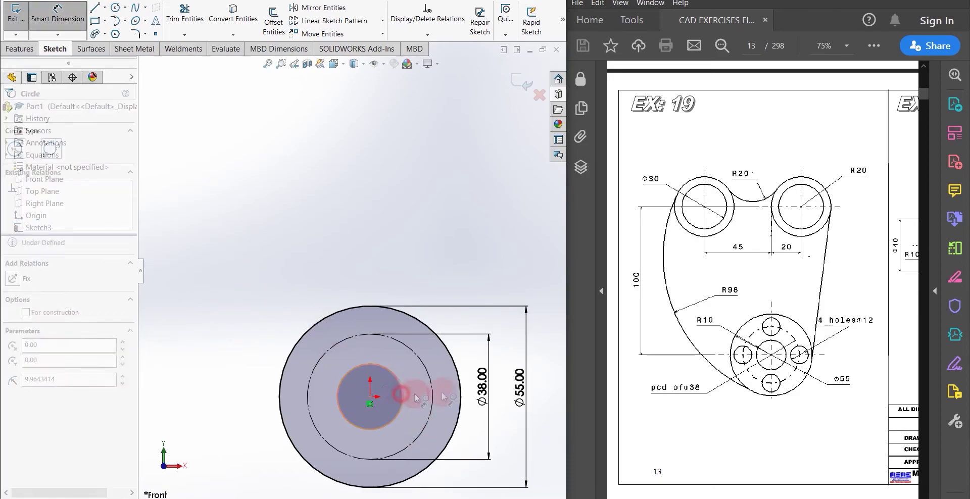
{"action": "left_click", "coordinate": [490, 399]}
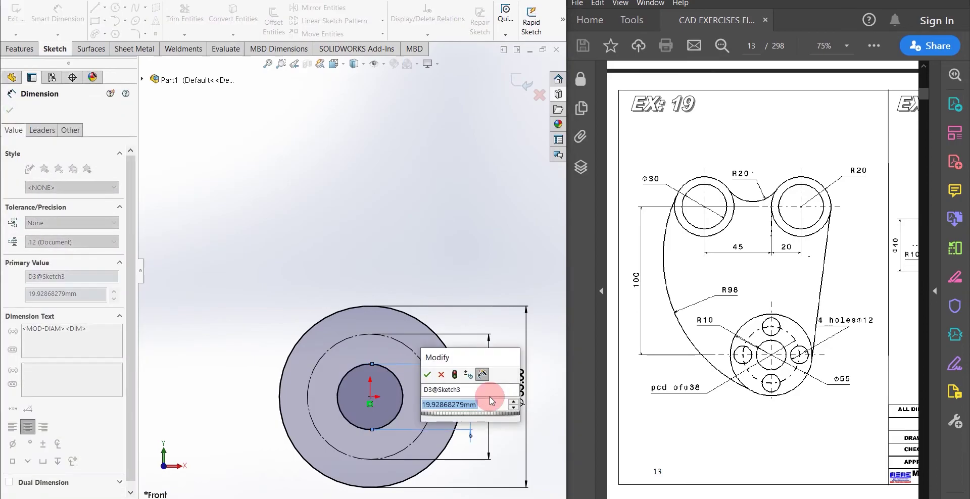
{"action": "type", "text": "20"}
{"action": "key", "text": "Return"}
{"action": "left_click", "coordinate": [463, 388]}
{"action": "left_click_drag", "start_coordinate": [463, 388], "coordinate": [473, 390]}
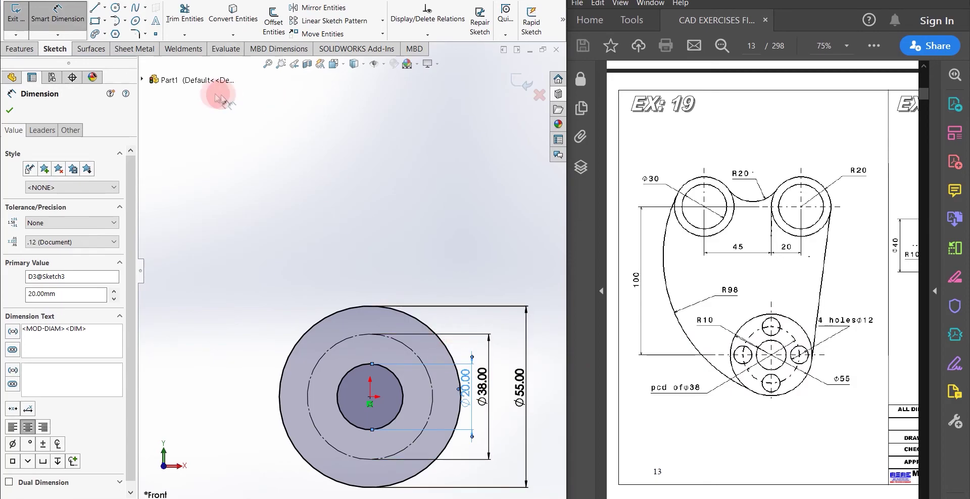
- Sketch a small circle with a radius of about 5.4 mm, centred on the top point of the construction circle
{"action": "left_click", "coordinate": [117, 8]}
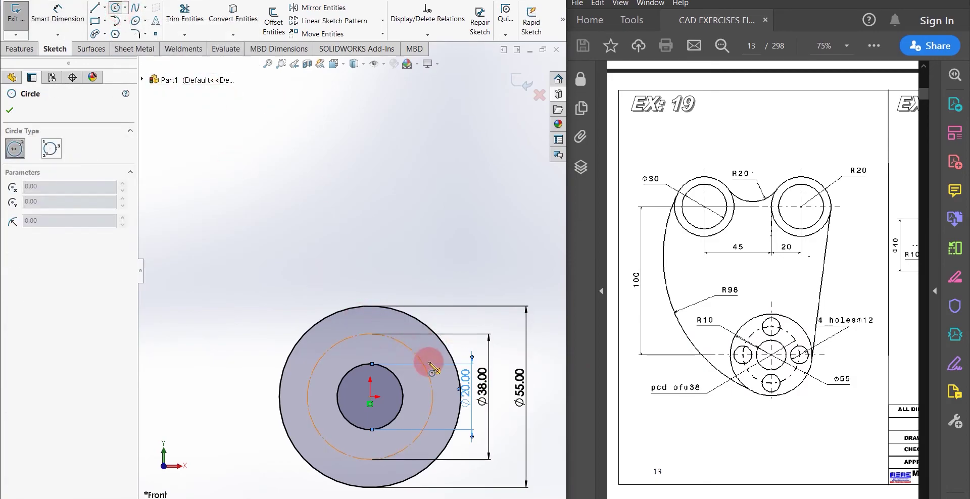
{"action": "left_click", "coordinate": [370, 334]}
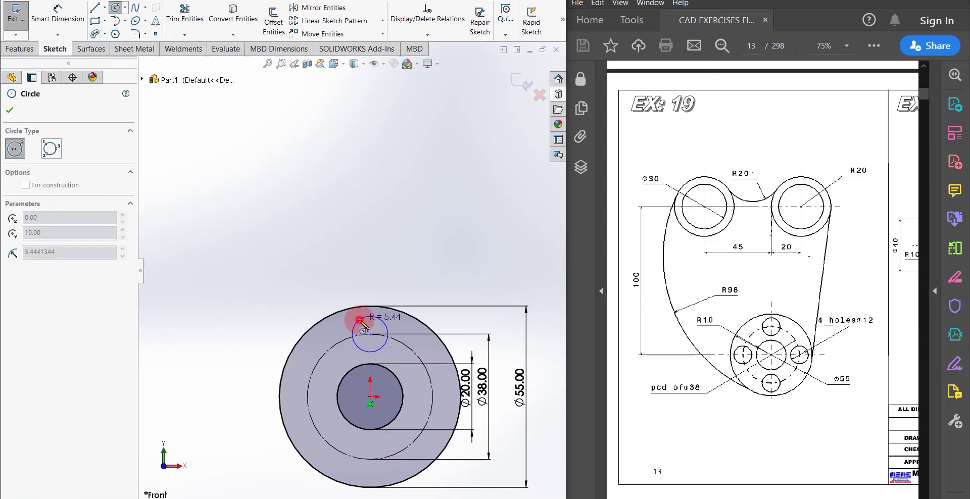
{"action": "left_click", "coordinate": [359, 320]}
{"action": "key", "text": "Escape"}
- Dimension the small hole circle on the pitch circle with a diameter of 12 mm
{"action": "right_click_drag", "start_coordinate": [229, 352], "coordinate": [215, 274]}
{"action": "left_click", "coordinate": [357, 333]}
{"action": "left_click", "coordinate": [301, 277]}
{"action": "type", "text": "12"}
{"action": "key", "text": "Return"}
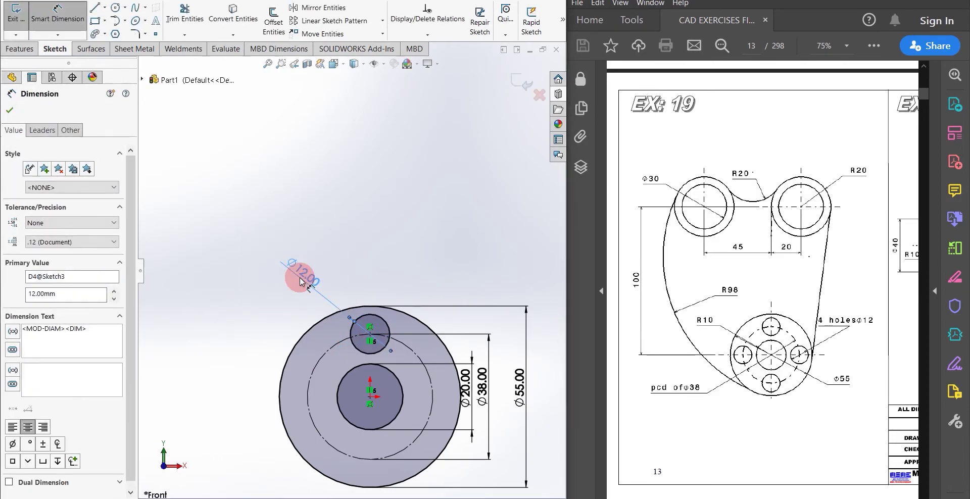
- Create a circular sketch pattern of the 12 mm circle about the origin with 4 equally spaced instances over 360 degrees
{"action": "left_click", "coordinate": [383, 21]}
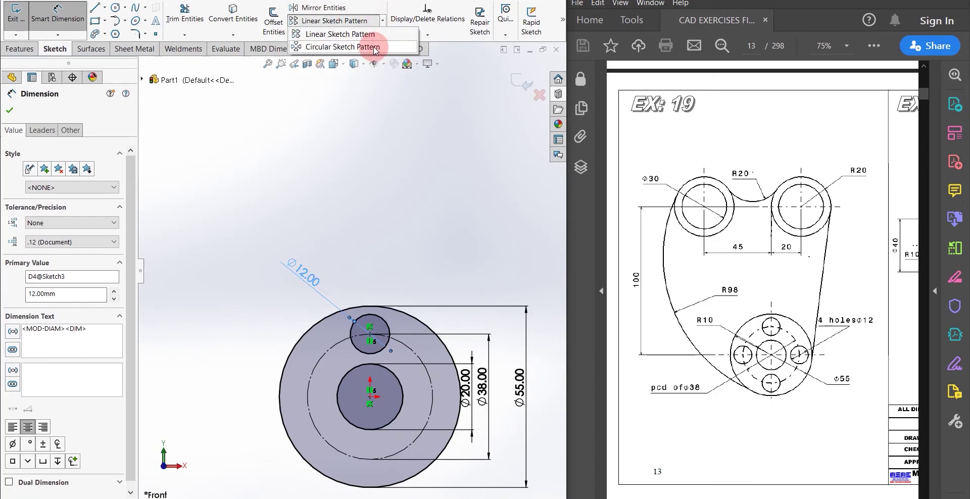
{"action": "left_click", "coordinate": [375, 47]}
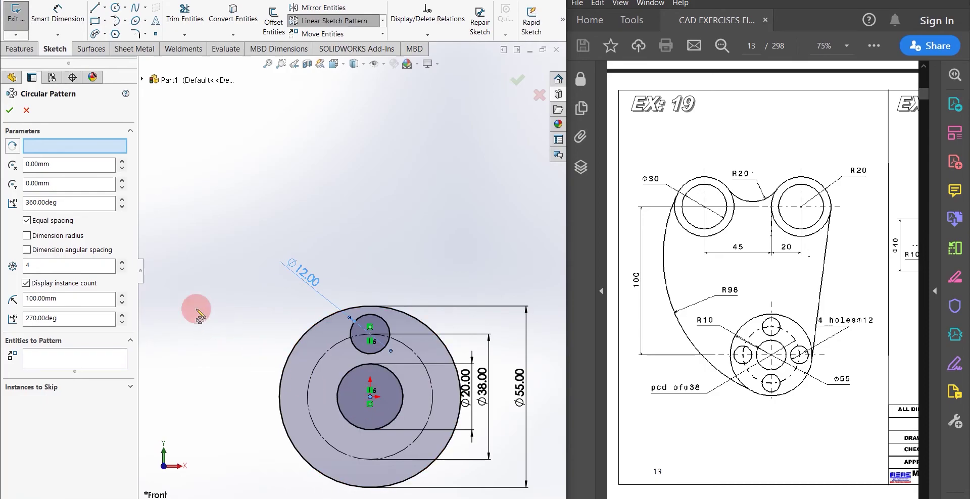
{"action": "left_click", "coordinate": [93, 360]}
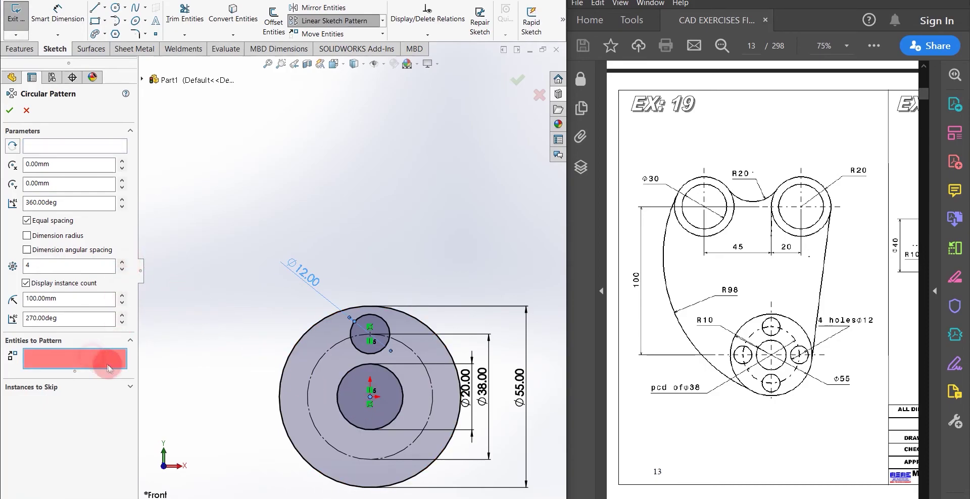
{"action": "left_click", "coordinate": [356, 352]}
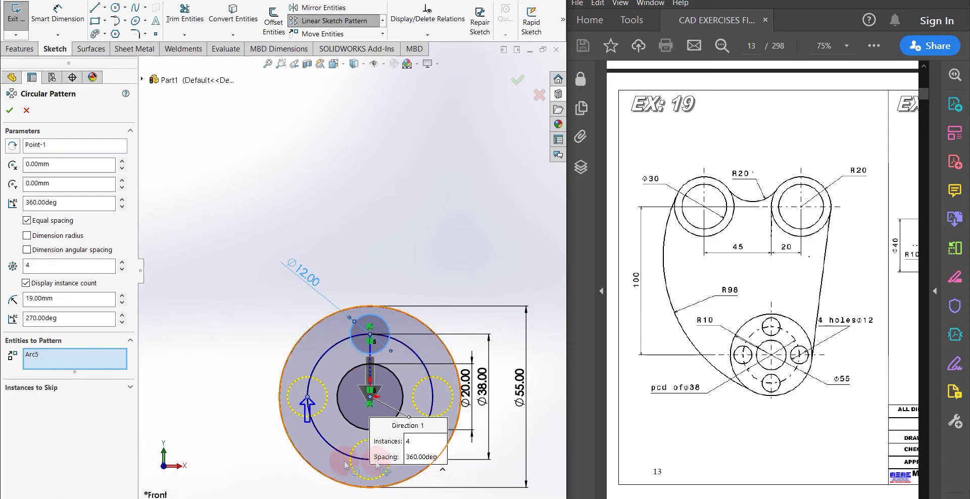
{"action": "left_click", "coordinate": [10, 111]}
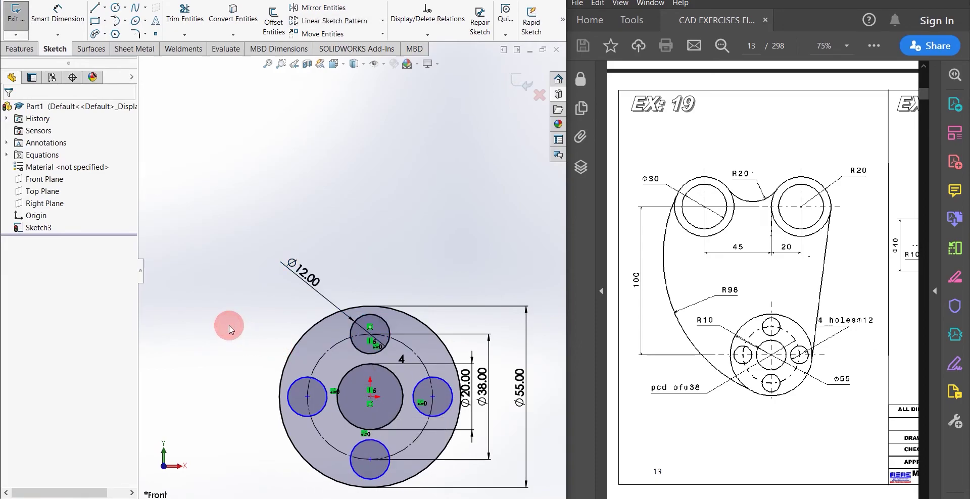
- Sketch a vertical centerline from the origin up to well above the 55 mm circle
{"action": "scroll", "coordinate": [229, 329], "scroll_direction": "up", "scroll_amount": 4}
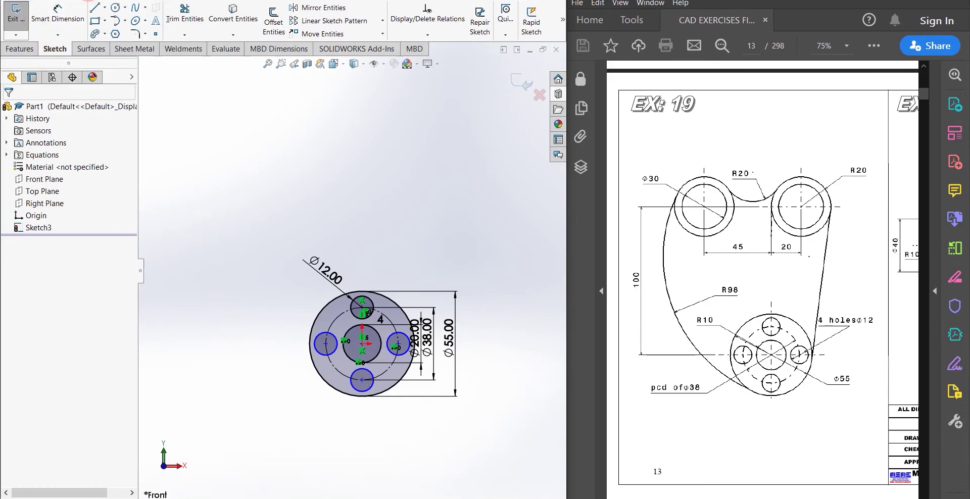
{"action": "left_click", "coordinate": [104, 7]}
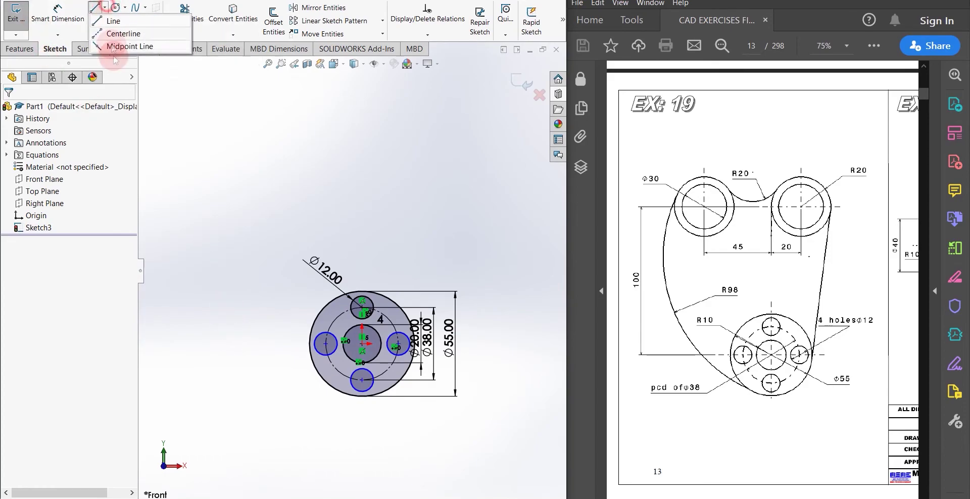
{"action": "left_click", "coordinate": [127, 37]}
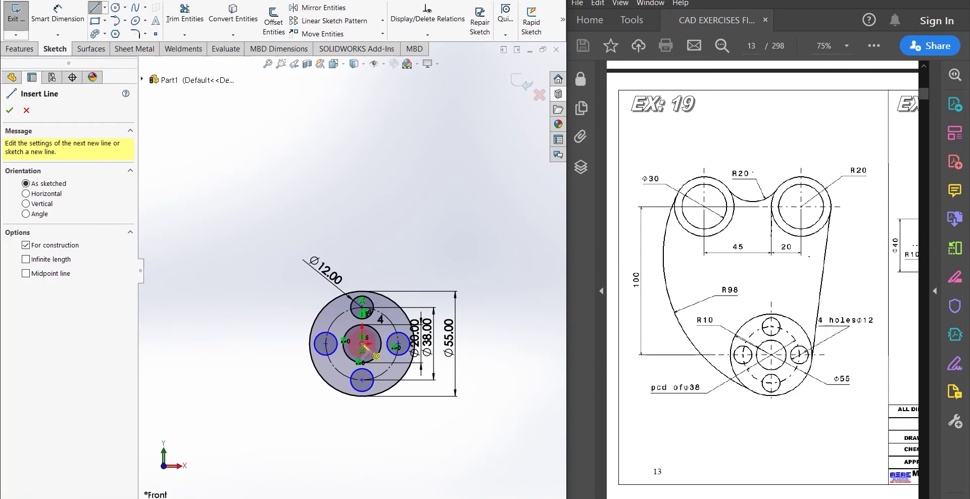
{"action": "mouse_move", "coordinate": [362, 344]}
{"action": "left_mouse_down"}
{"action": "mouse_move", "coordinate": [362, 87]}
{"action": "mouse_move", "coordinate": [359, 115]}
{"action": "left_mouse_up"}
{"action": "scroll", "coordinate": [360, 92], "scroll_direction": "up", "scroll_amount": 2}
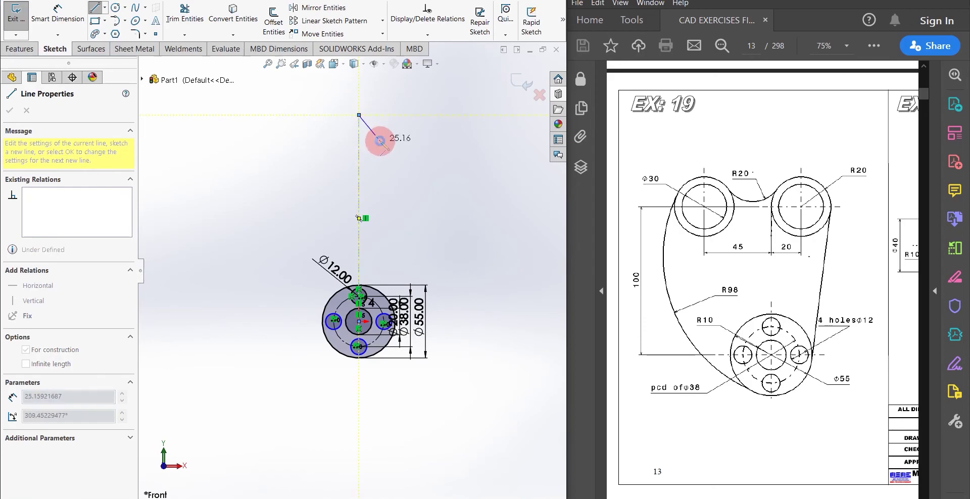
{"action": "key", "text": "Escape"}
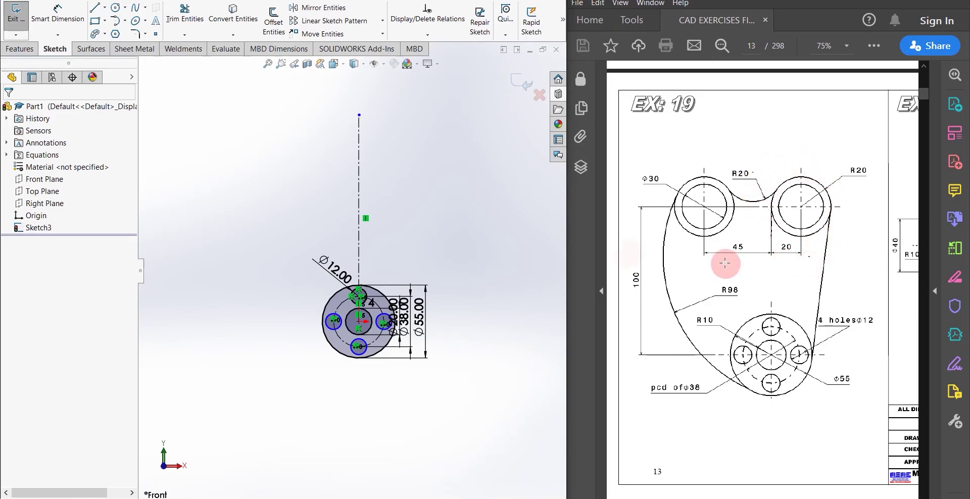
- Sketch a circle with a radius of about 27 mm to the right of the vertical centerline's upper end
{"action": "left_click", "coordinate": [115, 8]}
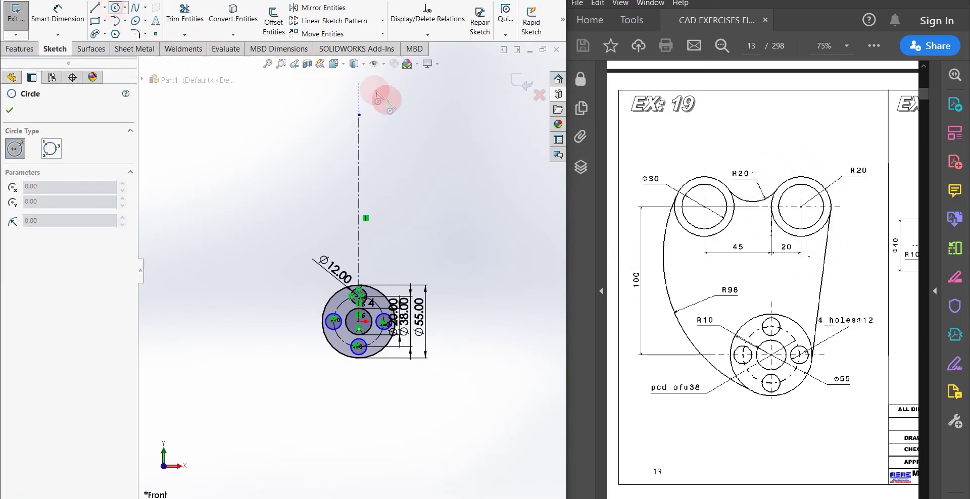
{"action": "left_click", "coordinate": [451, 144]}
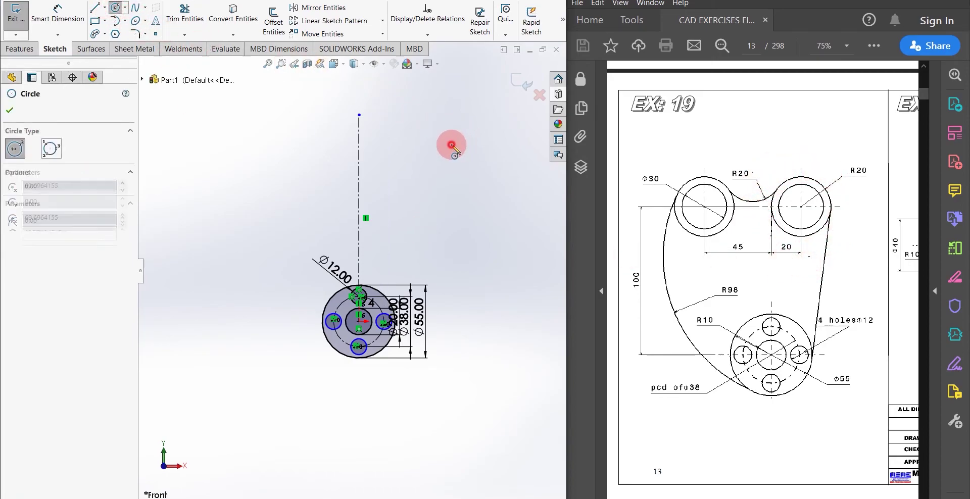
{"action": "left_click", "coordinate": [450, 109]}
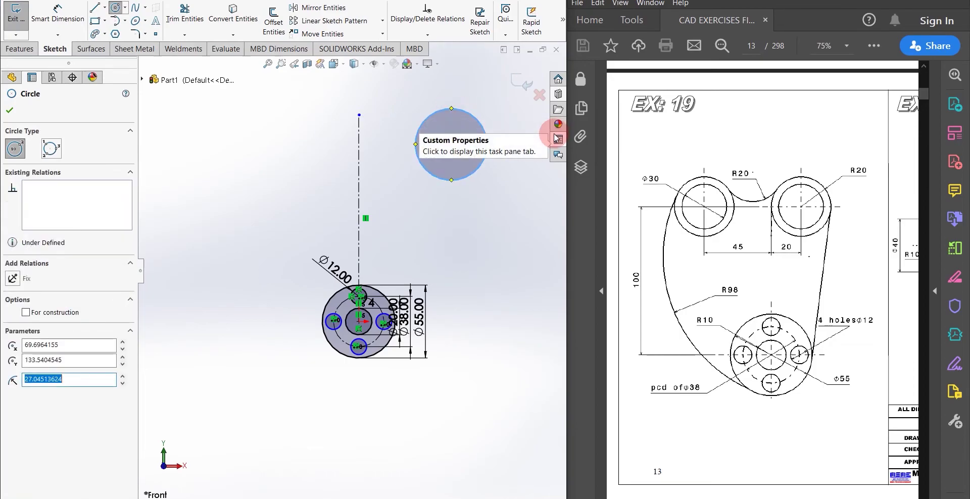
- Dimension the diameter of the upper circle beside the vertical centerline as 40 mm
{"action": "key", "text": "Escape"}
{"action": "right_click_drag", "start_coordinate": [205, 143], "coordinate": [197, 98]}
{"action": "left_click", "coordinate": [487, 148]}
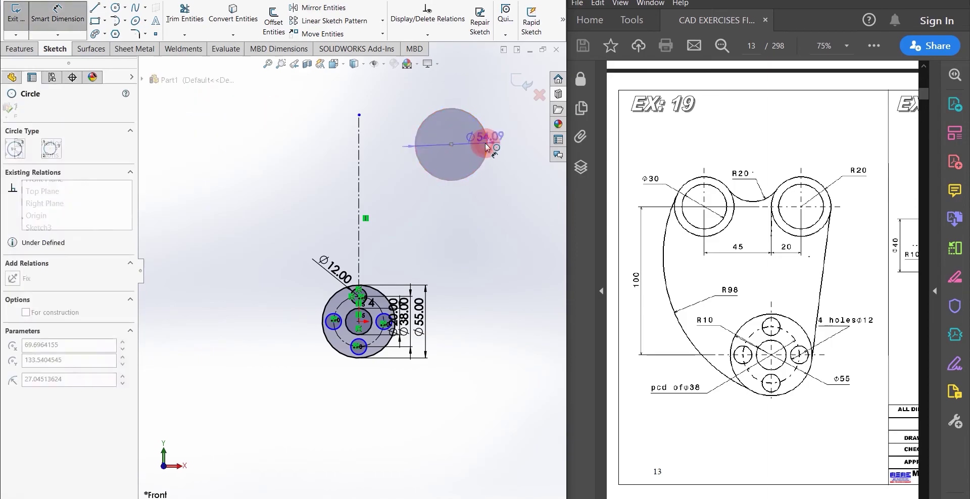
{"action": "left_click", "coordinate": [524, 158]}
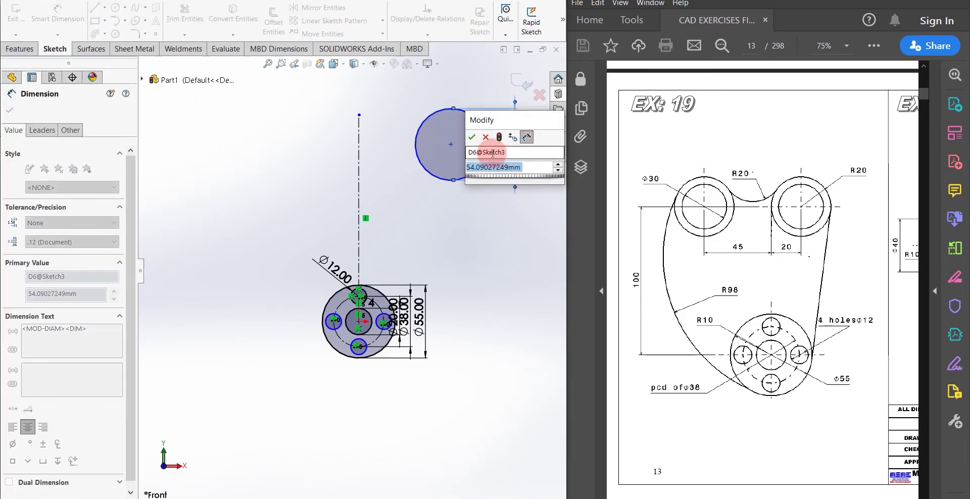
{"action": "type", "text": "40"}
{"action": "key", "text": "Return"}
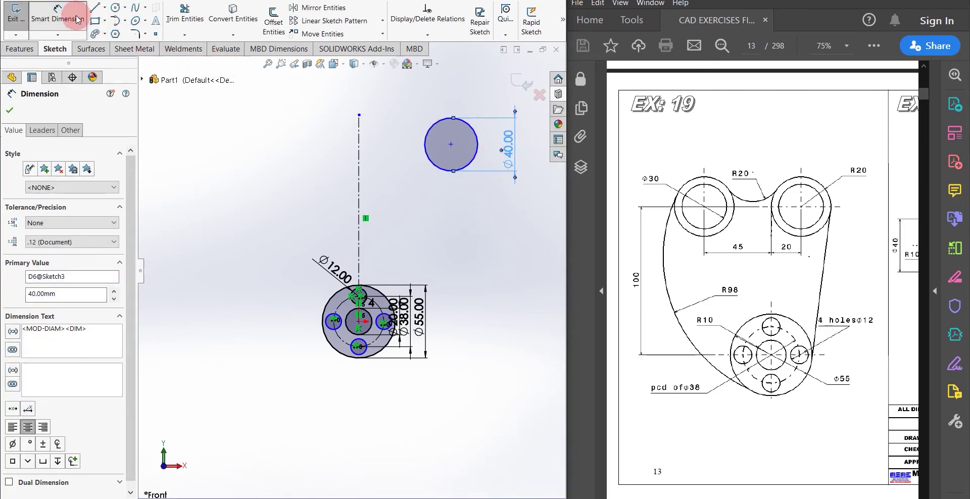
- Sketch a concentric circle inside the 40 mm circle and dimension its diameter as 30 mm
{"action": "left_click", "coordinate": [118, 7]}
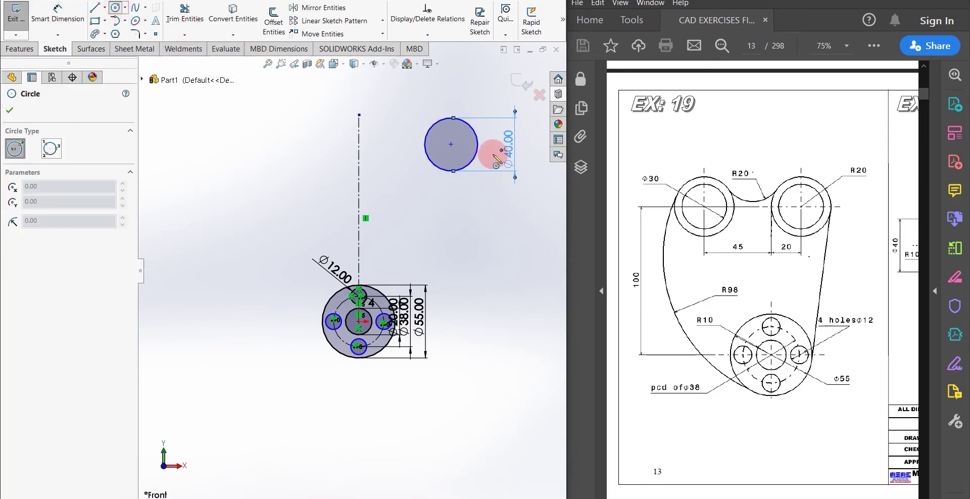
{"action": "left_click", "coordinate": [450, 143]}
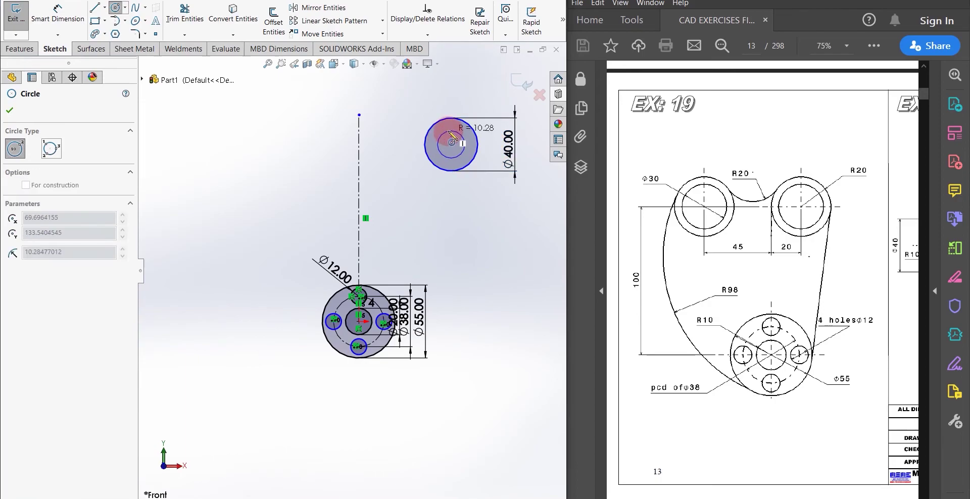
{"action": "left_click", "coordinate": [450, 124]}
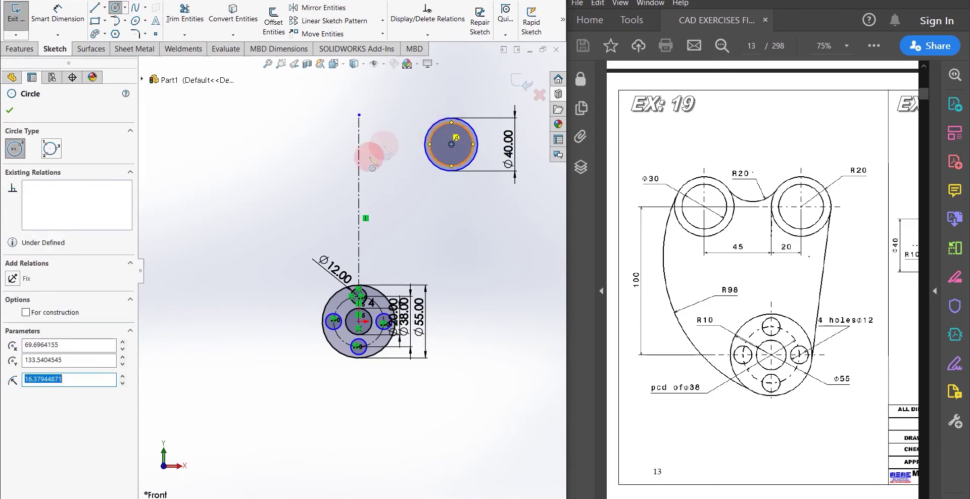
{"action": "right_click_drag", "start_coordinate": [410, 167], "coordinate": [407, 117]}
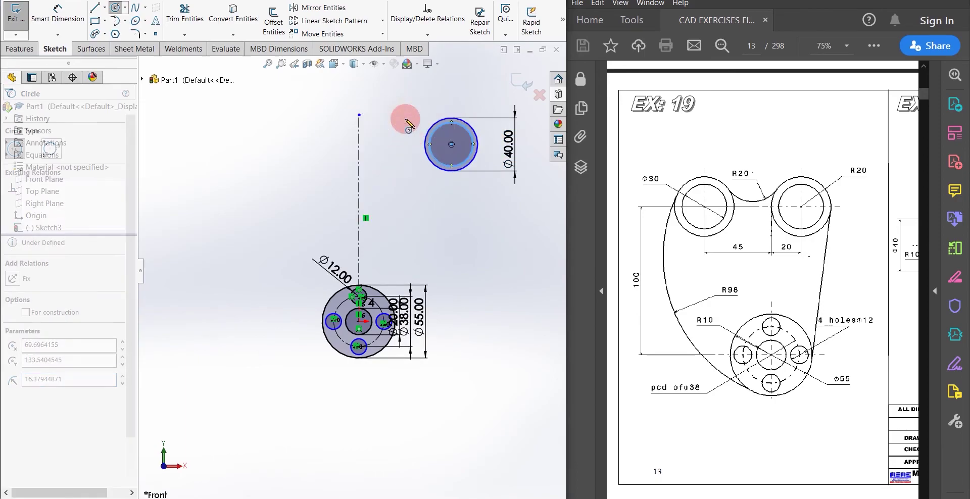
{"action": "left_click", "coordinate": [473, 143]}
{"action": "left_click", "coordinate": [497, 146]}
{"action": "type", "text": "3"}
{"action": "key", "text": "Return"}
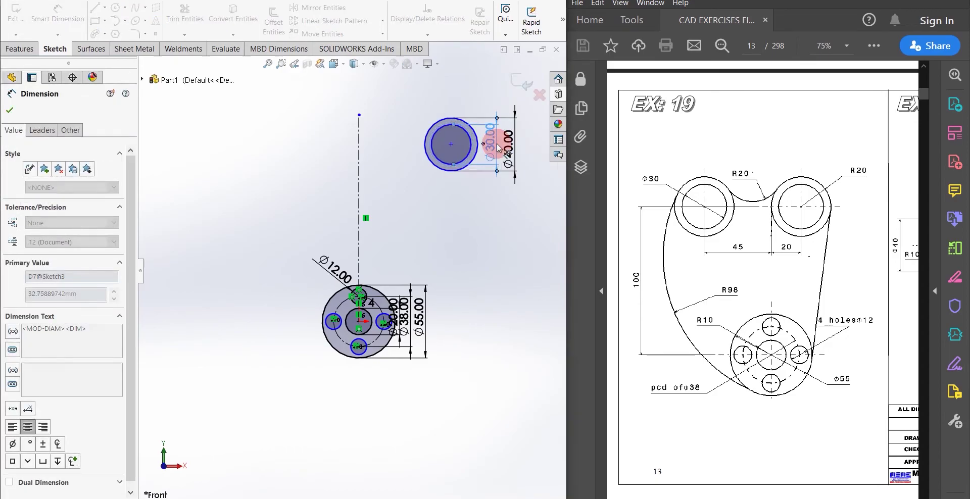
{"action": "left_click", "coordinate": [485, 220]}
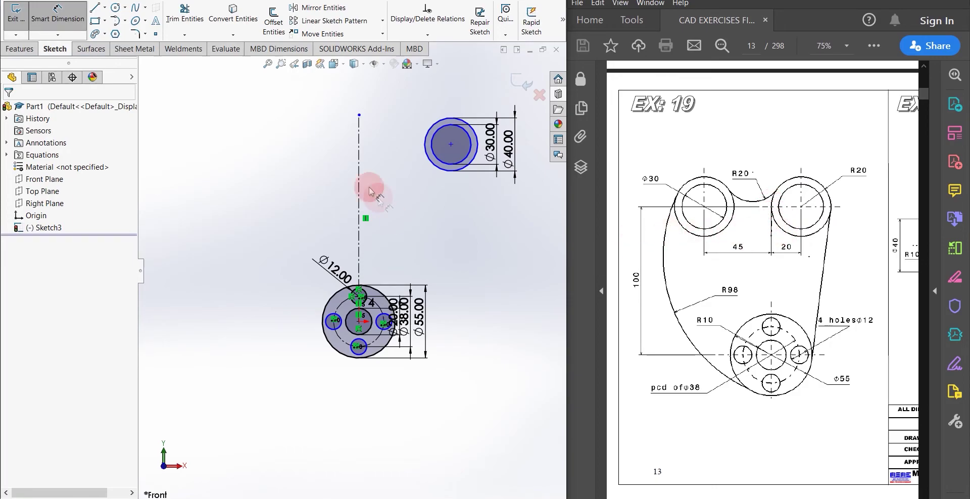
{"action": "left_click", "coordinate": [427, 152]}
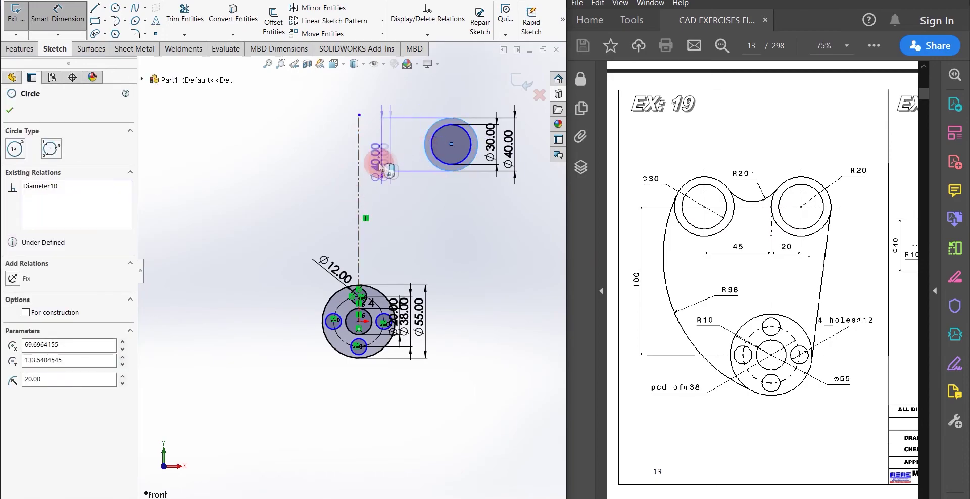
{"action": "key", "text": "Escape"}
{"action": "key", "text": "Escape"}
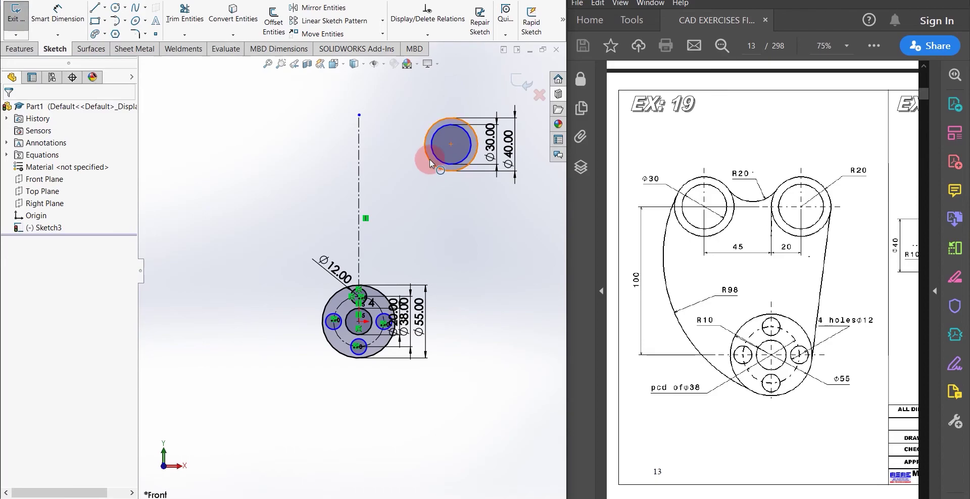
- Add a Tangent relation between the 40 mm circle and the vertical centerline
{"action": "left_click", "coordinate": [429, 161]}
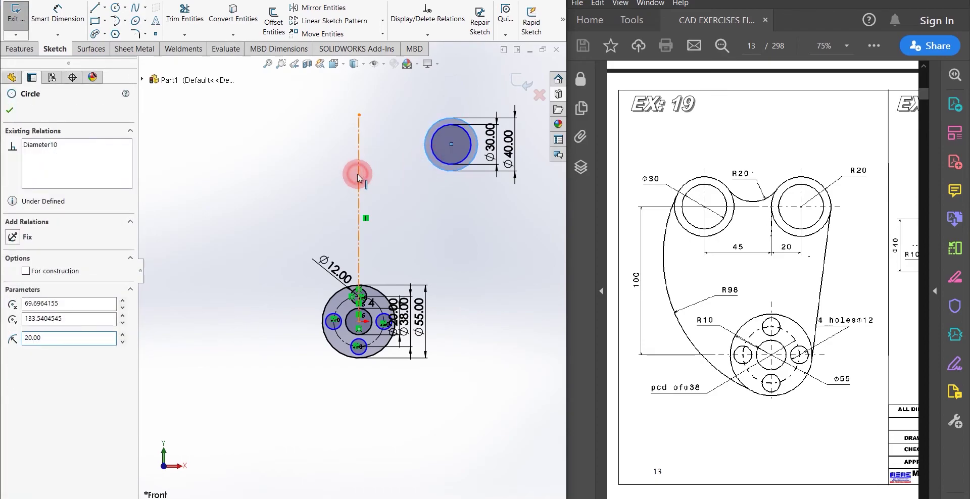
{"action": "left_click", "coordinate": [358, 175], "text": "ctrl"}
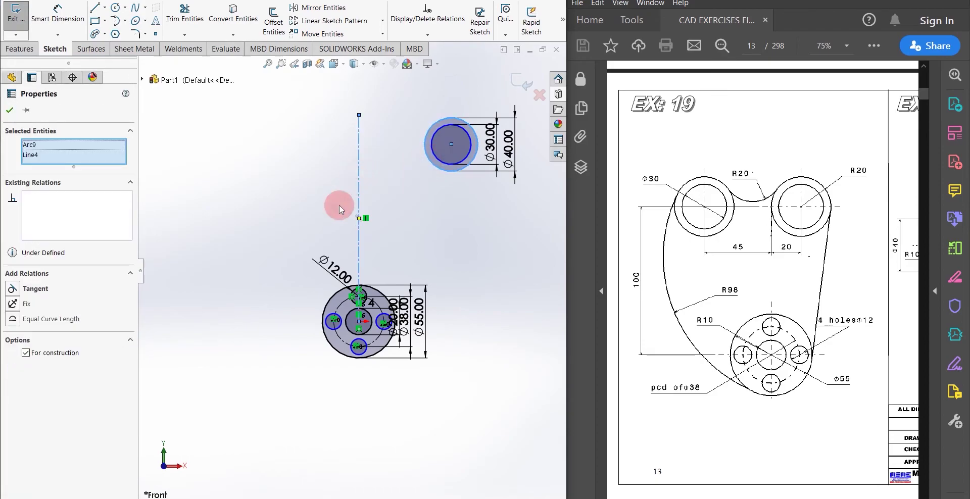
{"action": "left_click", "coordinate": [21, 290]}
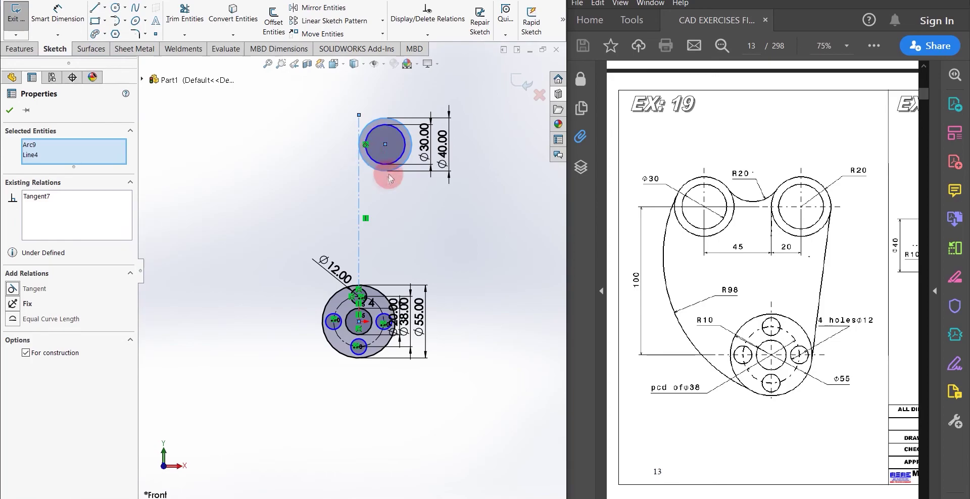
{"action": "left_click", "coordinate": [9, 110]}
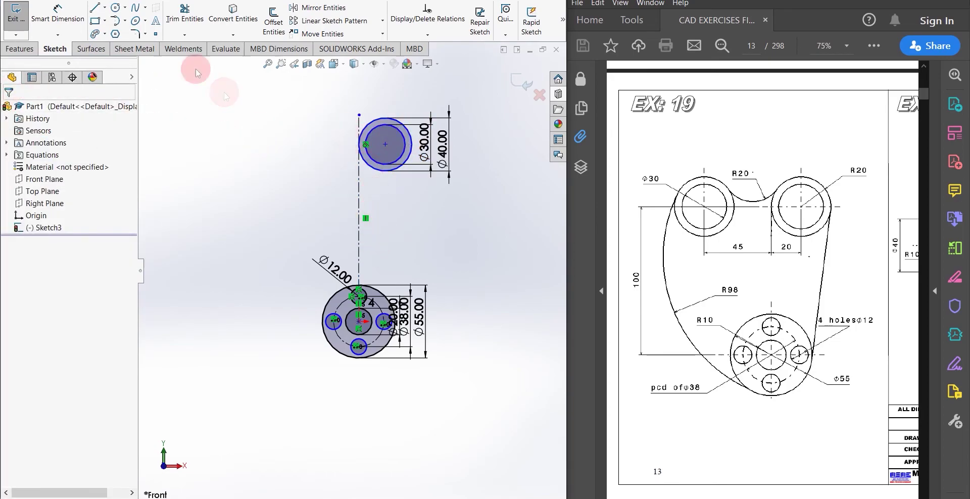
- Dimension the vertical distance from the origin to the center of the upper concentric circles as 100 mm
{"action": "left_click", "coordinate": [58, 13]}
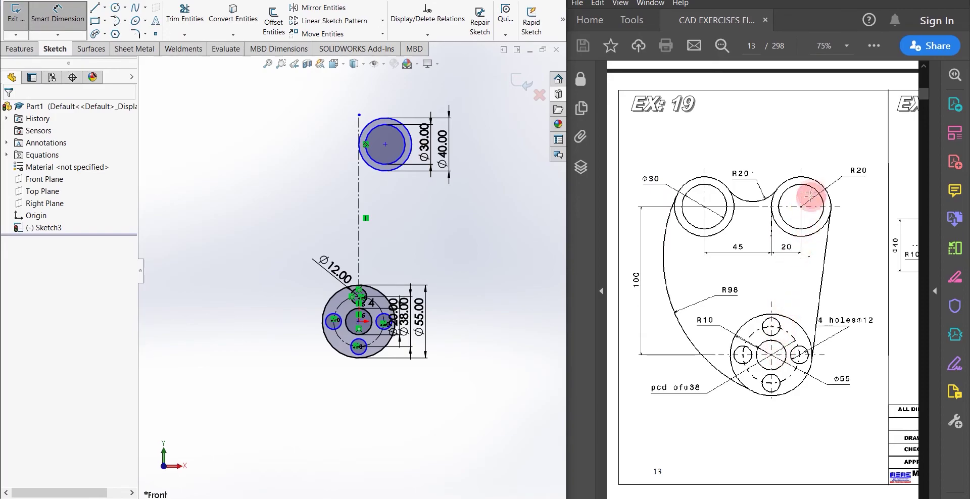
{"action": "left_click", "coordinate": [386, 144]}
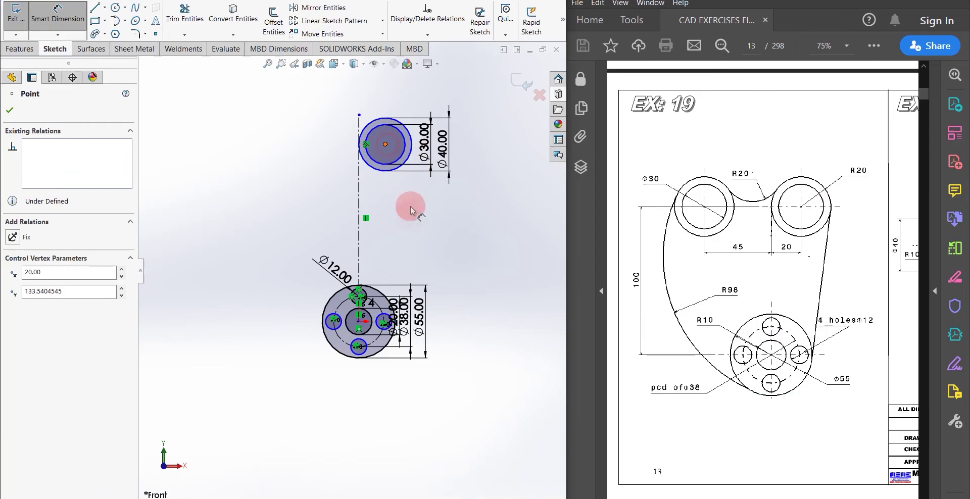
{"action": "left_click", "coordinate": [358, 321]}
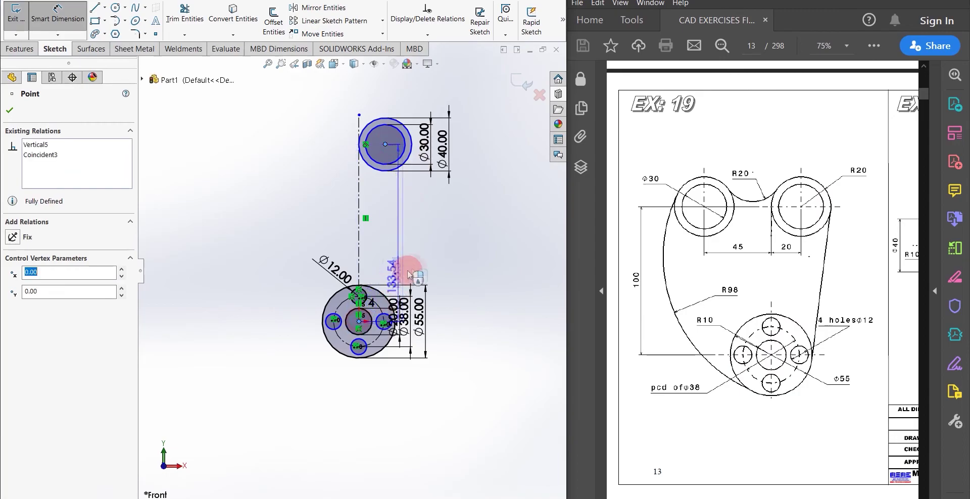
{"action": "left_click", "coordinate": [462, 277]}
{"action": "type", "text": "100"}
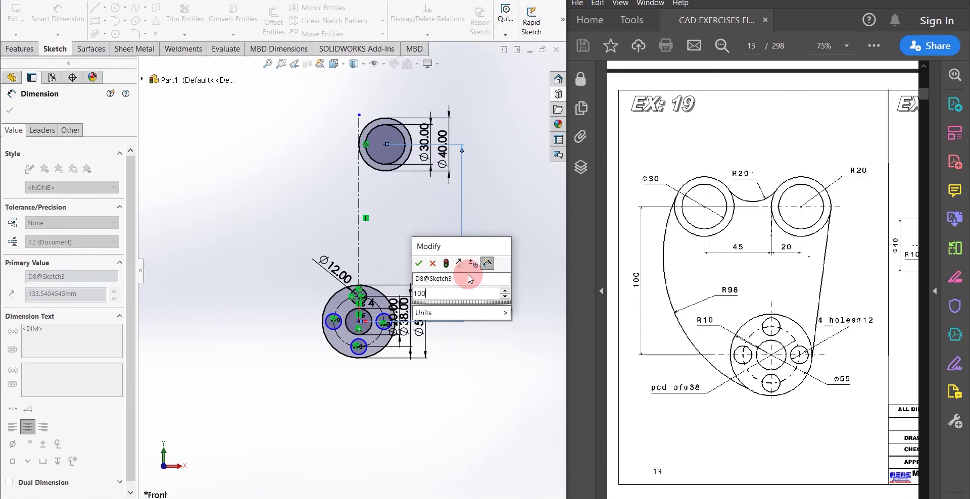
{"action": "key", "text": "Return"}
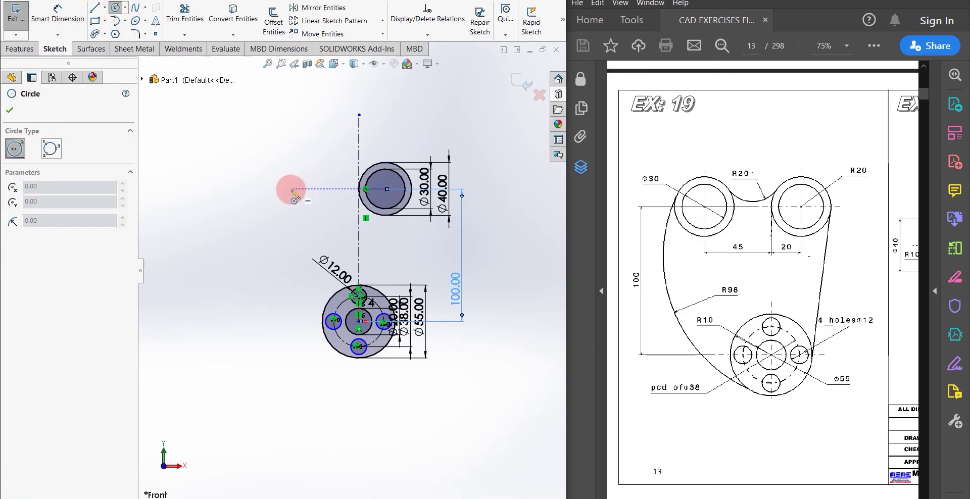
- Sketch two concentric circles on the left side of the vertical centerline, level with the center of the 40 mm circle
{"action": "mouse_move", "coordinate": [290, 190]}
{"action": "left_mouse_down"}
{"action": "mouse_move", "coordinate": [277, 163]}
{"action": "mouse_move", "coordinate": [295, 173]}
{"action": "left_mouse_up"}
{"action": "left_click", "coordinate": [299, 161]}
{"action": "key", "text": "Escape"}
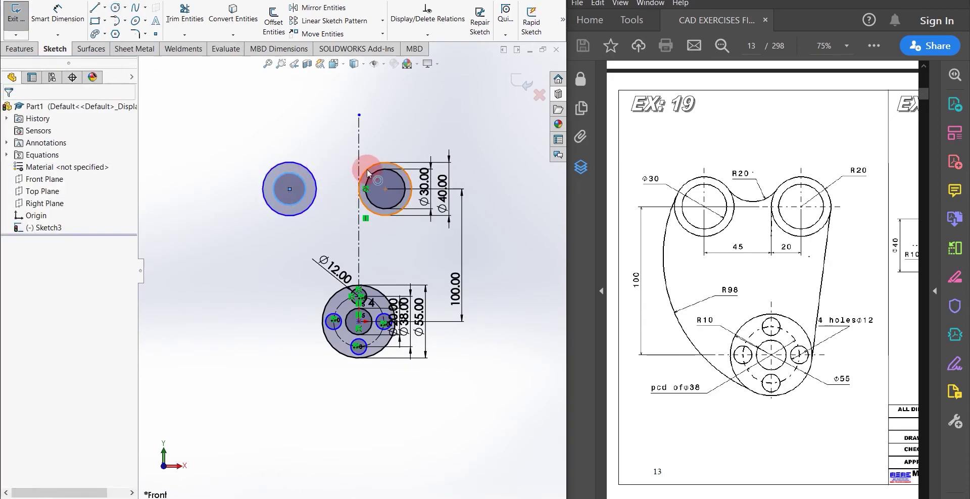
- Add an Equal relation between the 40 mm circle and both circles on the left side of the centerline
{"action": "left_click", "coordinate": [367, 173]}
{"action": "left_click", "coordinate": [316, 186], "text": "ctrl"}
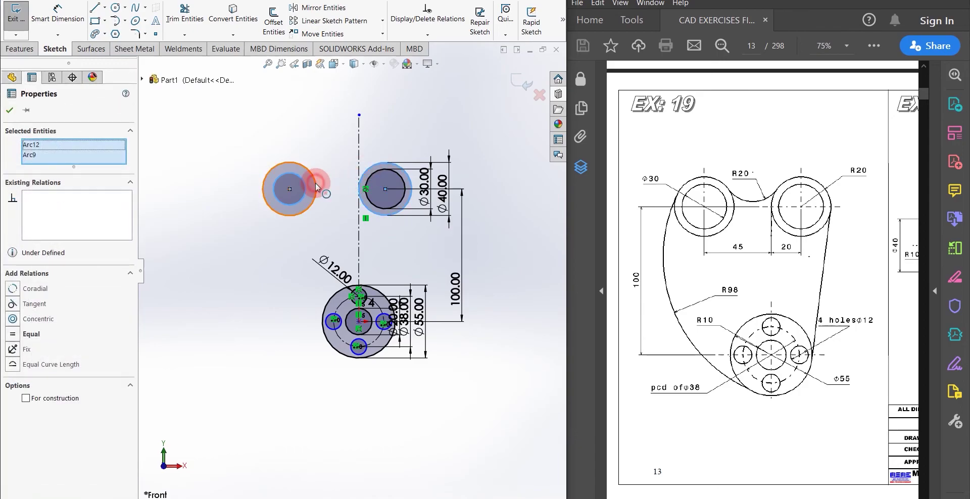
{"action": "left_click", "coordinate": [315, 186], "text": "ctrl"}
{"action": "left_click", "coordinate": [14, 333]}
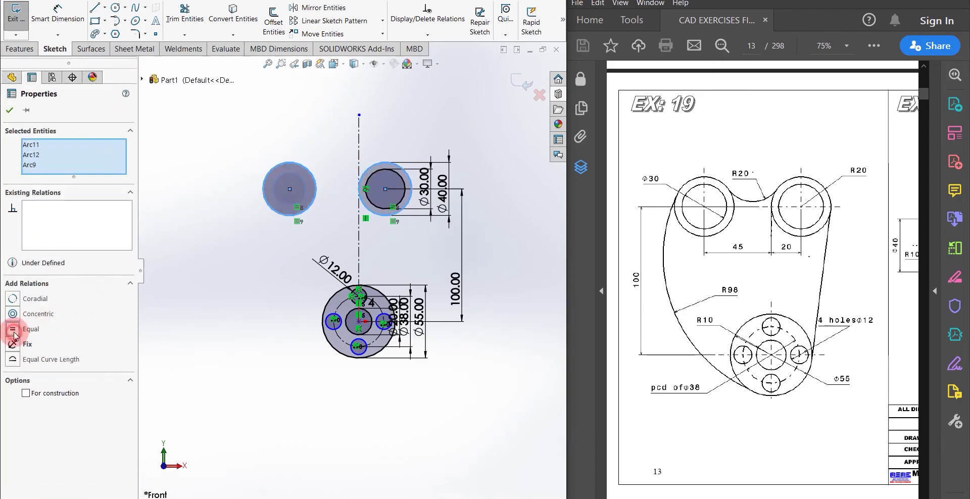
{"action": "left_click", "coordinate": [224, 333]}
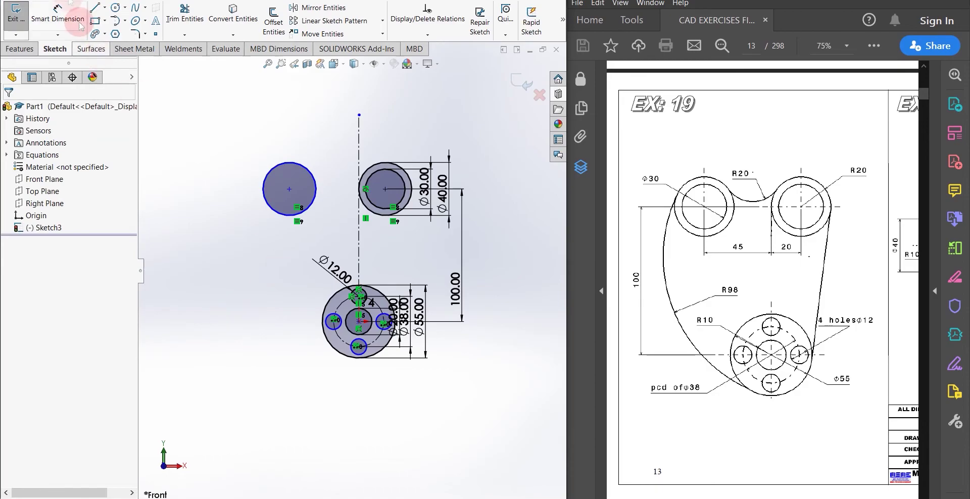
- Sketch a smaller concentric circle inside the upper circle on the left side of the centerline
{"action": "left_click", "coordinate": [276, 164]}
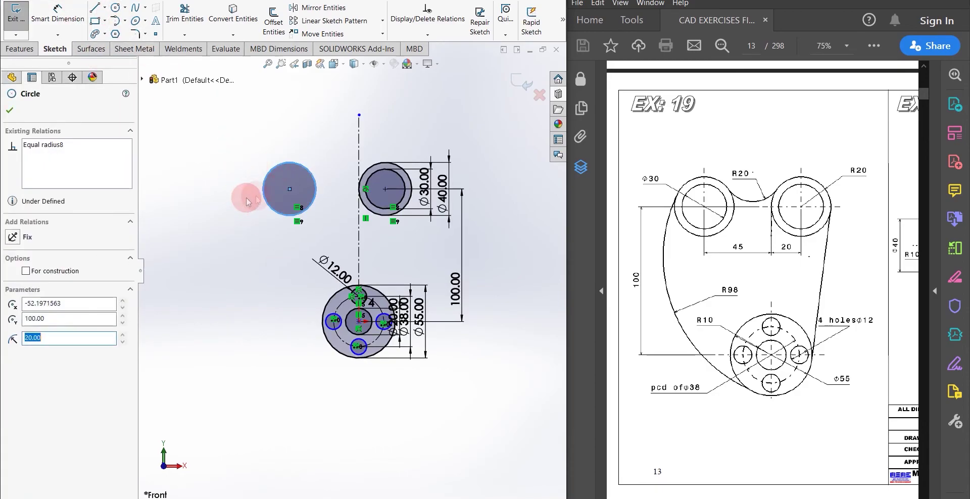
{"action": "left_click", "coordinate": [115, 7]}
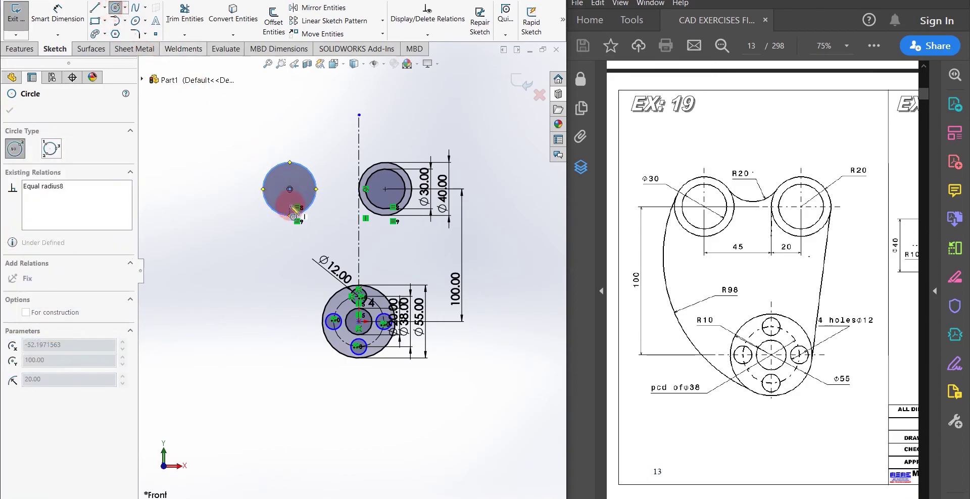
{"action": "left_click", "coordinate": [290, 189]}
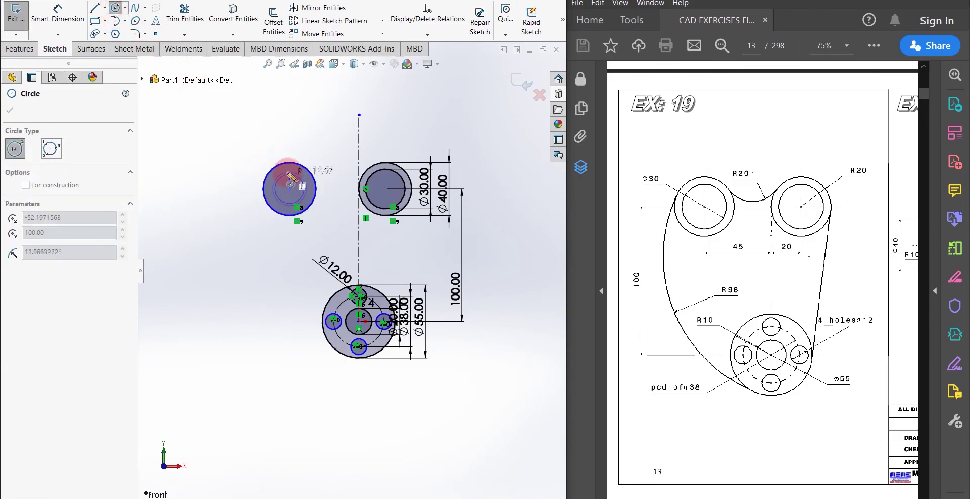
{"action": "left_click", "coordinate": [288, 173]}
{"action": "key", "text": "Escape"}
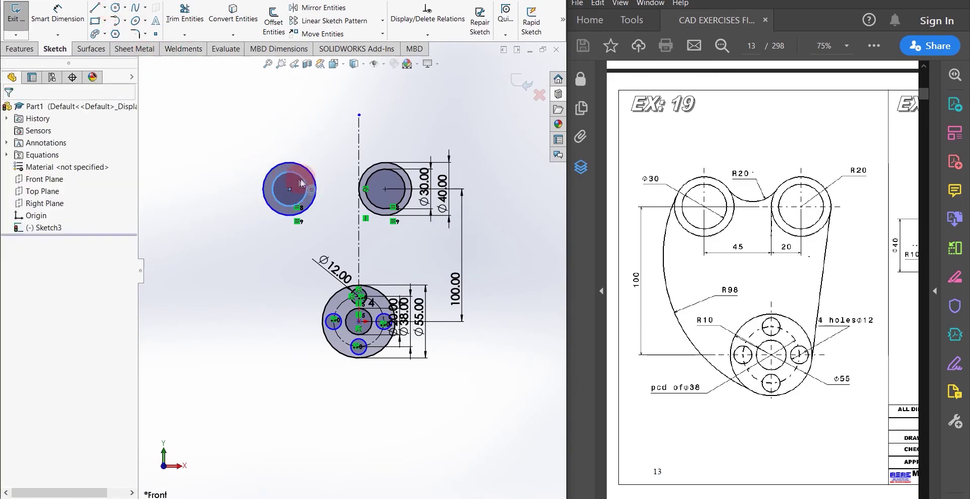
- Add an Equal relation between the new left inner circle and the 30 mm circle
{"action": "left_click", "coordinate": [369, 205]}
{"action": "left_click", "coordinate": [303, 198], "text": "ctrl"}
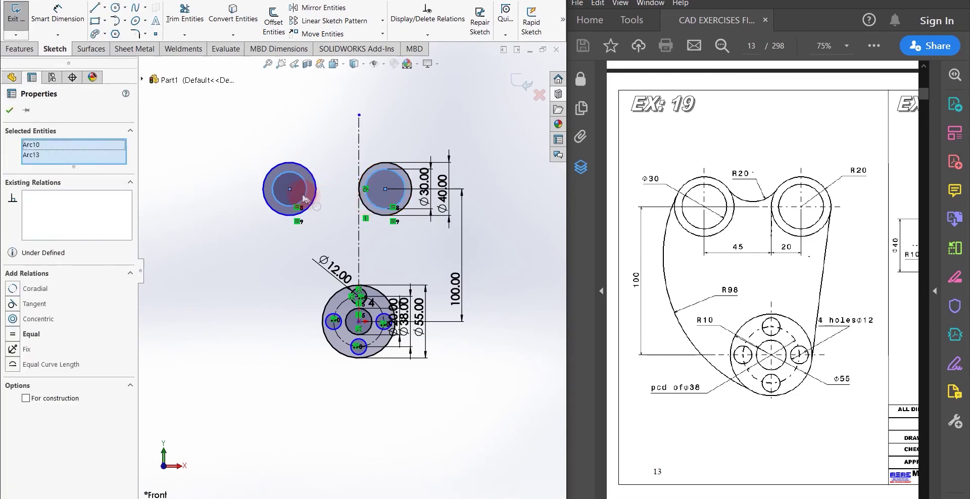
{"action": "left_click", "coordinate": [28, 336]}
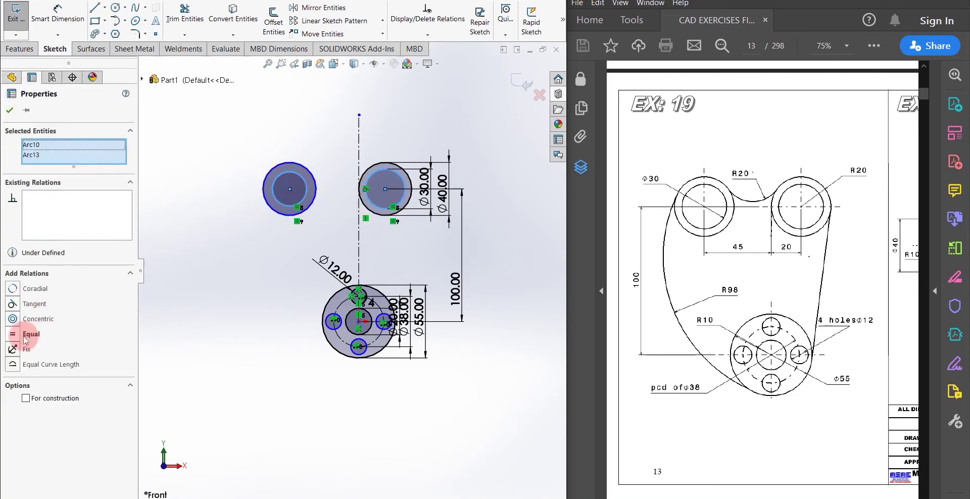
{"action": "left_click", "coordinate": [238, 329]}
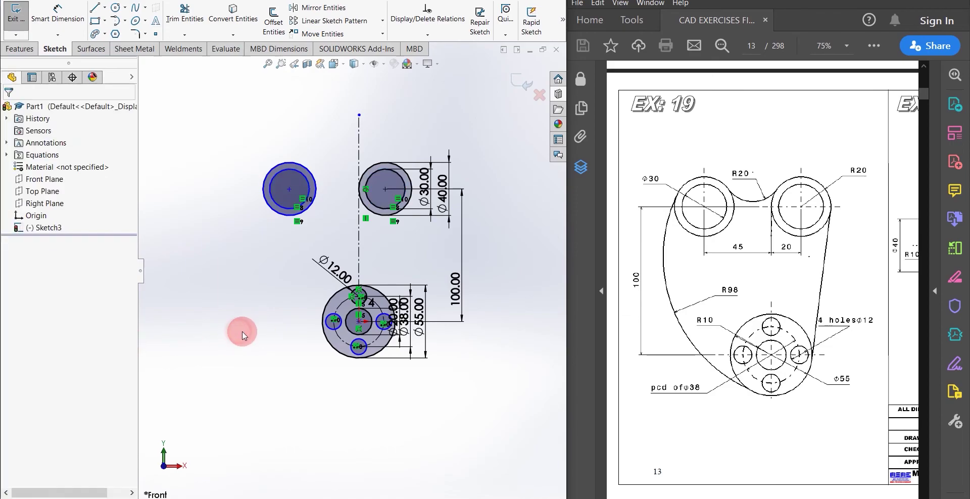
{"action": "left_click", "coordinate": [215, 133]}
{"action": "right_click_drag", "start_coordinate": [191, 177], "coordinate": [185, 91]}
{"action": "left_click", "coordinate": [269, 199]}
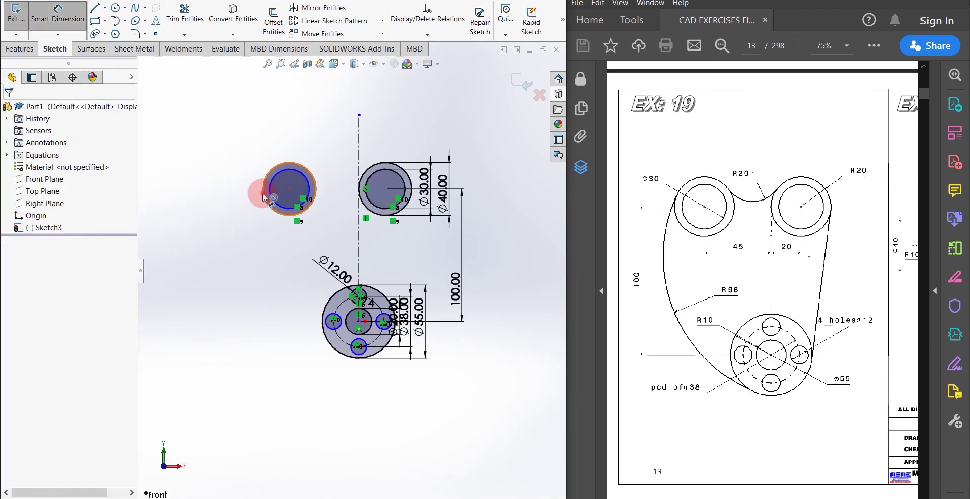
{"action": "left_click", "coordinate": [223, 153]}
{"action": "left_click", "coordinate": [563, 288]}
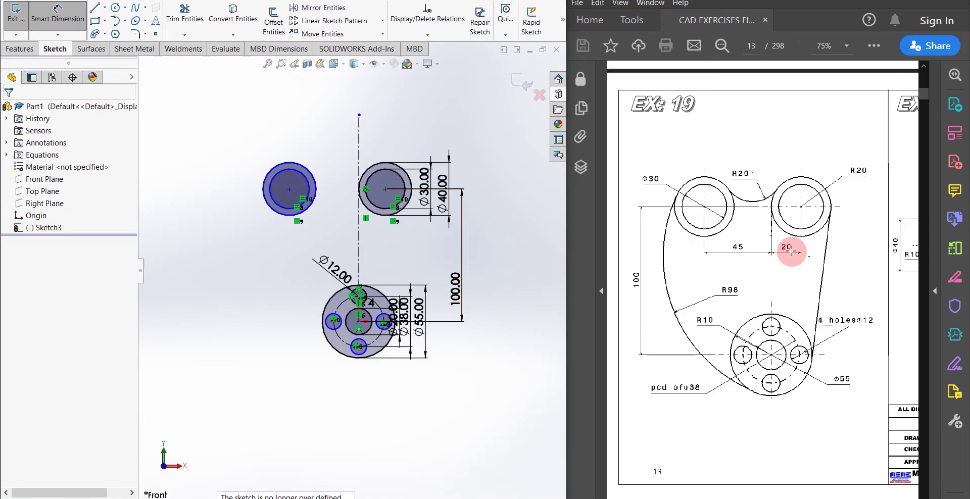
- Dimension the horizontal distance between the centers of the two upper circle pairs as 65 mm
{"action": "left_click", "coordinate": [289, 189]}
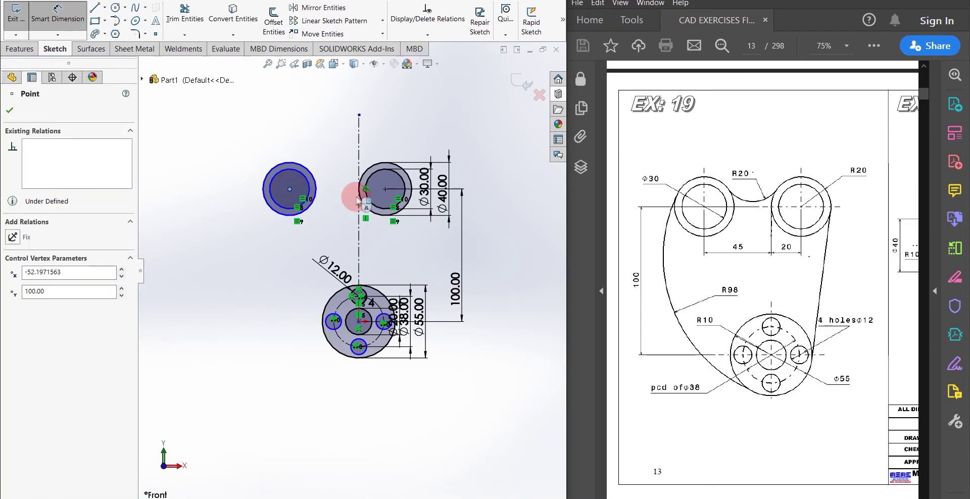
{"action": "left_click", "coordinate": [384, 190]}
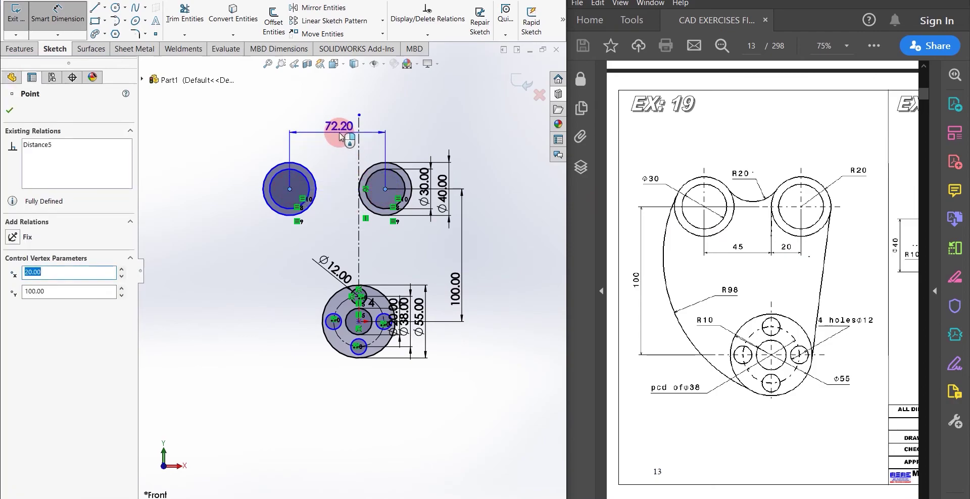
{"action": "left_click", "coordinate": [339, 136]}
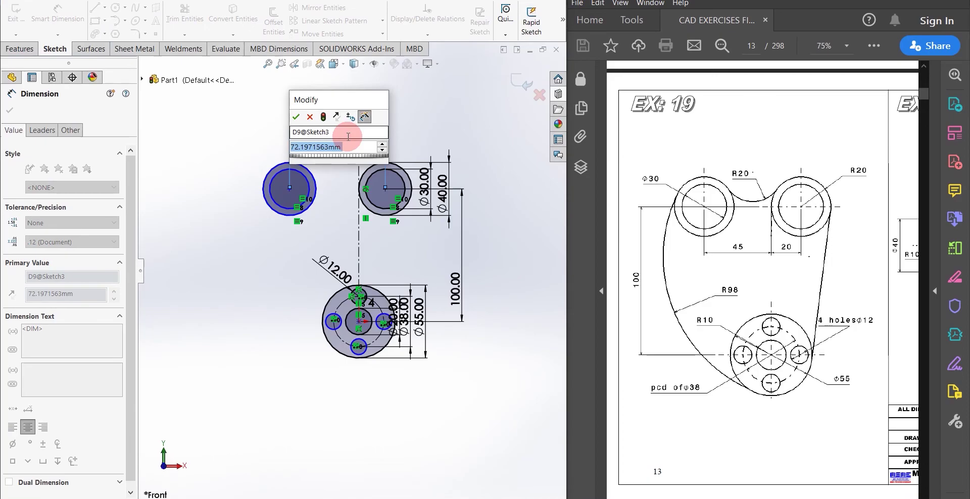
{"action": "type", "text": "65"}
{"action": "key", "text": "Return"}
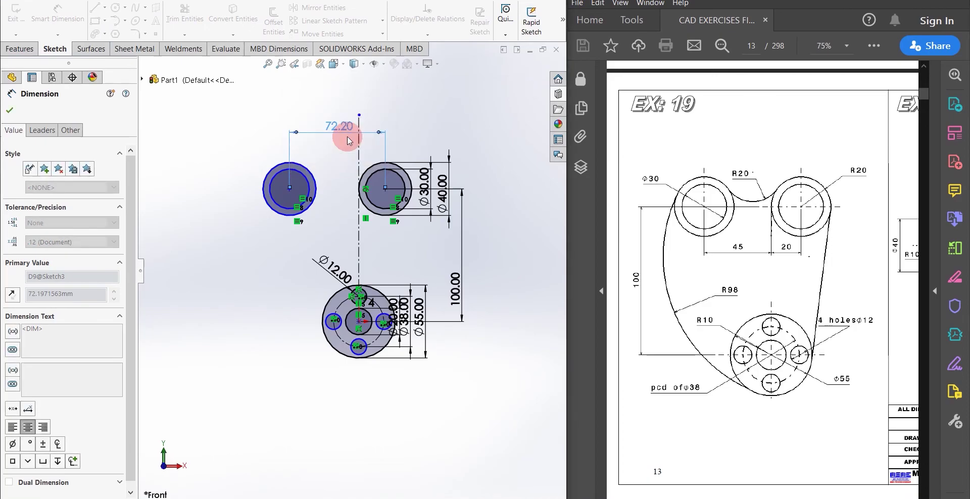
{"action": "left_click", "coordinate": [207, 150]}
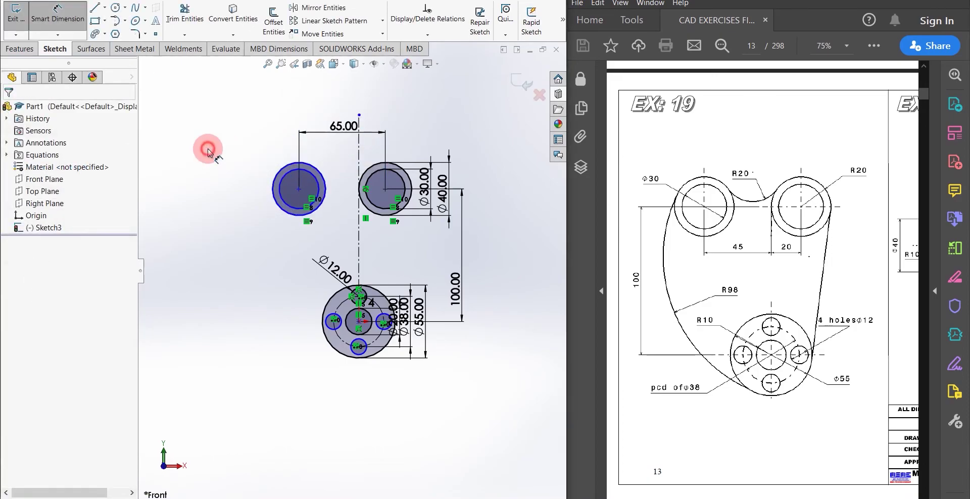
{"action": "left_click", "coordinate": [296, 203]}
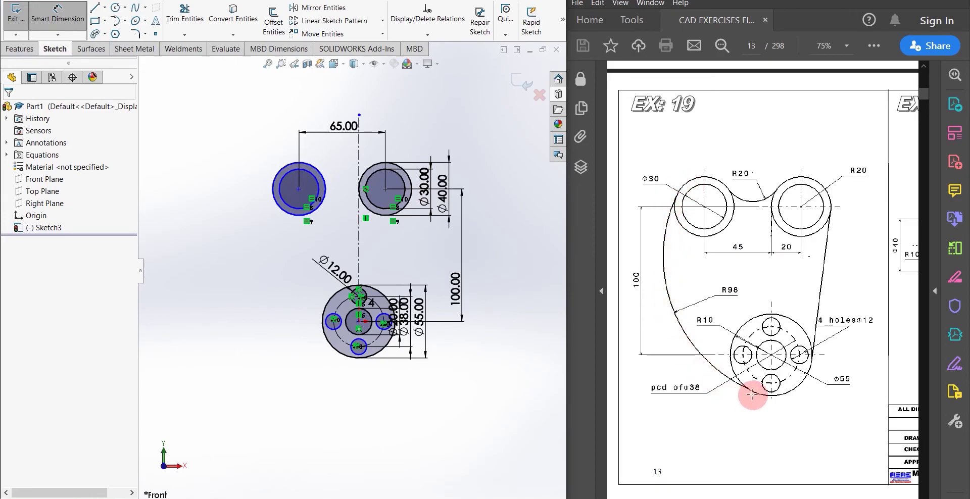
- Sketch a three-point arc of about 85 mm radius, bulging left, from the upper-left outer circle to the underside of the 55 mm circle
{"action": "left_click", "coordinate": [125, 22]}
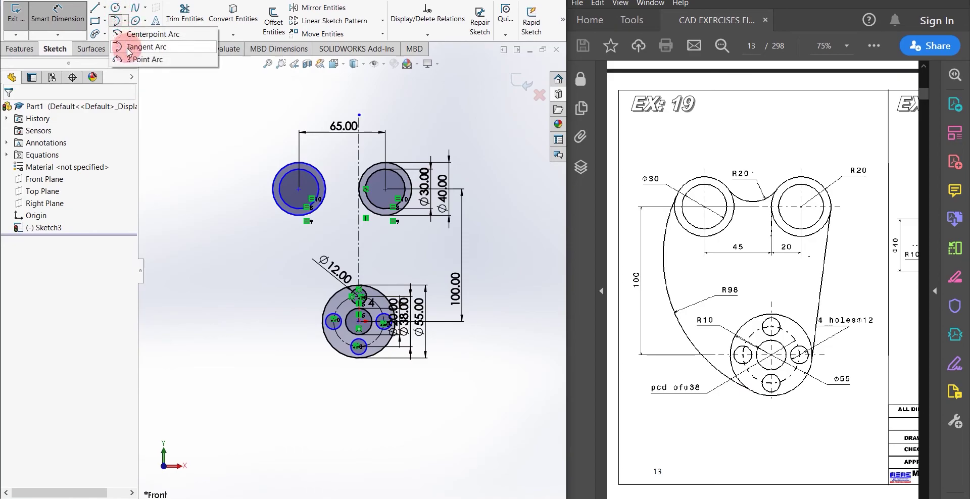
{"action": "left_click", "coordinate": [130, 49]}
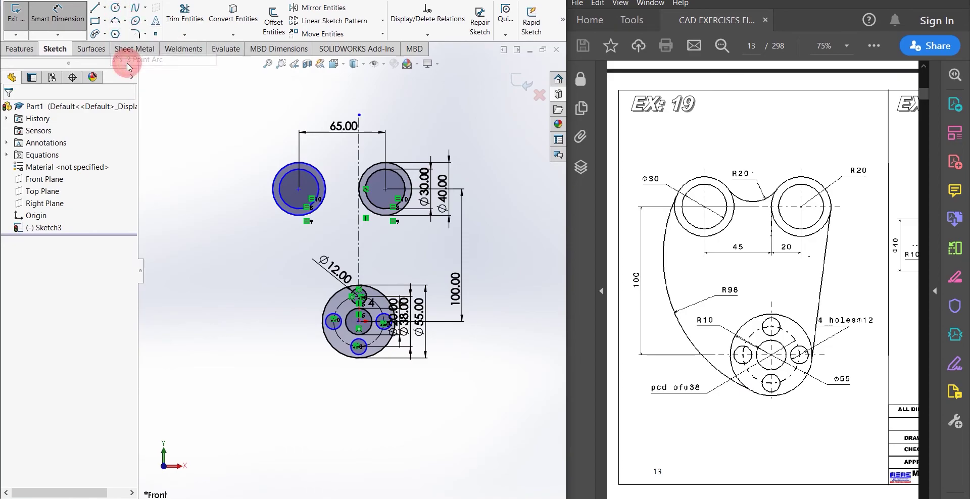
{"action": "left_click", "coordinate": [277, 176]}
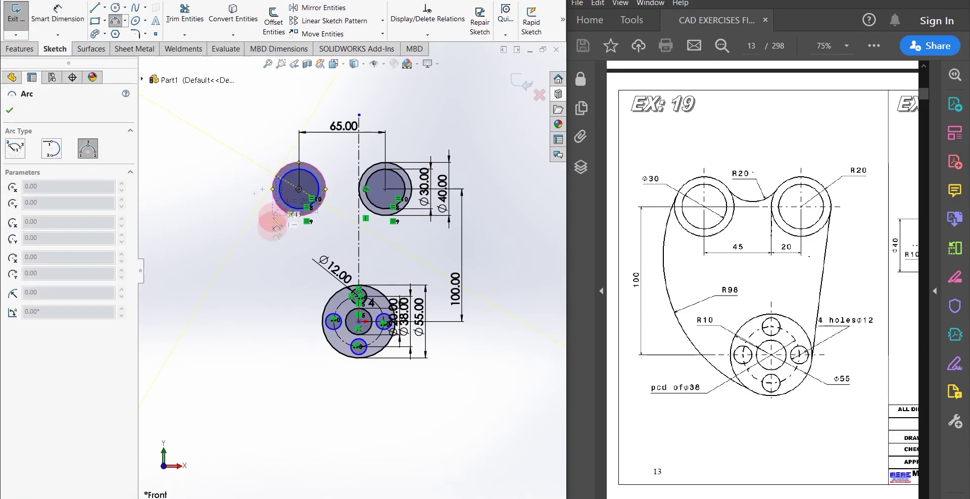
{"action": "left_click", "coordinate": [346, 358]}
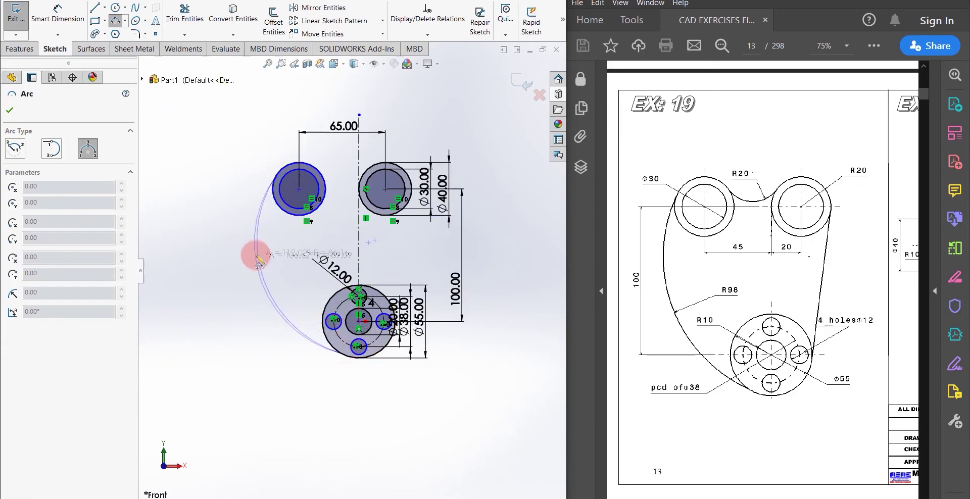
{"action": "left_click", "coordinate": [255, 251]}
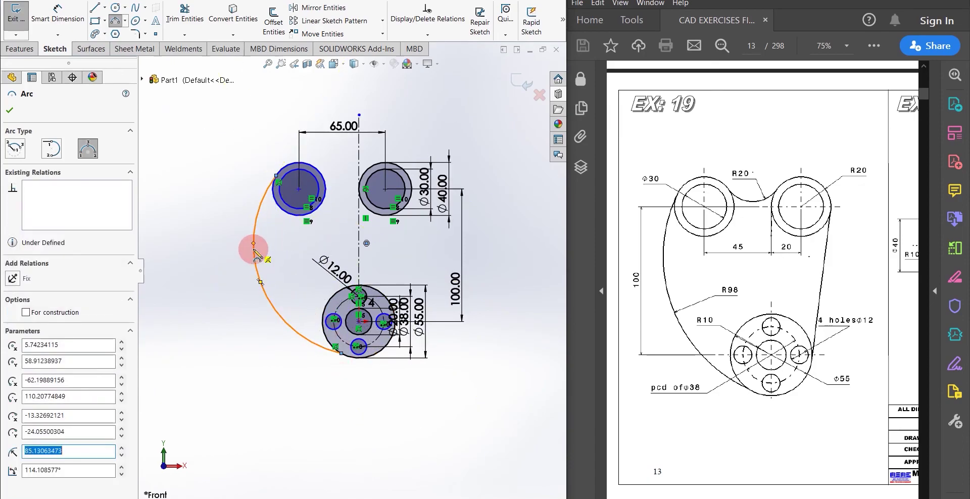
{"action": "key", "text": "Escape"}
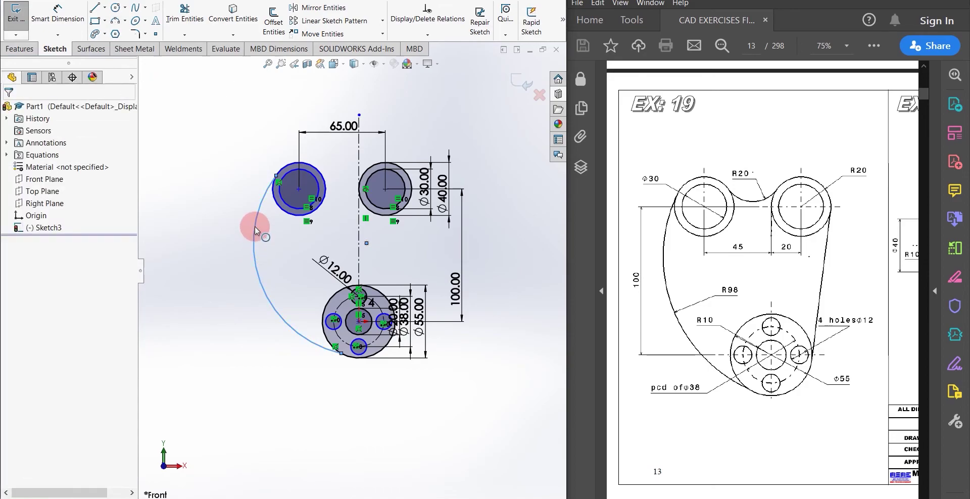
- Add Tangent relations between the large left arc and both the upper-left outer circle and the 55 mm circle
{"action": "left_click", "coordinate": [278, 208]}
{"action": "left_click", "coordinate": [258, 215], "text": "ctrl"}
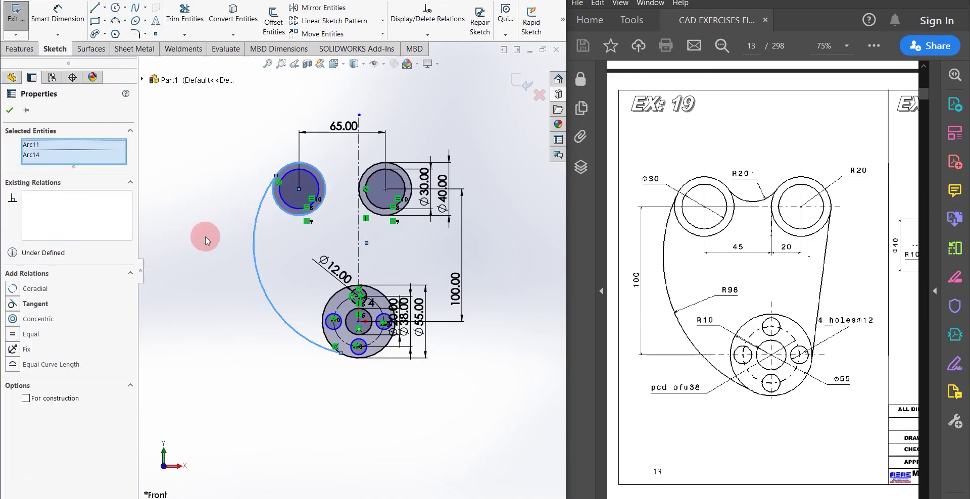
{"action": "left_click", "coordinate": [17, 304]}
{"action": "left_click", "coordinate": [235, 340]}
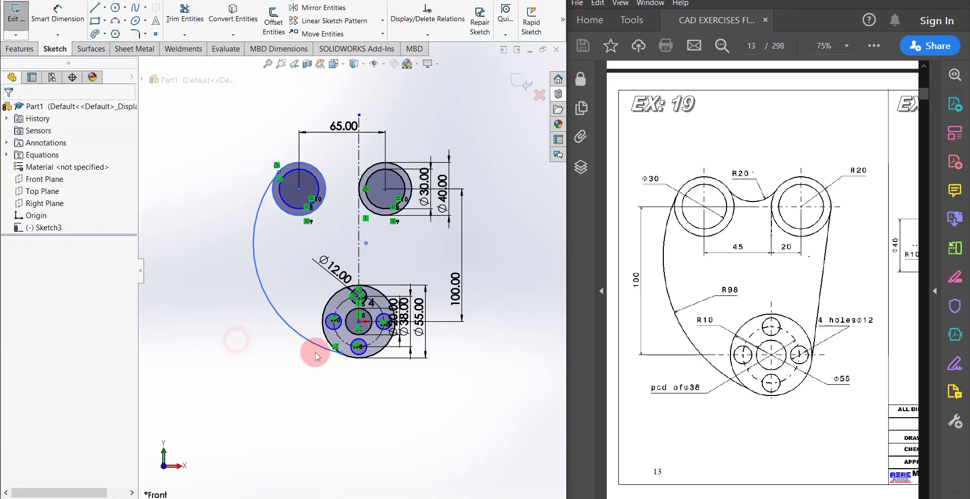
{"action": "left_click", "coordinate": [328, 346]}
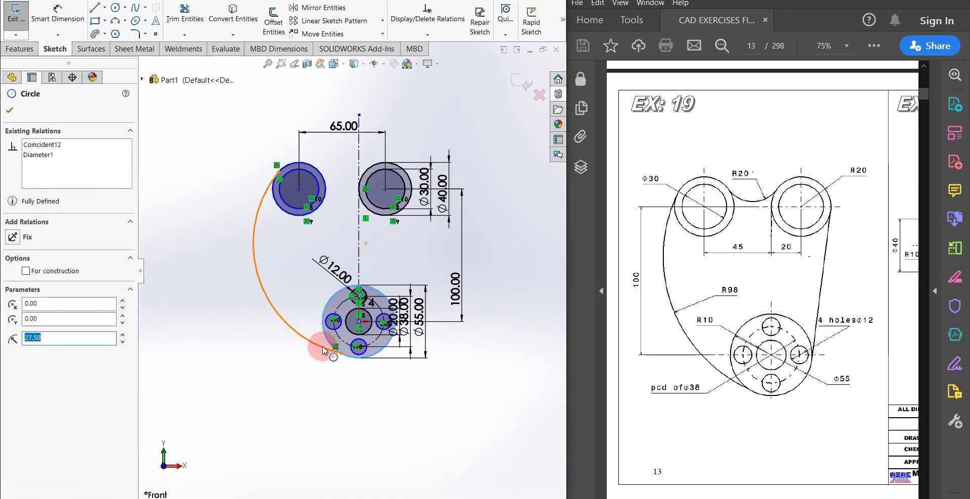
{"action": "left_click", "coordinate": [323, 350], "text": "ctrl"}
{"action": "left_click", "coordinate": [14, 306]}
{"action": "left_click", "coordinate": [261, 399]}
- Dimension the radius of the large left arc as 98 mm
{"action": "right_click_drag", "start_coordinate": [211, 349], "coordinate": [202, 267]}
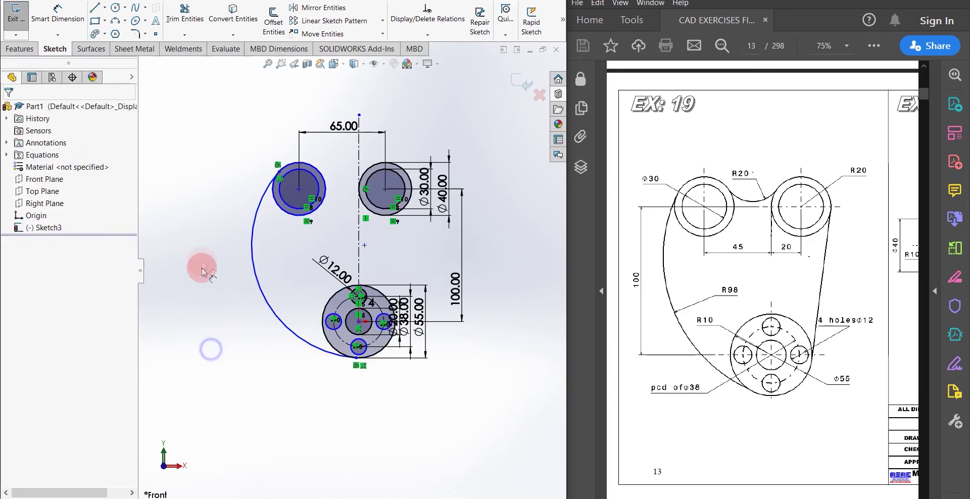
{"action": "left_click", "coordinate": [254, 275]}
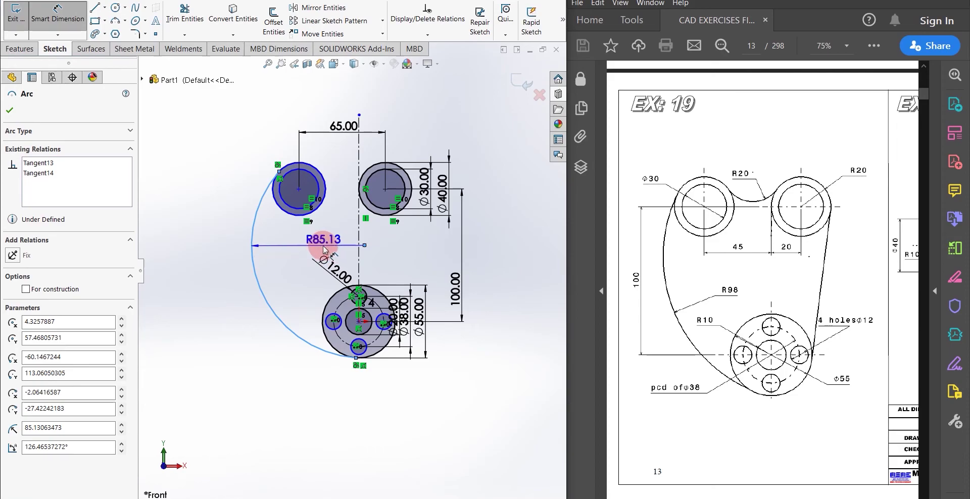
{"action": "left_click", "coordinate": [324, 245]}
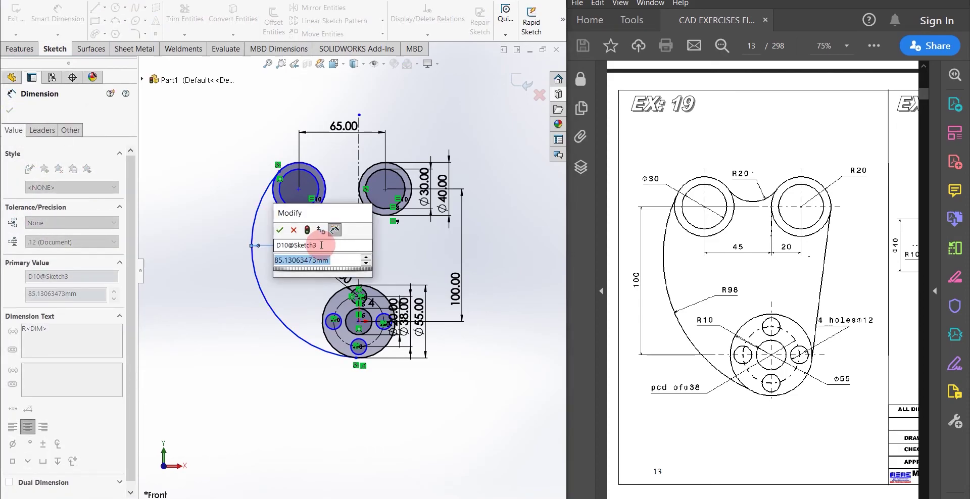
{"action": "type", "text": "98"}
{"action": "key", "text": "Return"}
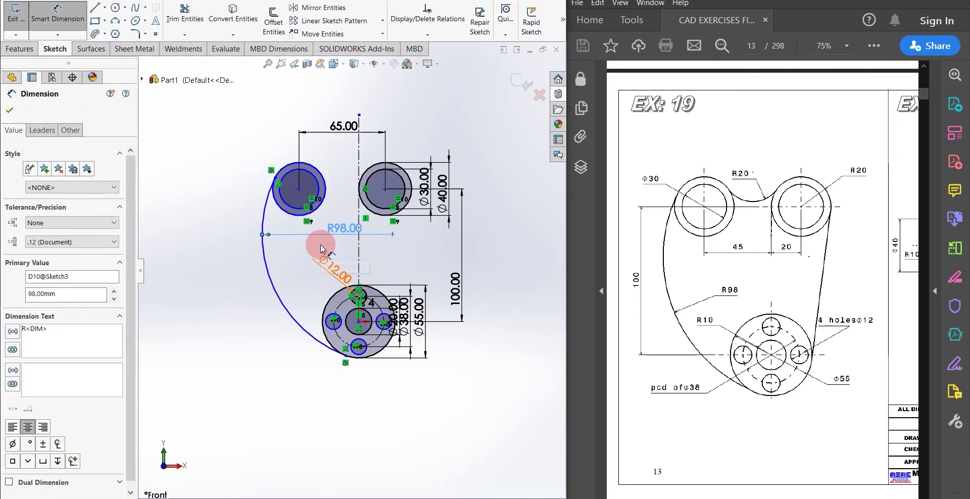
{"action": "left_click", "coordinate": [245, 305]}
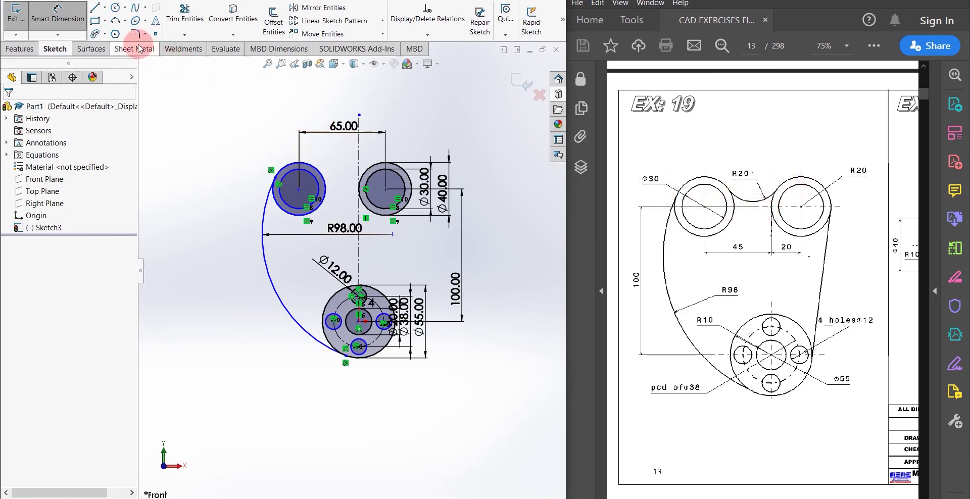
- Sketch a downward-bulging three-point arc of about 31 mm radius between the two upper outer circles
{"action": "left_click", "coordinate": [115, 20]}
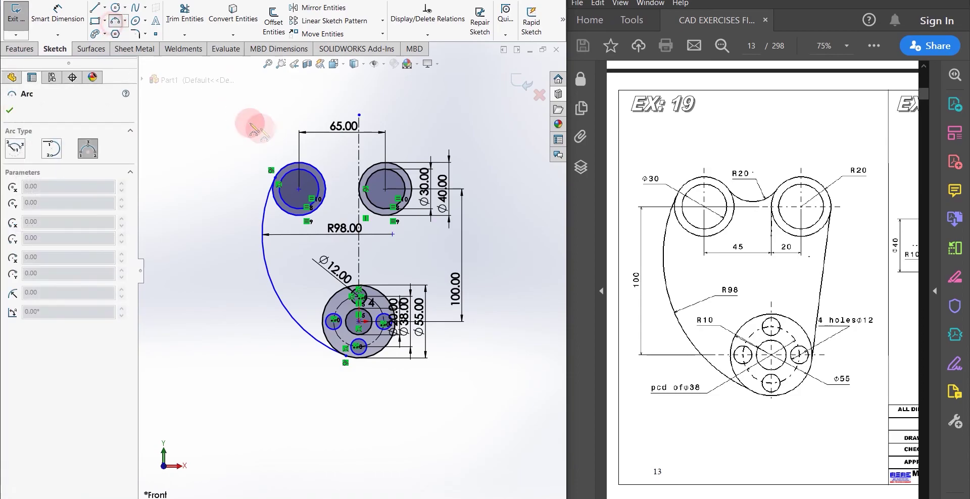
{"action": "left_click", "coordinate": [312, 165]}
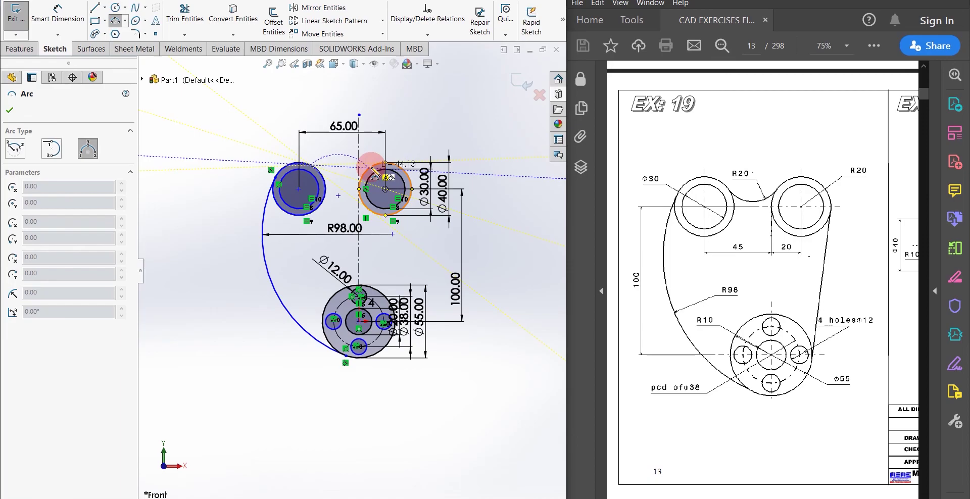
{"action": "left_click", "coordinate": [359, 188]}
{"action": "left_click", "coordinate": [353, 186]}
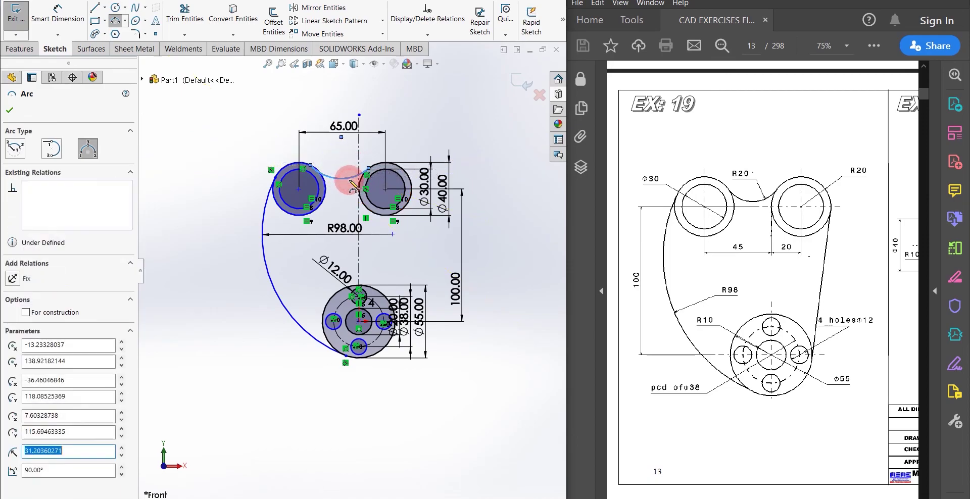
{"action": "key", "text": "Escape"}
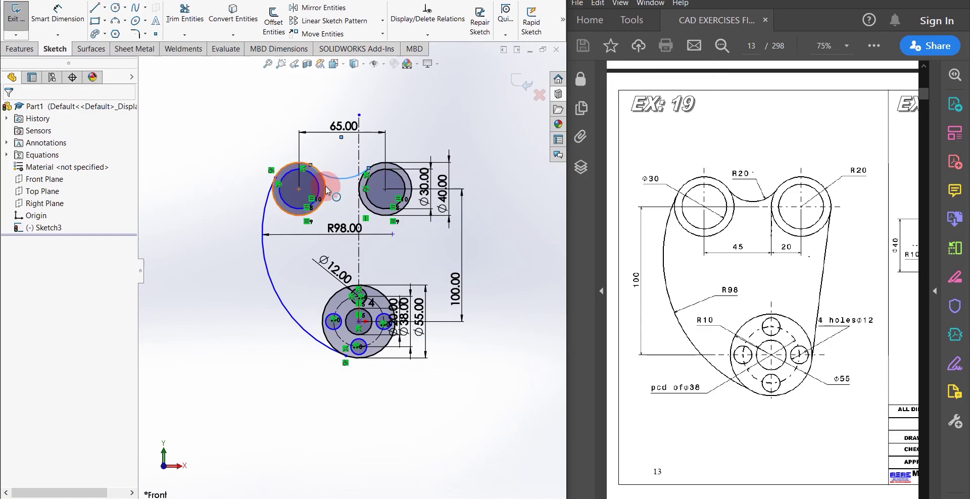
- Add Tangent relations between the small connecting arc and each of the two upper outer circles
{"action": "left_click", "coordinate": [326, 188]}
{"action": "left_click", "coordinate": [331, 177], "text": "ctrl"}
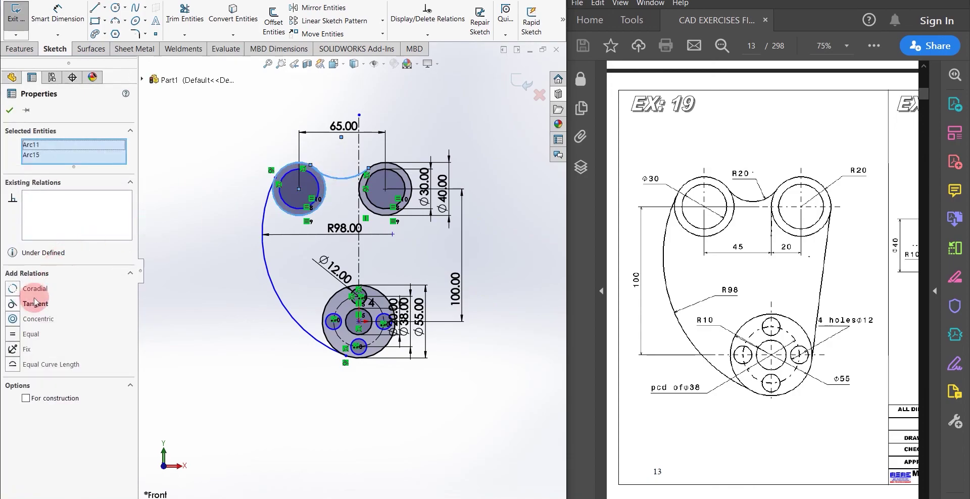
{"action": "left_click", "coordinate": [13, 303]}
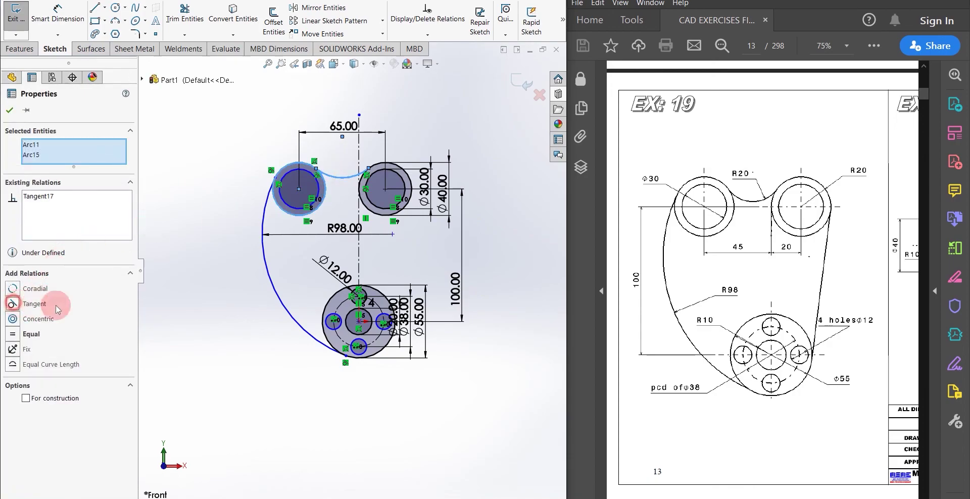
{"action": "left_click", "coordinate": [341, 198]}
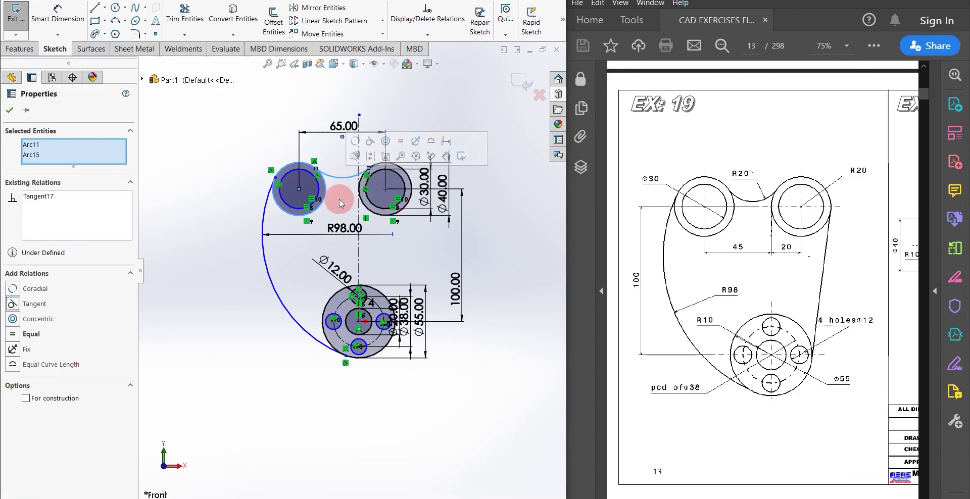
{"action": "left_click", "coordinate": [359, 186]}
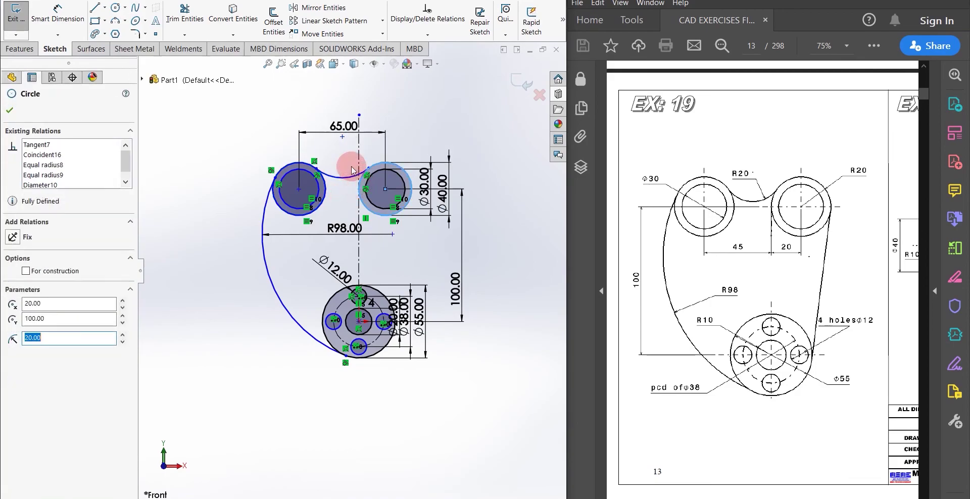
{"action": "left_click", "coordinate": [347, 181], "text": "ctrl"}
{"action": "left_click", "coordinate": [34, 303]}
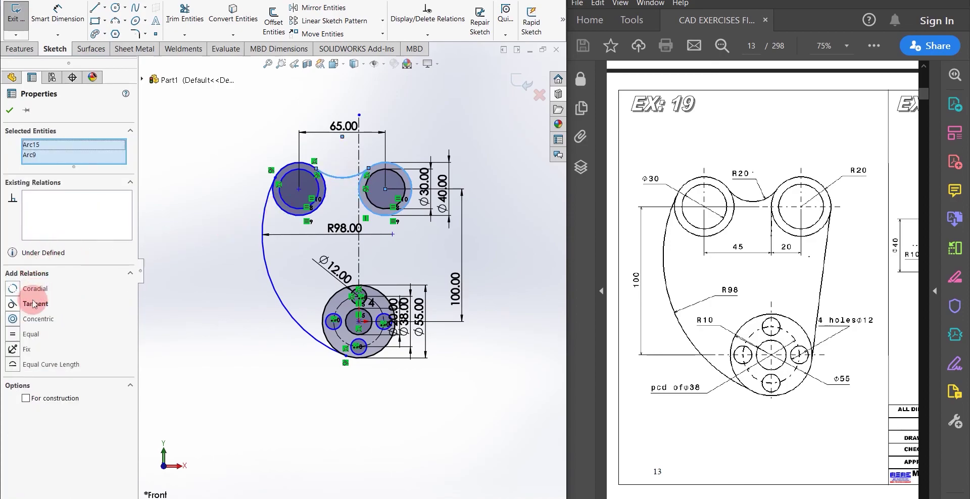
{"action": "left_click", "coordinate": [208, 282]}
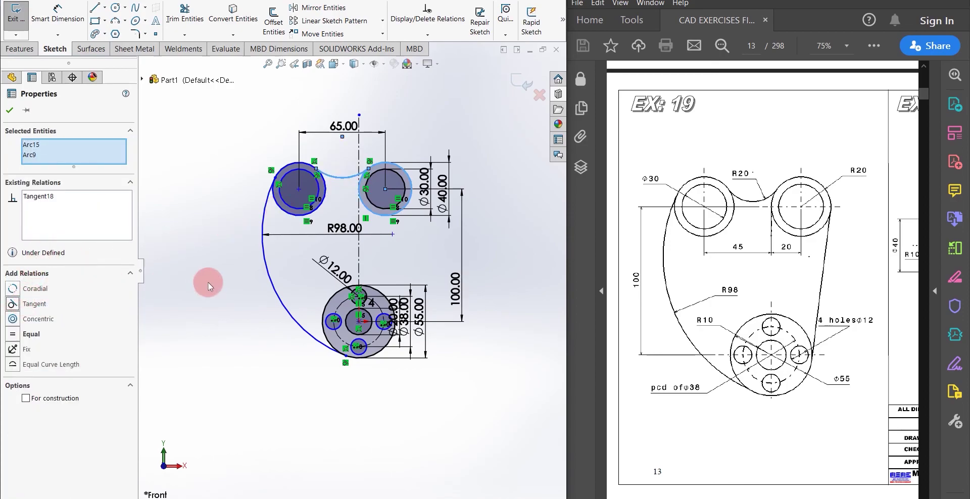
{"action": "left_click", "coordinate": [227, 251]}
- Dimension the radius of the arc connecting the two upper outer circles as 20 mm
{"action": "right_click_drag", "start_coordinate": [221, 237], "coordinate": [222, 160]}
{"action": "left_click", "coordinate": [328, 176]}
{"action": "left_click", "coordinate": [331, 174]}
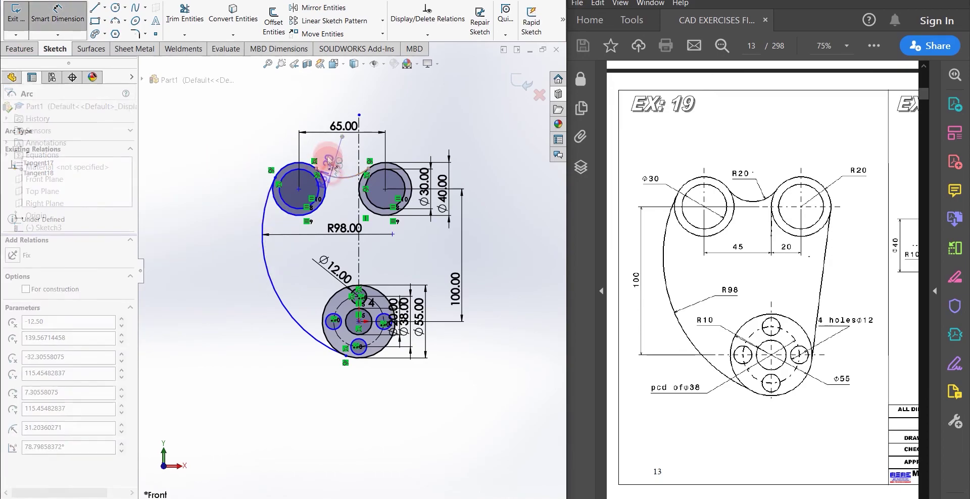
{"action": "left_click", "coordinate": [336, 158]}
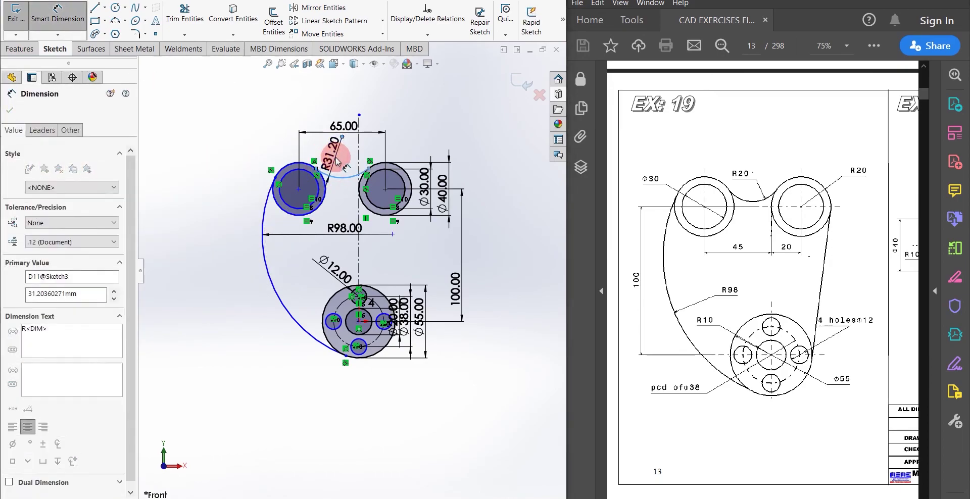
{"action": "type", "text": "20"}
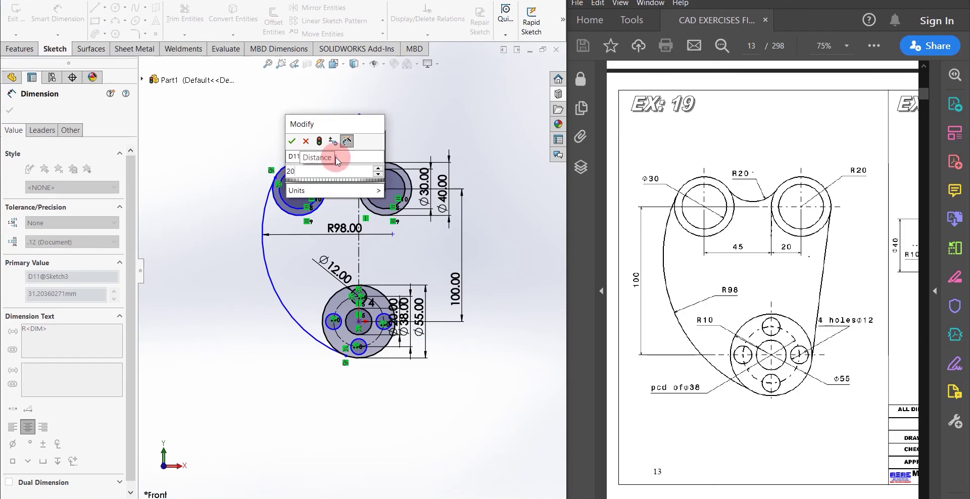
{"action": "key", "text": "Return"}
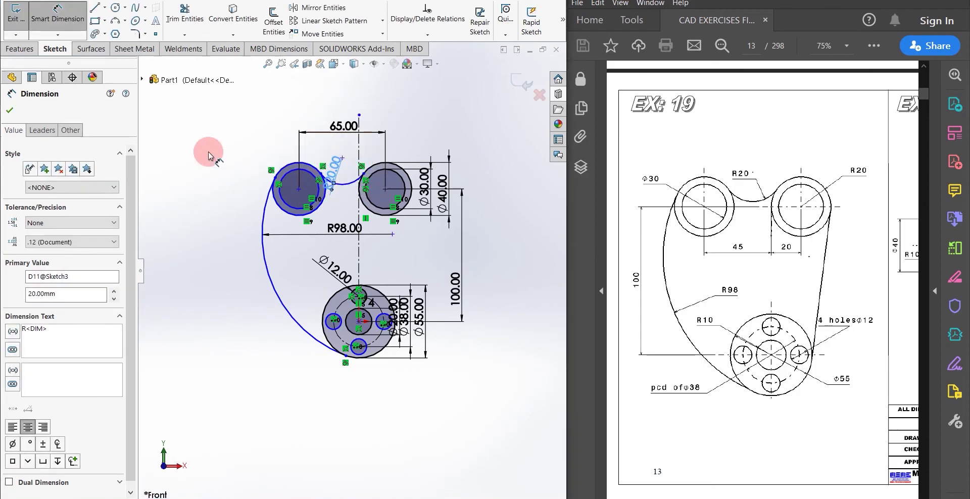
{"action": "left_click", "coordinate": [208, 155]}
{"action": "left_click", "coordinate": [77, 16]}
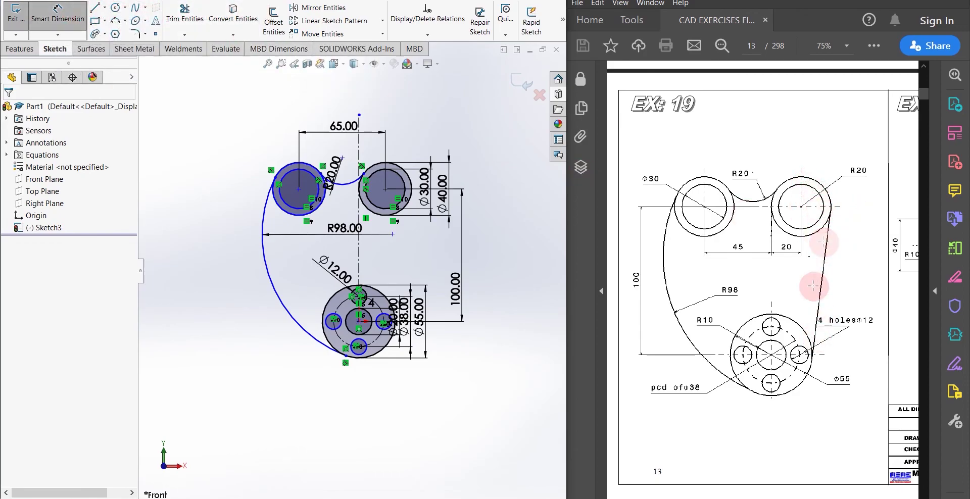
- Sketch a line tangent to the right sides of the upper-right 40 mm circle and the 55 mm hub circle, and check its tangent relations
{"action": "left_click", "coordinate": [94, 11]}
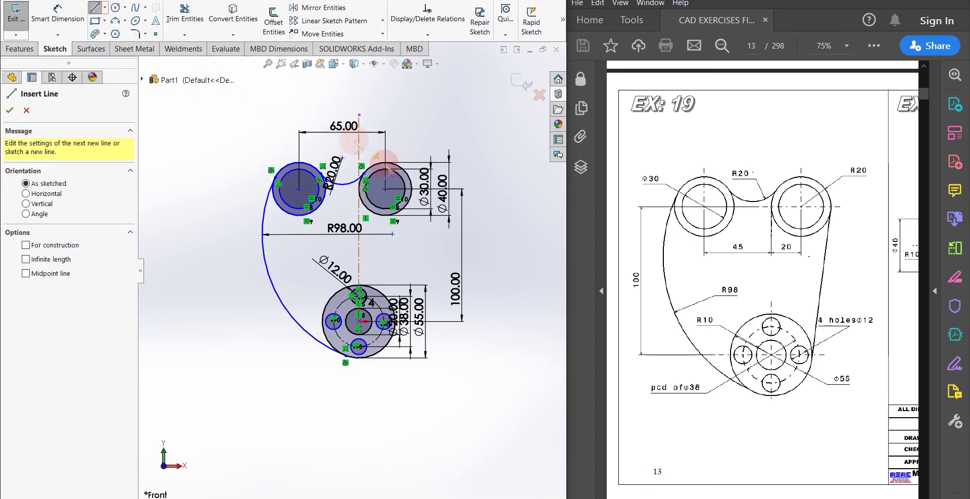
{"action": "left_click", "coordinate": [412, 191]}
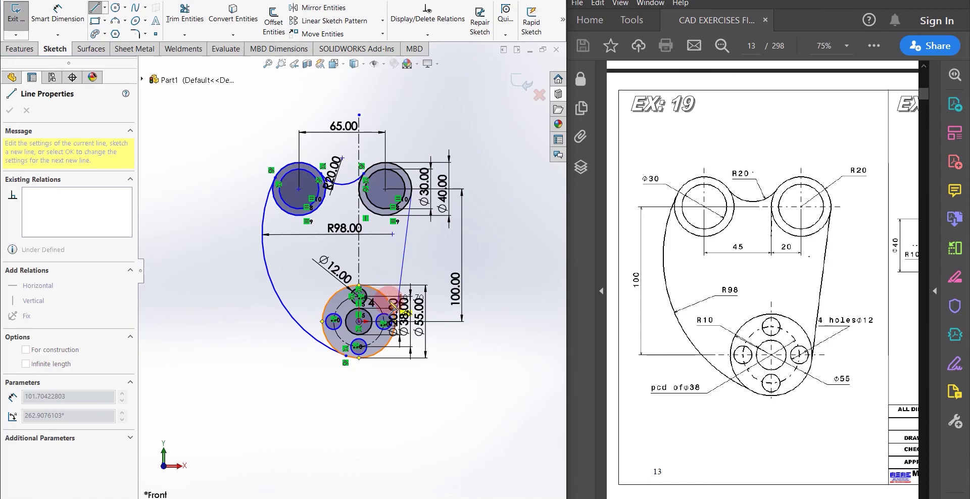
{"action": "scroll", "coordinate": [384, 299], "scroll_direction": "down", "scroll_amount": 5}
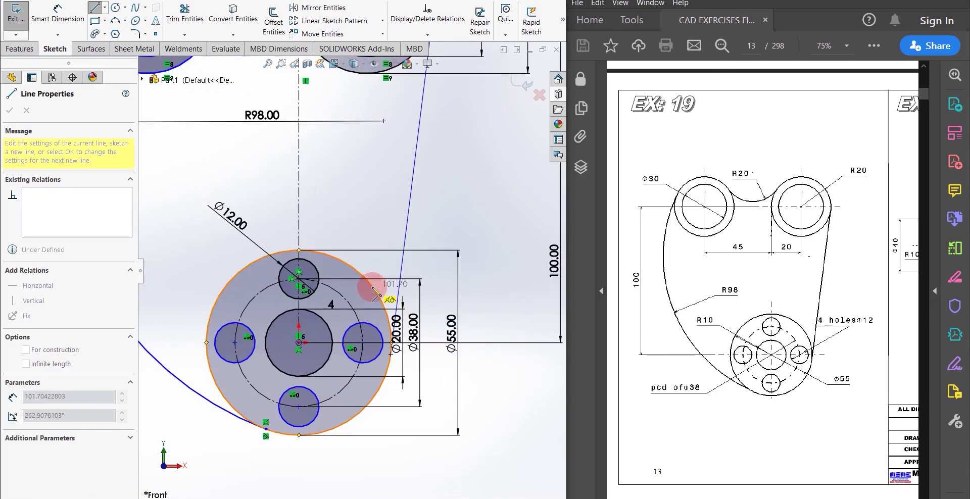
{"action": "left_click", "coordinate": [390, 374]}
{"action": "key", "text": "Escape"}
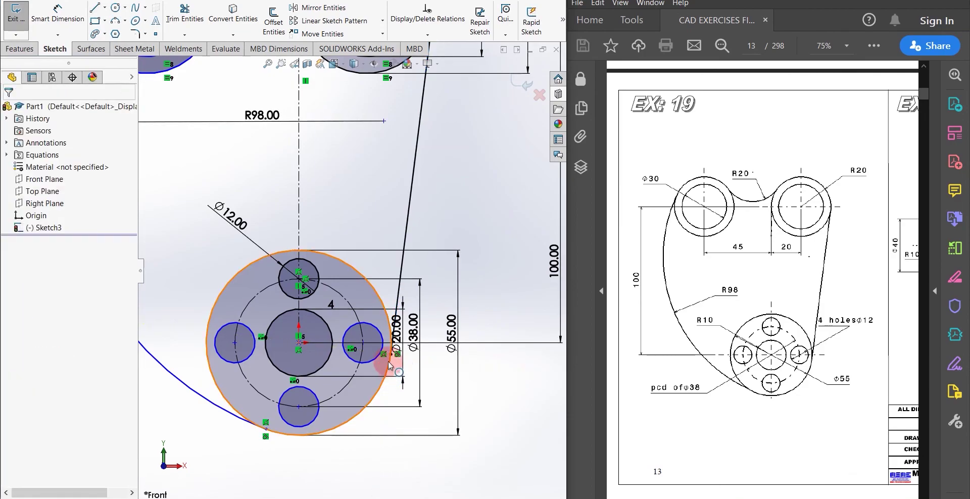
{"action": "left_click", "coordinate": [398, 355]}
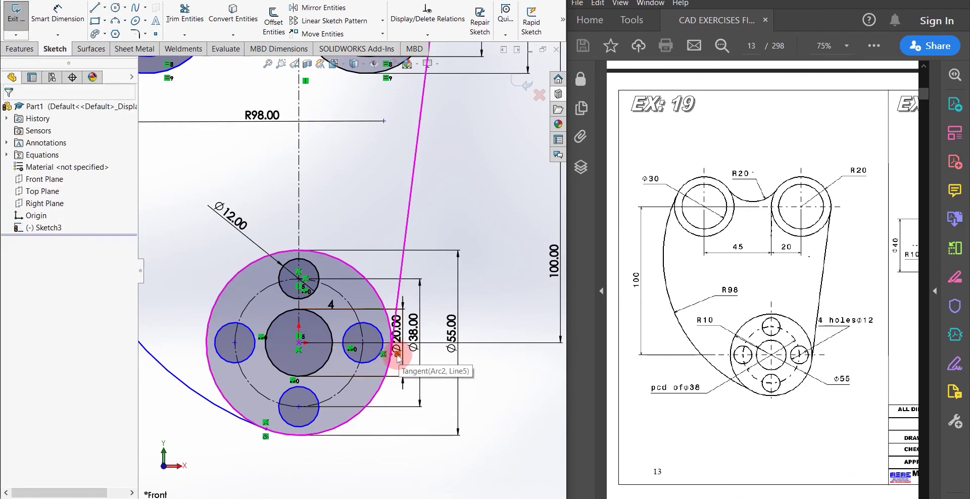
{"action": "scroll", "coordinate": [411, 249], "scroll_direction": "up", "scroll_amount": 2}
{"action": "scroll", "coordinate": [393, 165], "scroll_direction": "up", "scroll_amount": 3}
{"action": "scroll", "coordinate": [395, 148], "scroll_direction": "down", "scroll_amount": 3}
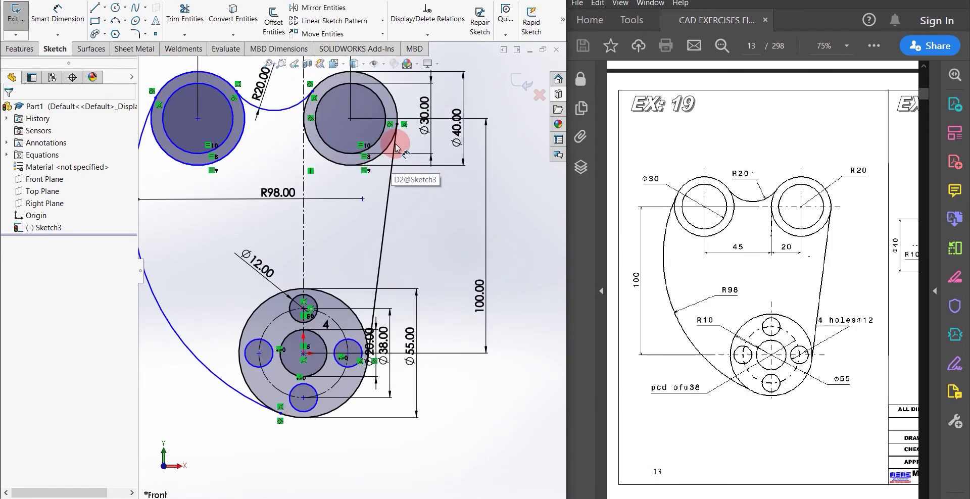
- Test the large left arc's freedom of movement and add a Horizontal relation between the centers of the two upper circle pairs
{"action": "scroll", "coordinate": [359, 254], "scroll_direction": "up", "scroll_amount": 2}
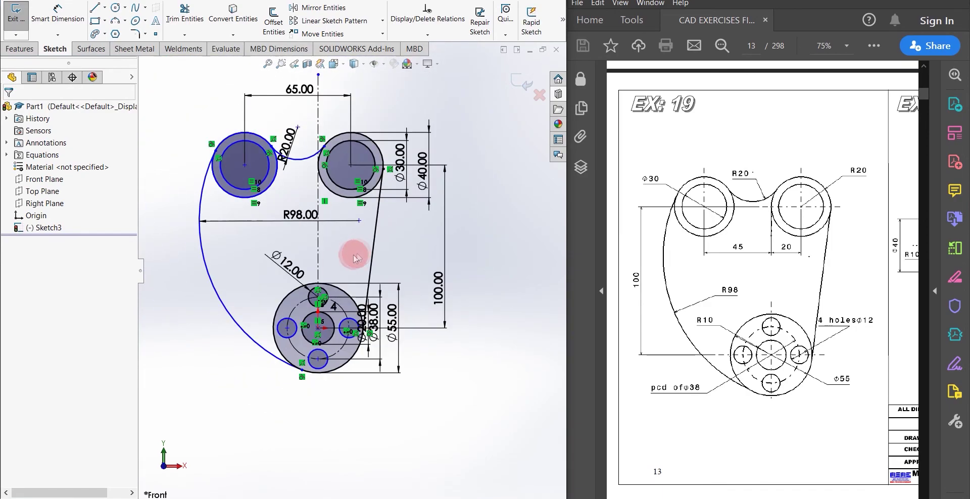
{"action": "scroll", "coordinate": [314, 262], "scroll_direction": "up", "scroll_amount": 2}
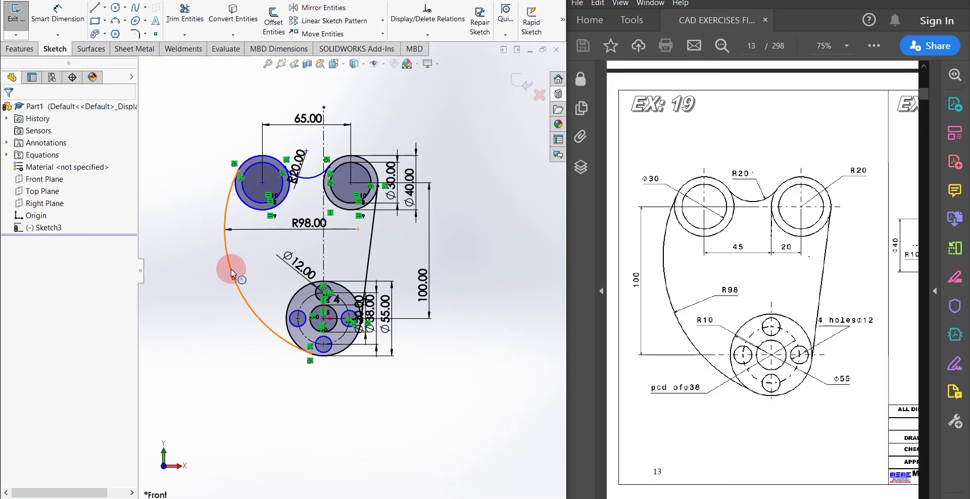
{"action": "mouse_move", "coordinate": [232, 272]}
{"action": "left_mouse_down"}
{"action": "mouse_move", "coordinate": [281, 240]}
{"action": "mouse_move", "coordinate": [245, 219]}
{"action": "mouse_move", "coordinate": [227, 191]}
{"action": "mouse_move", "coordinate": [223, 215]}
{"action": "mouse_move", "coordinate": [238, 207]}
{"action": "left_mouse_up"}
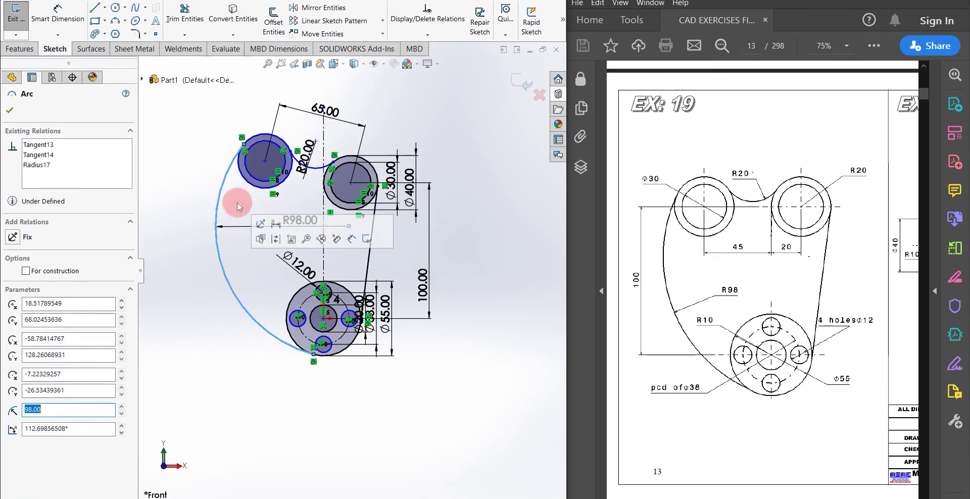
{"action": "left_click", "coordinate": [265, 161]}
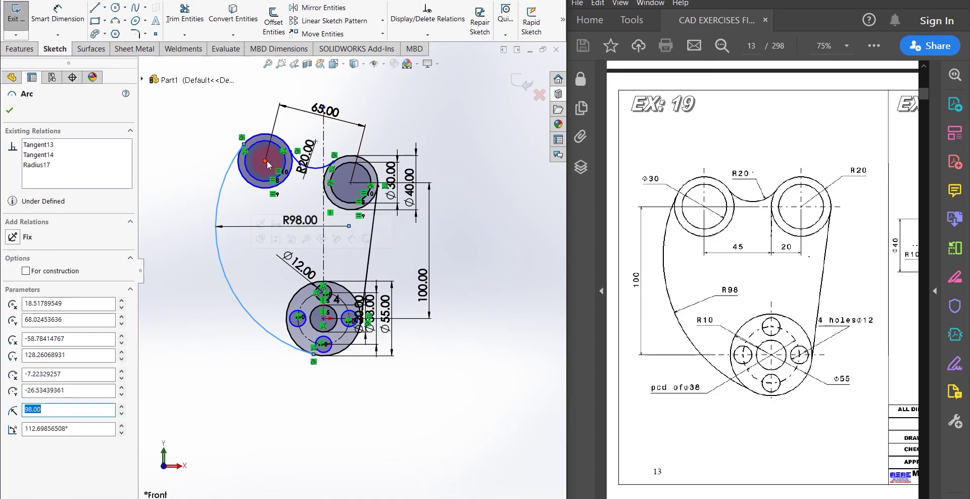
{"action": "left_click", "coordinate": [351, 182], "text": "ctrl"}
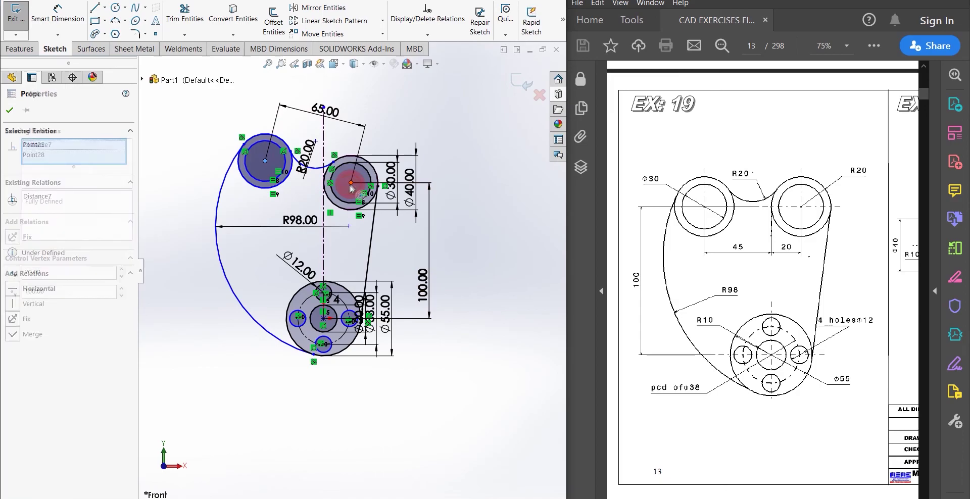
{"action": "left_click", "coordinate": [14, 288]}
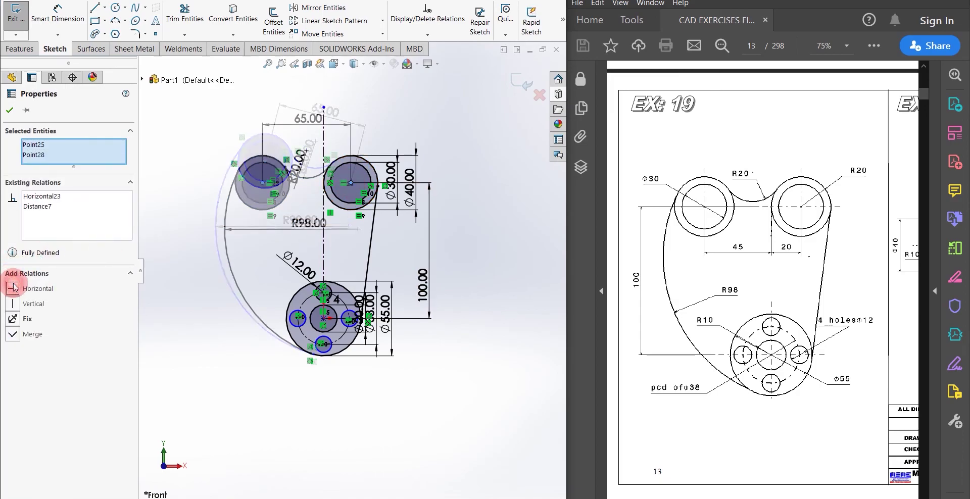
{"action": "left_click", "coordinate": [219, 316]}
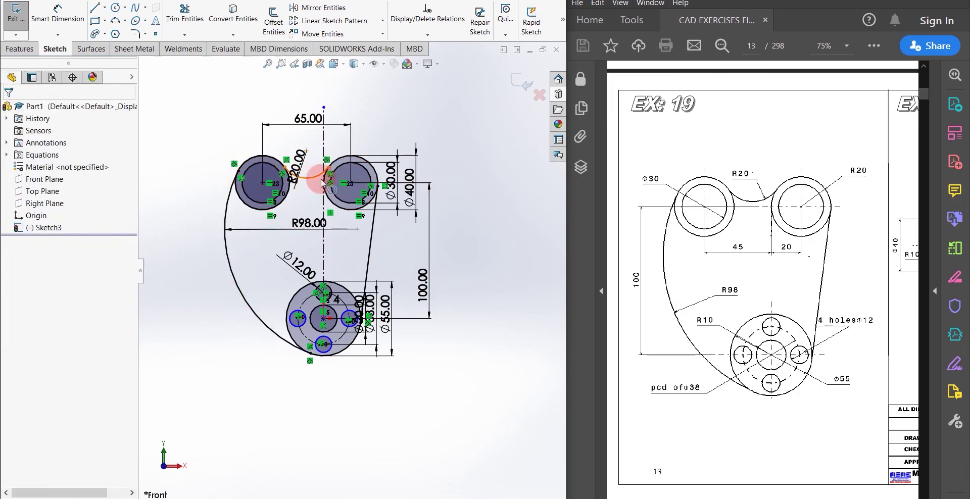